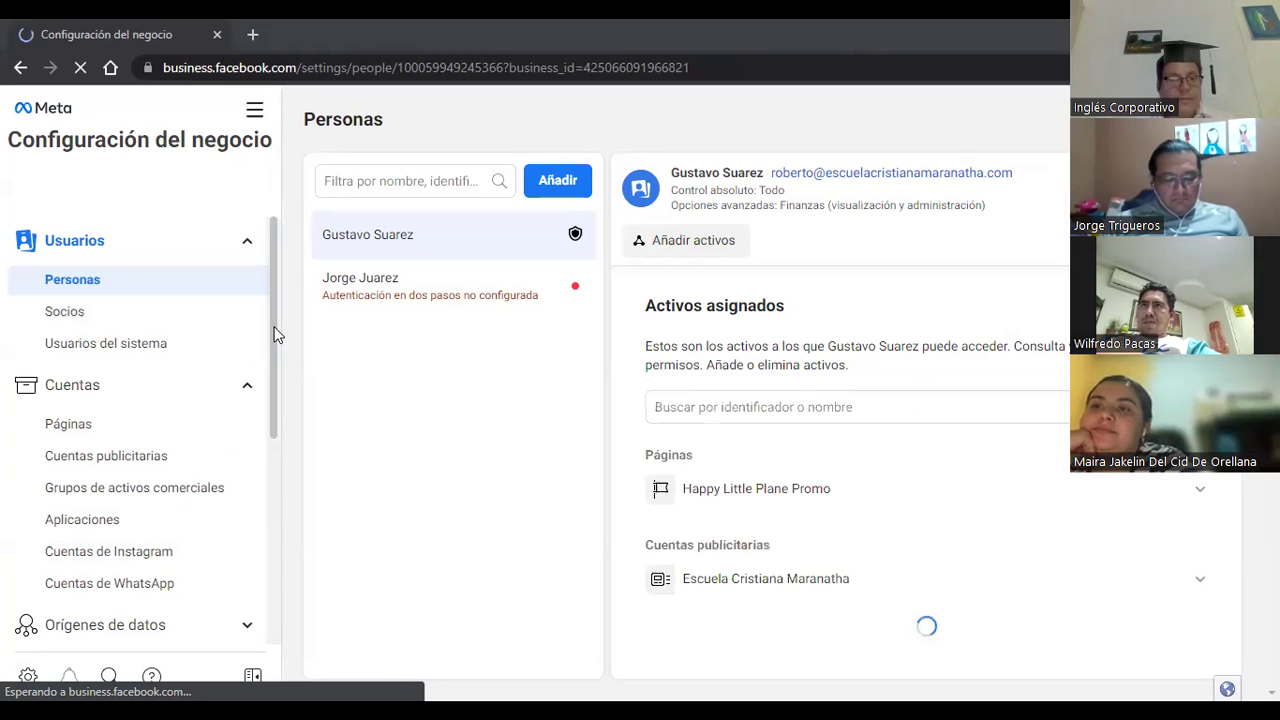
# View the business's payment methods and the form for adding a new payment method, closing the form without entering any data.
pyautogui.scroll(-1, 270, 428)
pyautogui.scroll(-1, 266, 529)
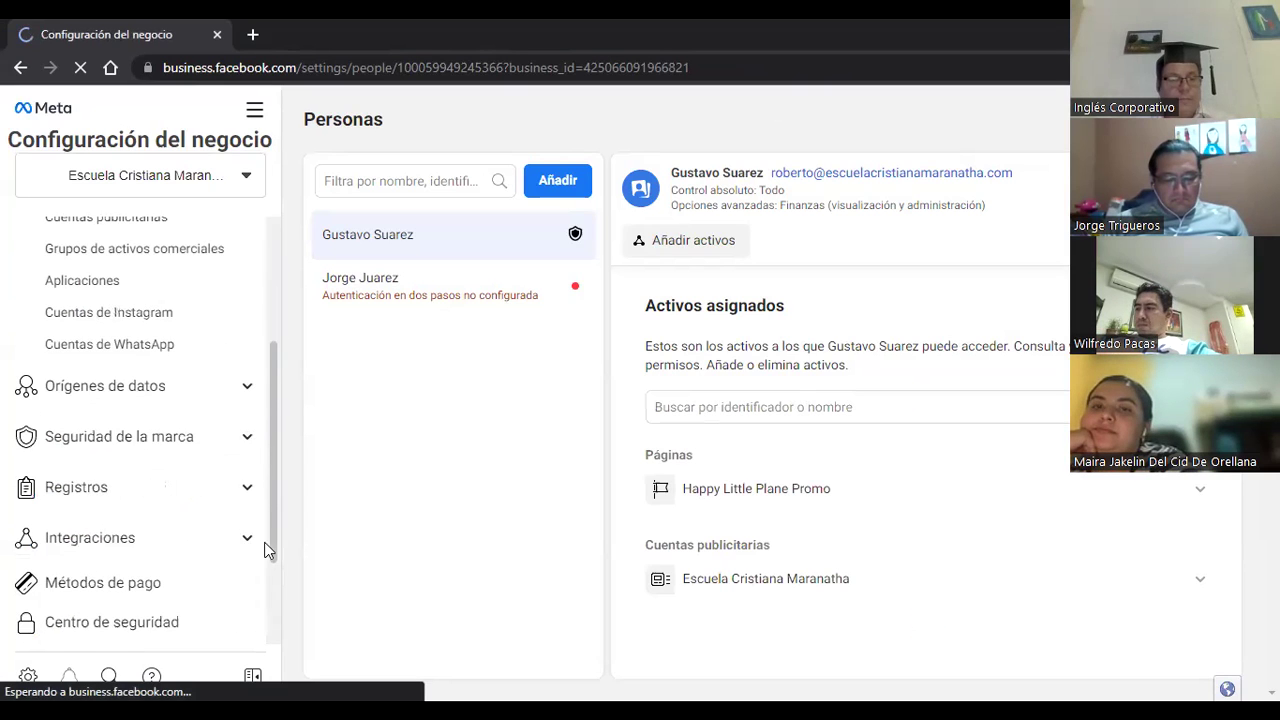
pyautogui.scroll(-2, 266, 551)
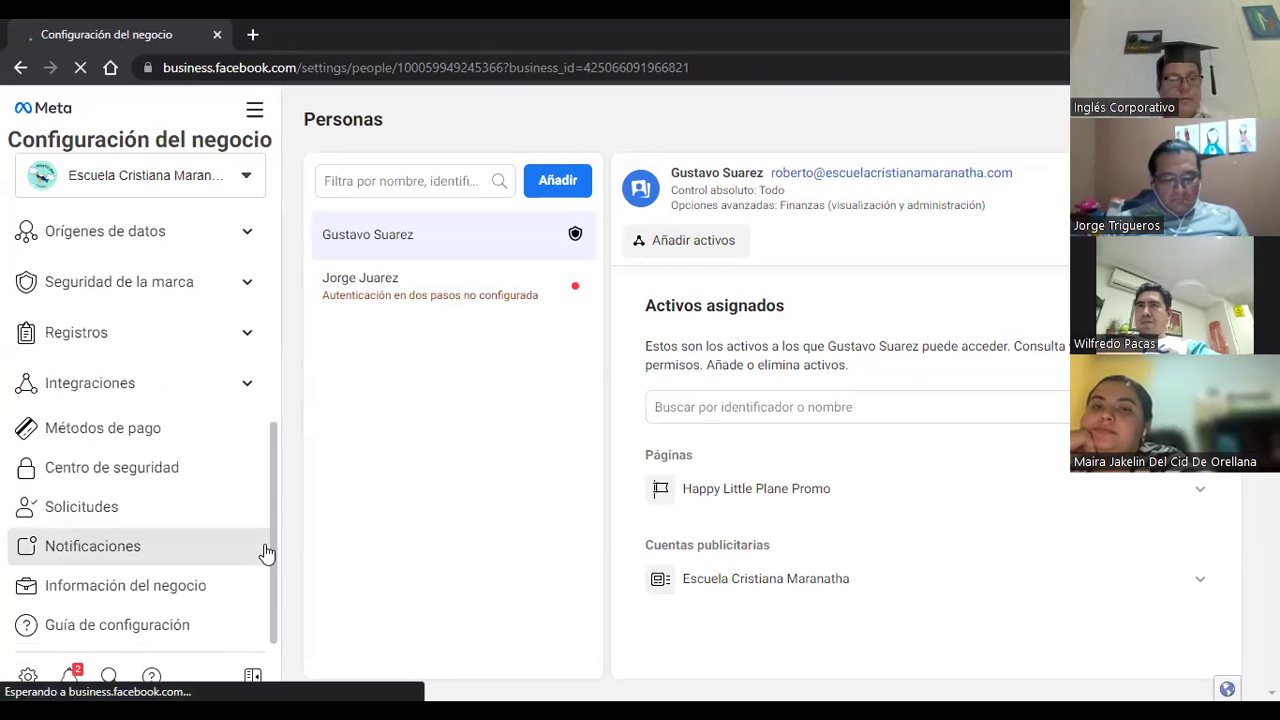
pyautogui.click(113, 430)
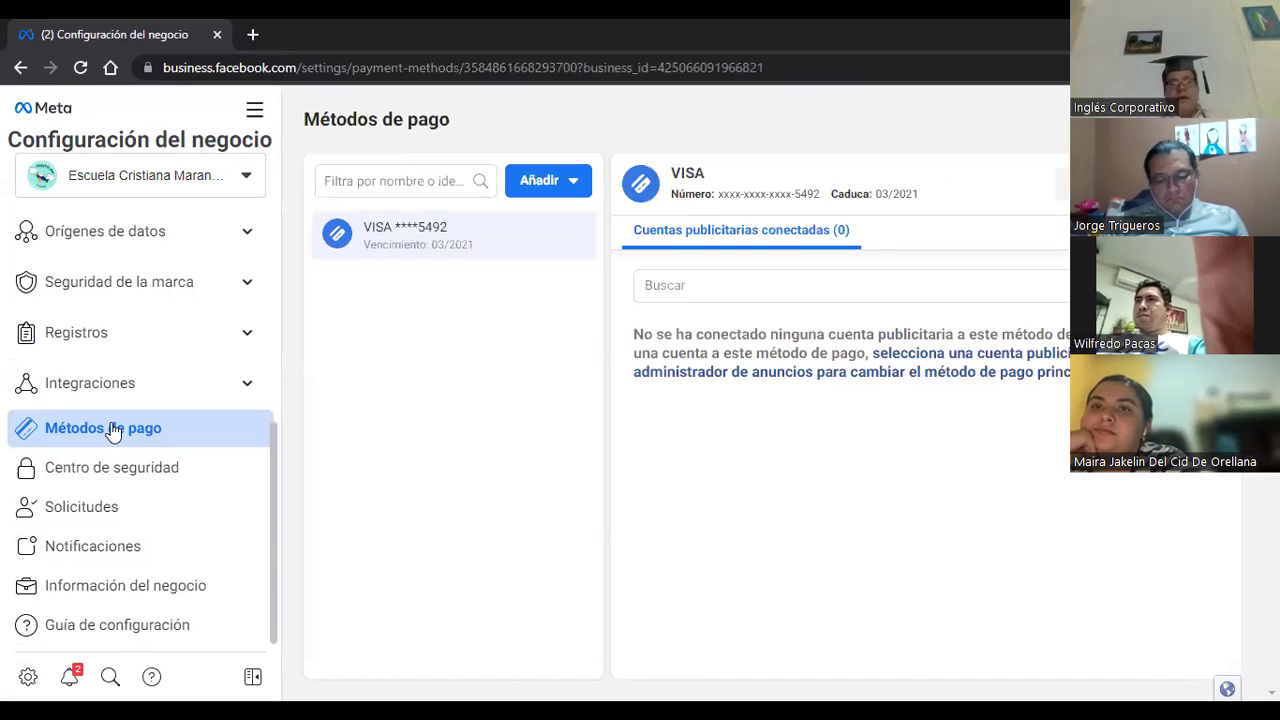
pyautogui.click(530, 178)
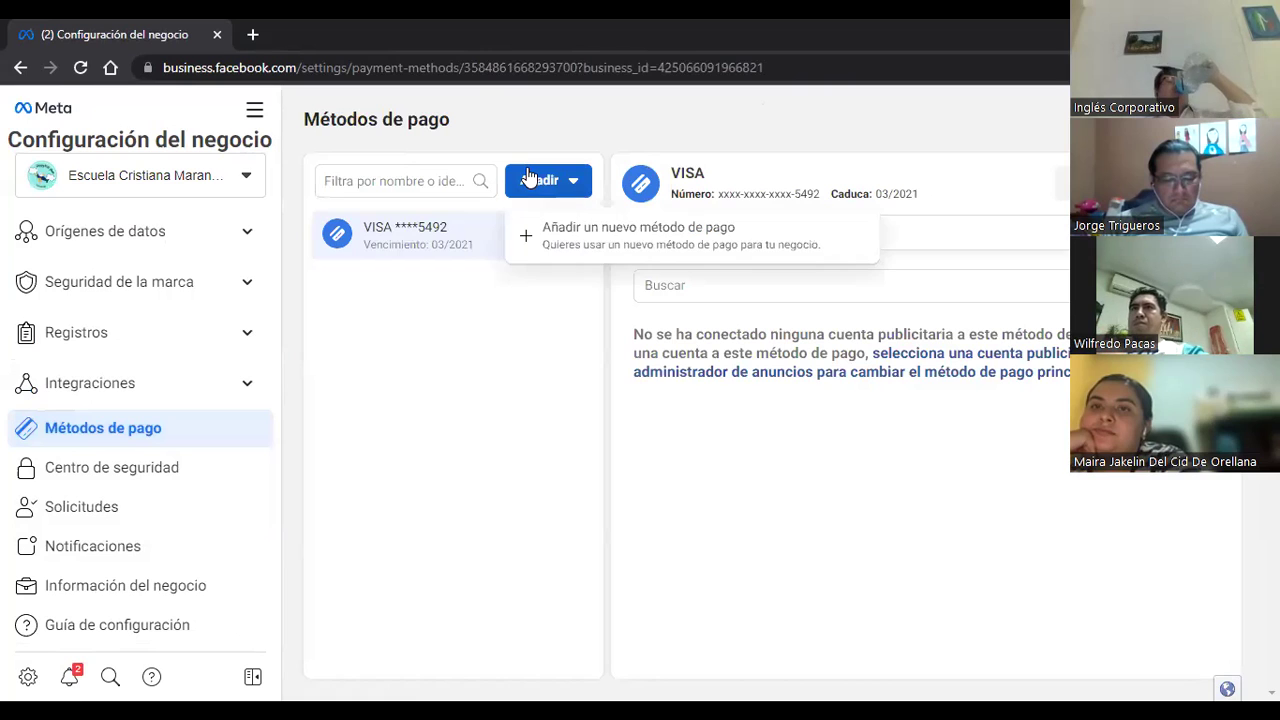
pyautogui.click(645, 232)
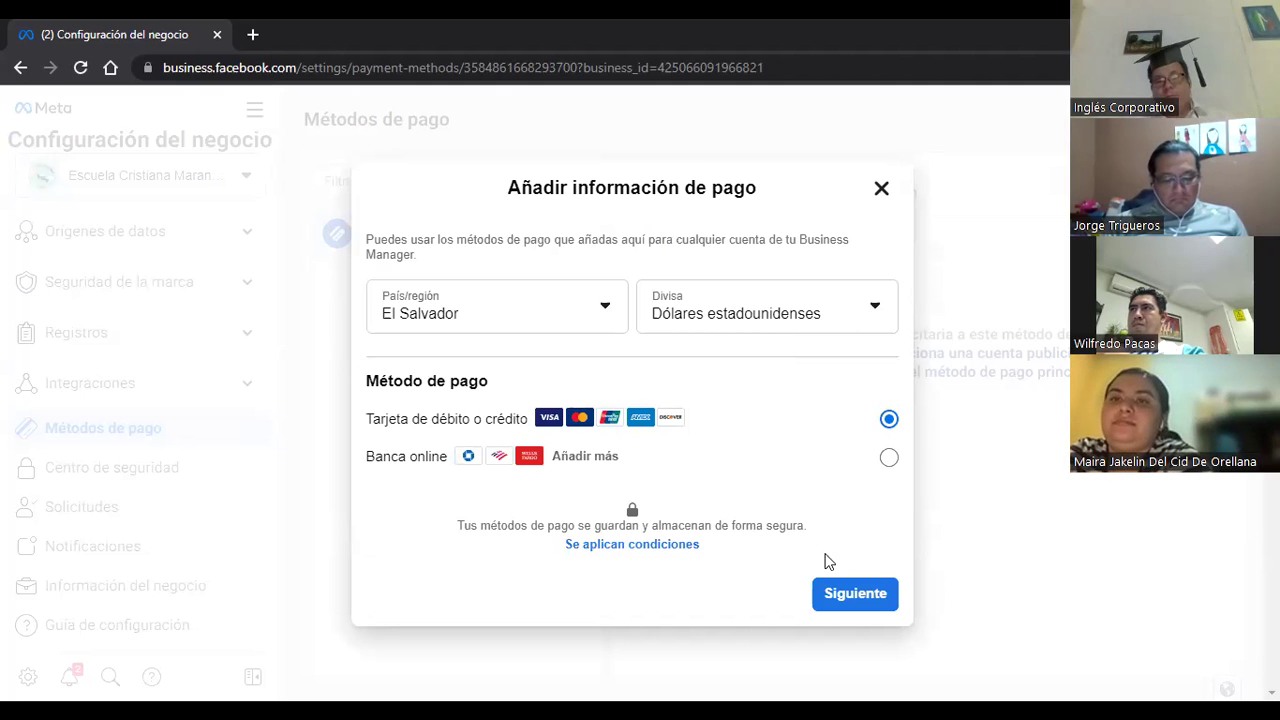
pyautogui.click(882, 189)
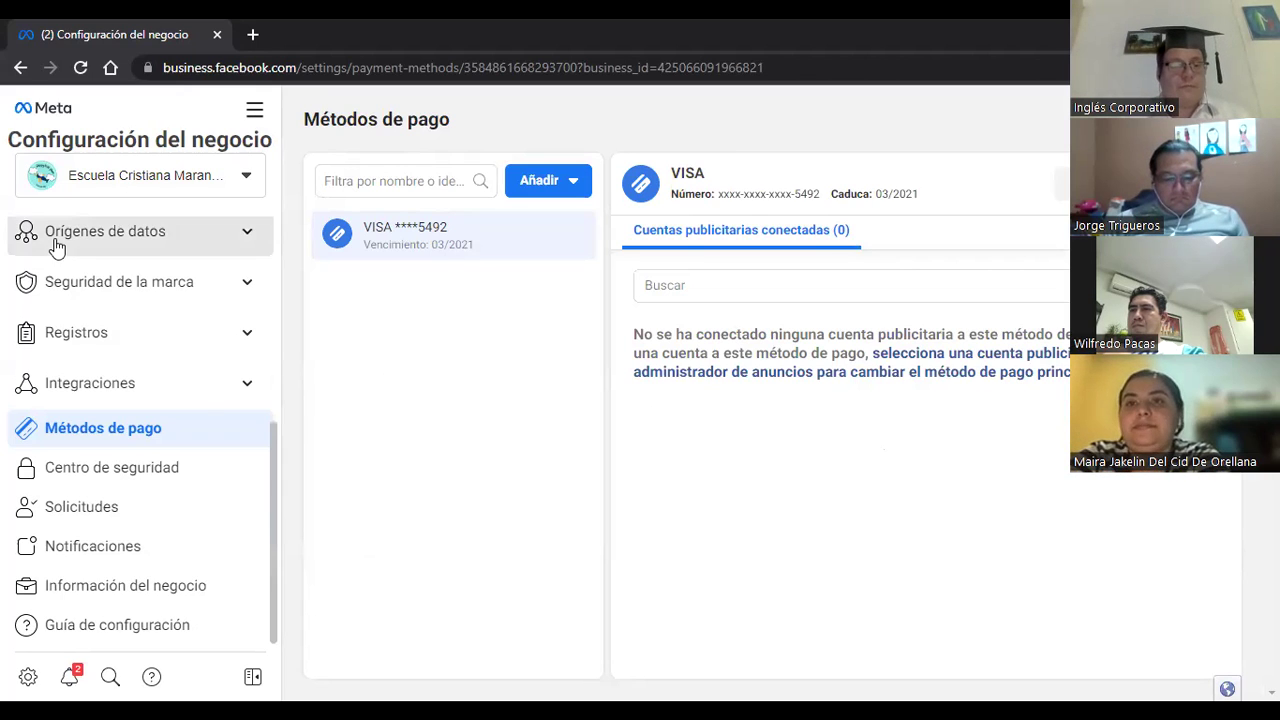
# Go back to the business's list of people and view the business accounts available for switching.
pyautogui.scroll(3, 268, 370)
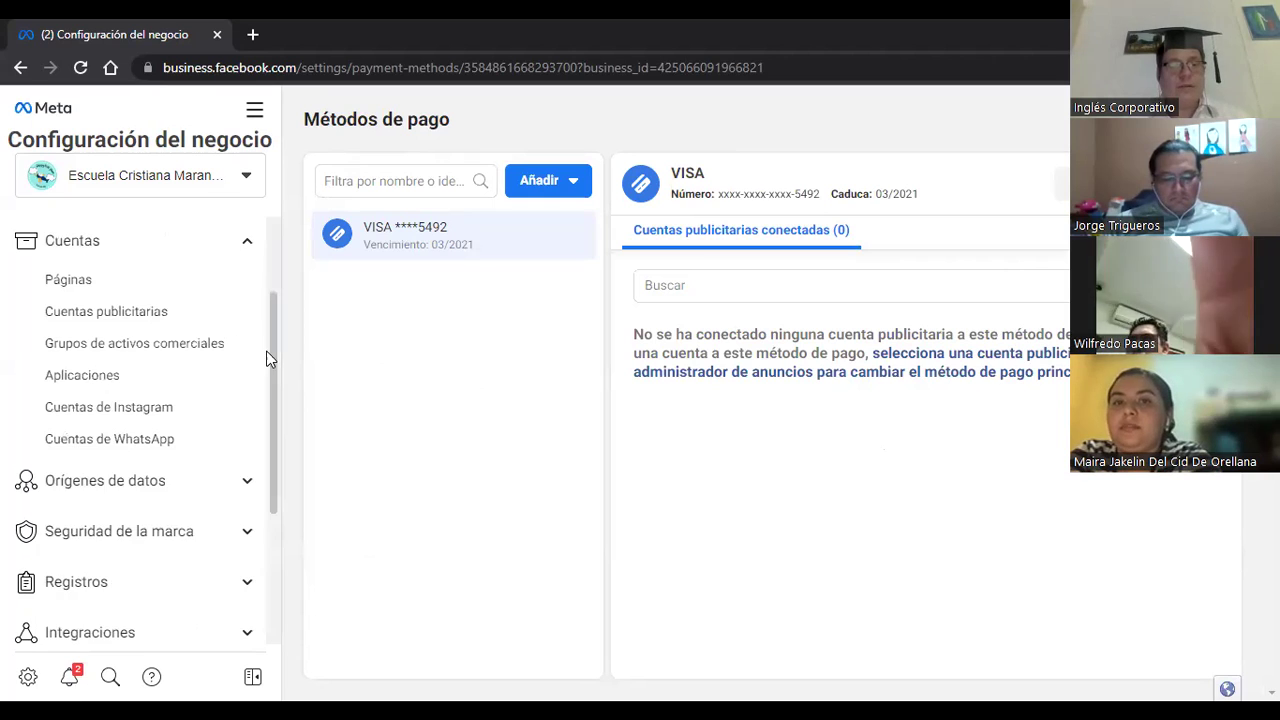
pyautogui.scroll(2, 266, 266)
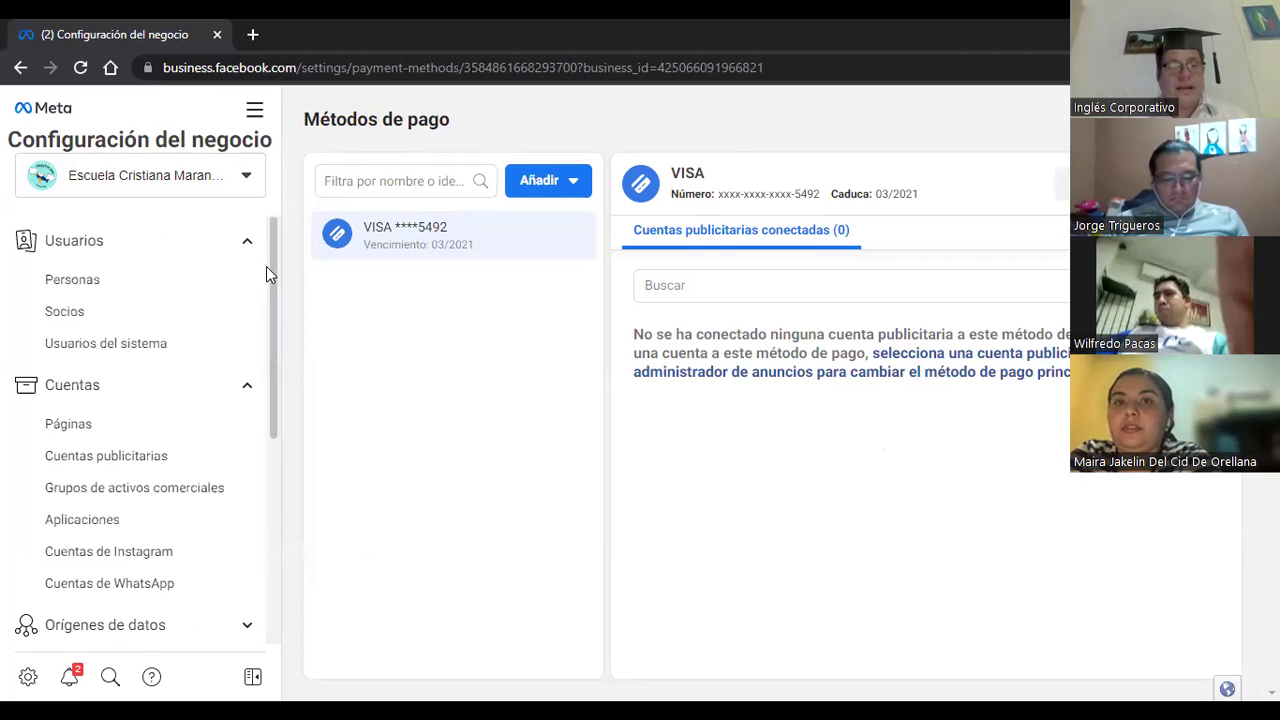
pyautogui.click(78, 289)
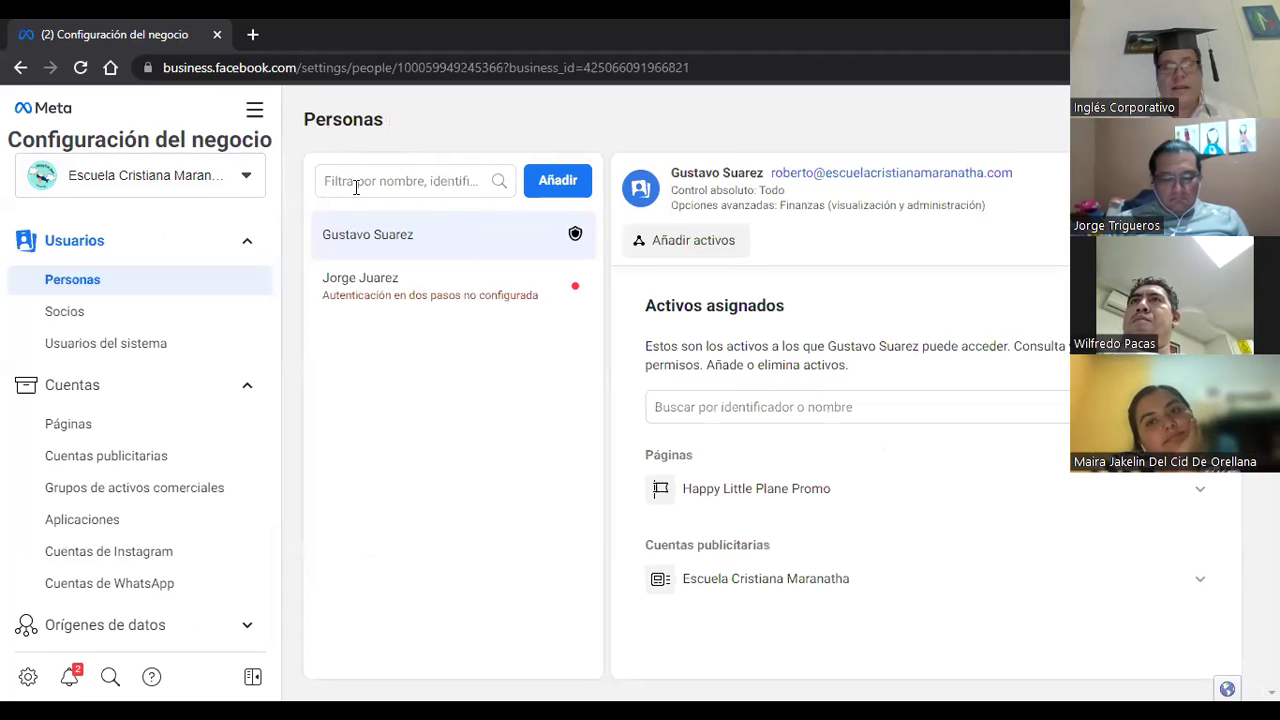
pyautogui.click(358, 184)
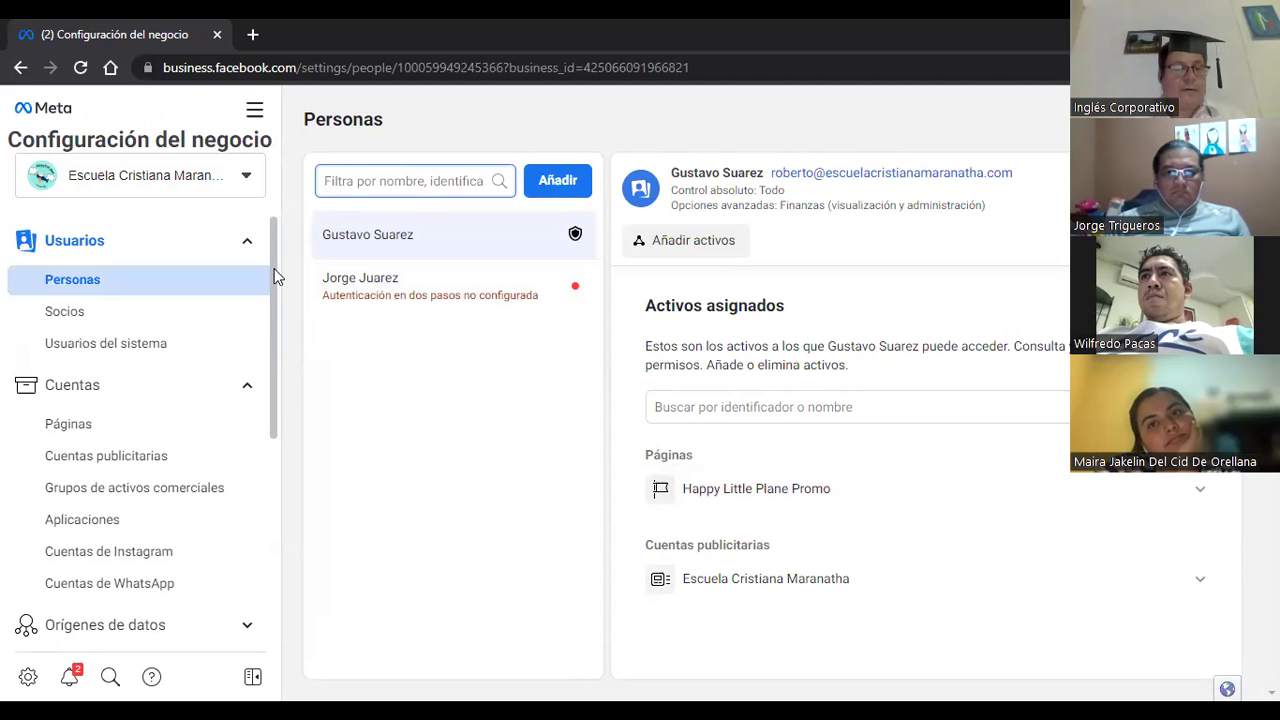
pyautogui.click(247, 176)
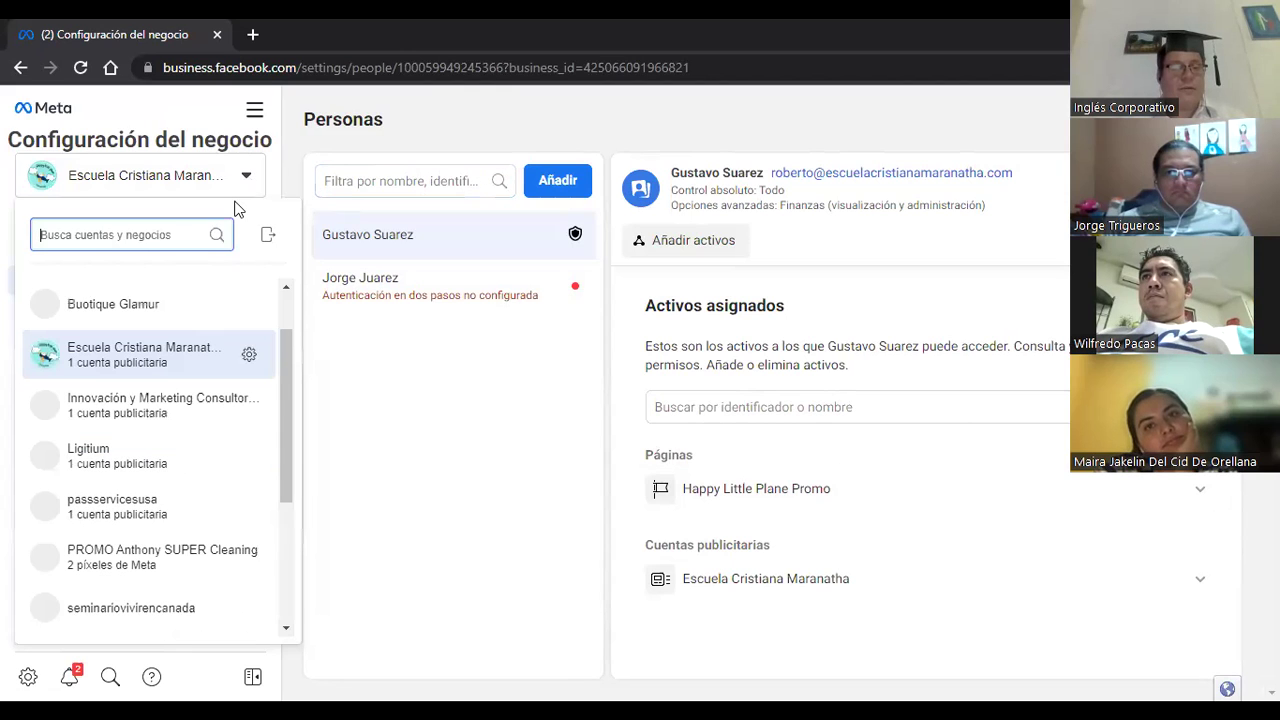
pyautogui.click(246, 177)
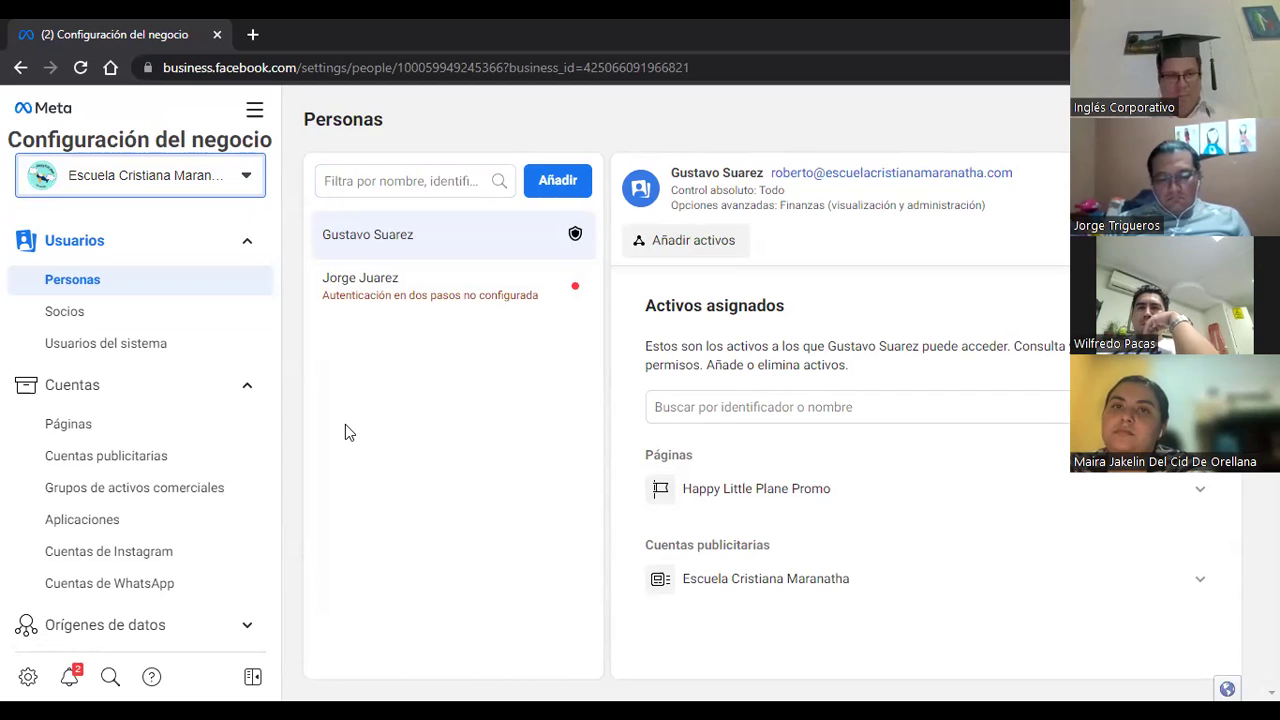
# Go to the Ads Manager and start creating a new campaign, also viewing the option for a new ad set or ad.
pyautogui.click(256, 124)
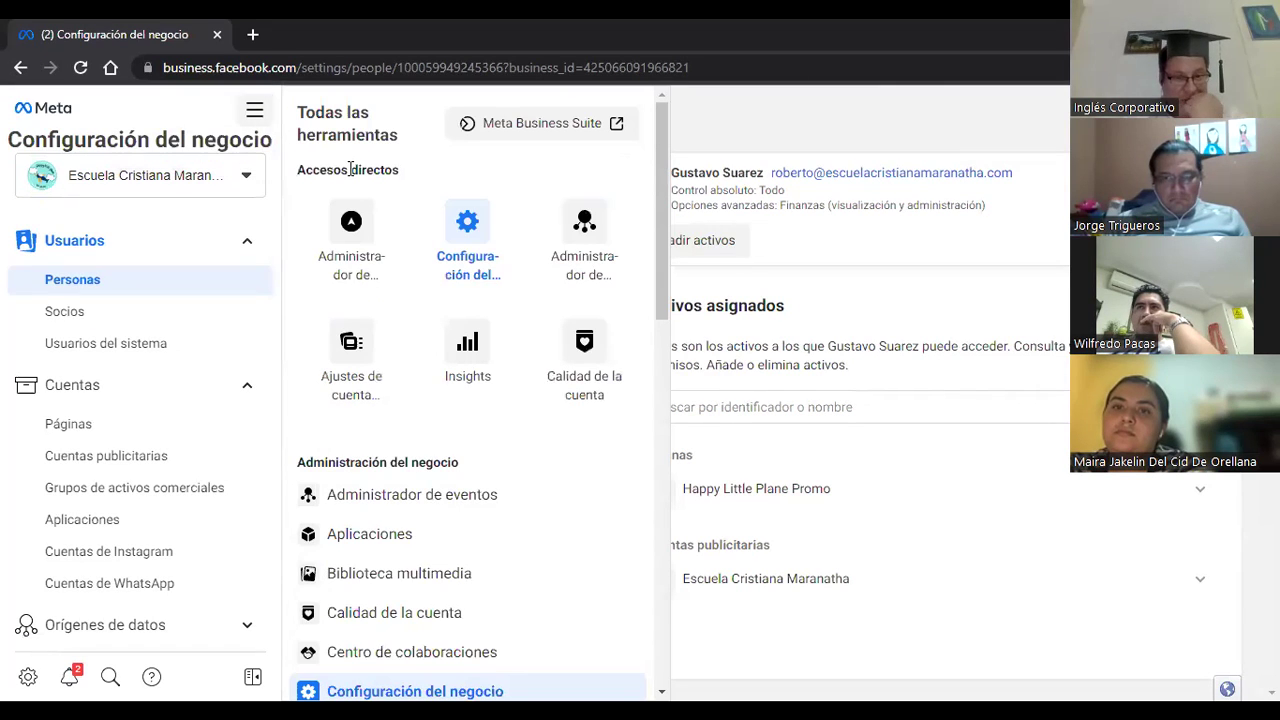
pyautogui.click(360, 222)
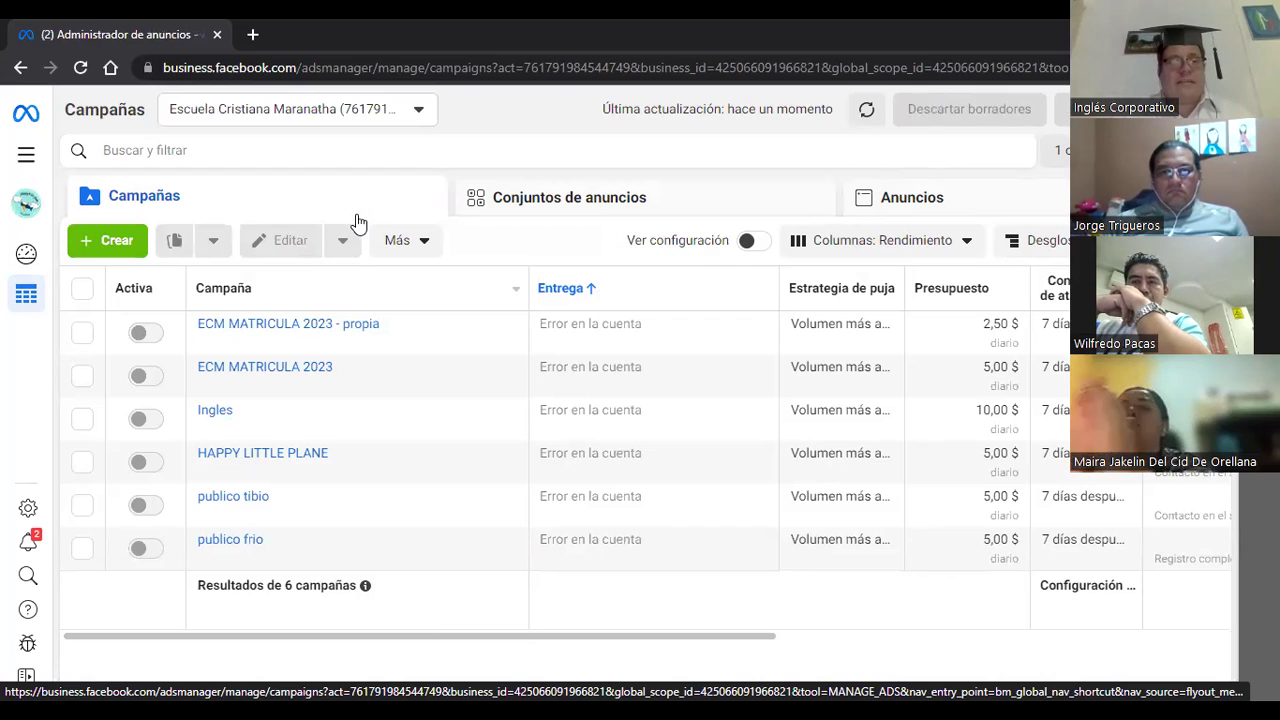
pyautogui.click(113, 245)
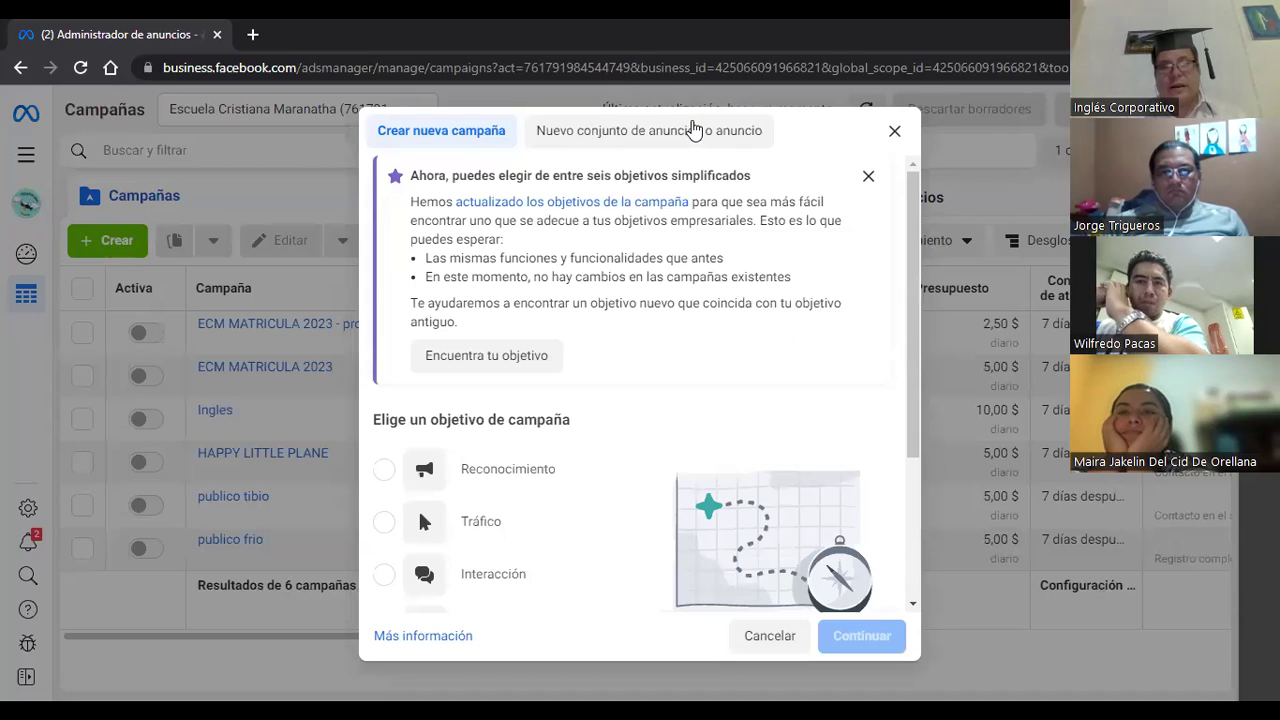
pyautogui.click(531, 131)
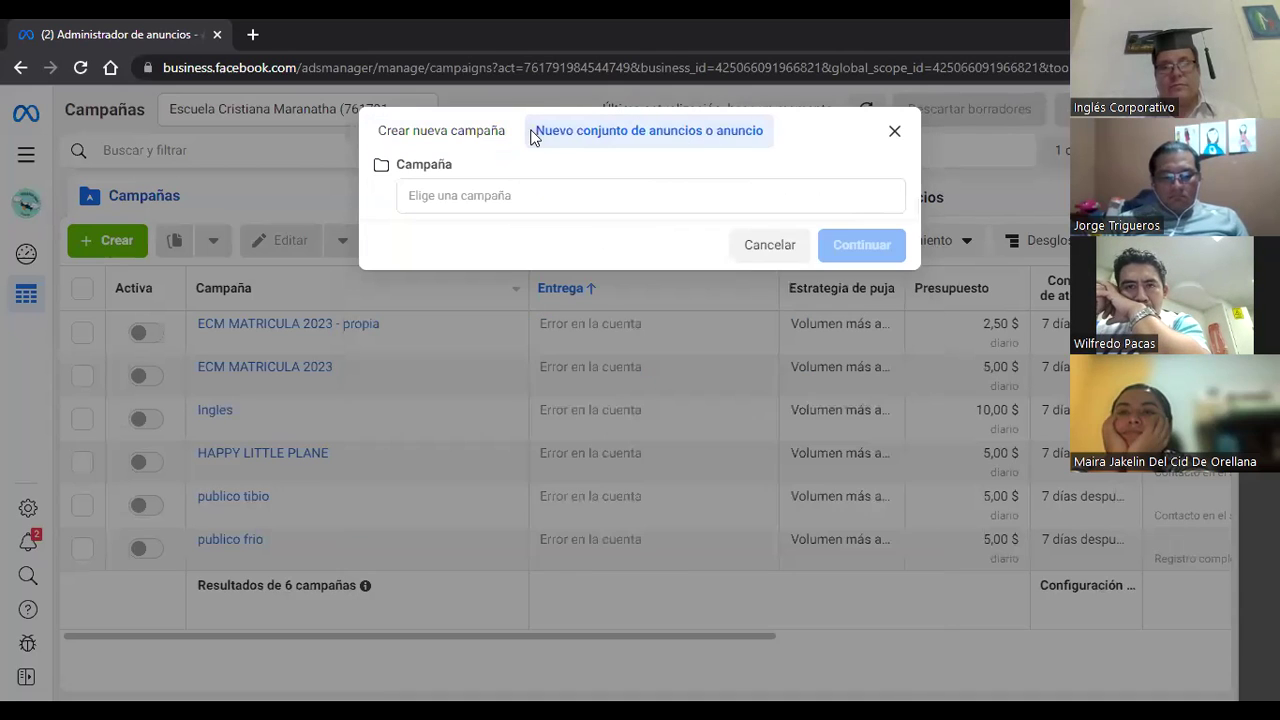
pyautogui.click(451, 278)
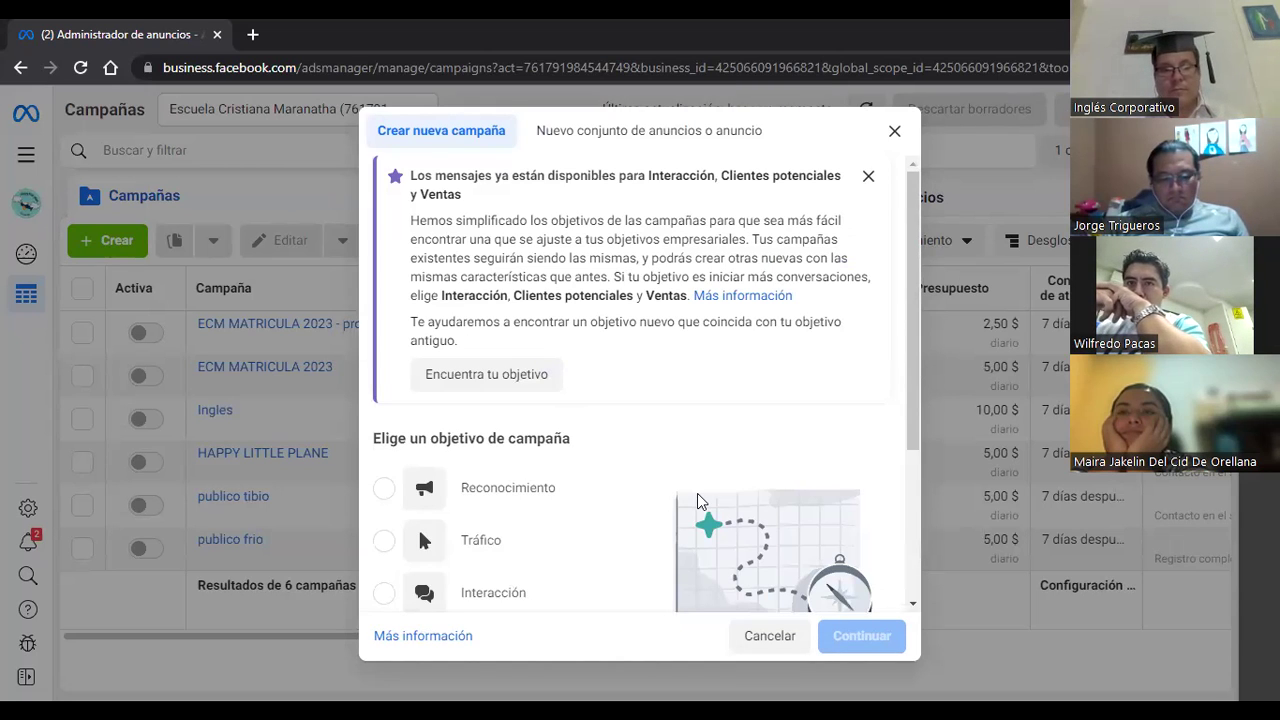
# Compare the campaign objectives, including Interacción, and continue with Clientes potenciales as the objective of the new campaign.
pyautogui.tripleClick(60, 387)
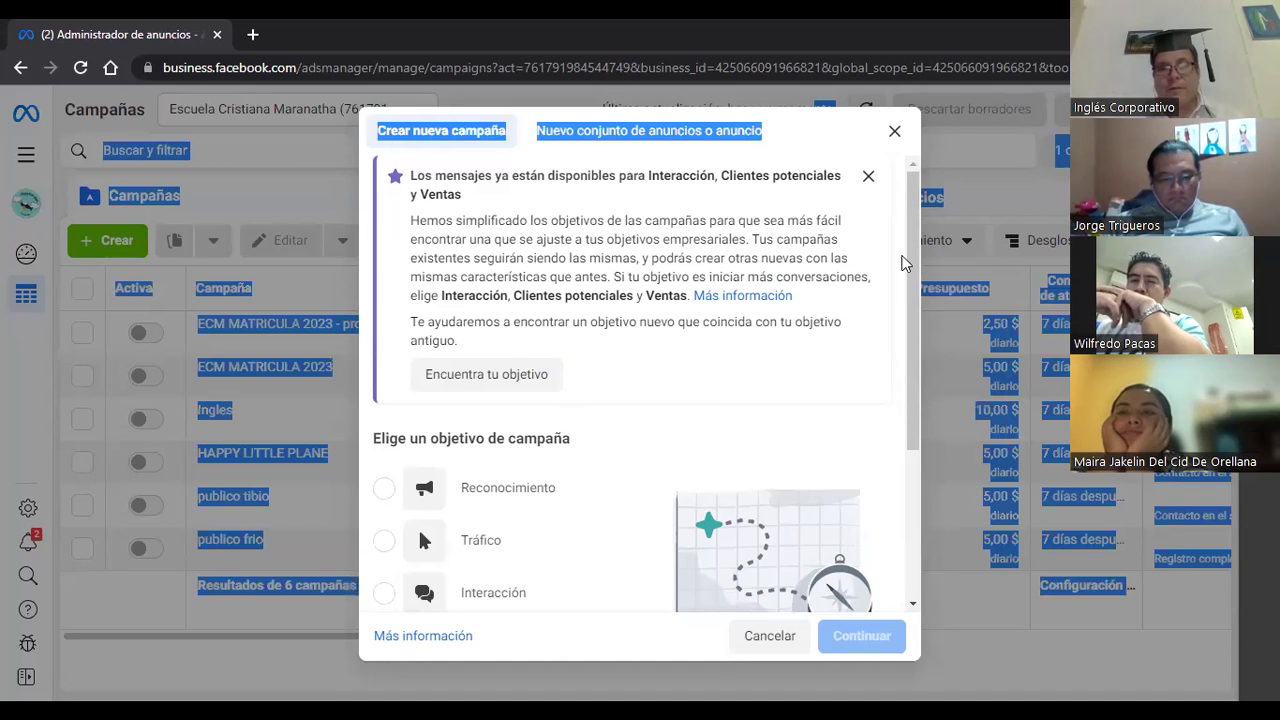
pyautogui.moveTo(915, 272); pyautogui.dragTo(915, 291)
pyautogui.scroll(-1, 913, 345)
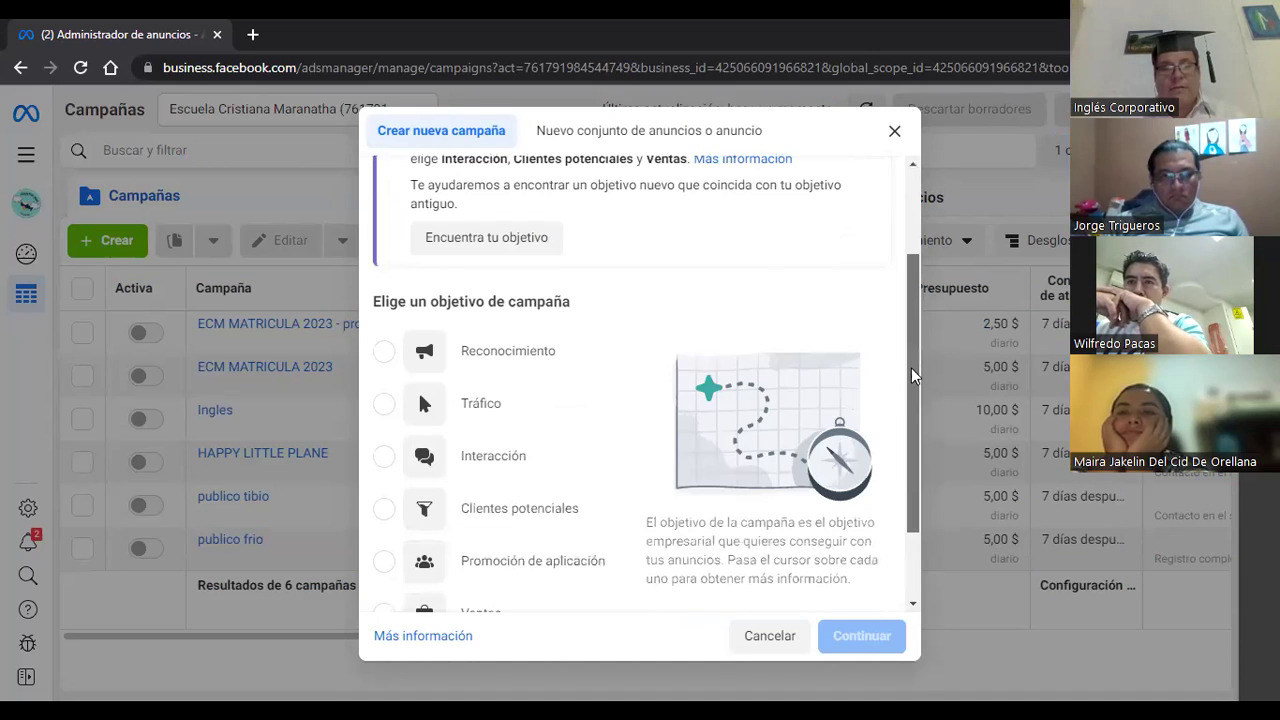
pyautogui.scroll(-1, 908, 390)
pyautogui.scroll(-1, 907, 396)
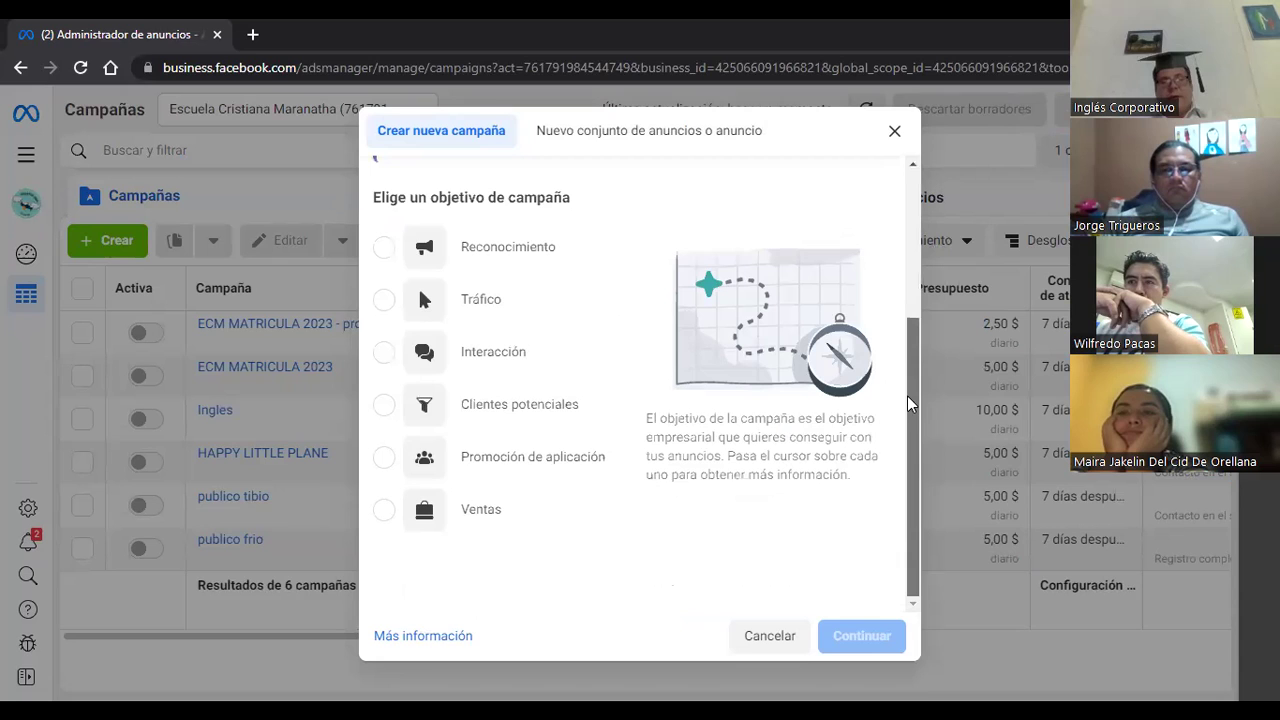
pyautogui.moveTo(543, 249)
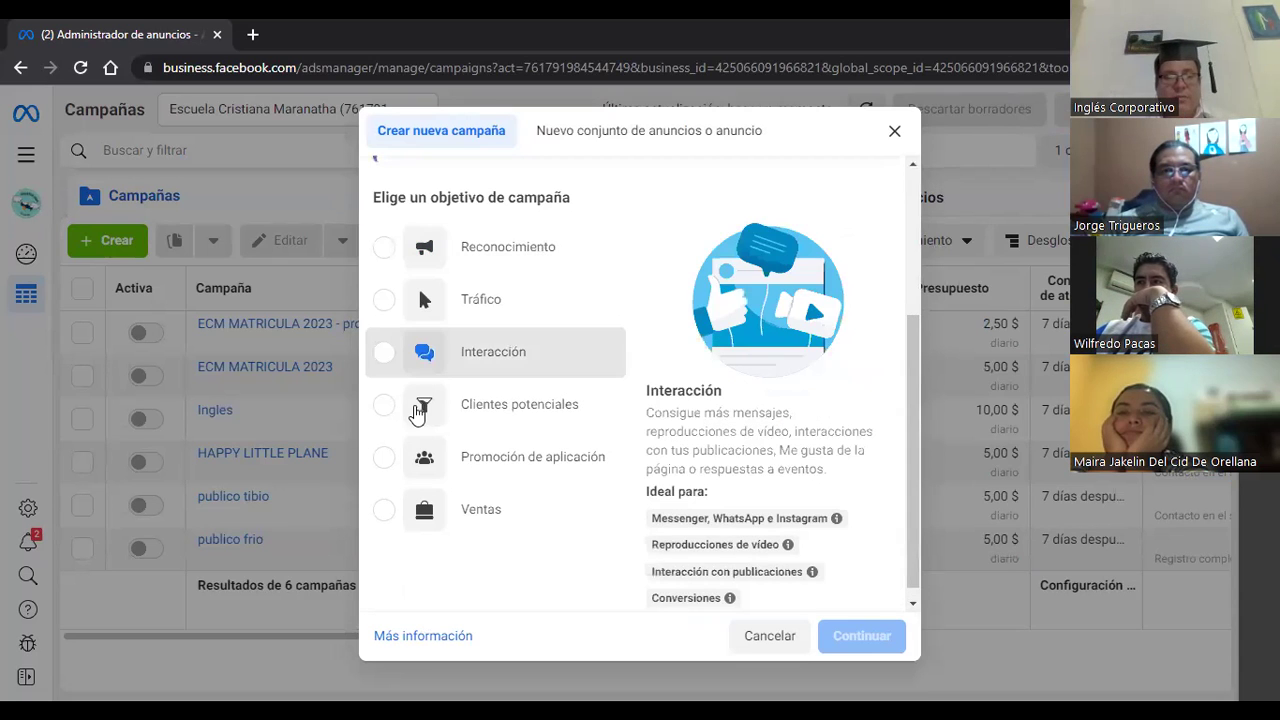
pyautogui.click(384, 352)
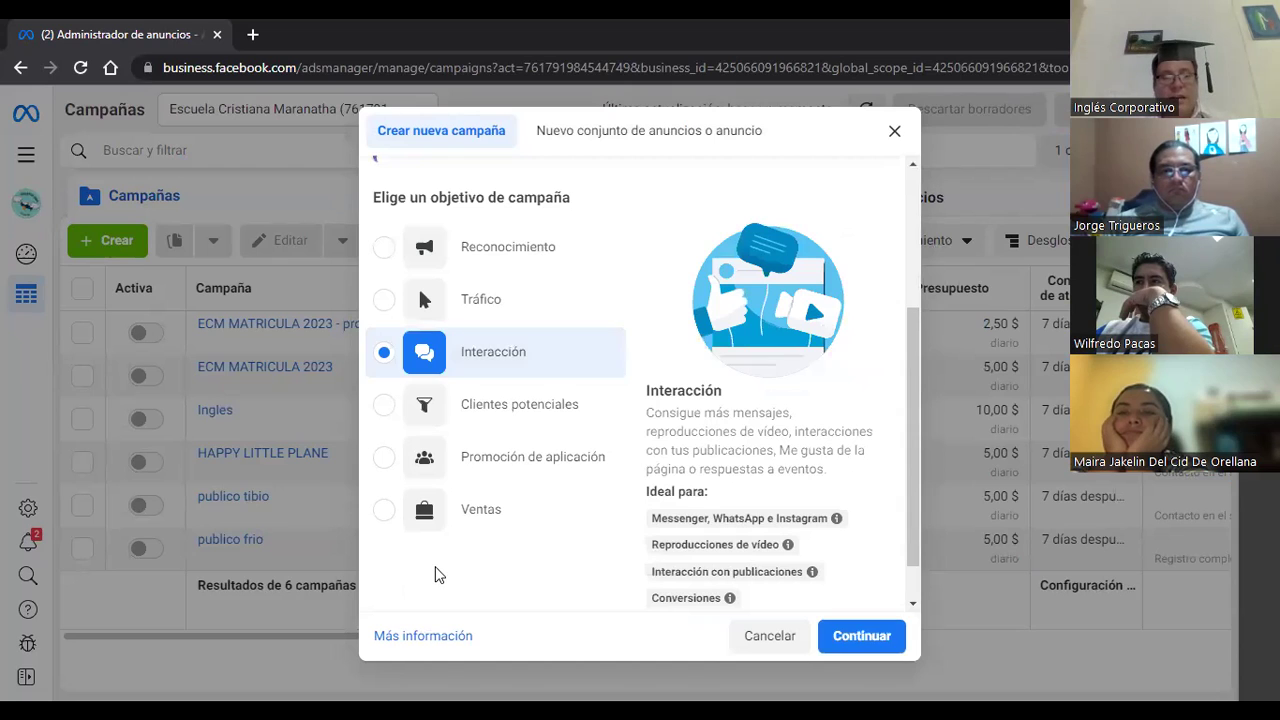
pyautogui.click(385, 408)
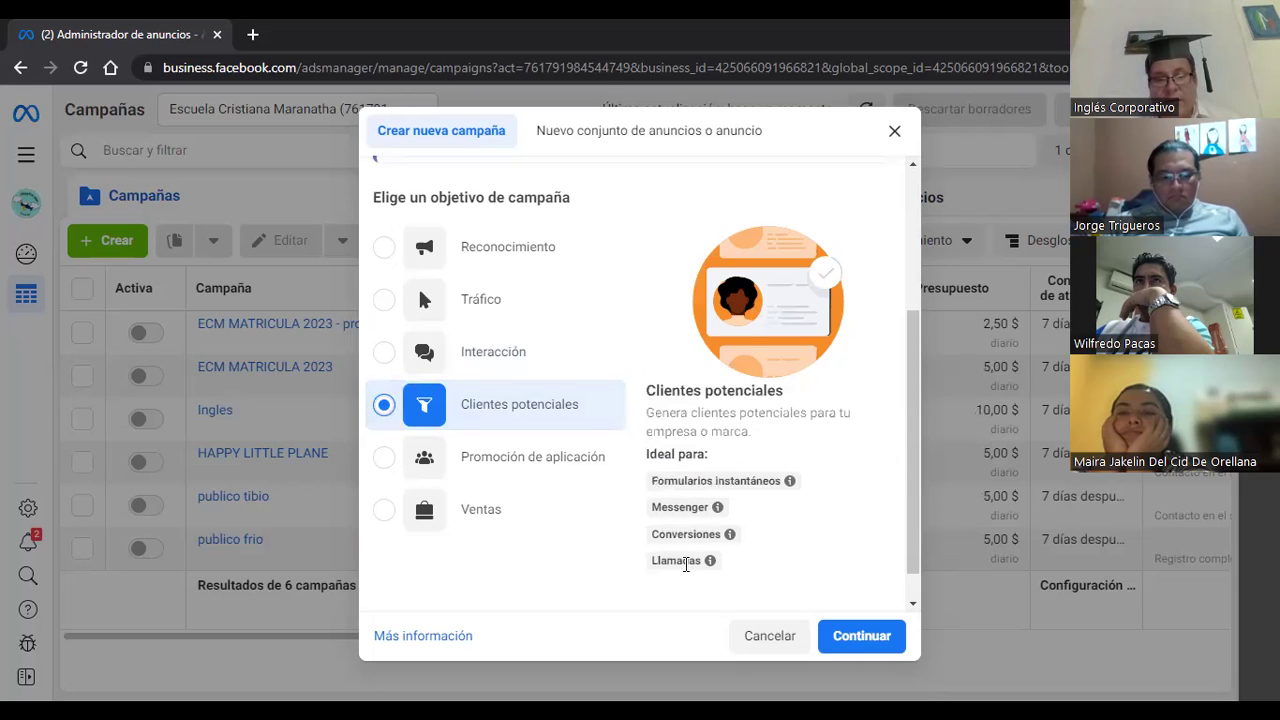
pyautogui.click(856, 638)
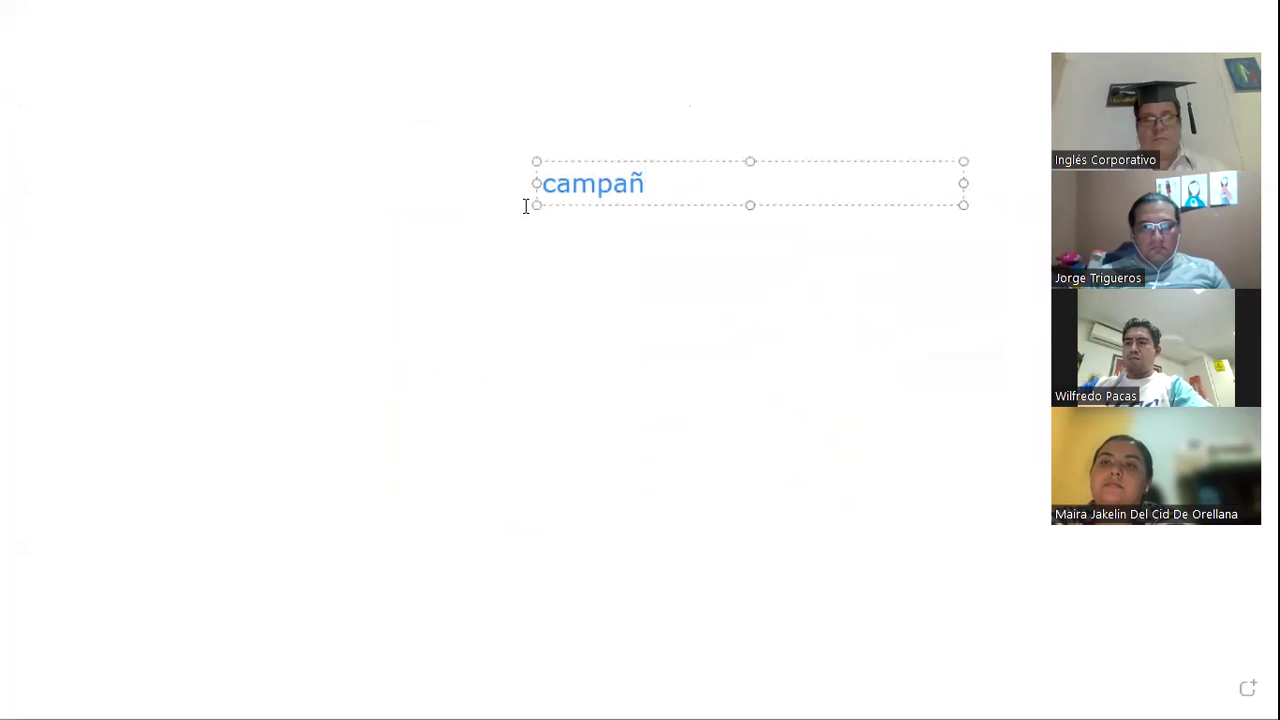
# Switch to the whiteboard, complete the heading label as "campaña" and shift it slightly up and to the left.
pyautogui.click(657, 185)
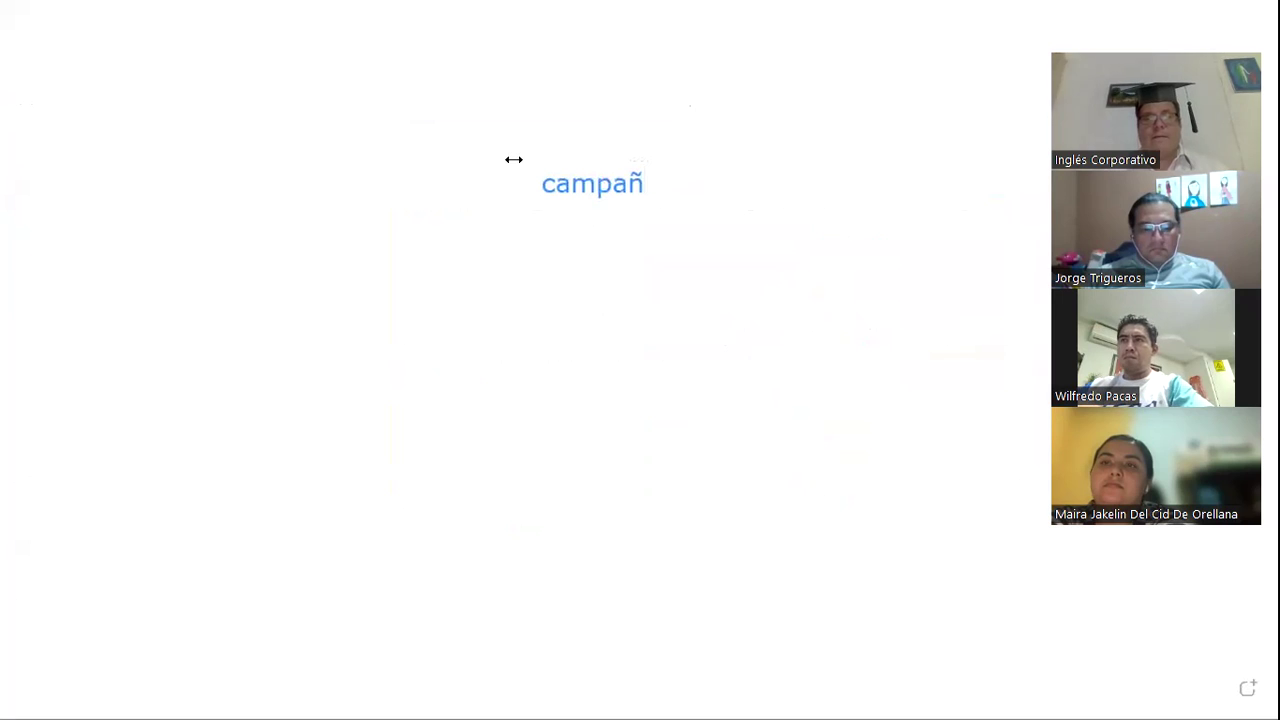
pyautogui.doubleClick(575, 183)
pyautogui.write('a')
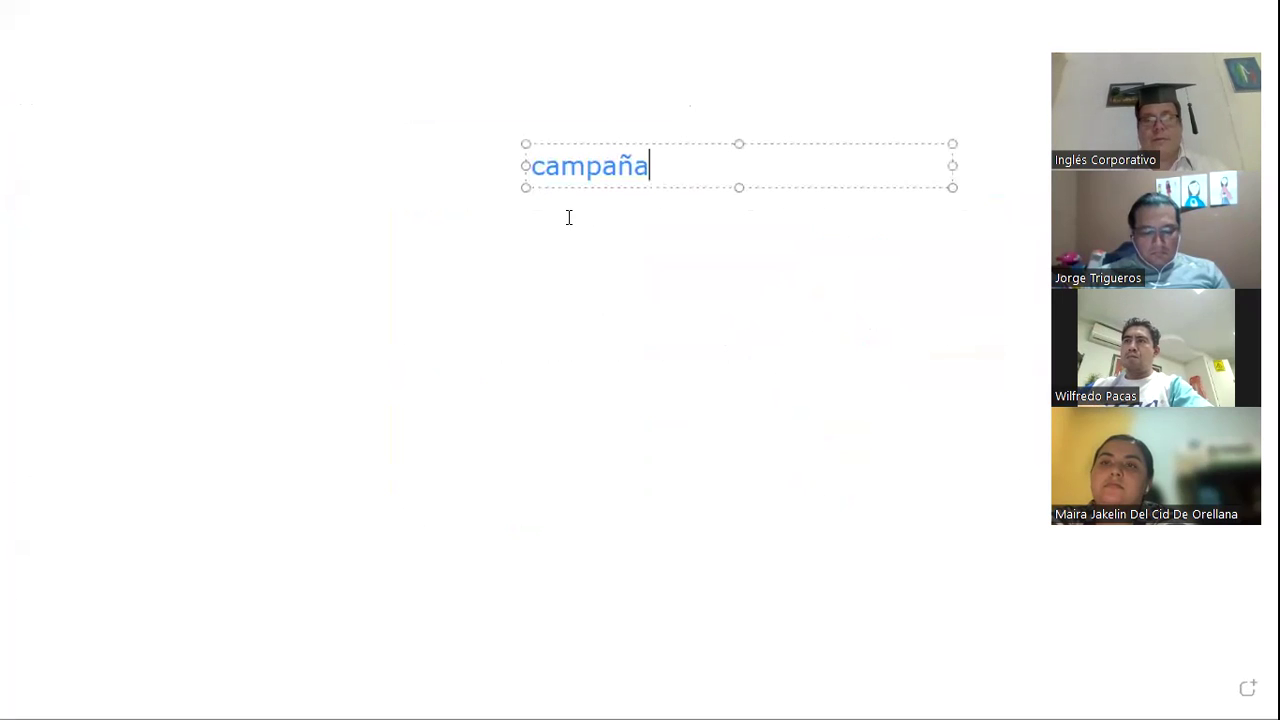
# Add the labels "conjunto 1", "conjunto 2" and "conjunto 3" in a row below the "campaña" heading.
pyautogui.click(276, 221)
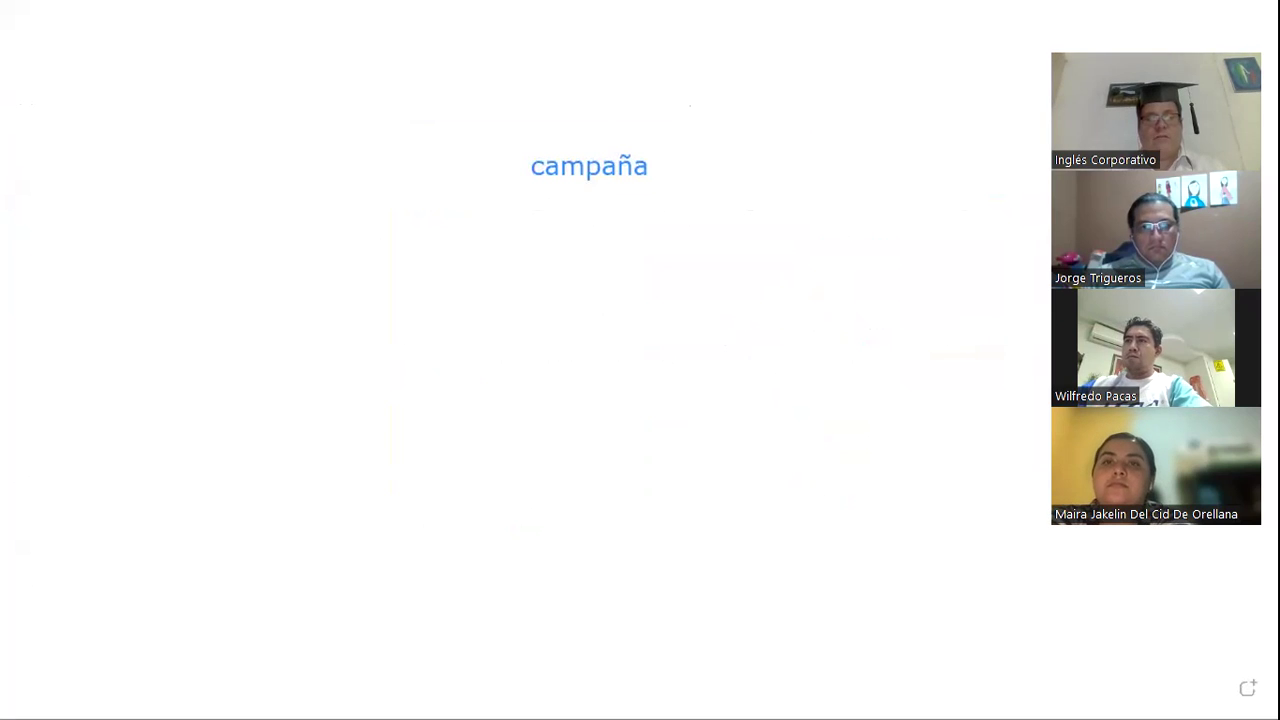
pyautogui.write('conjunto 1')
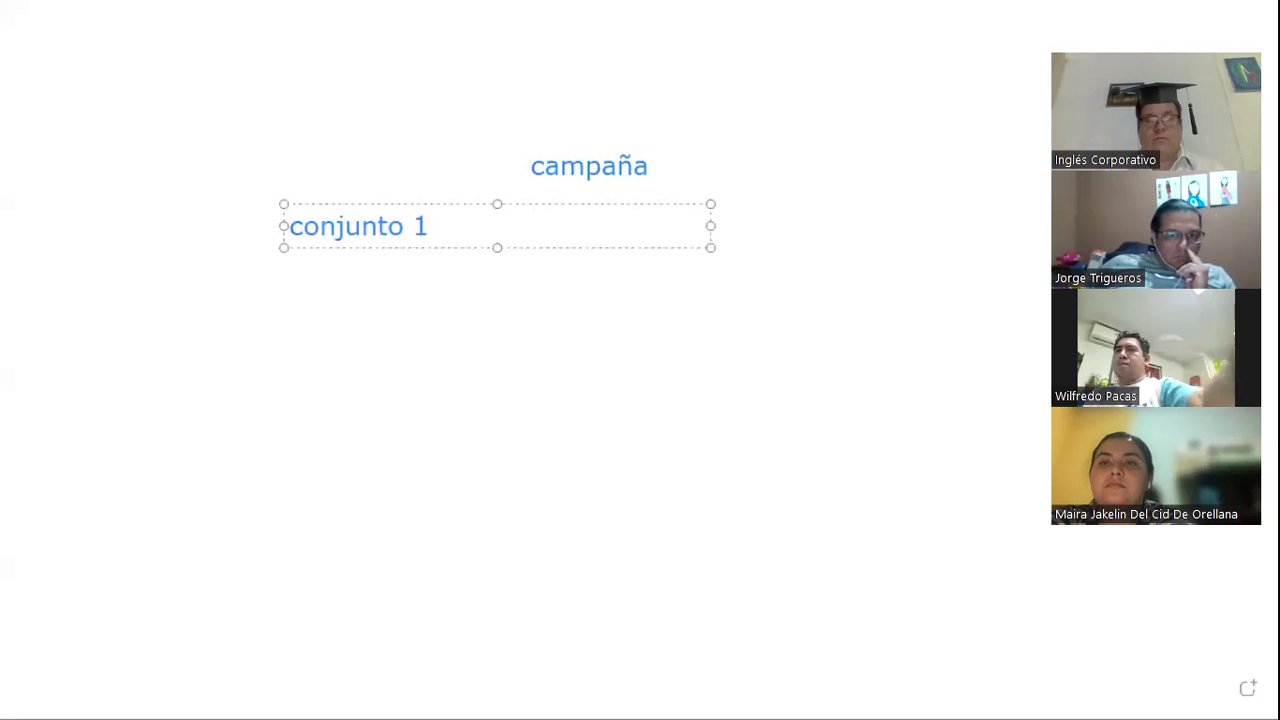
pyautogui.click(552, 214)
pyautogui.write('conjunto 2')
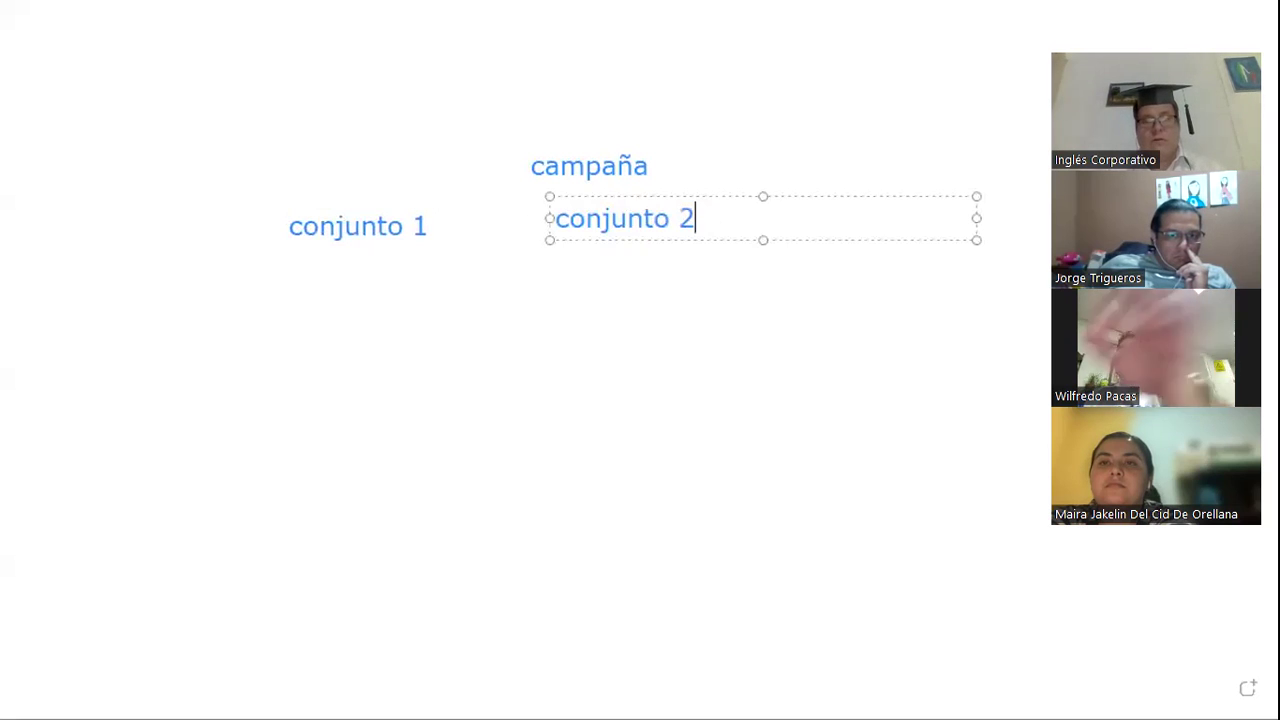
pyautogui.click(842, 218)
pyautogui.write('conjunto')
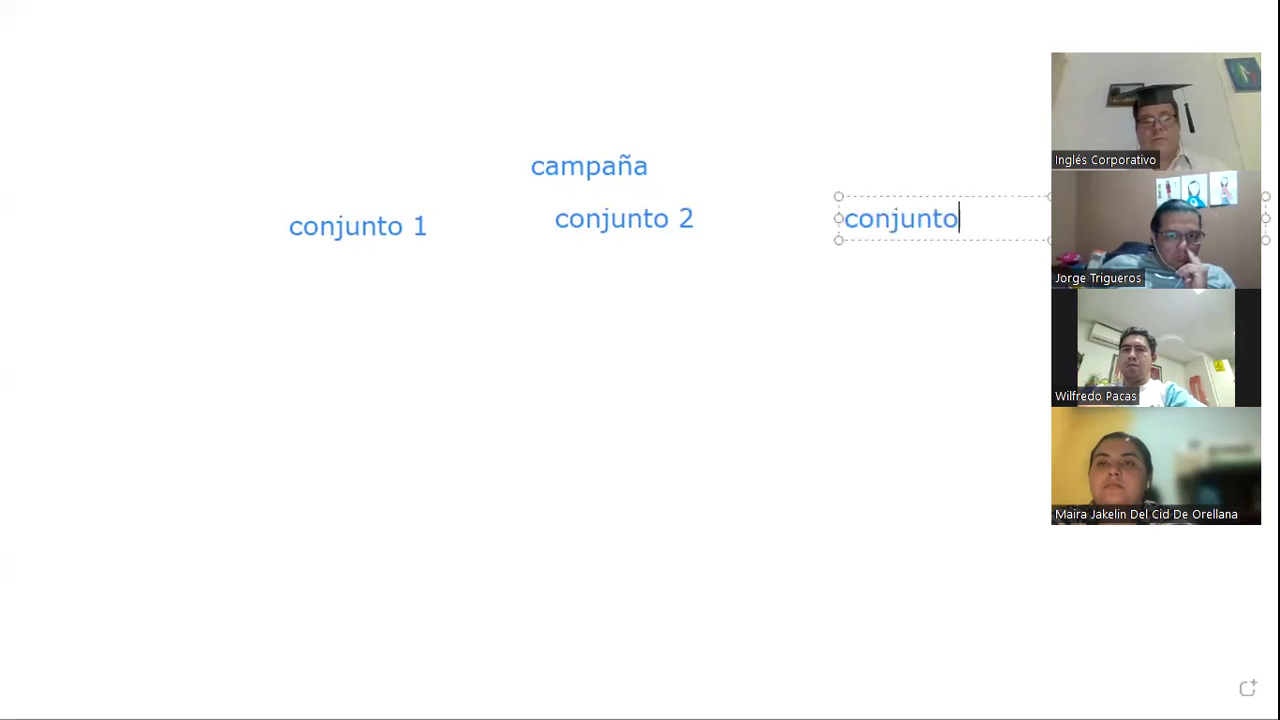
pyautogui.write(' 3')
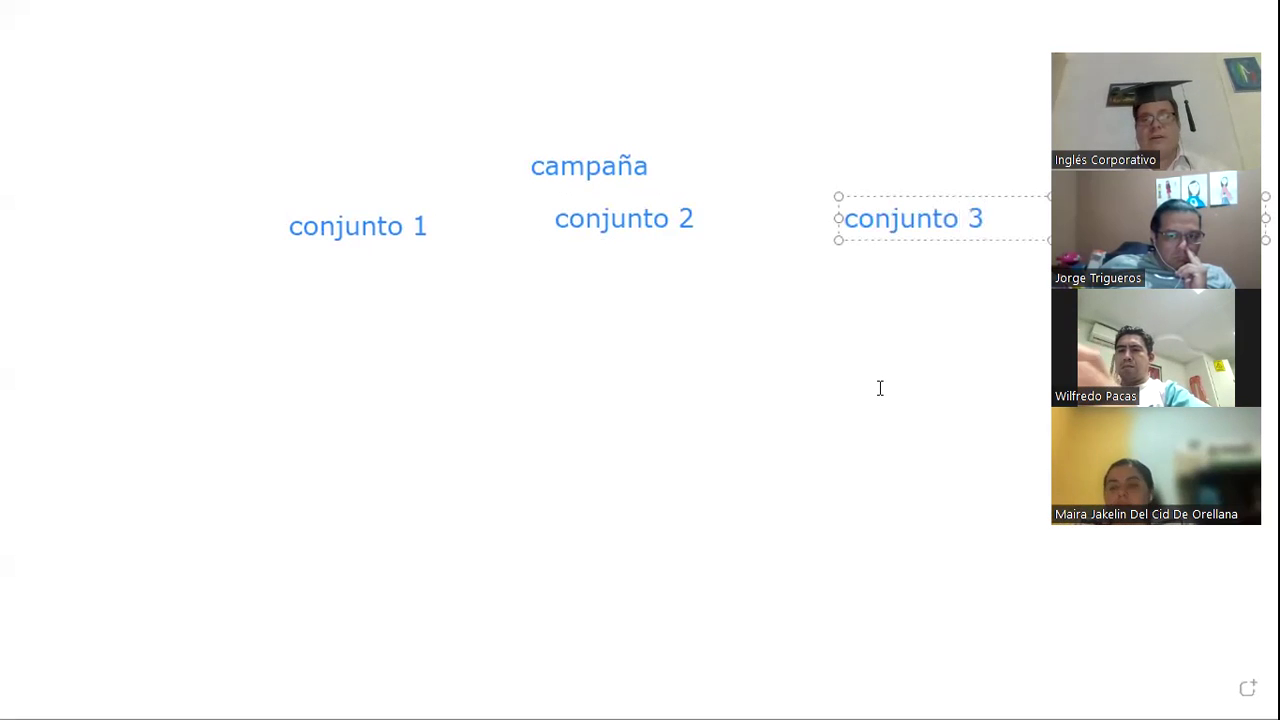
# Add the text "ad 1- ad 2- ad" below the "conjunto 1" label on the whiteboard.
pyautogui.click(182, 303)
pyautogui.write('ad')
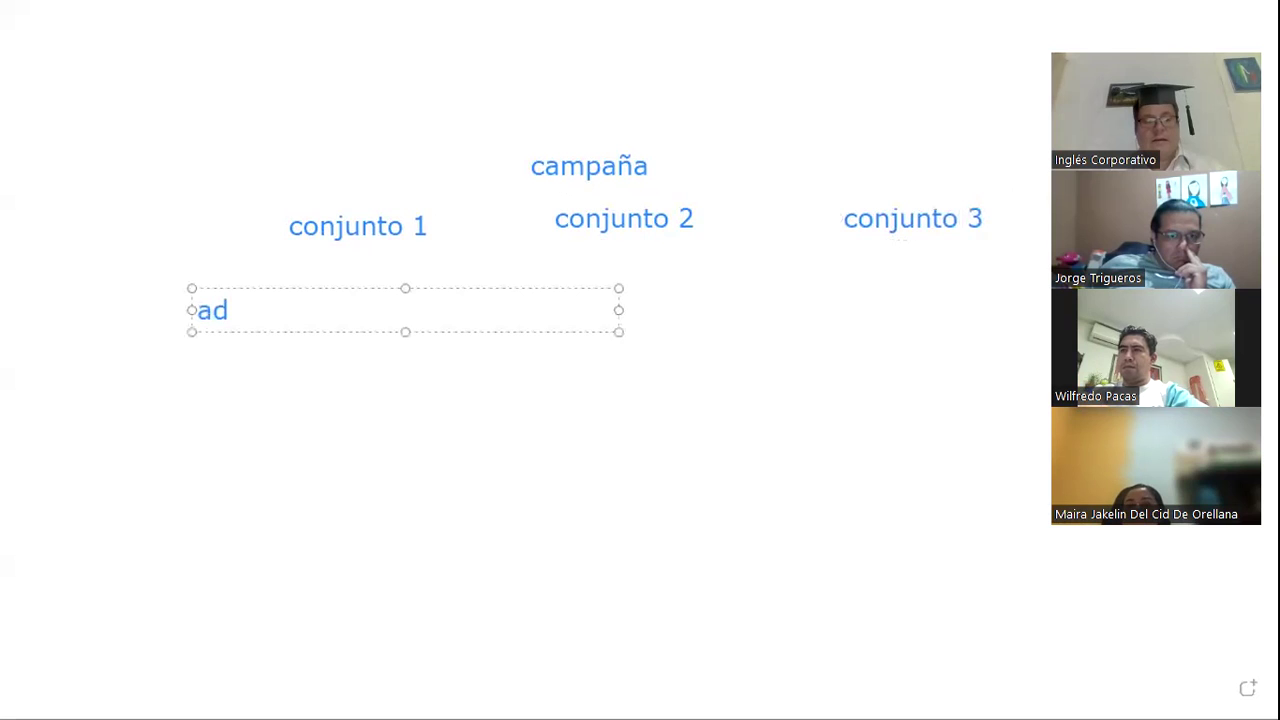
pyautogui.write('1')
pyautogui.press('BackSpace')
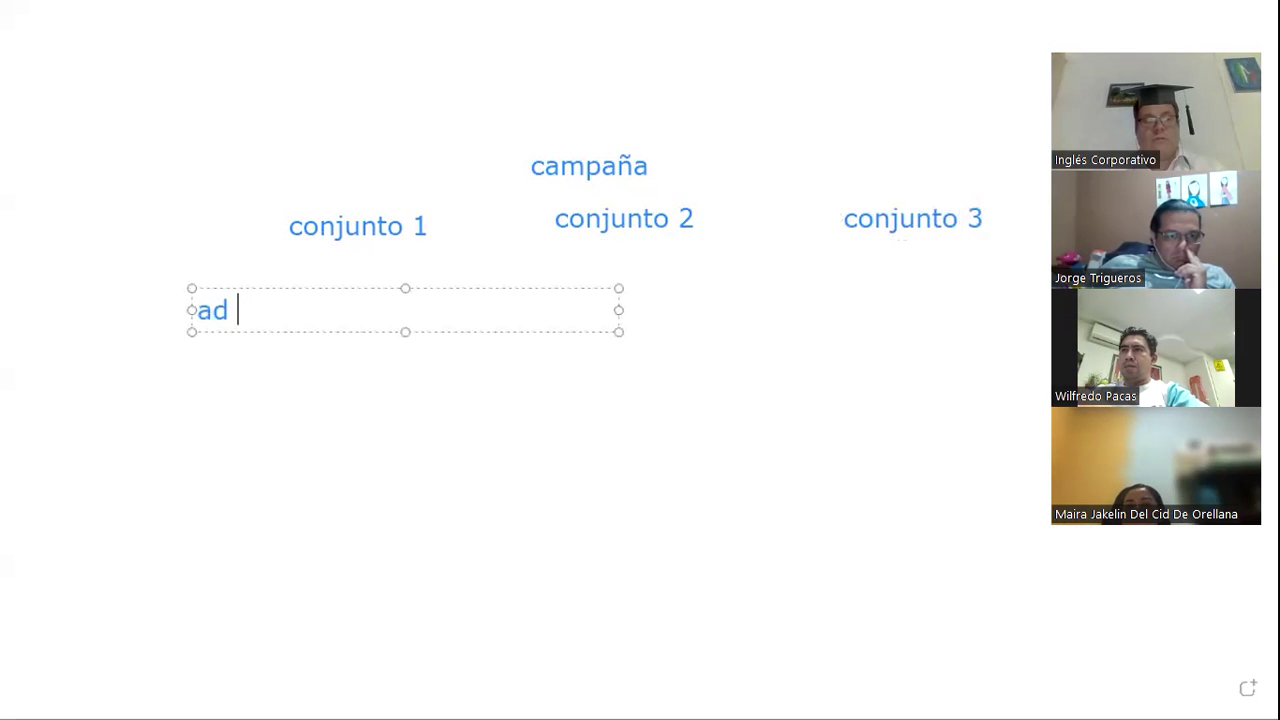
pyautogui.write('1')
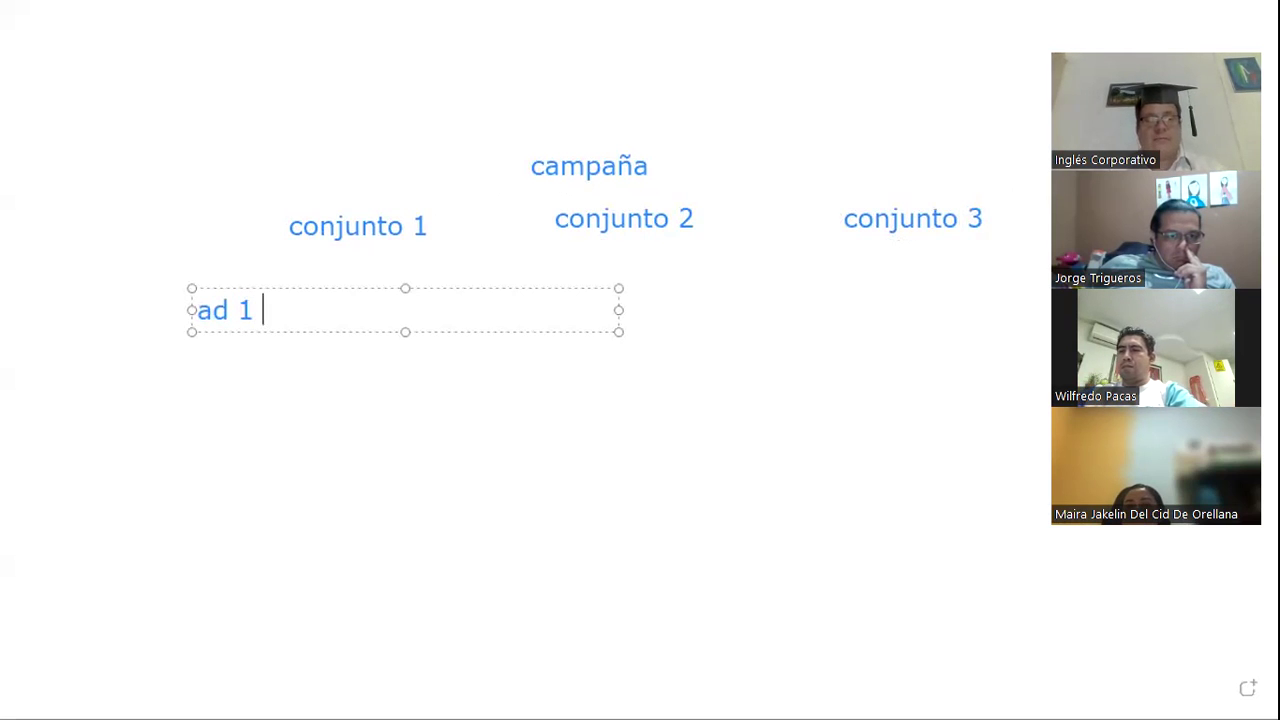
pyautogui.press('BackSpace')
pyautogui.write('- ')
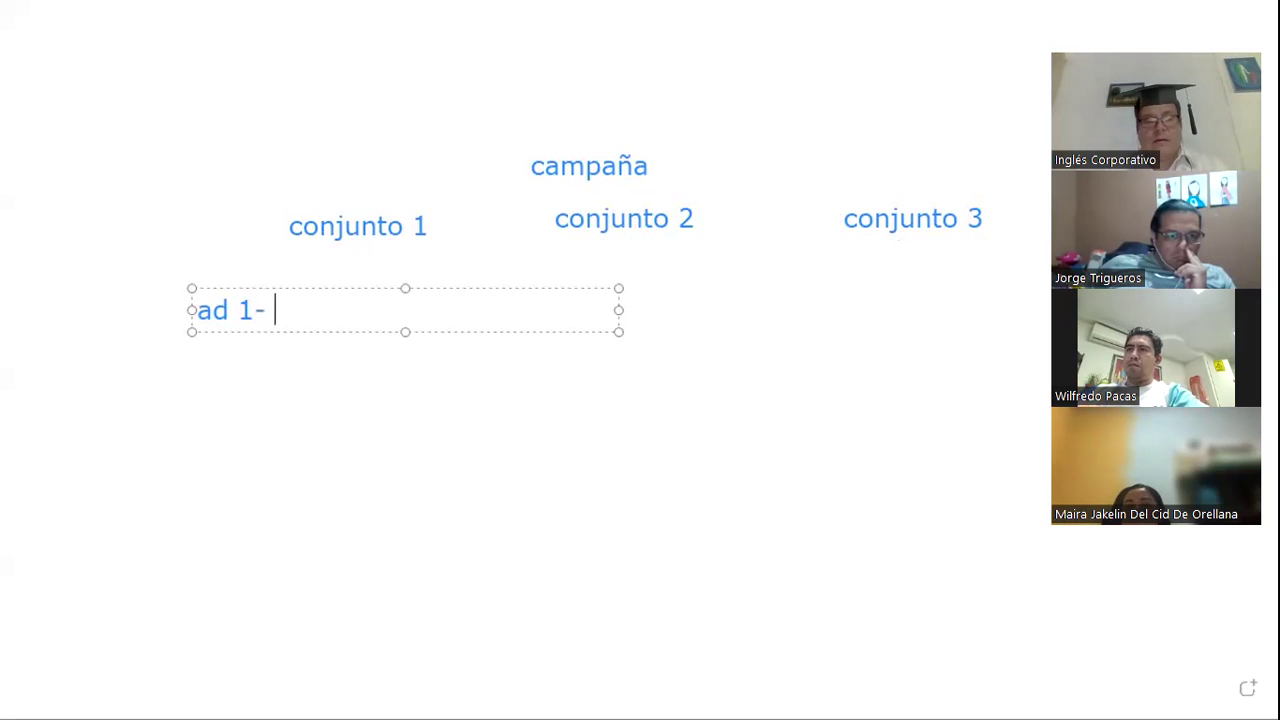
pyautogui.write('ad')
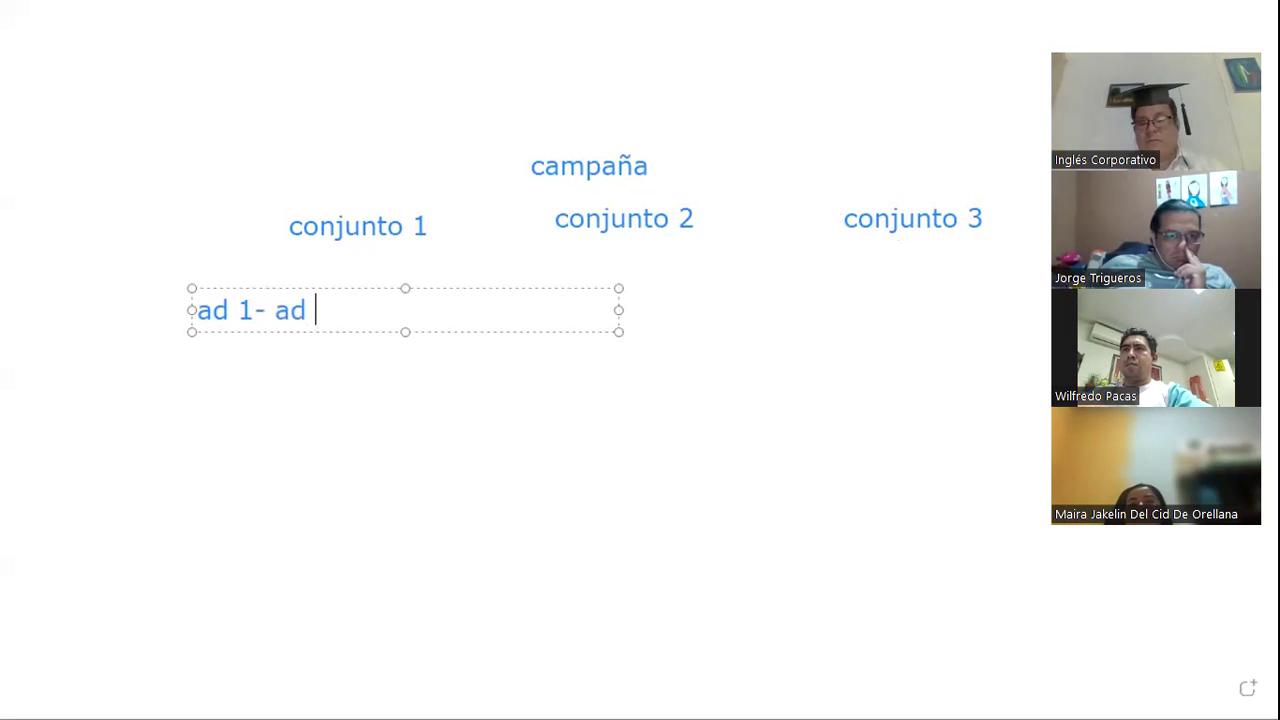
pyautogui.write(' 2- ad')
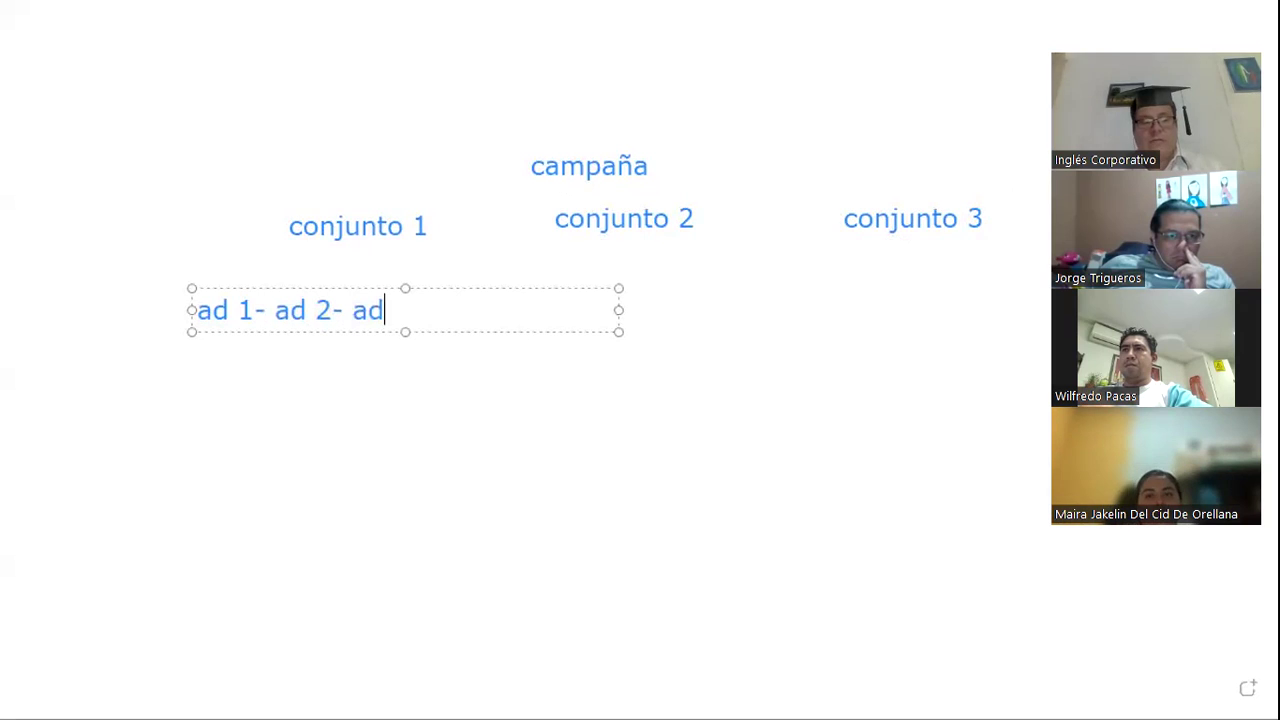
pyautogui.write('3')
pyautogui.press('BackSpace')
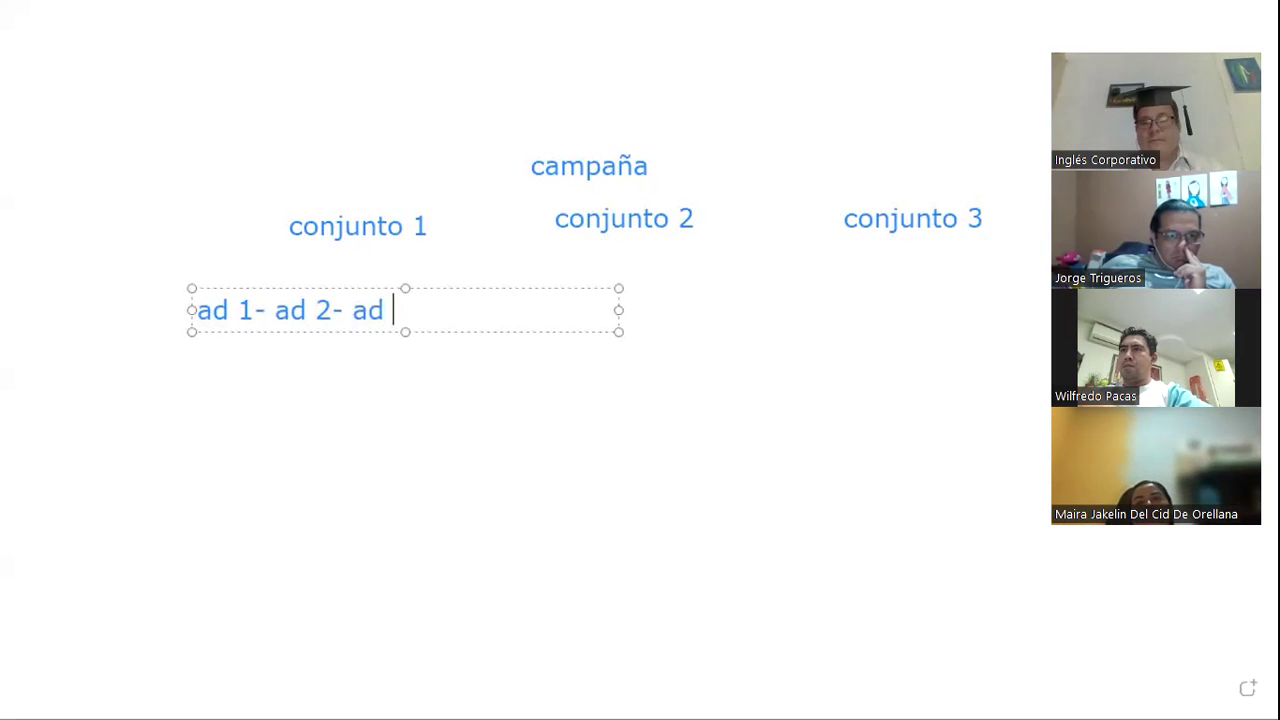
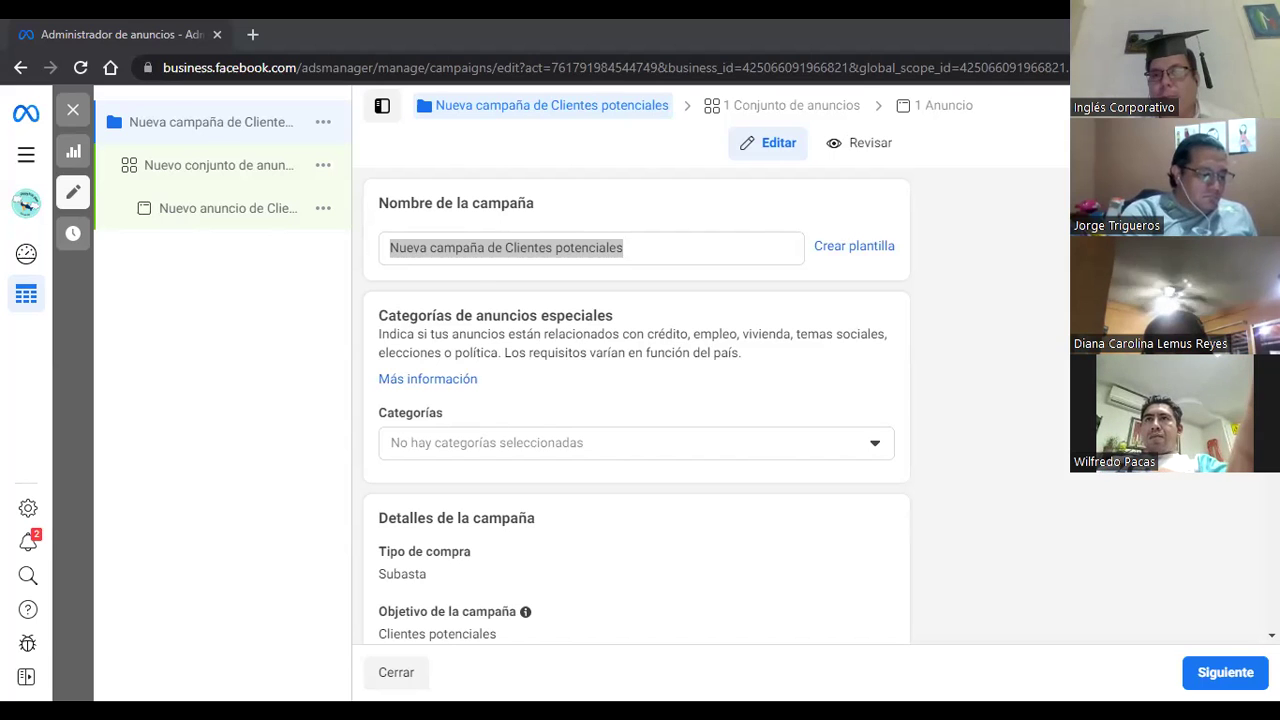
# Switch to Canva and open the recent design "Seguro que dirá que sí".
pyautogui.hotkey('alt', 'Tab')
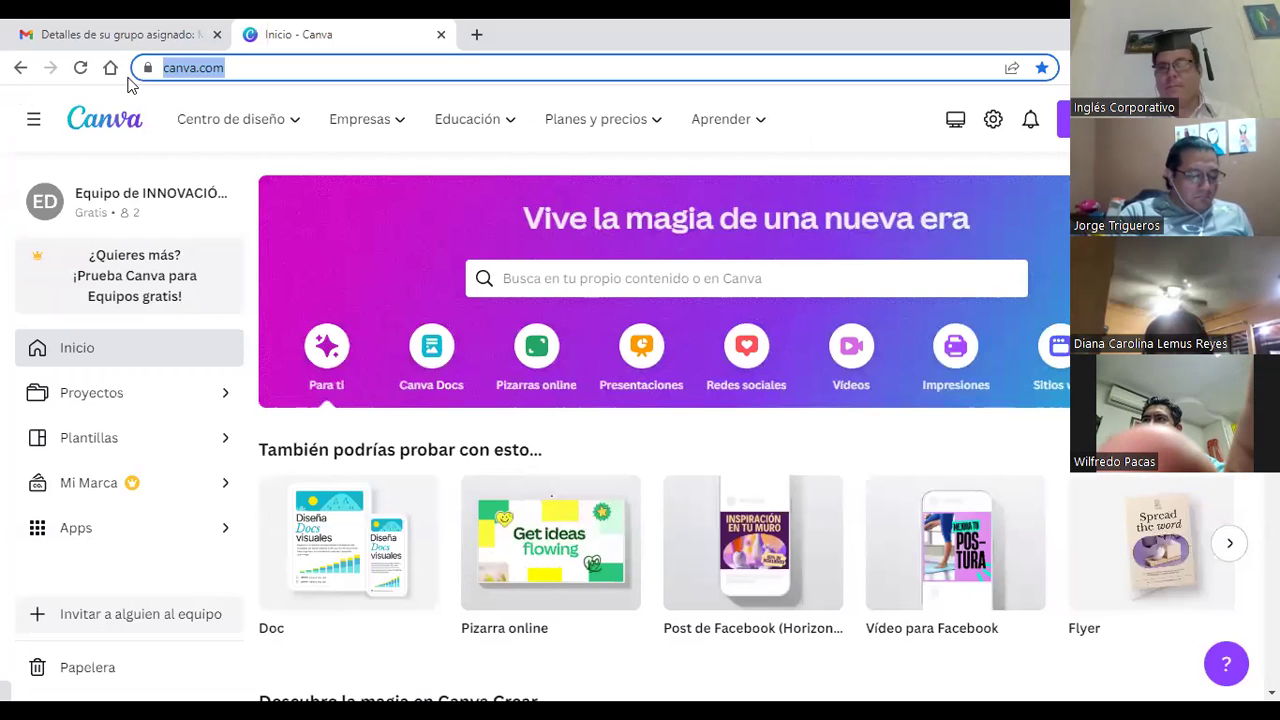
pyautogui.scroll(-5, 551, 494)
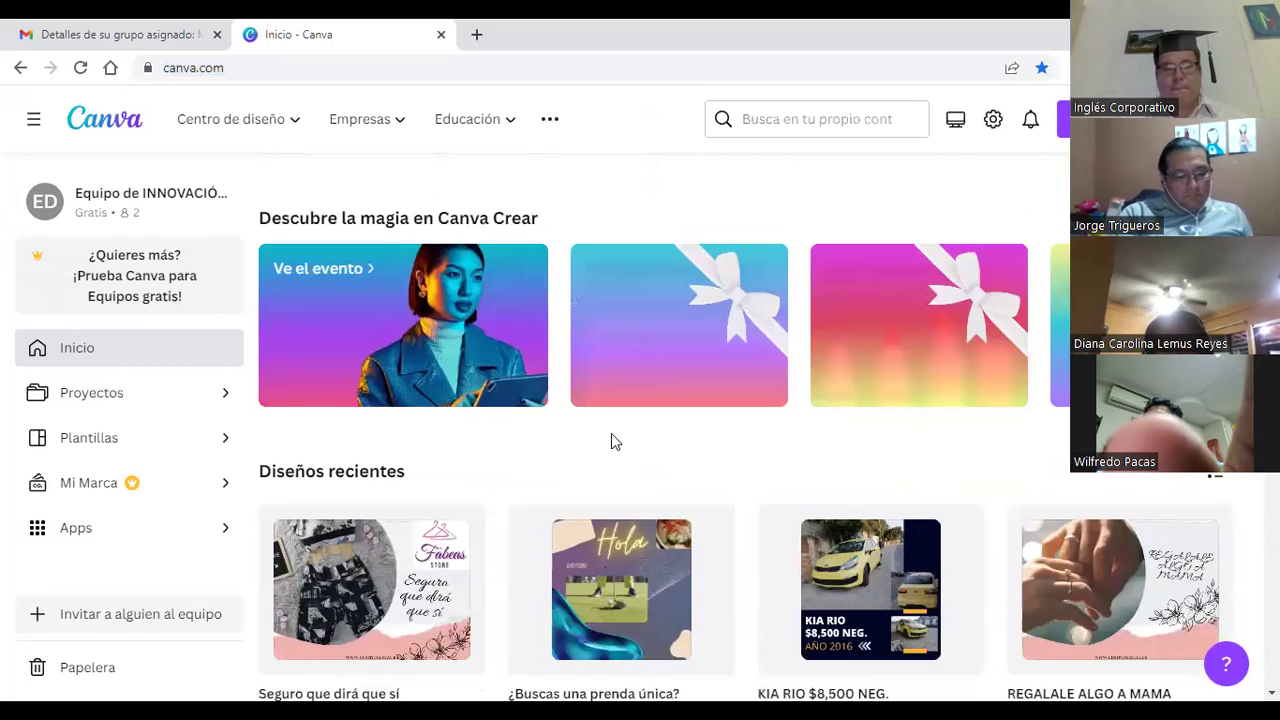
pyautogui.scroll(-1, 378, 556)
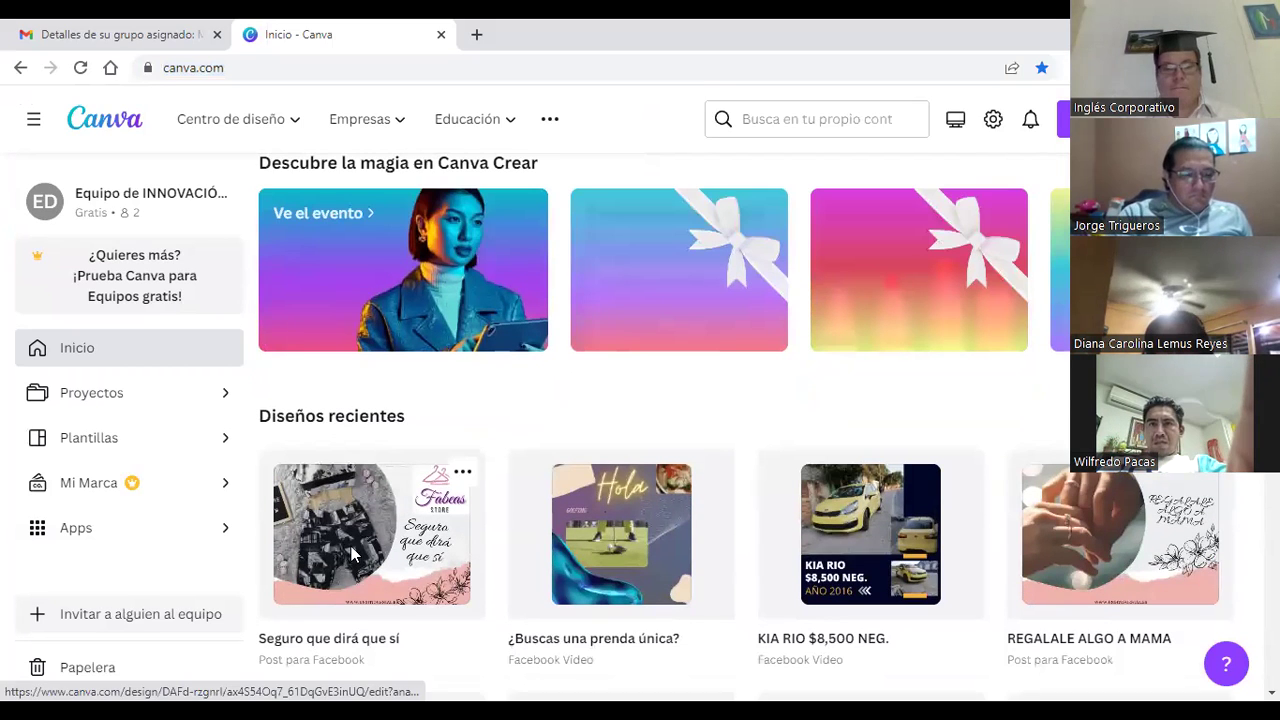
pyautogui.click(352, 555)
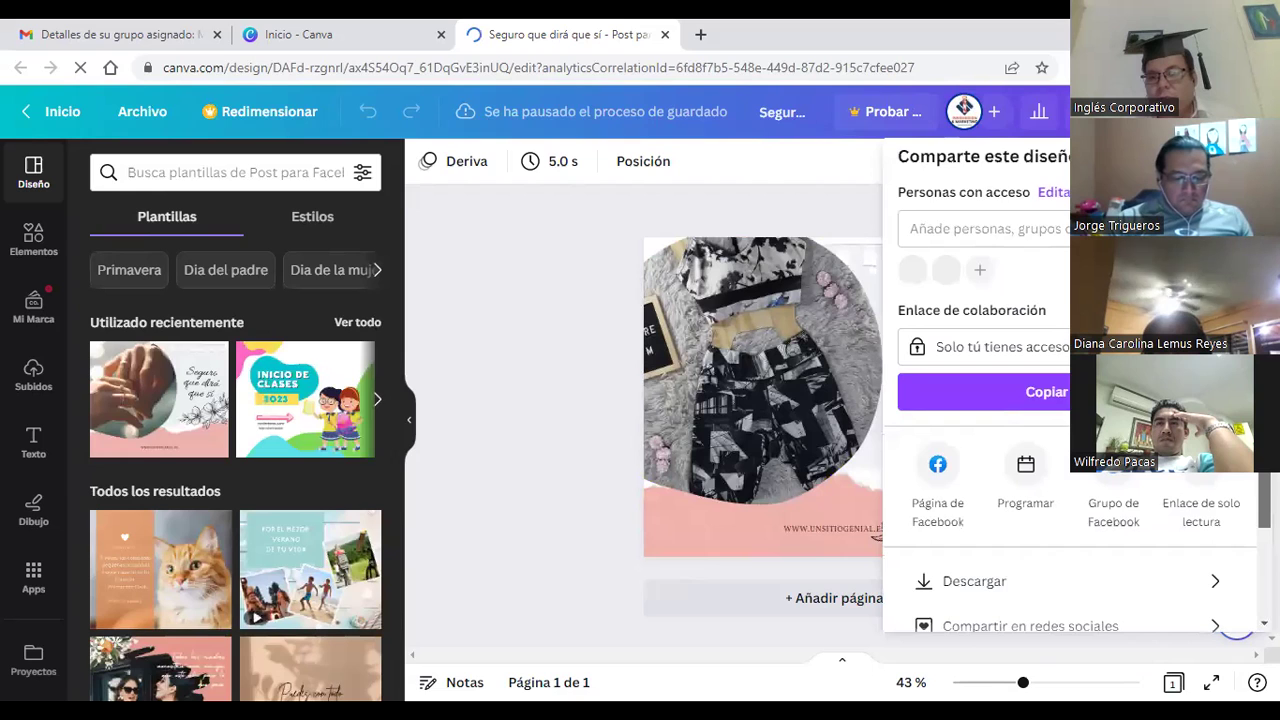
# Try to download the design as a JPG, dismissing the Canva para Equipos trial offer and the download pop-up.
pyautogui.scroll(-2, 1181, 476)
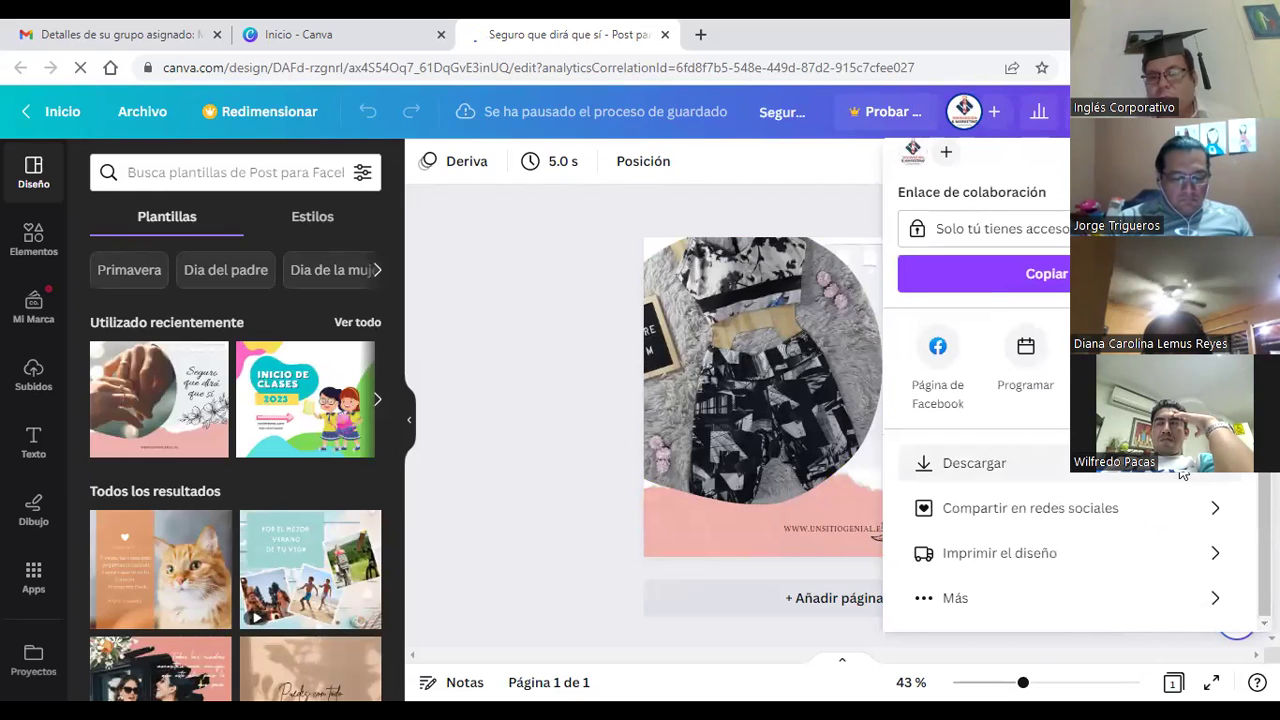
pyautogui.click(1181, 476)
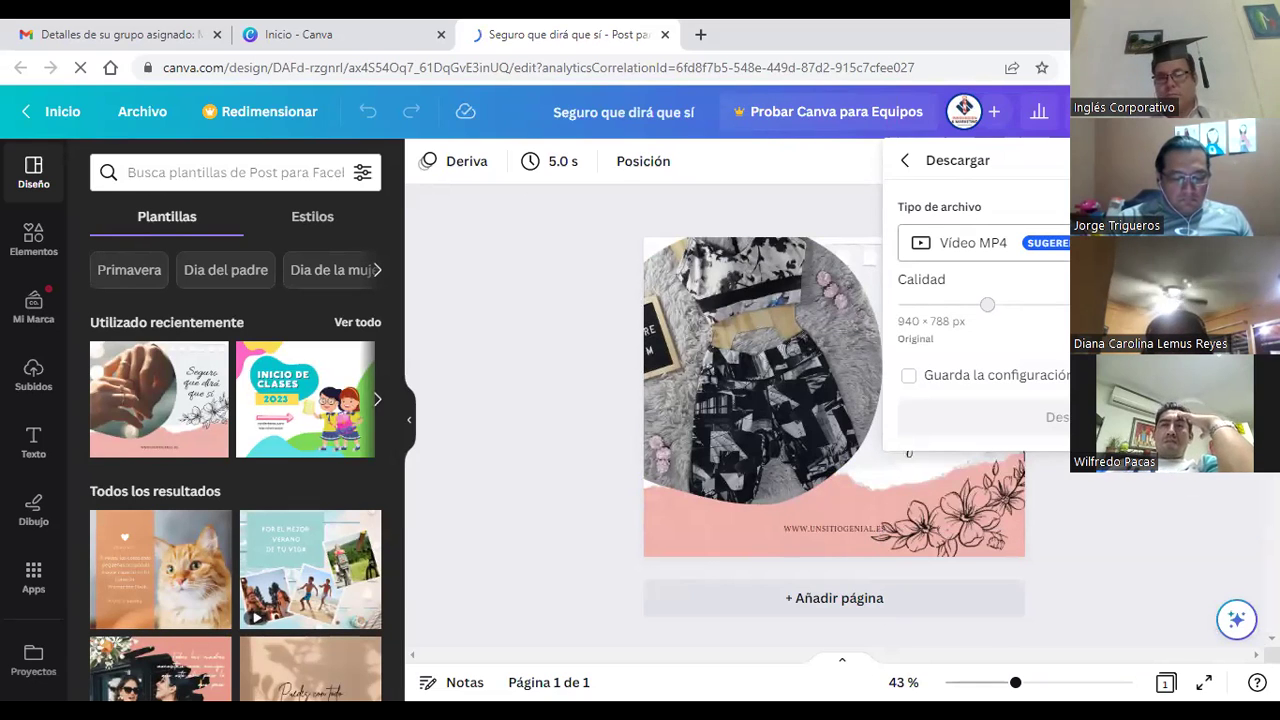
pyautogui.click(975, 243)
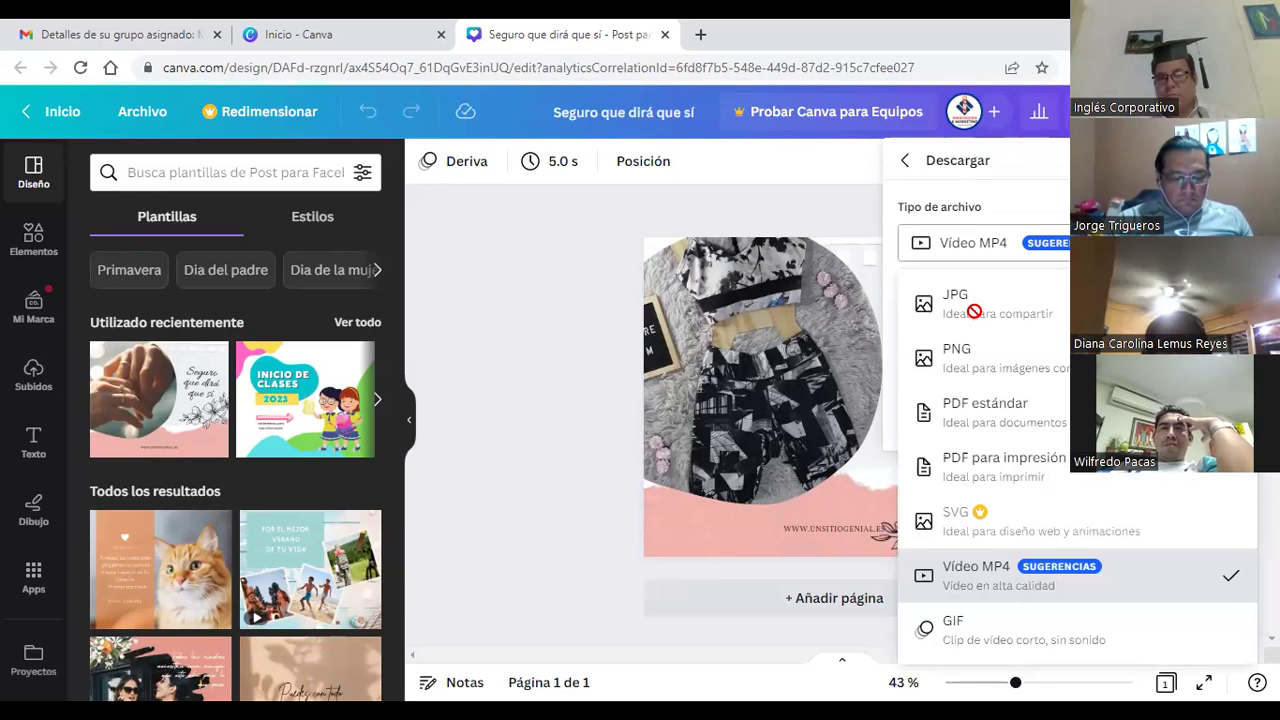
pyautogui.click(978, 322)
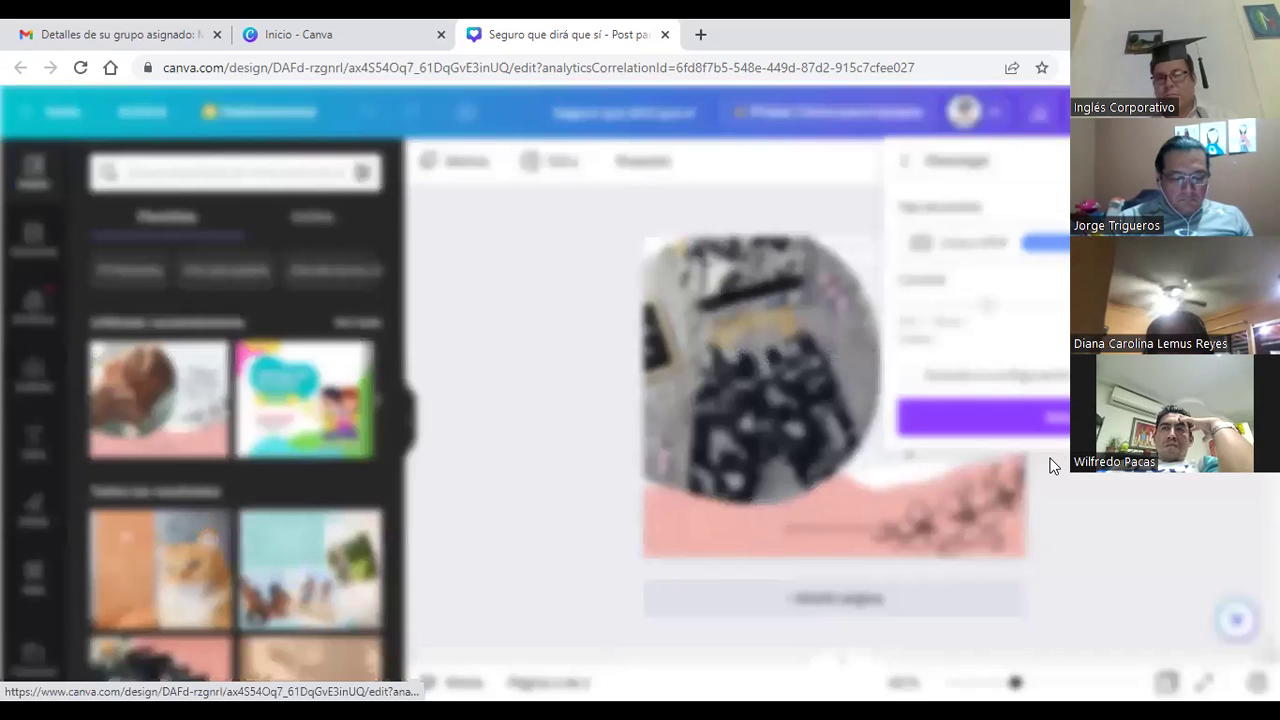
pyautogui.click(1051, 460)
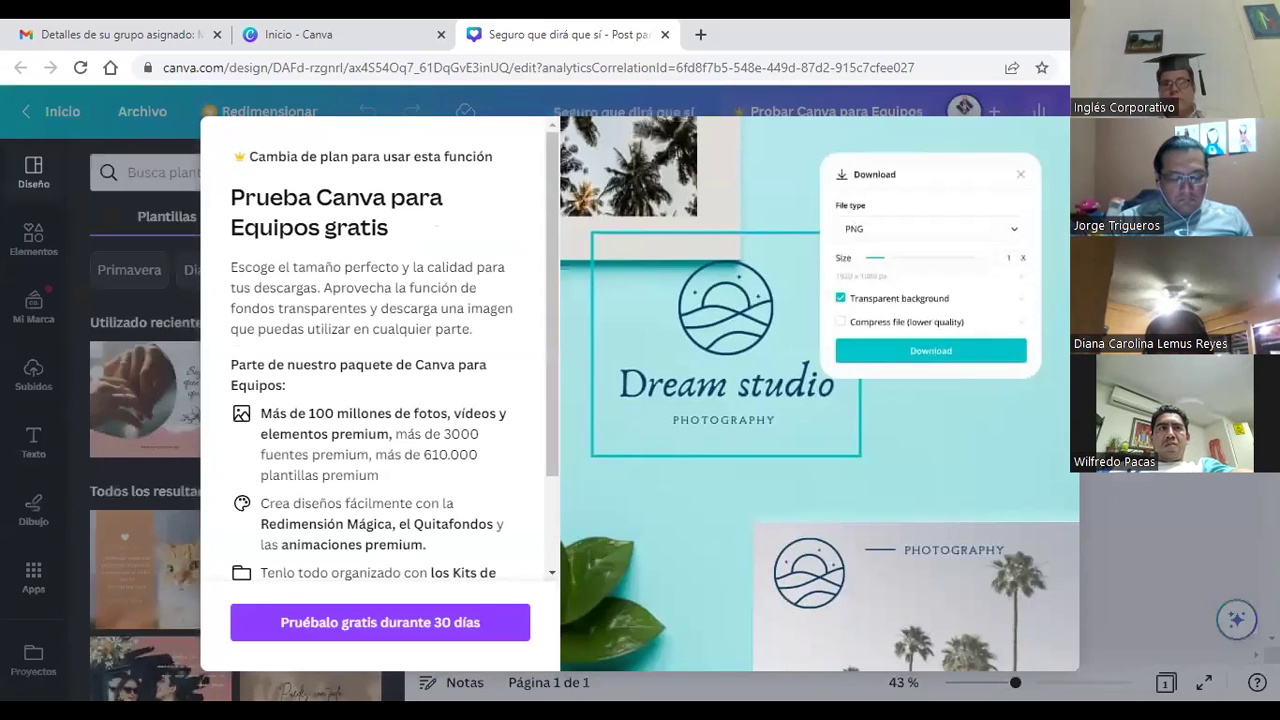
pyautogui.press('Escape')
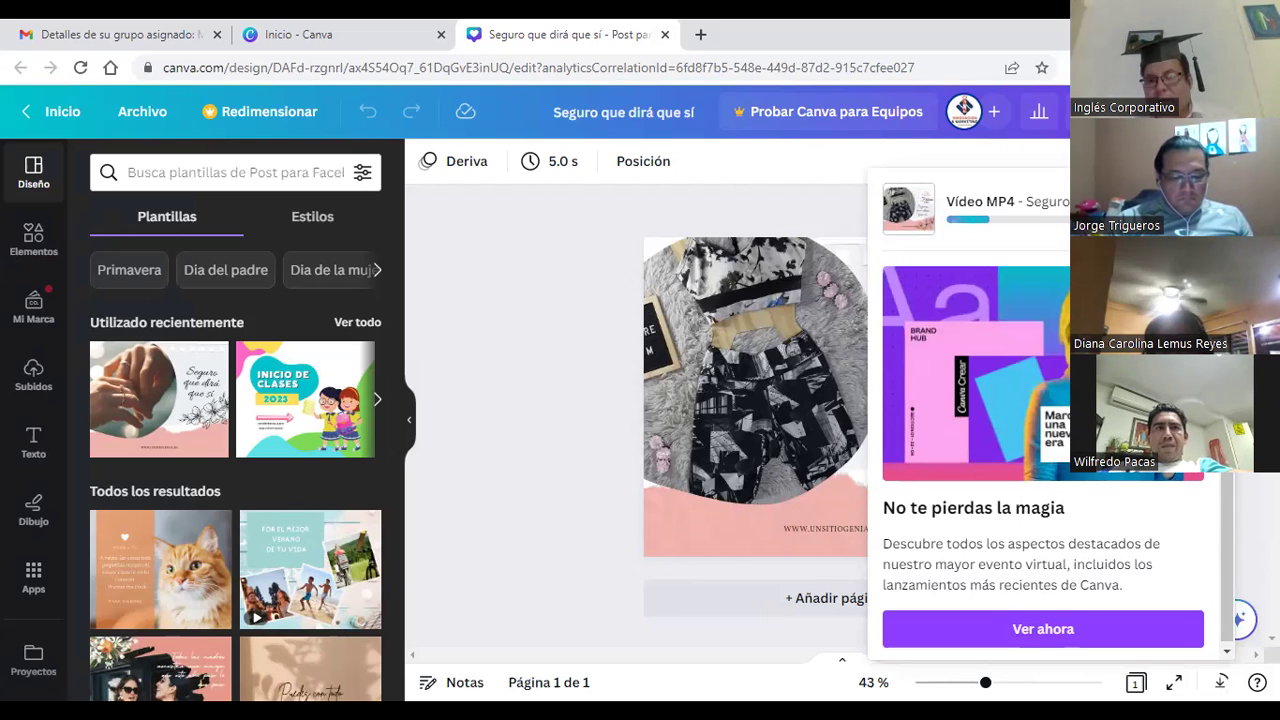
pyautogui.press('Escape')
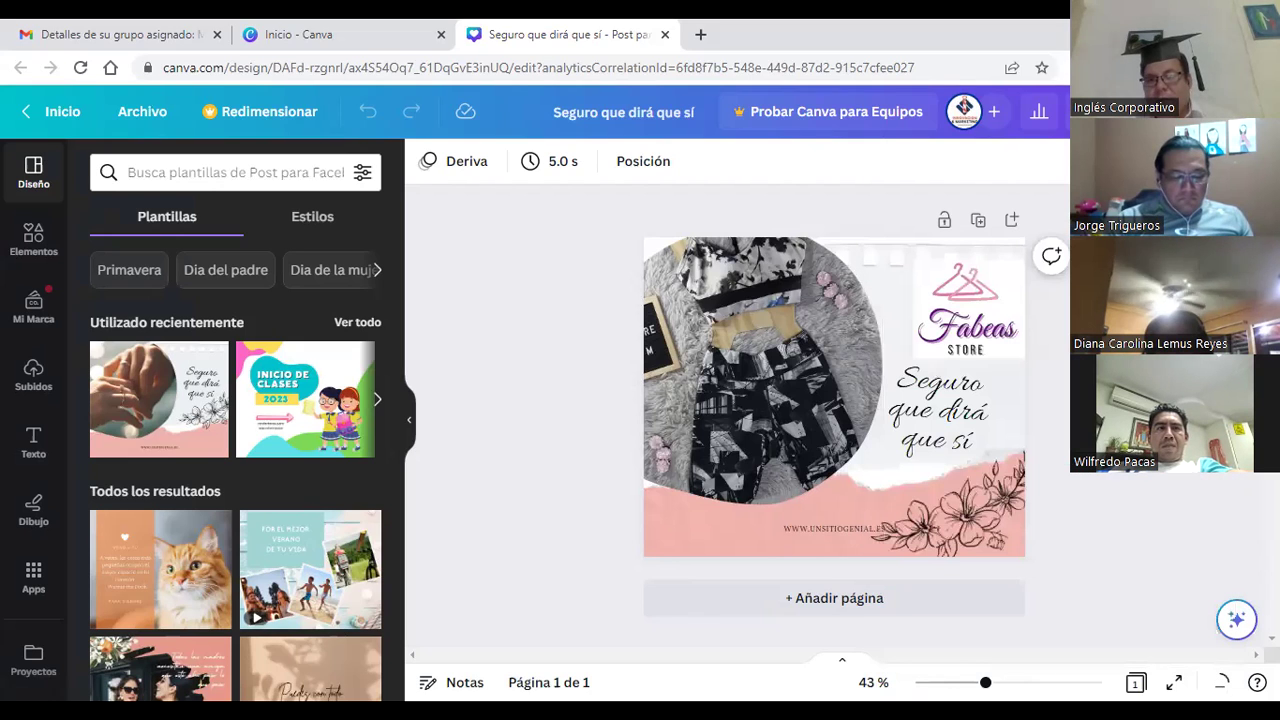
# Download the "Seguro que dirá que sí" design with JPG as the file type.
pyautogui.click(1110, 111)
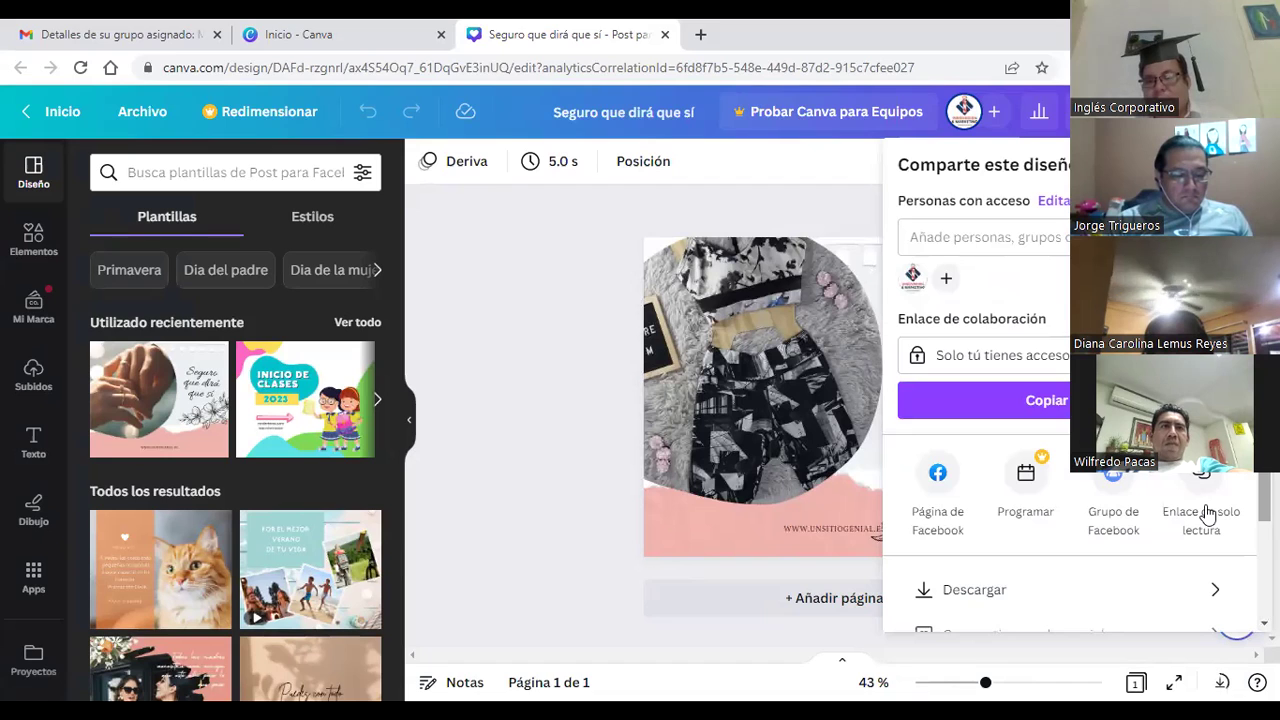
pyautogui.scroll(-2, 1137, 474)
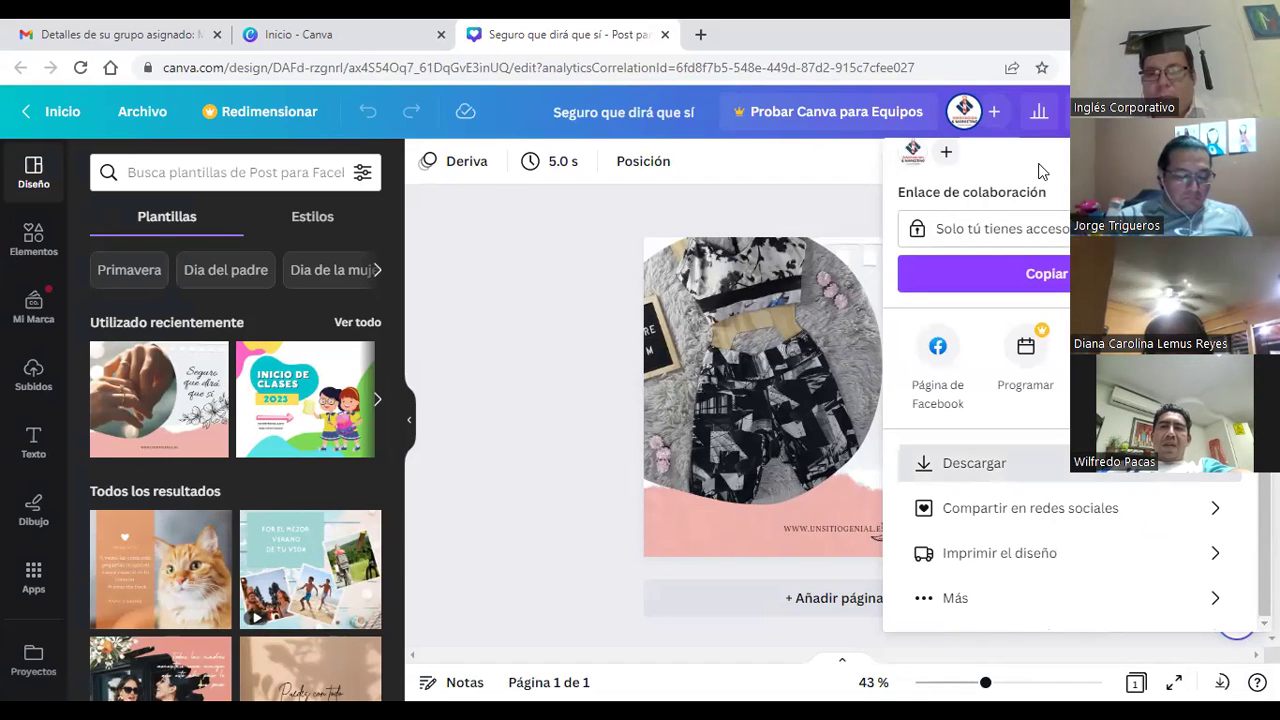
pyautogui.click(1137, 470)
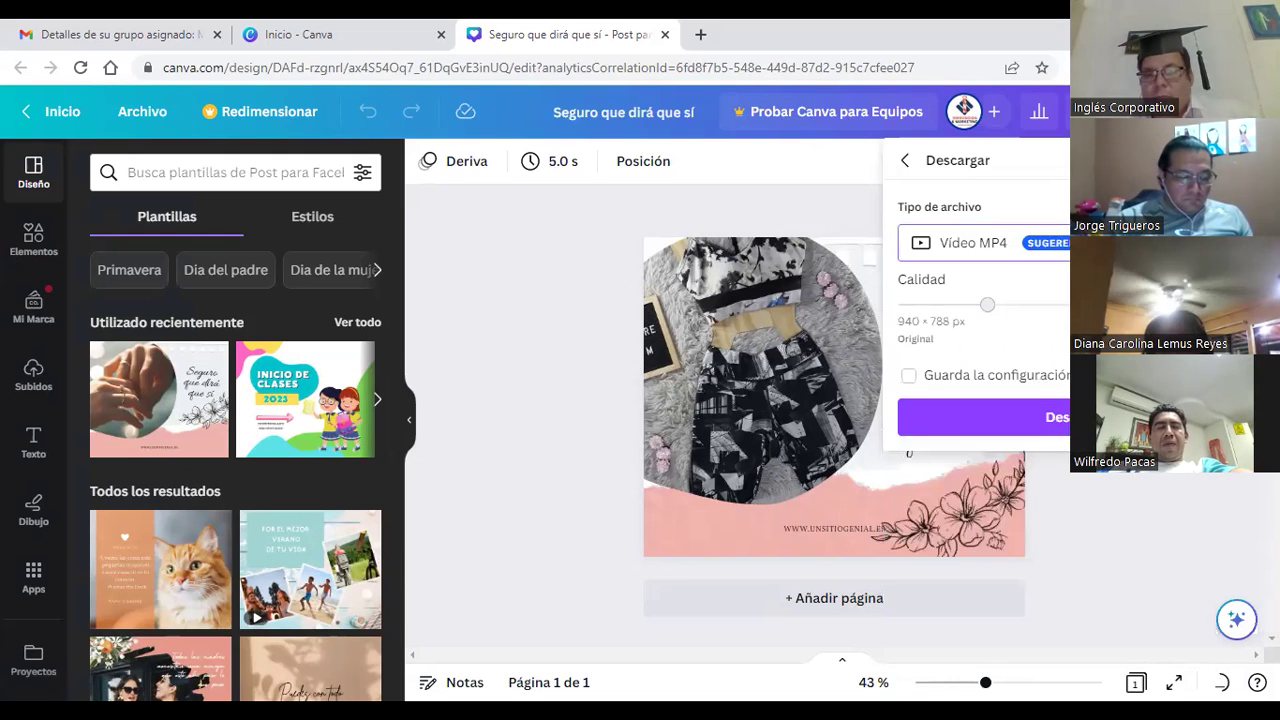
pyautogui.click(975, 243)
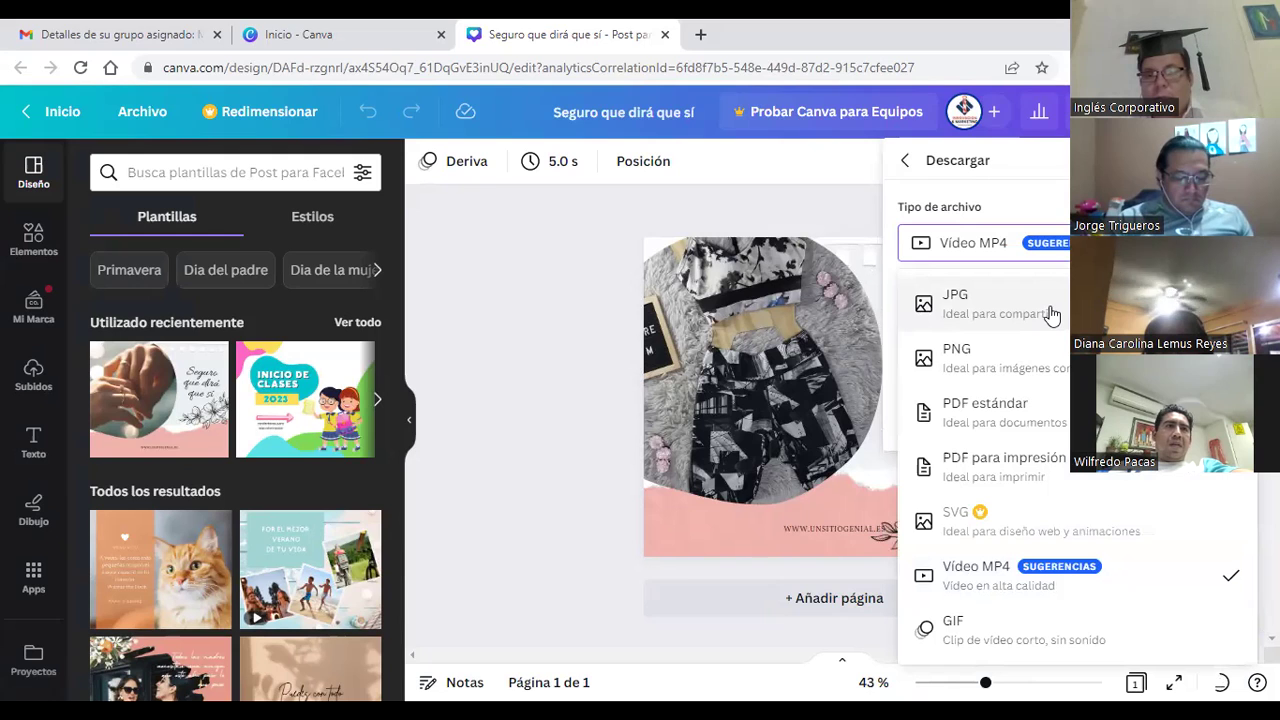
pyautogui.click(1051, 310)
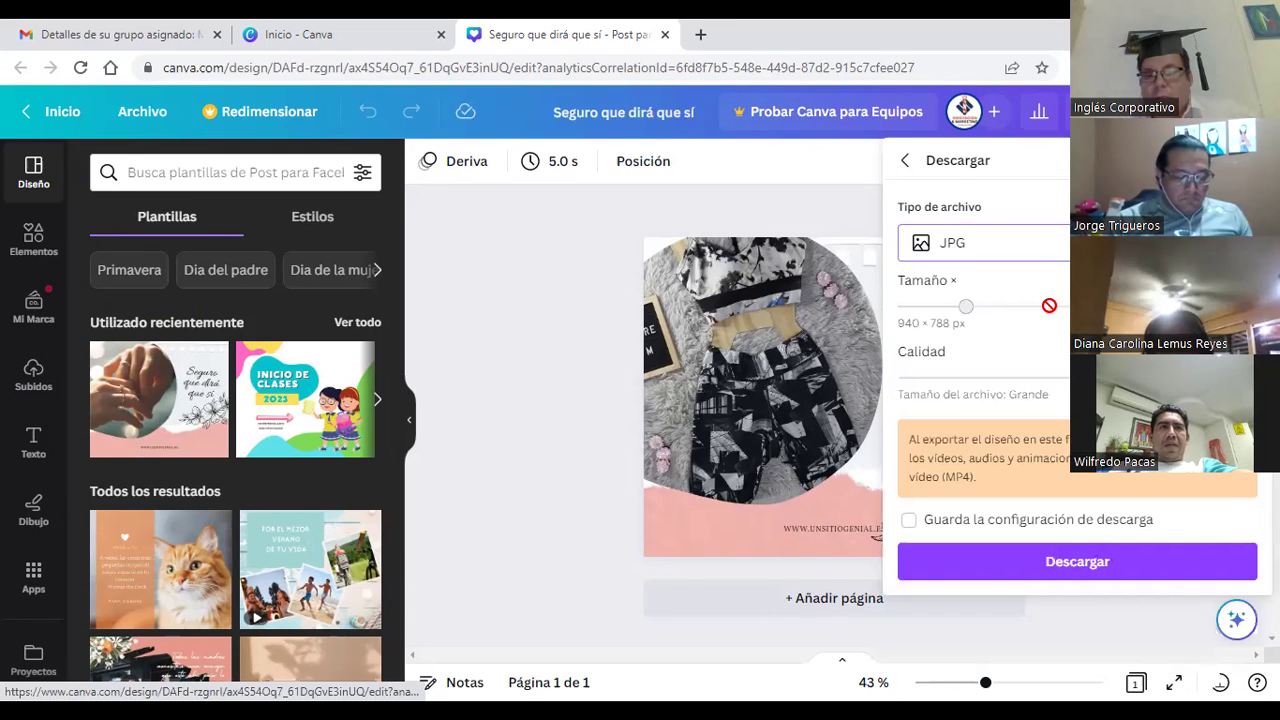
pyautogui.click(1027, 560)
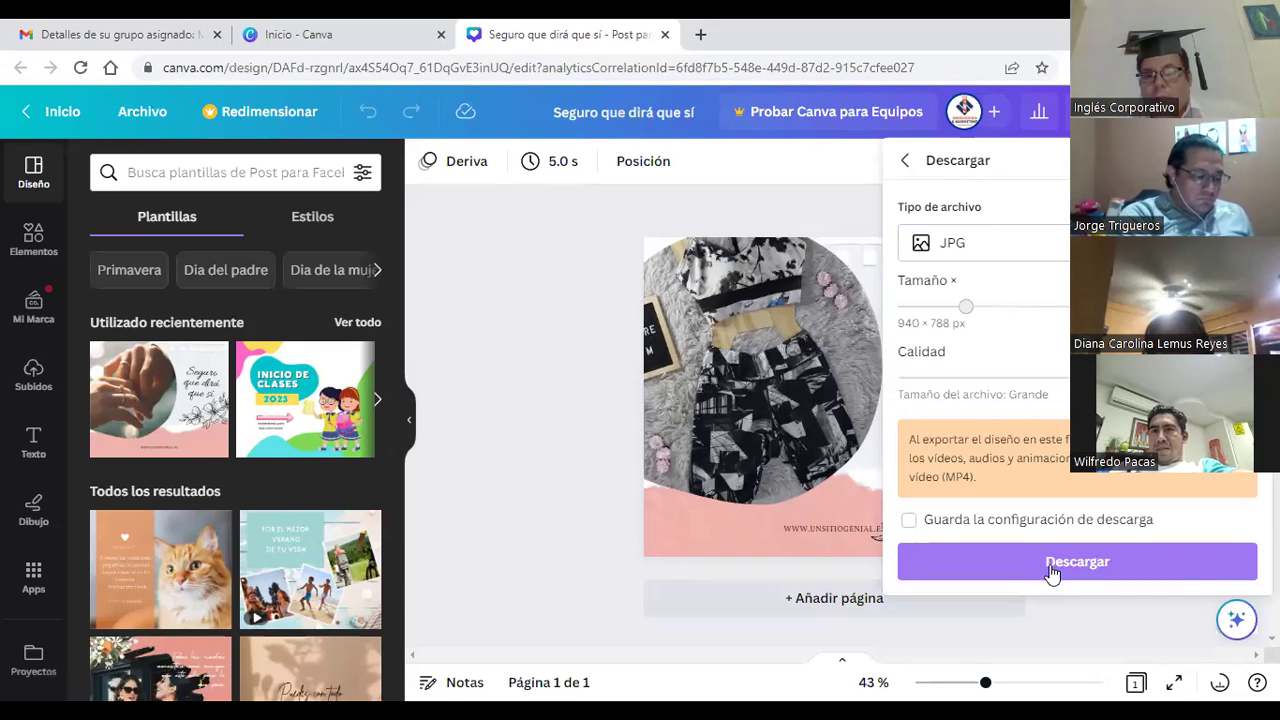
pyautogui.click(1052, 568)
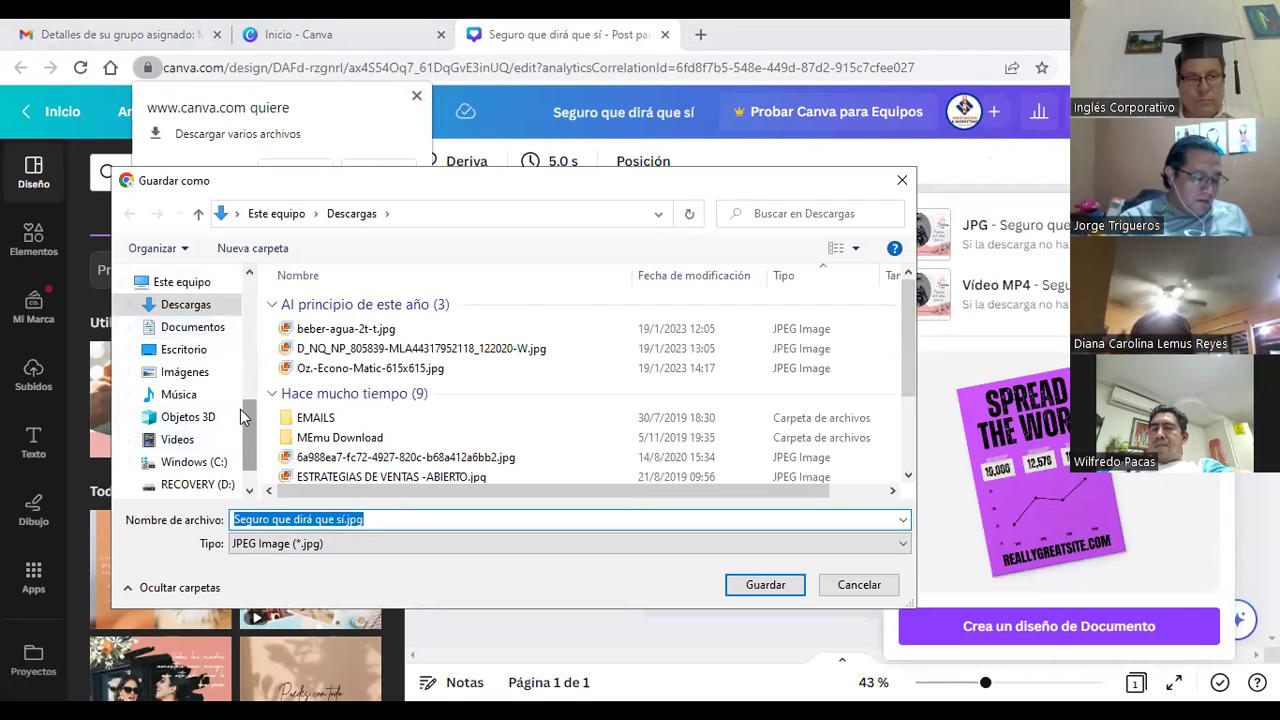
# Save the downloaded image as "Seguro que dirá que sí.jpg" in the INGLES CORPORATIVO folder.
pyautogui.scroll(2, 245, 395)
pyautogui.scroll(1, 205, 330)
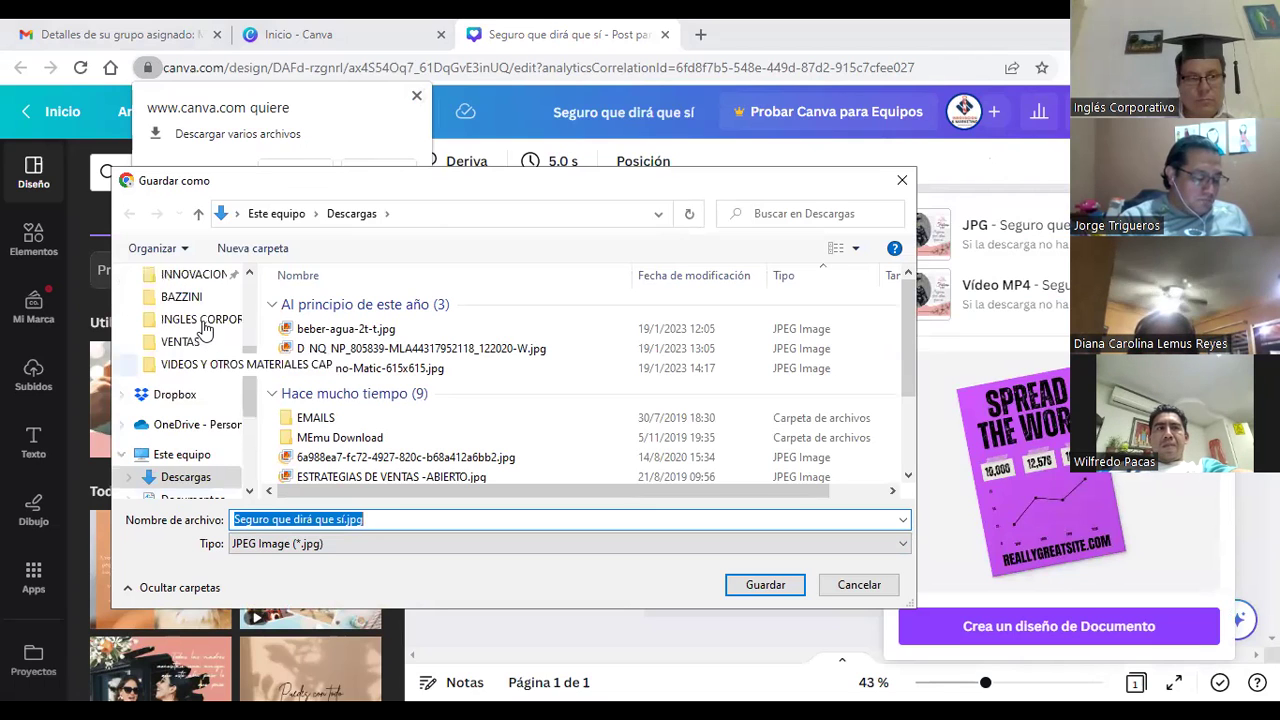
pyautogui.click(205, 330)
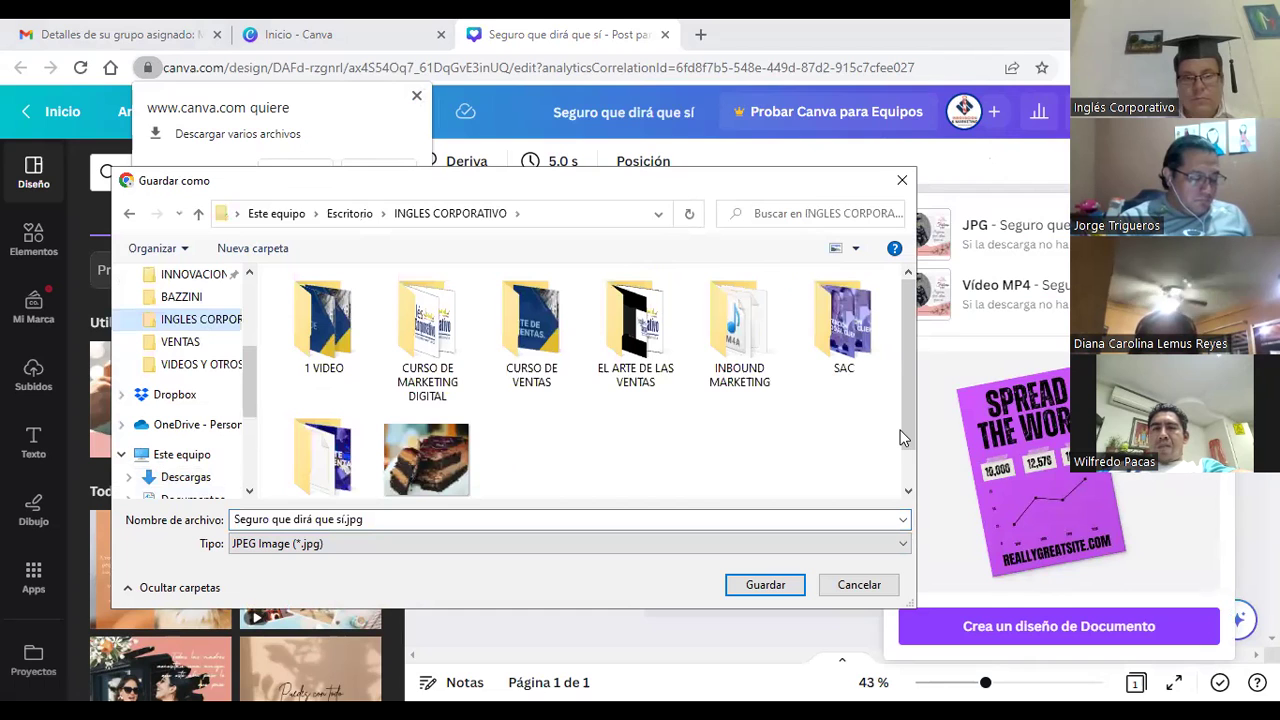
pyautogui.click(778, 586)
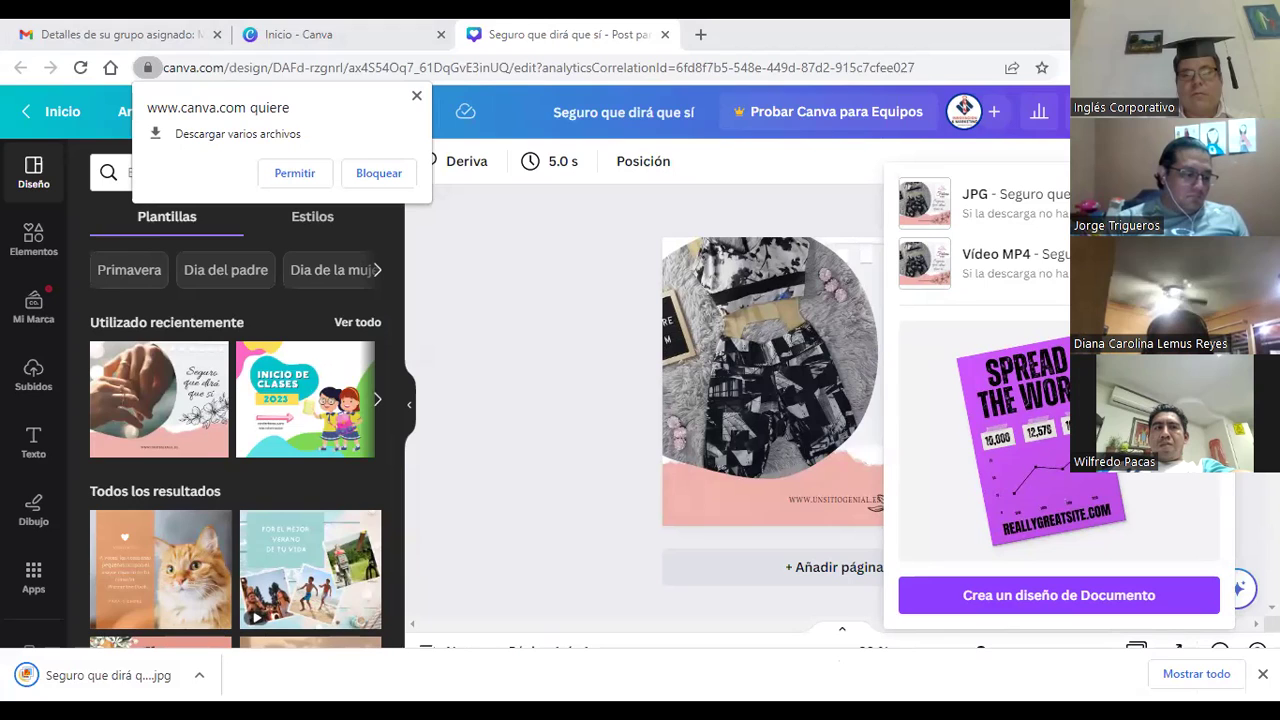
# Switch back to the Ads Manager and name the new campaign "CAMPAÑA DE ROPA".
pyautogui.hotkey('alt', 'Tab')
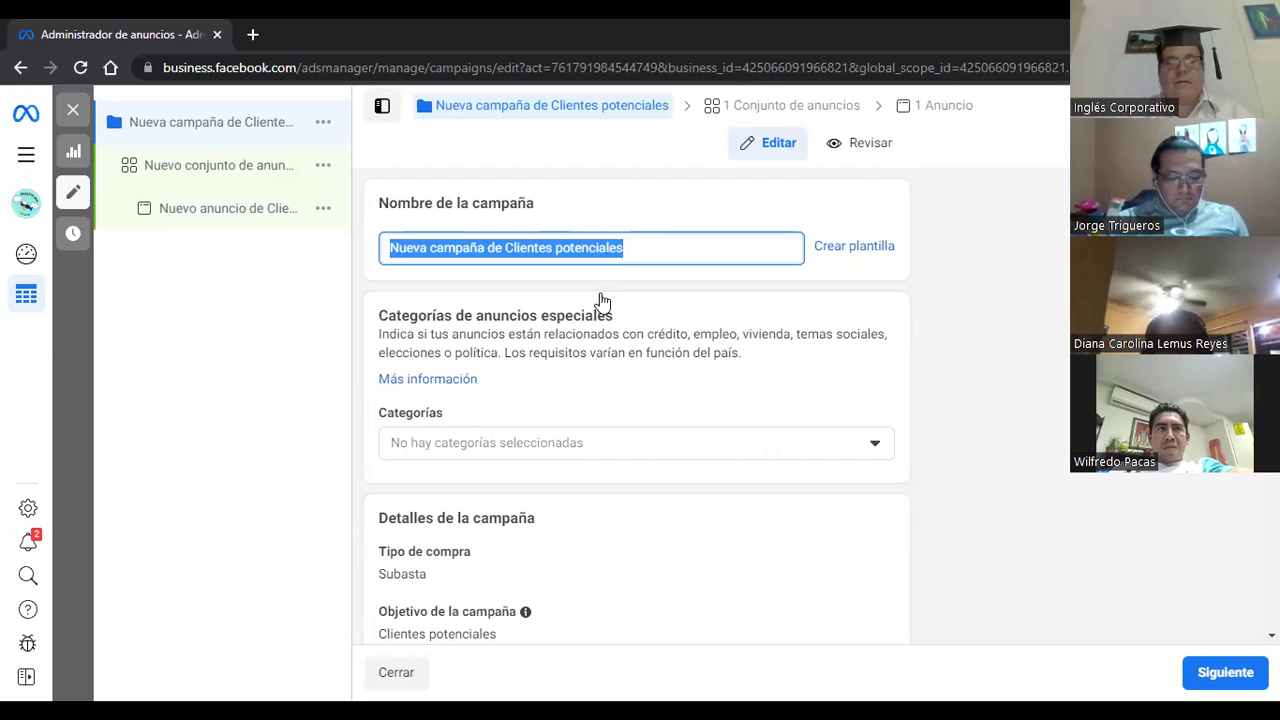
pyautogui.write('CAMP')
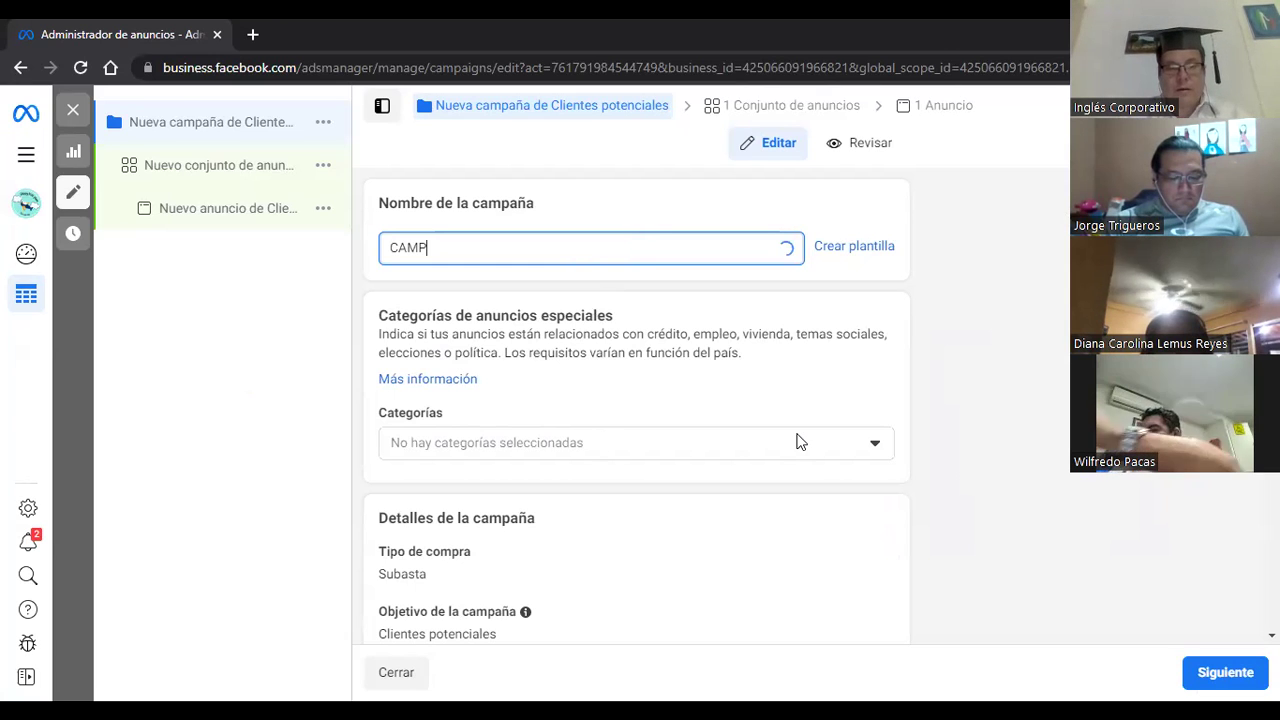
pyautogui.write('AÑA DE ROPA')
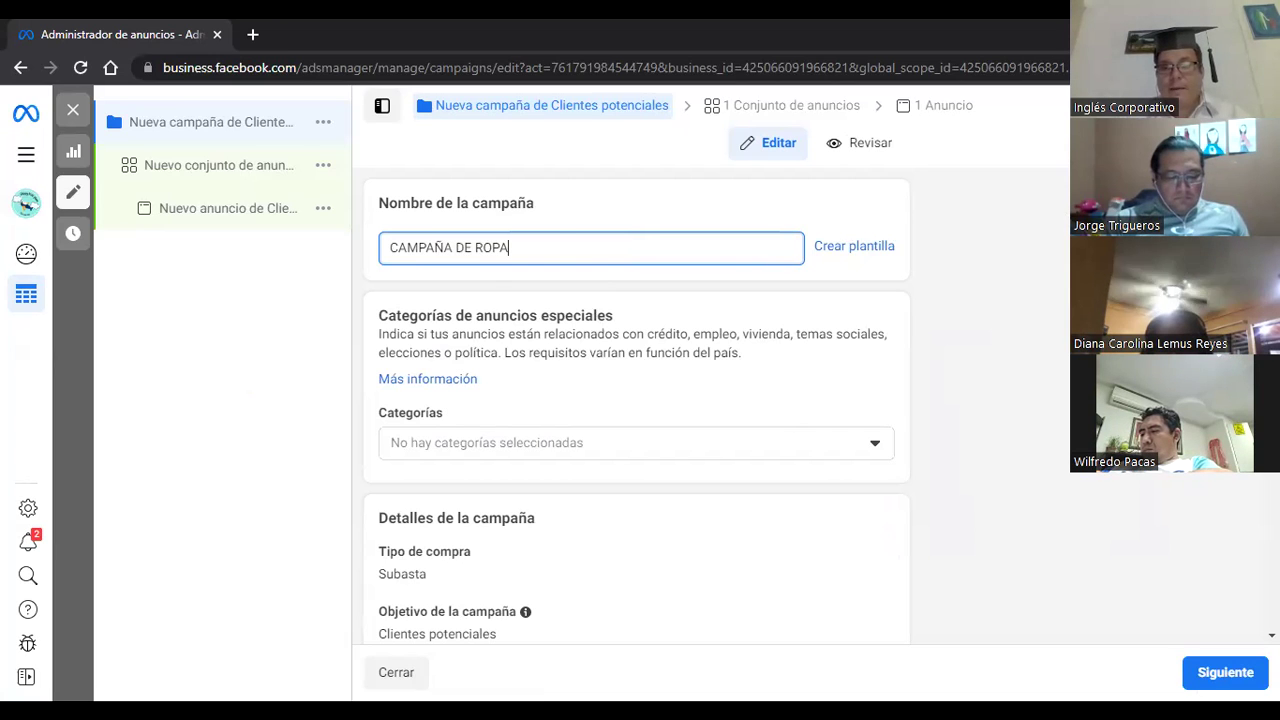
# Review which topics count as special ad categories for the campaign, such as credit, employment, housing and politics.
pyautogui.scroll(-1, 636, 400)
pyautogui.scroll(-1, 636, 400)
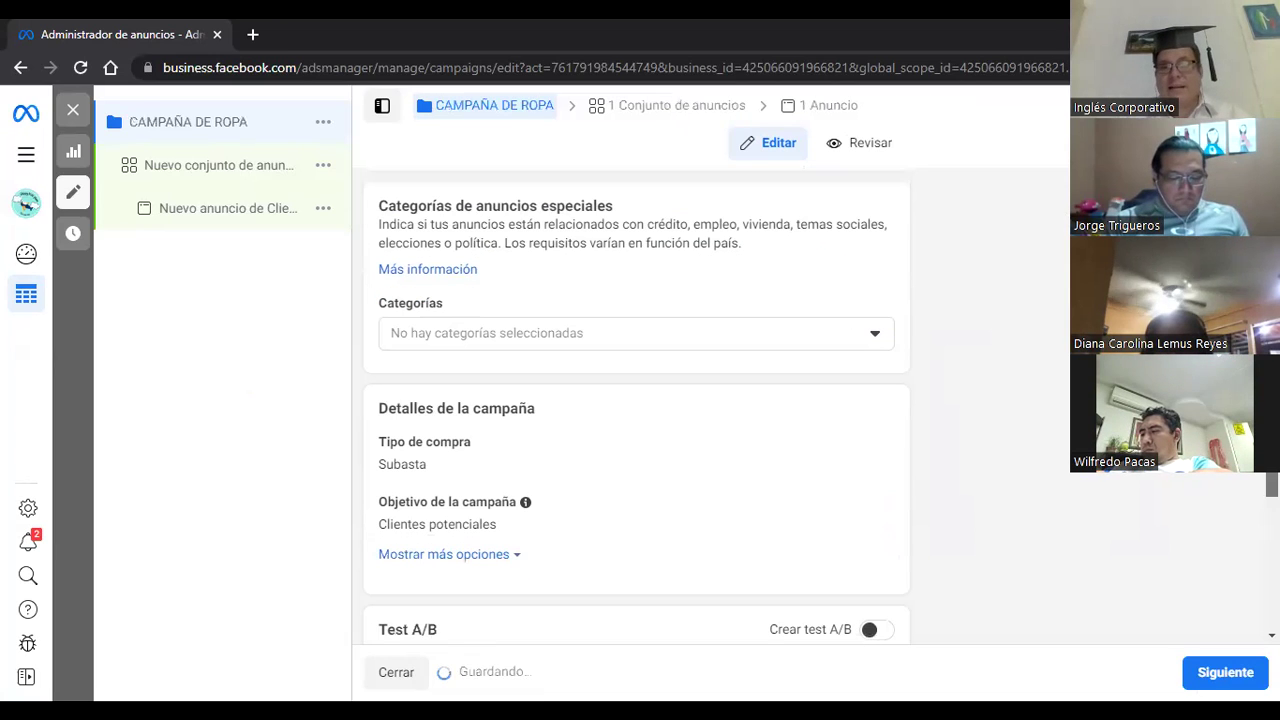
pyautogui.doubleClick(678, 222)
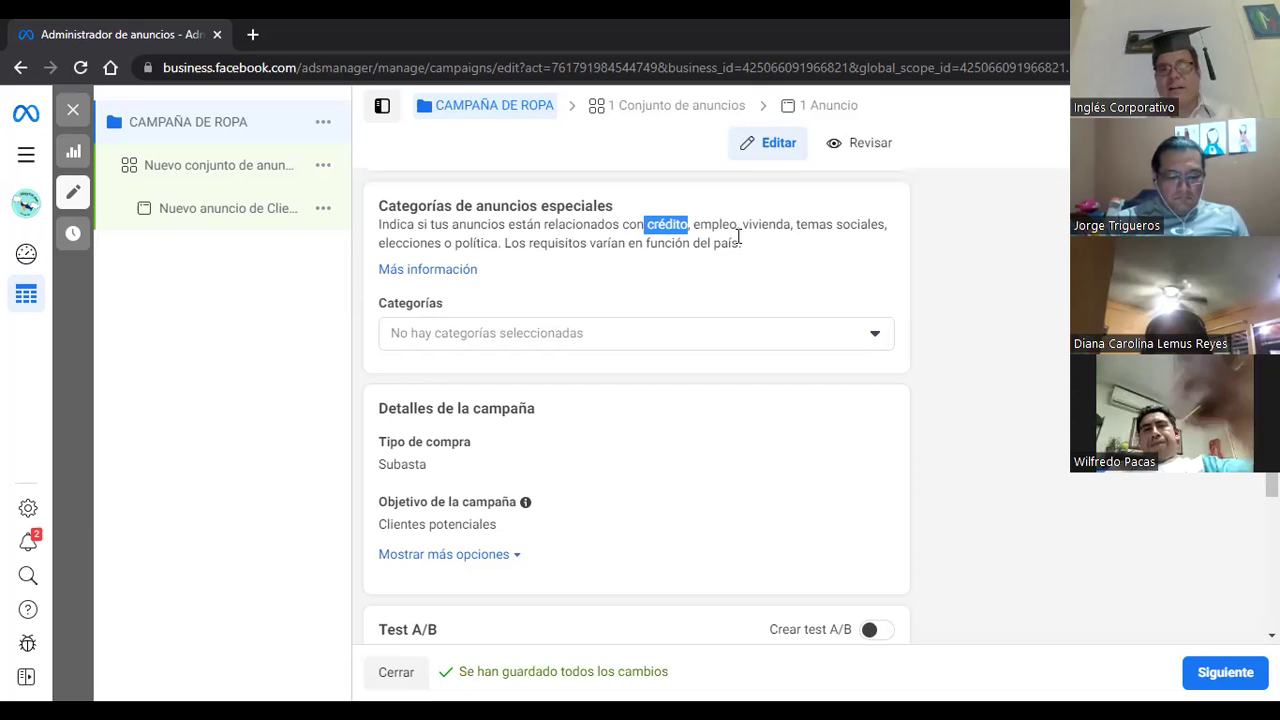
pyautogui.doubleClick(714, 224)
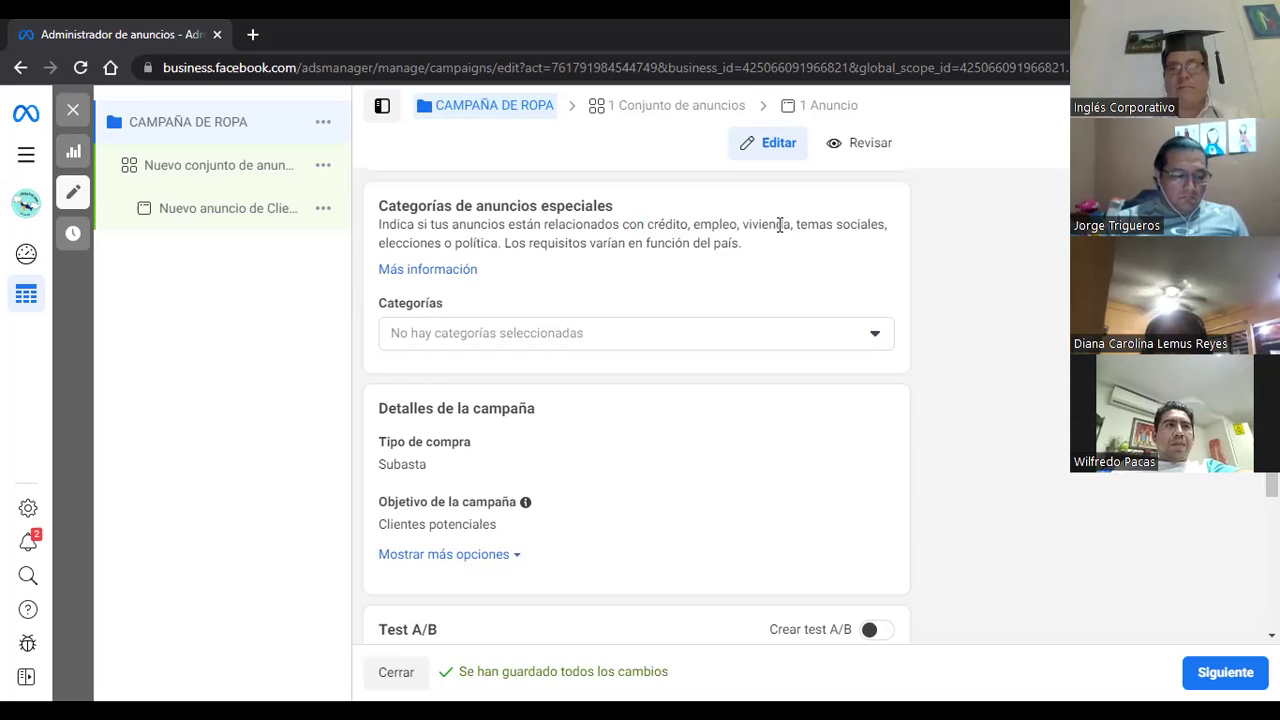
pyautogui.doubleClick(466, 243)
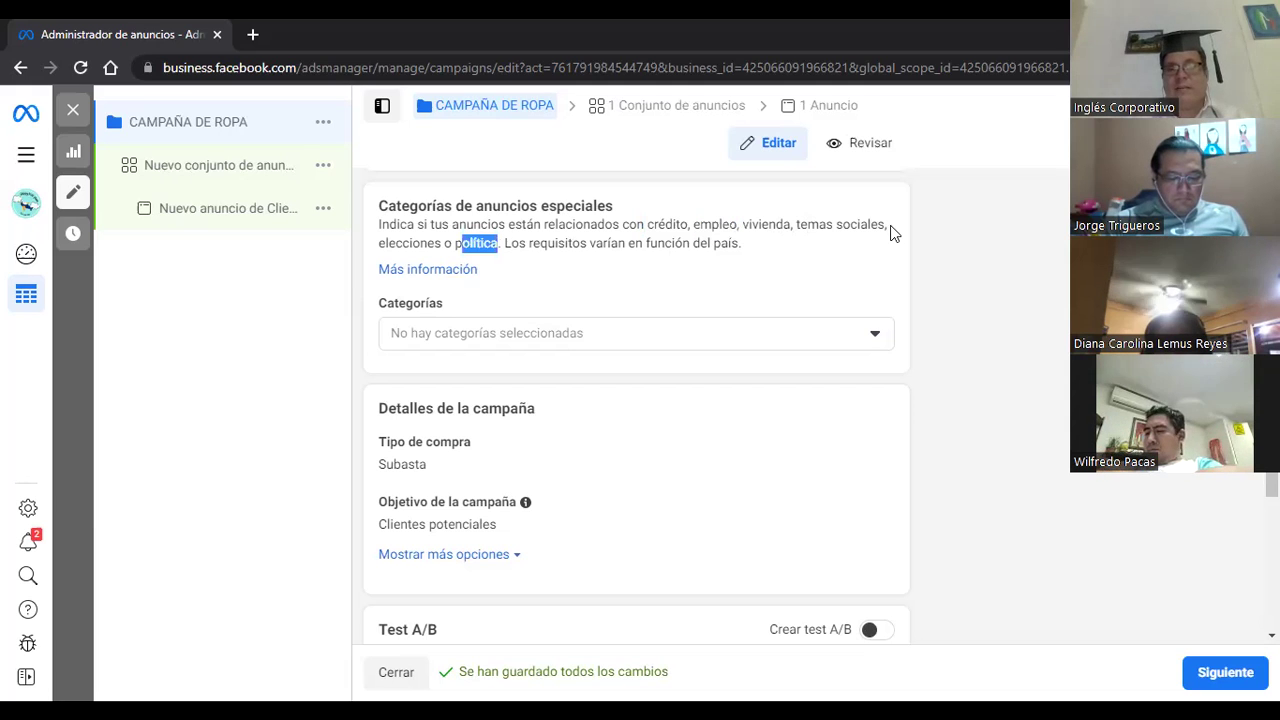
pyautogui.click(846, 312)
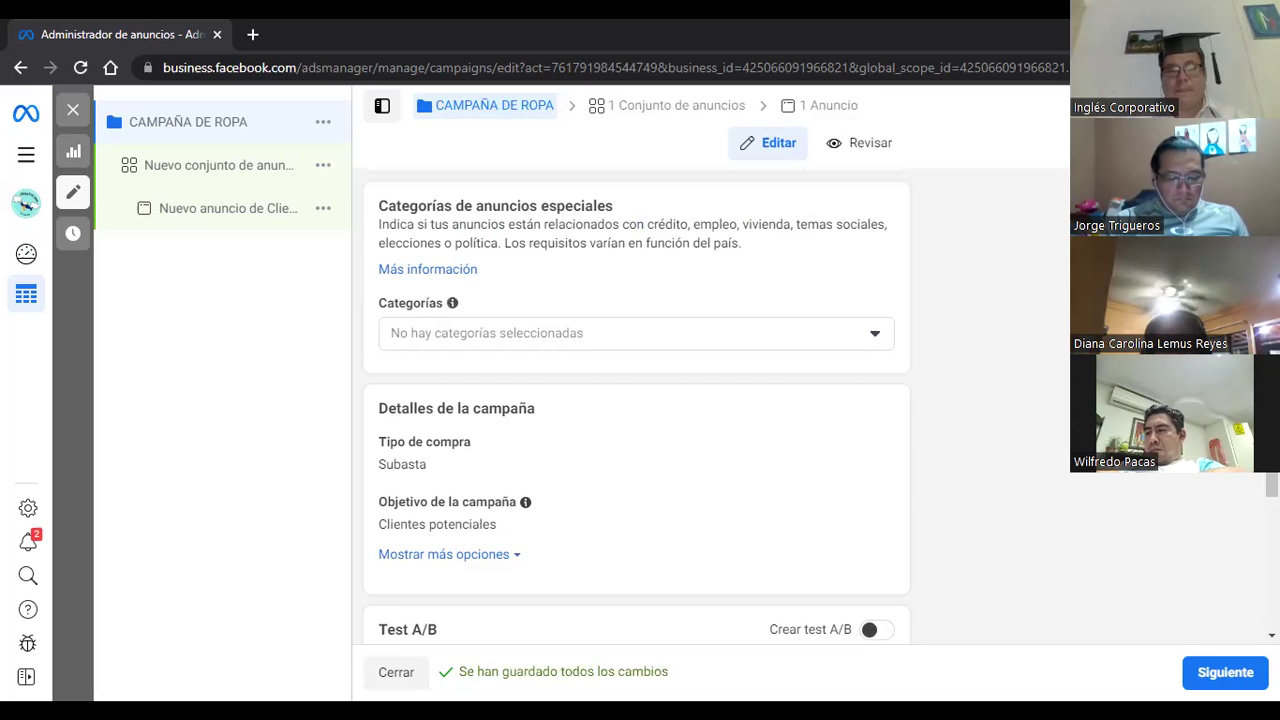
# Turn on the Advantage campaign budget and set the daily budget to 2,00 $.
pyautogui.scroll(-3, 503, 309)
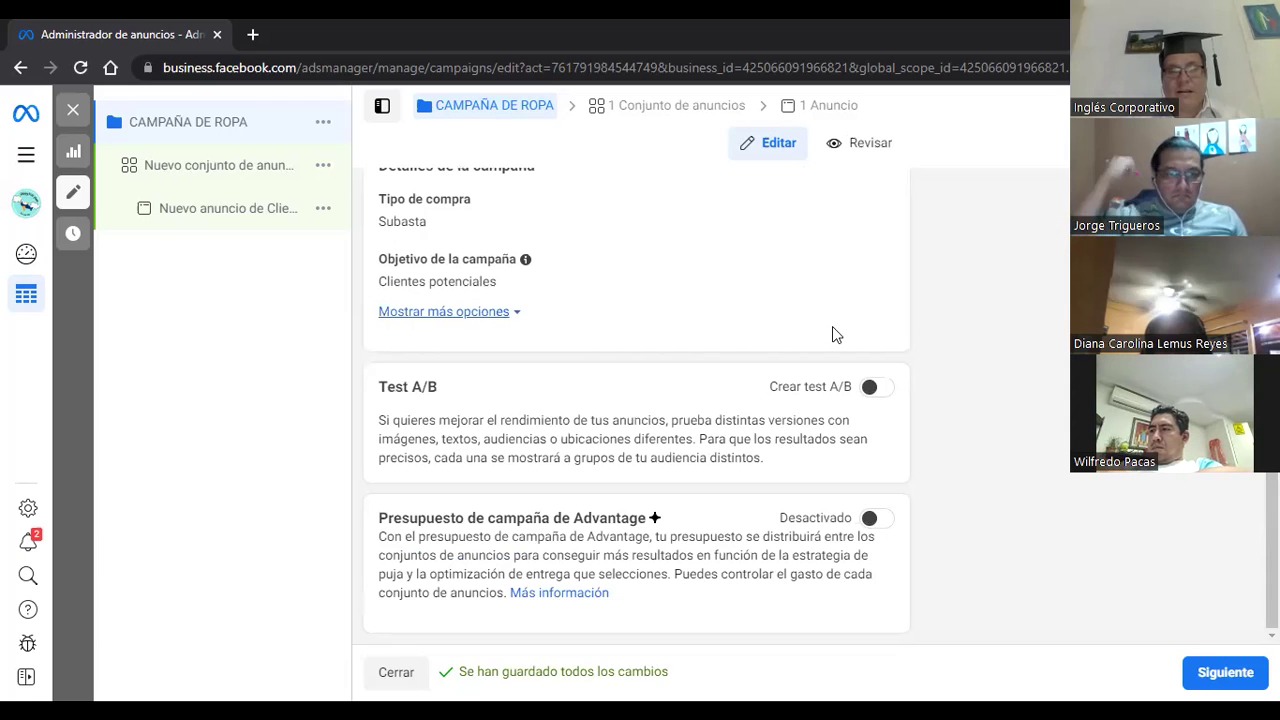
pyautogui.click(876, 522)
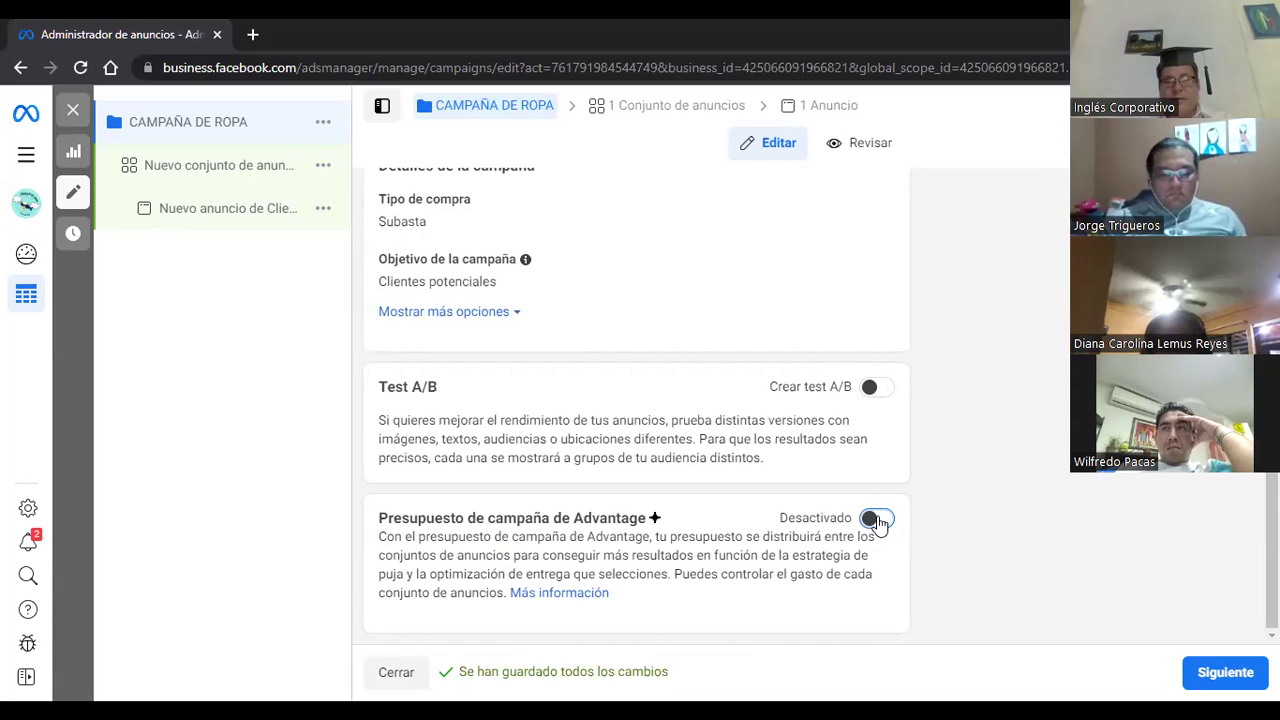
pyautogui.click(876, 522)
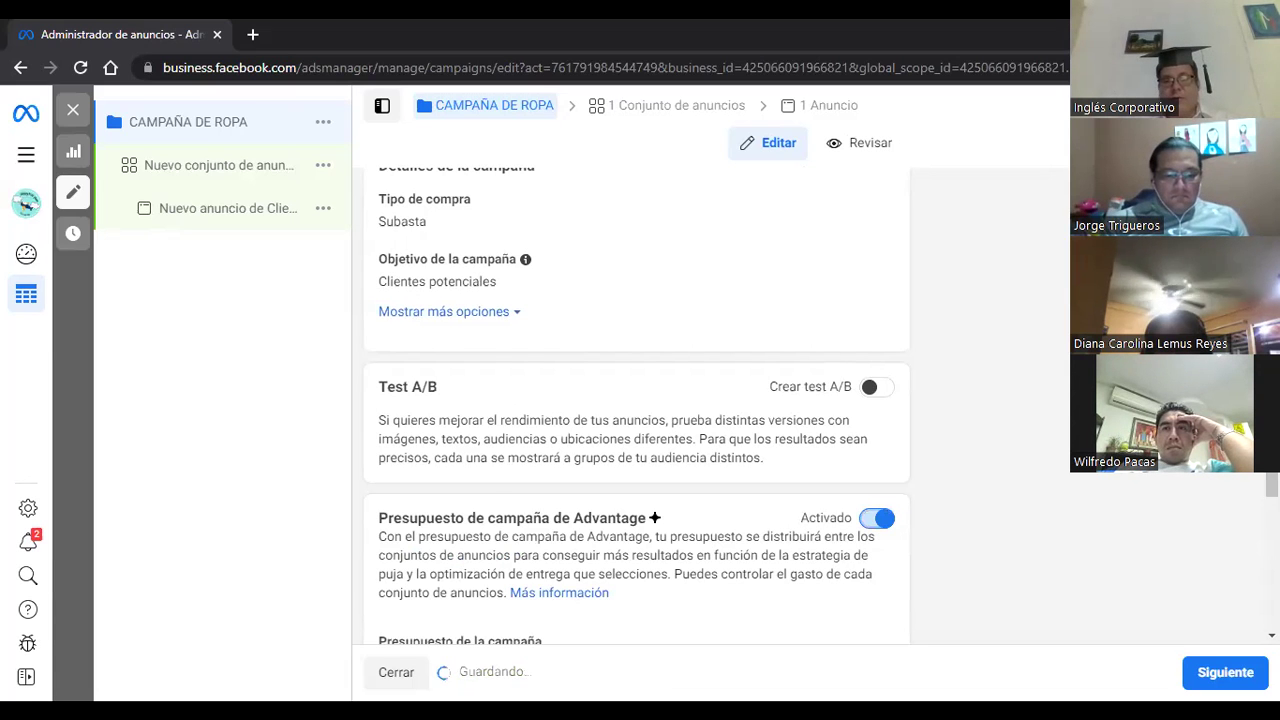
pyautogui.scroll(-2, 636, 400)
pyautogui.scroll(-1, 939, 466)
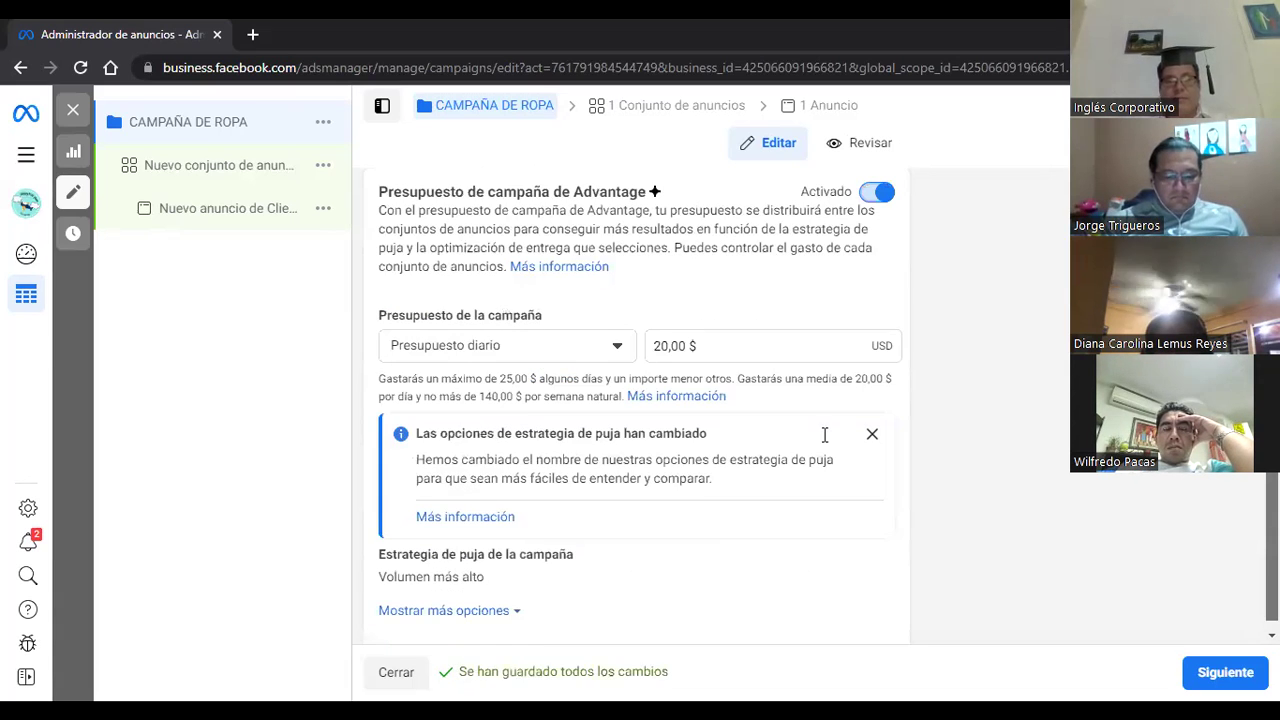
pyautogui.scroll(3, 834, 436)
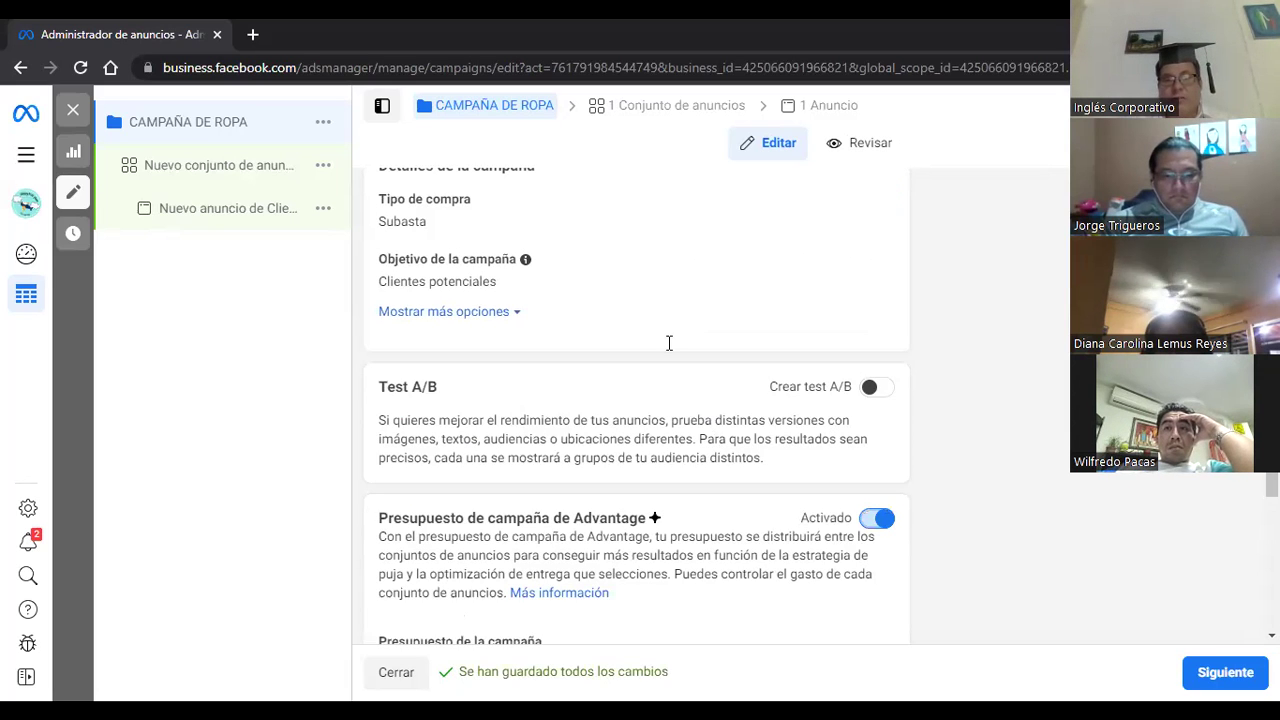
pyautogui.scroll(-3, 757, 425)
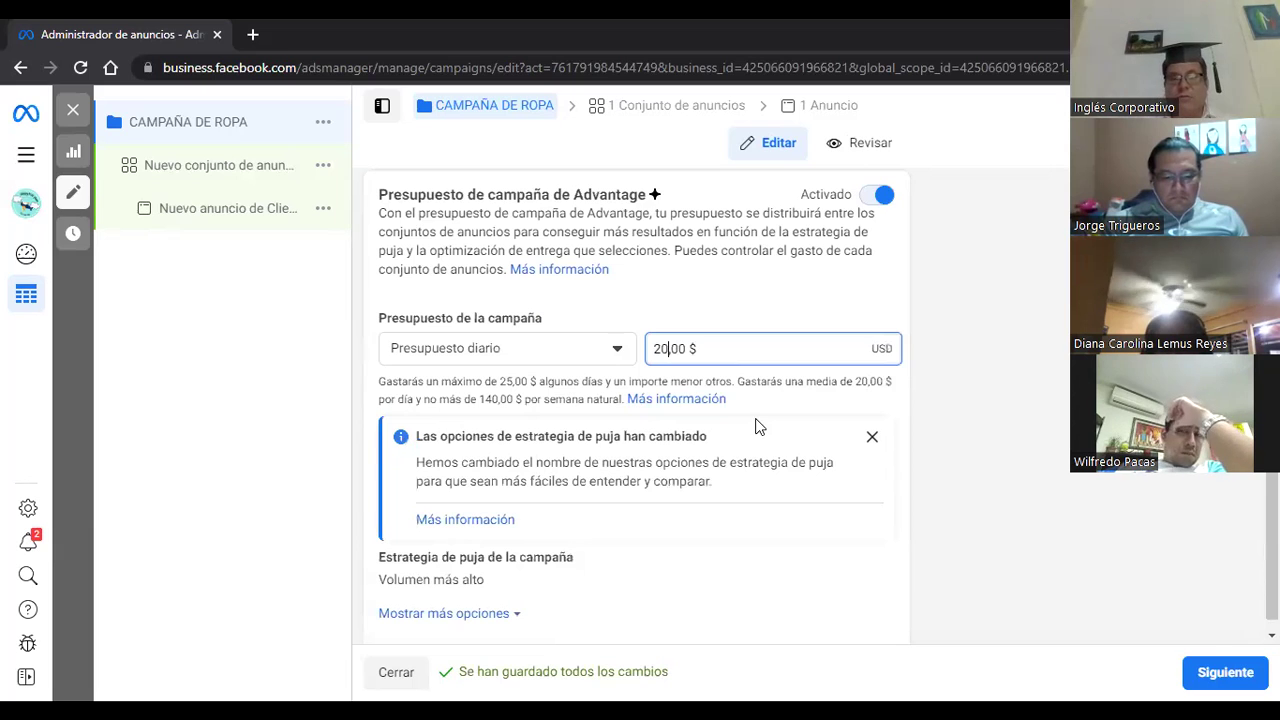
pyautogui.press('BackSpace')
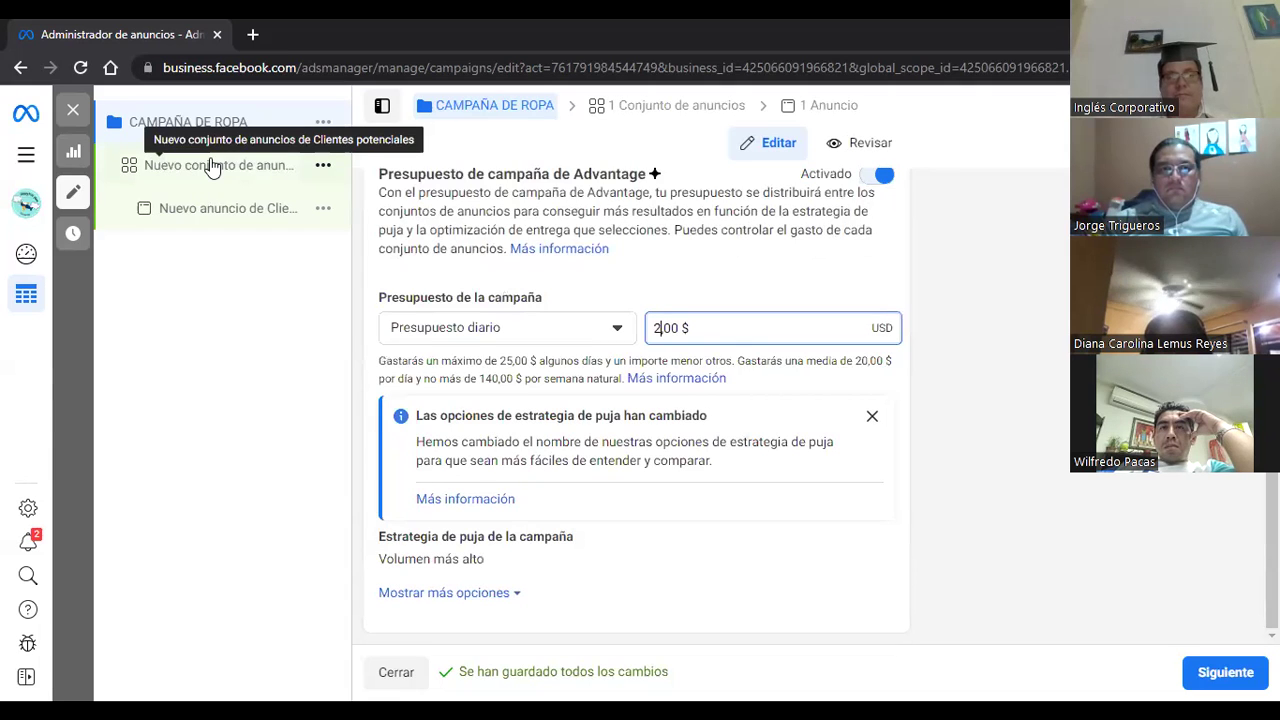
# Open the campaign's new ad set and rename it "CONJUNTO 1".
pyautogui.click(212, 167)
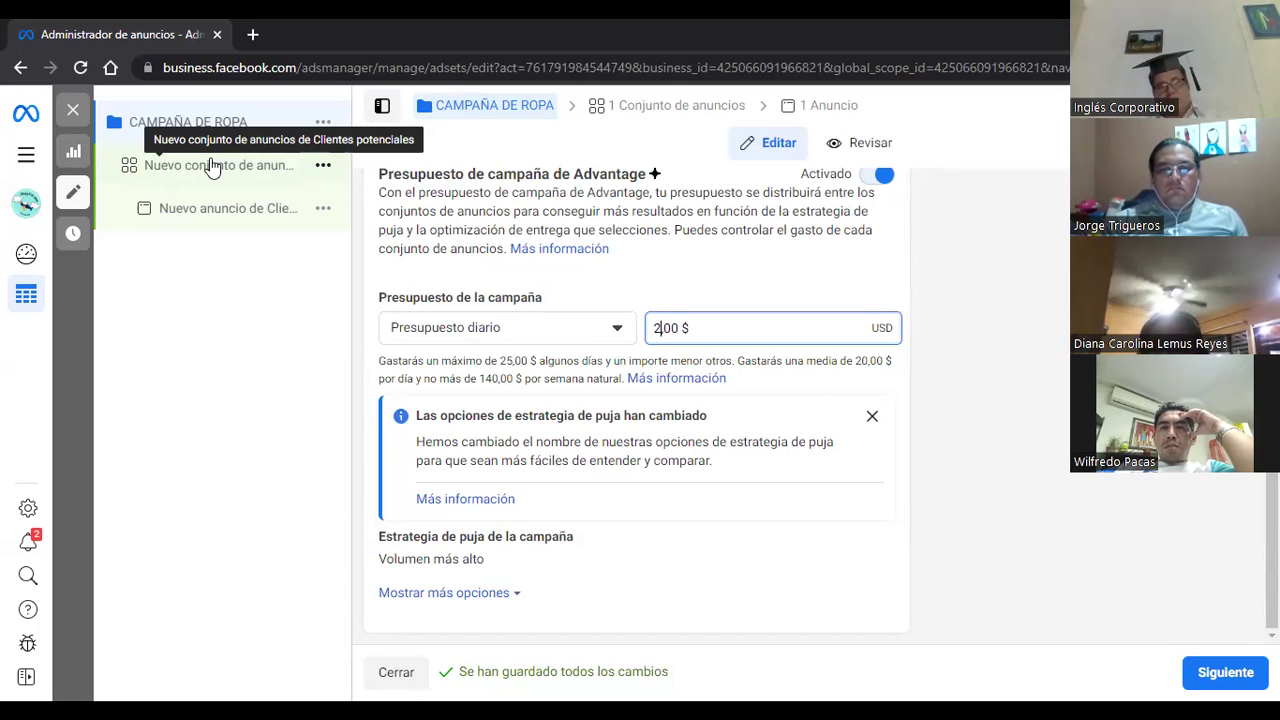
pyautogui.click(212, 167)
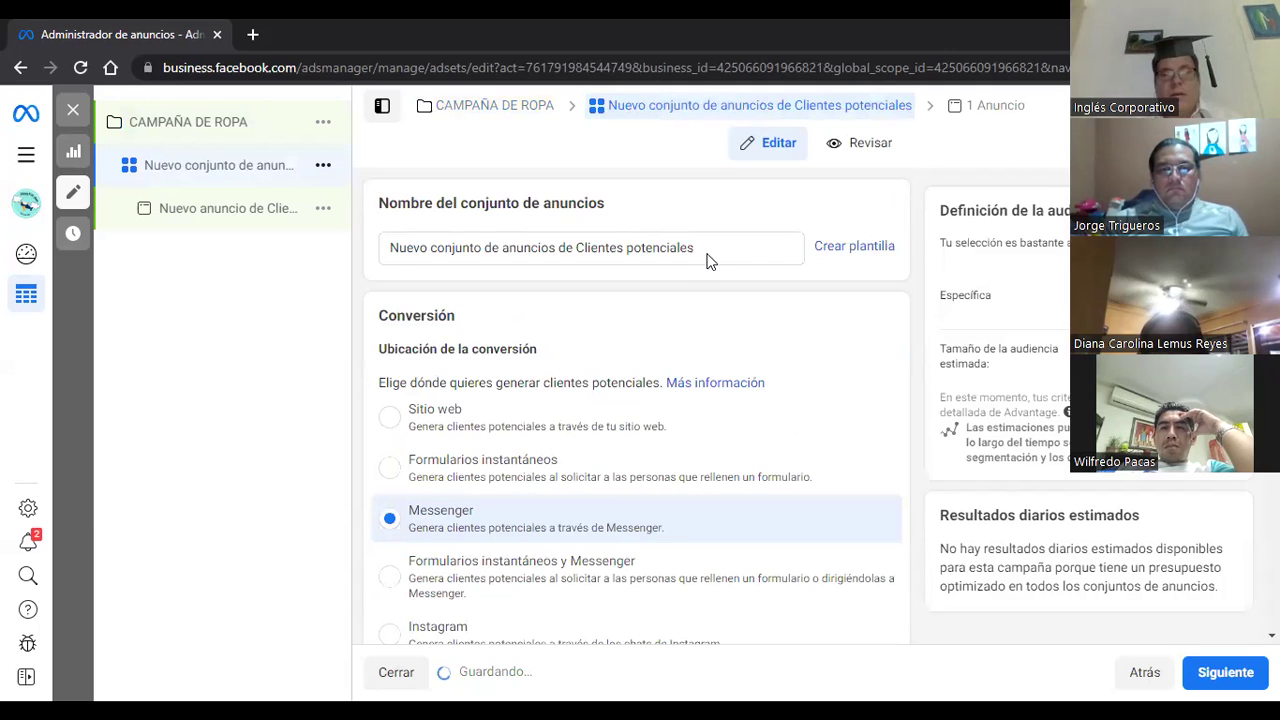
pyautogui.tripleClick(383, 247)
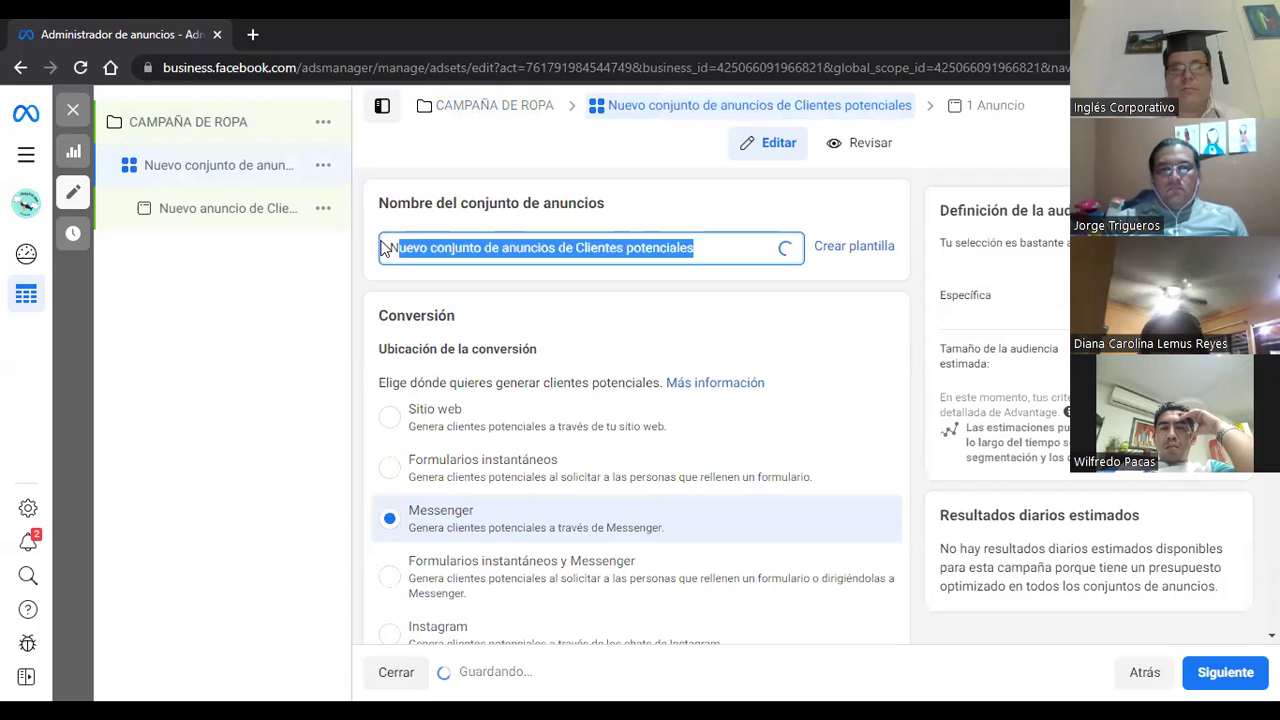
pyautogui.press('BackSpace')
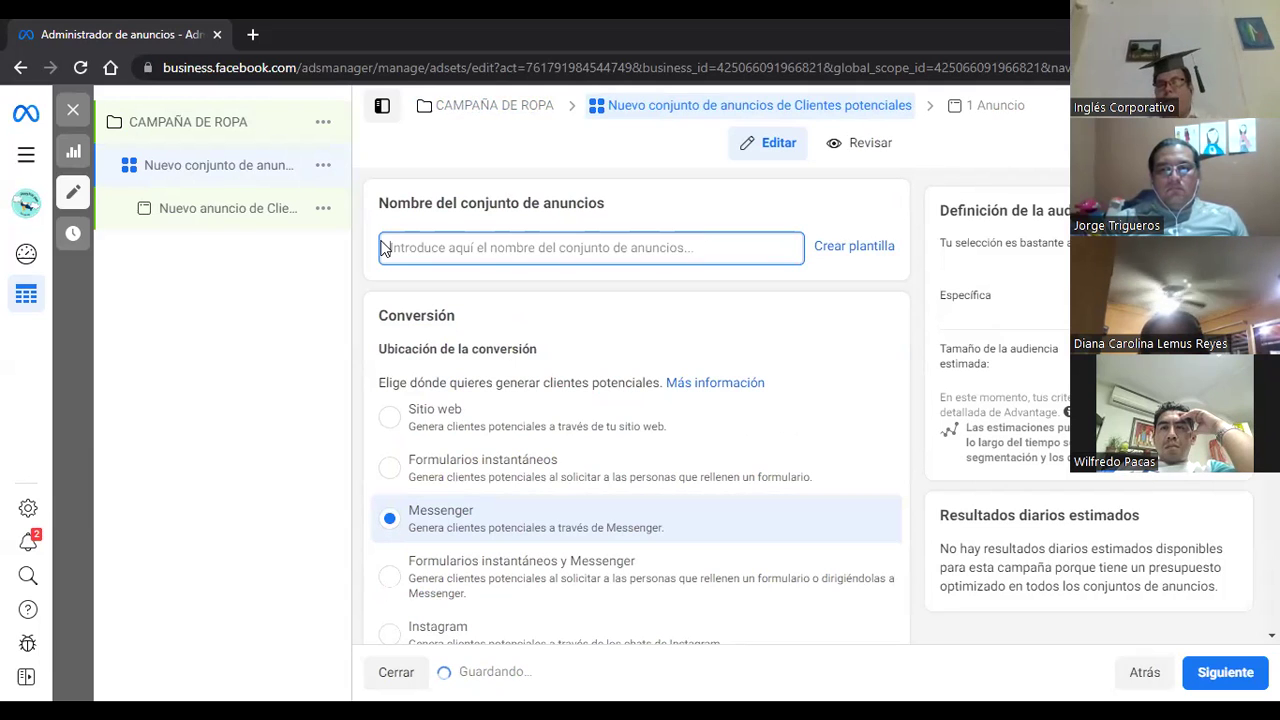
pyautogui.write('CONJUNTO 1')
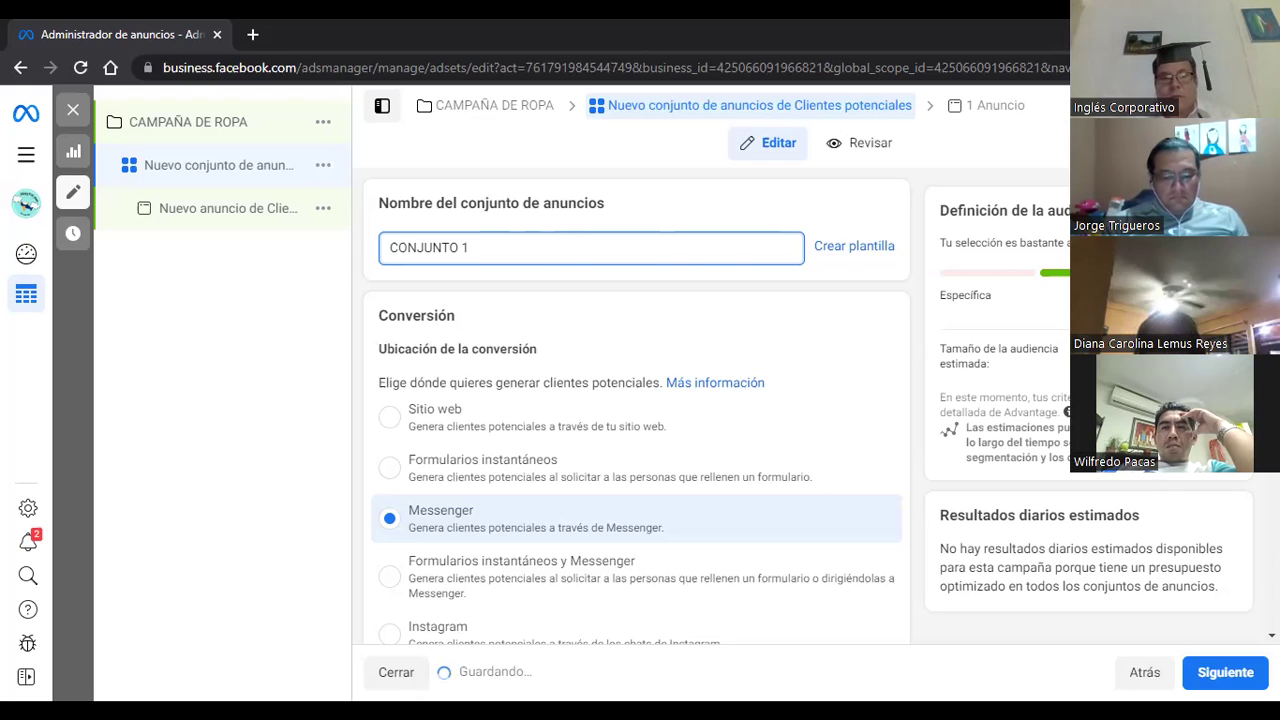
# Review the ad set's conversion location, Facebook page, start and end schedule, and audience settings.
pyautogui.scroll(-3, 636, 400)
pyautogui.scroll(-2, 636, 400)
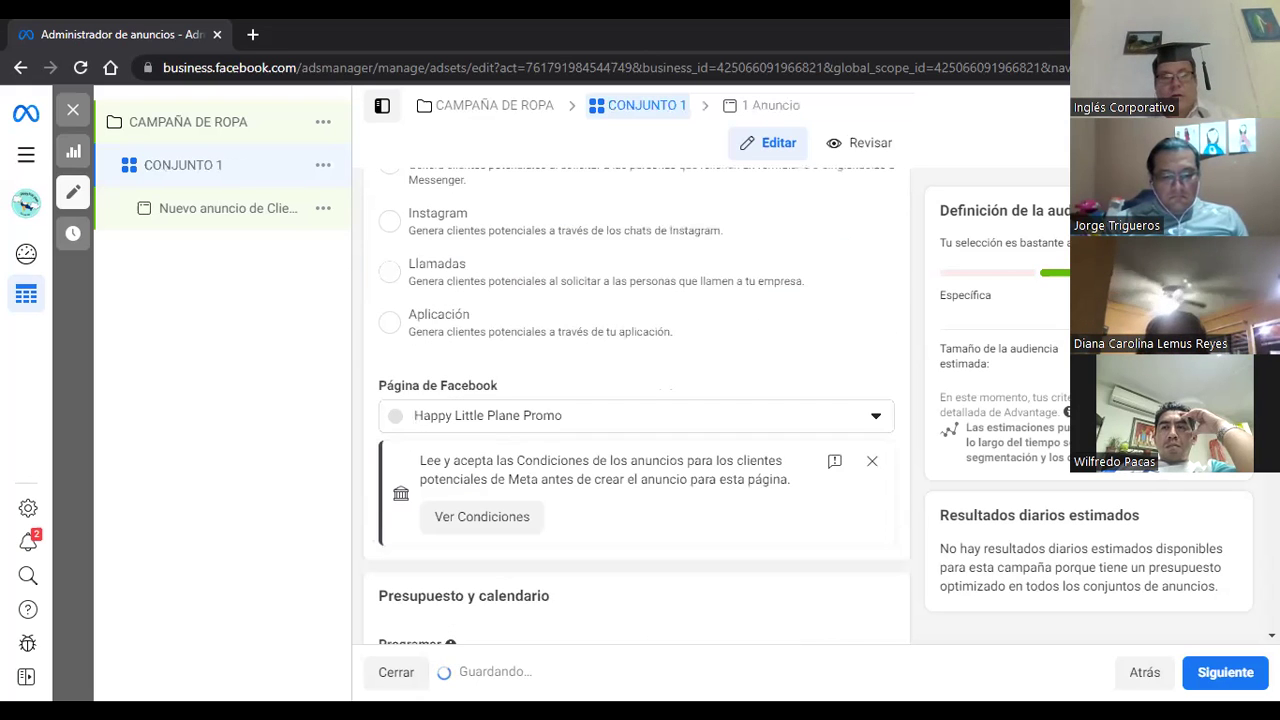
pyautogui.scroll(-2, 636, 400)
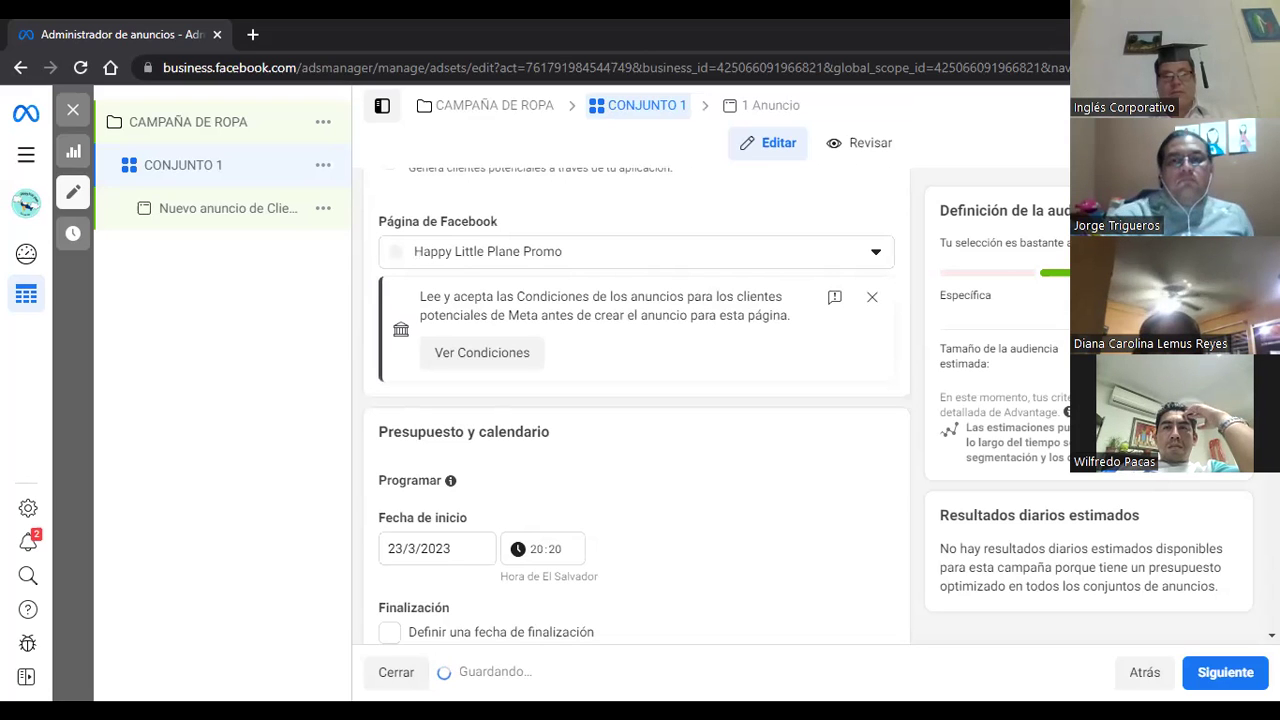
pyautogui.scroll(-3, 637, 400)
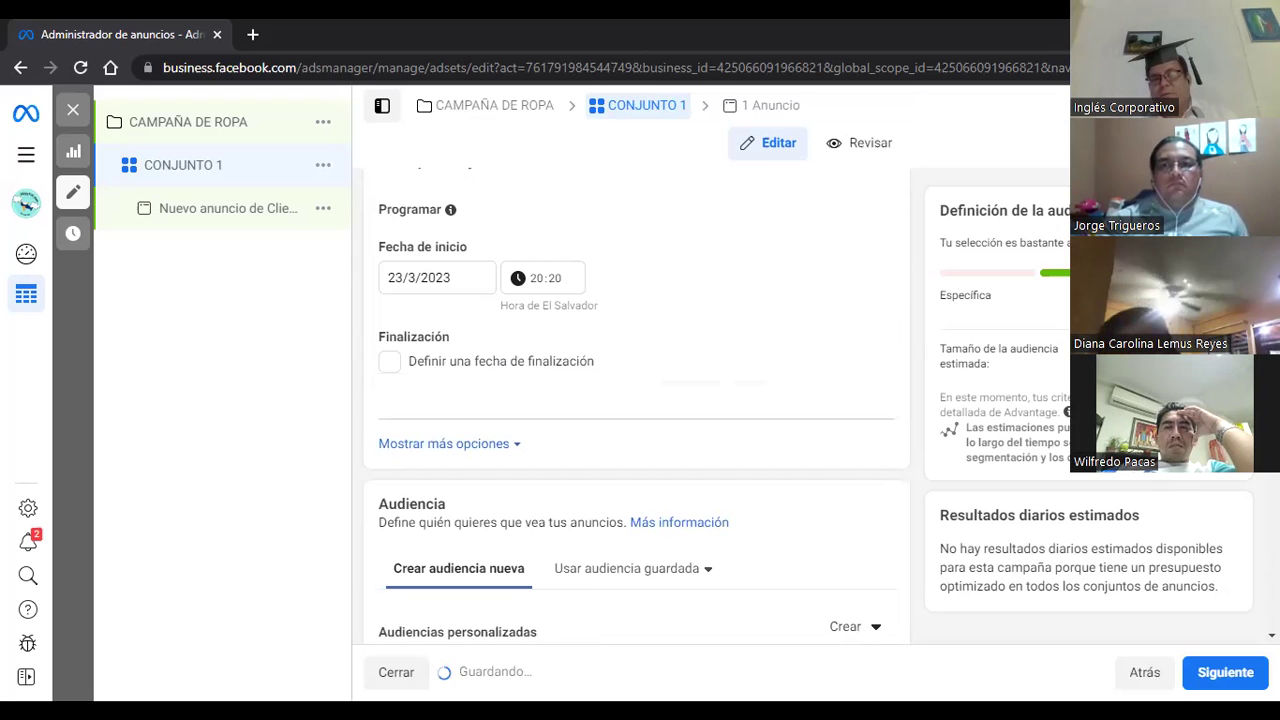
pyautogui.scroll(-1, 636, 400)
pyautogui.scroll(-1, 636, 400)
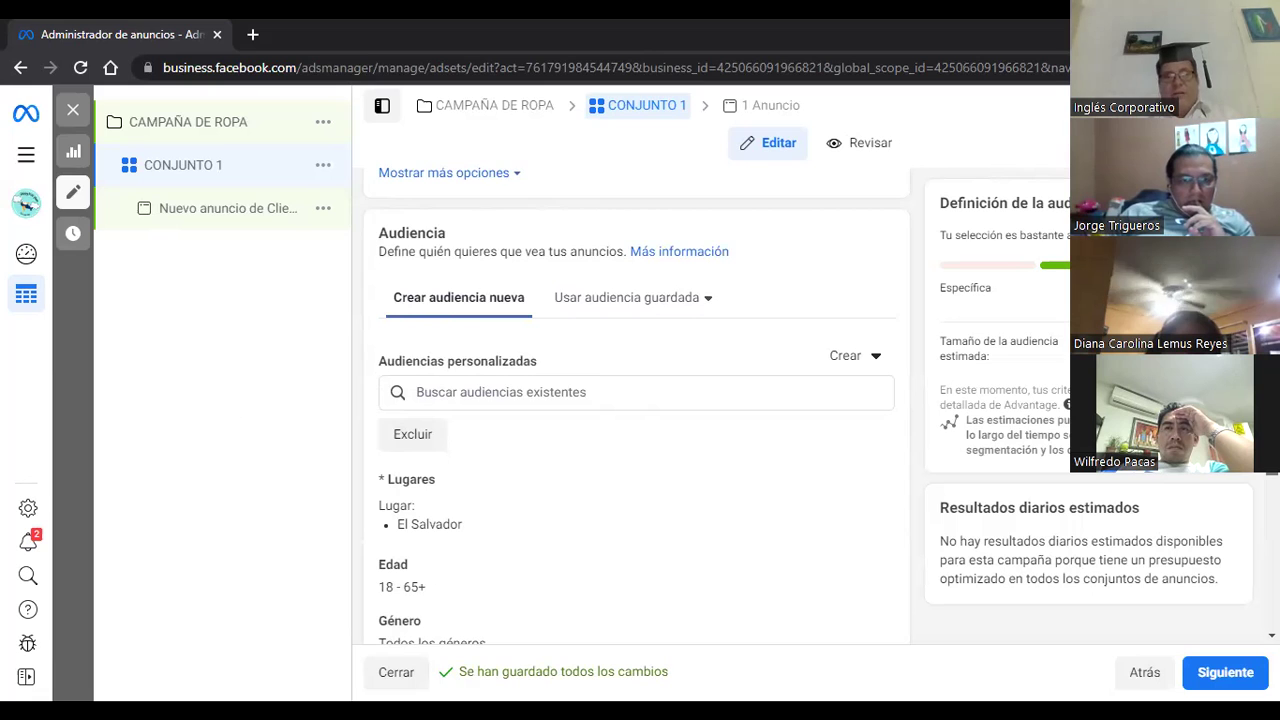
pyautogui.scroll(-1, 636, 400)
pyautogui.scroll(-1, 636, 400)
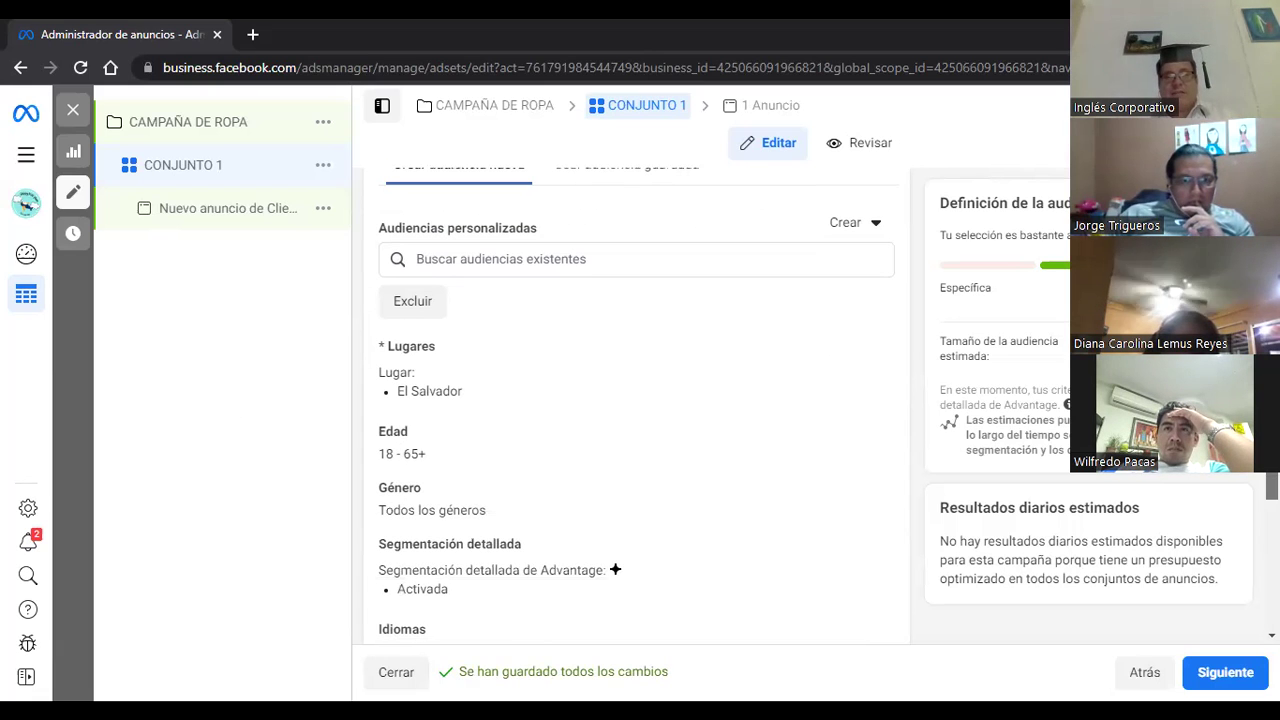
pyautogui.scroll(-1, 636, 400)
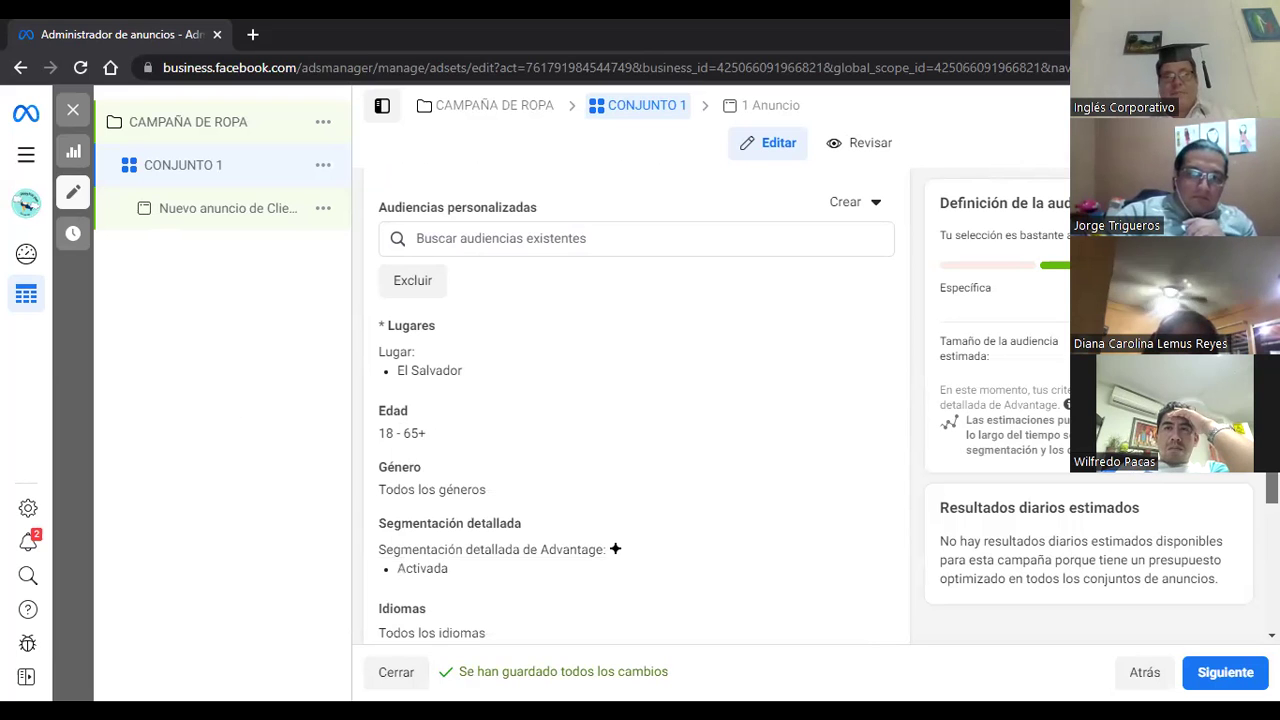
pyautogui.scroll(1, 636, 400)
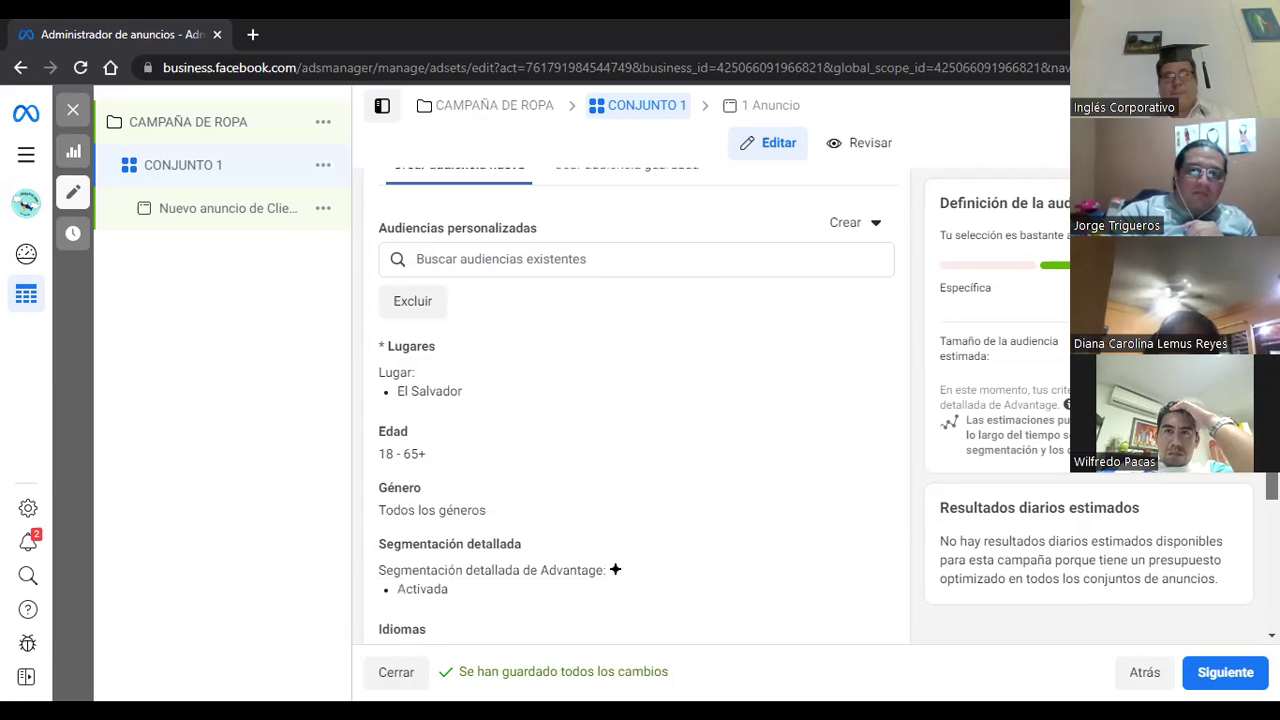
# Open the audience's locations for editing and remove El Salvador from the included places.
pyautogui.scroll(-1, 636, 400)
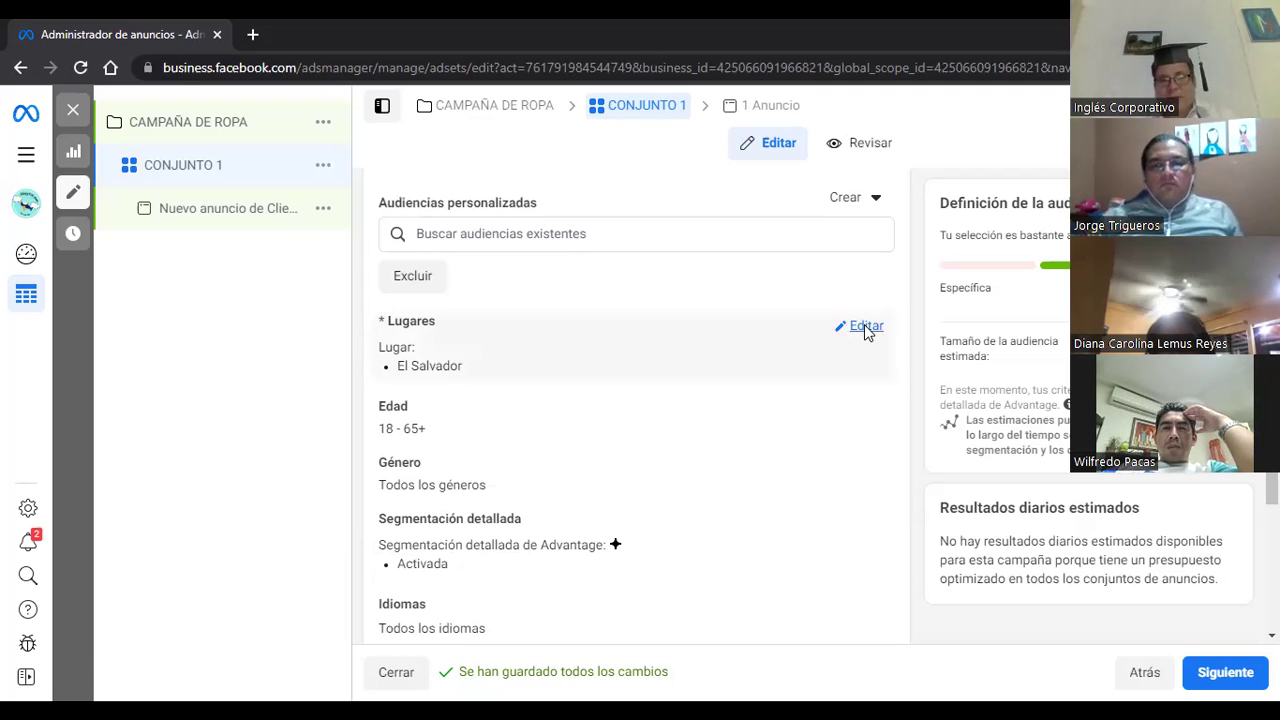
pyautogui.click(866, 327)
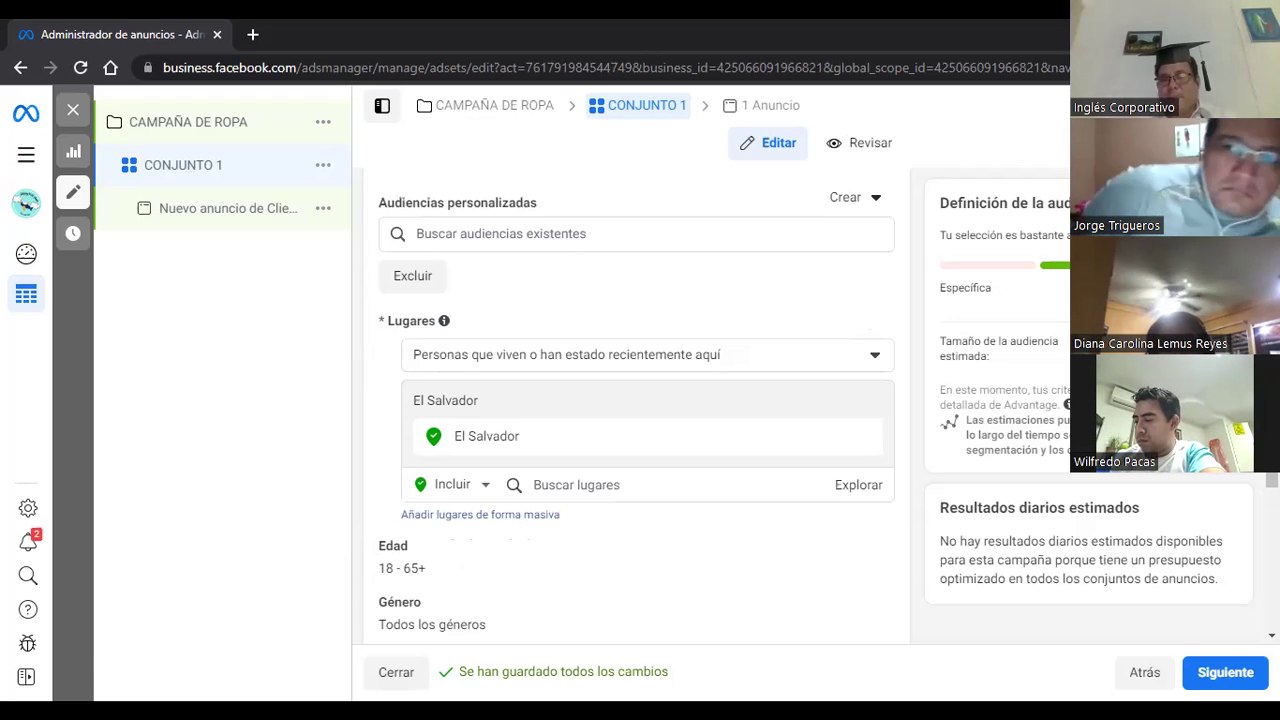
pyautogui.scroll(-2, 636, 400)
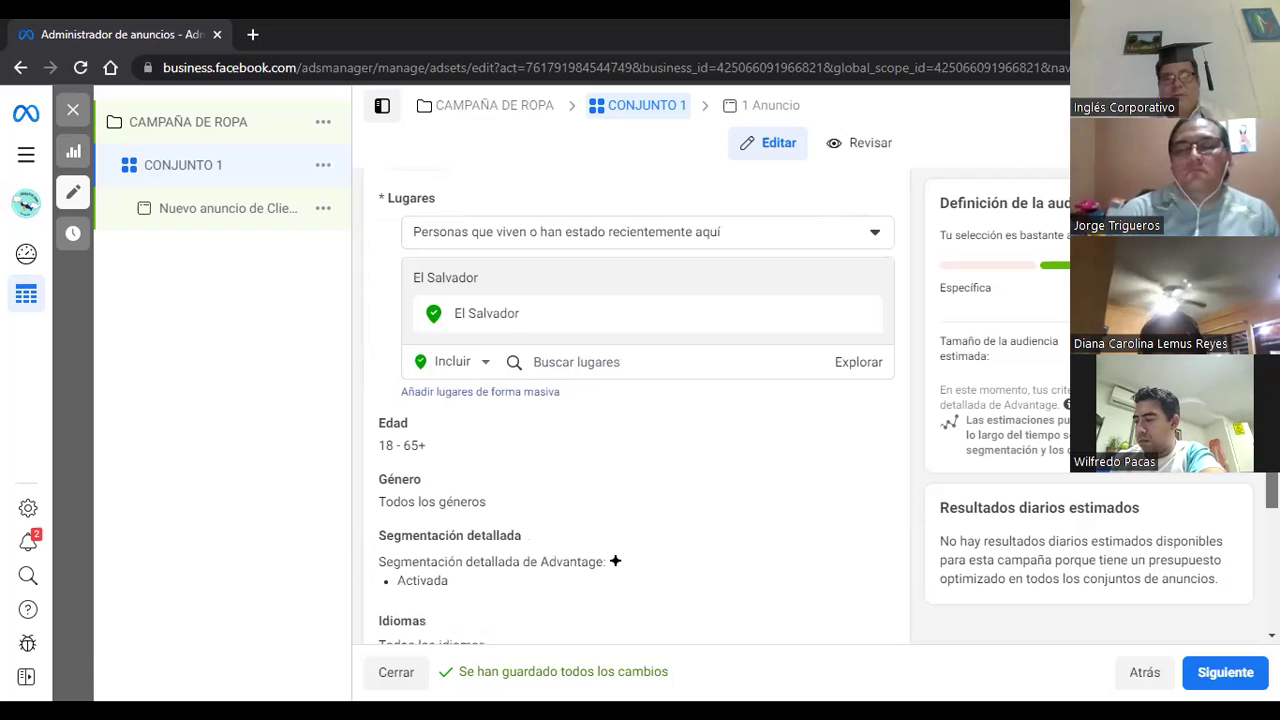
pyautogui.scroll(-1, 636, 400)
pyautogui.scroll(1, 636, 400)
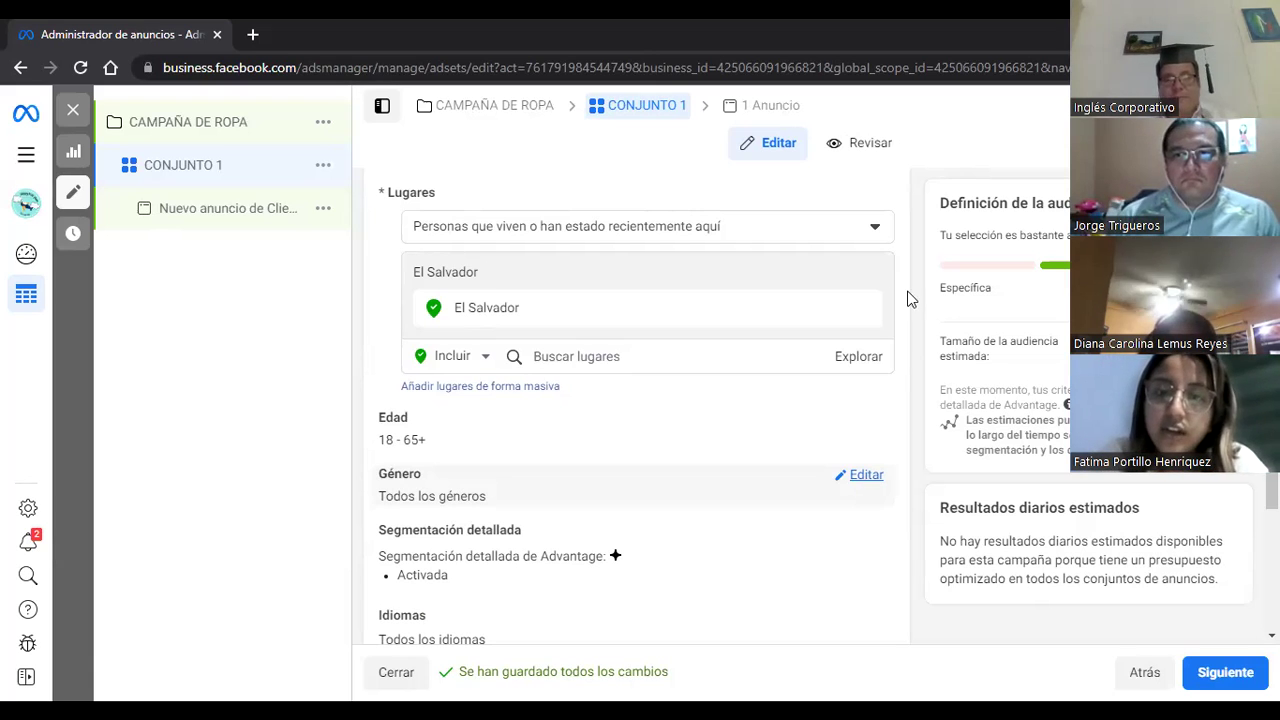
pyautogui.click(592, 355)
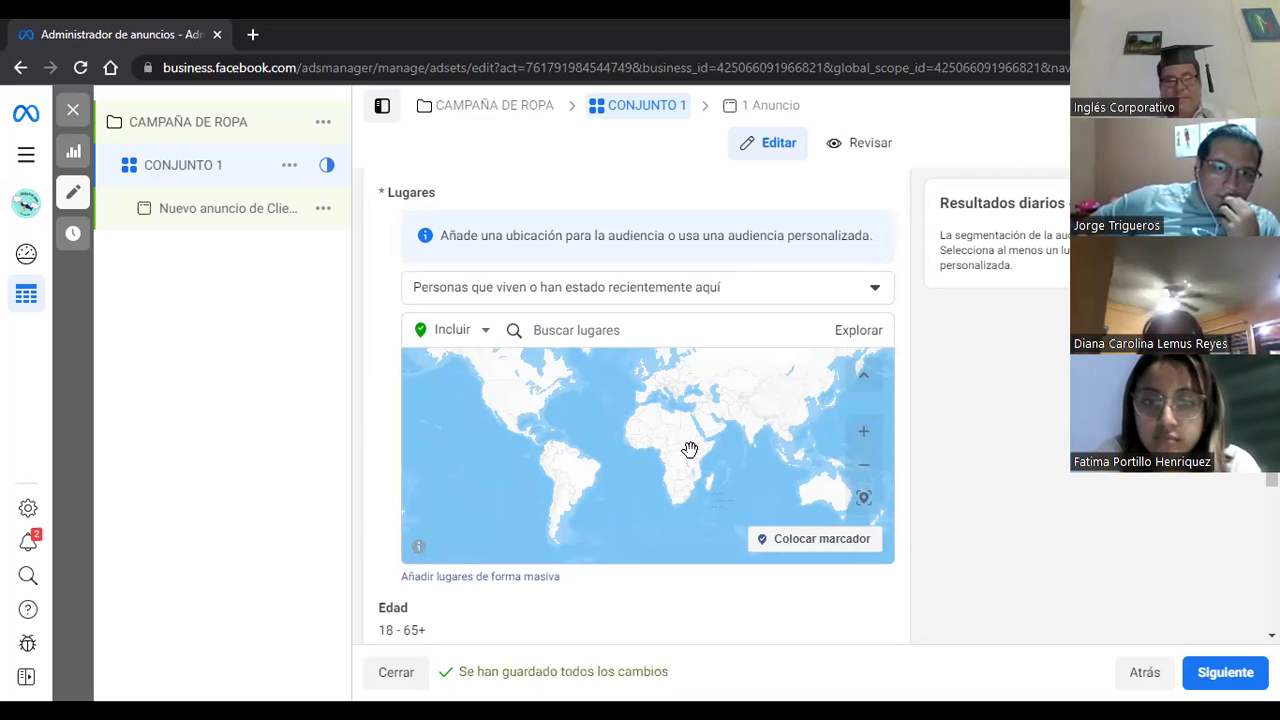
# Place an included location marker on San Salvador, El Salvador, in the ad set's audience map.
pyautogui.click(864, 434)
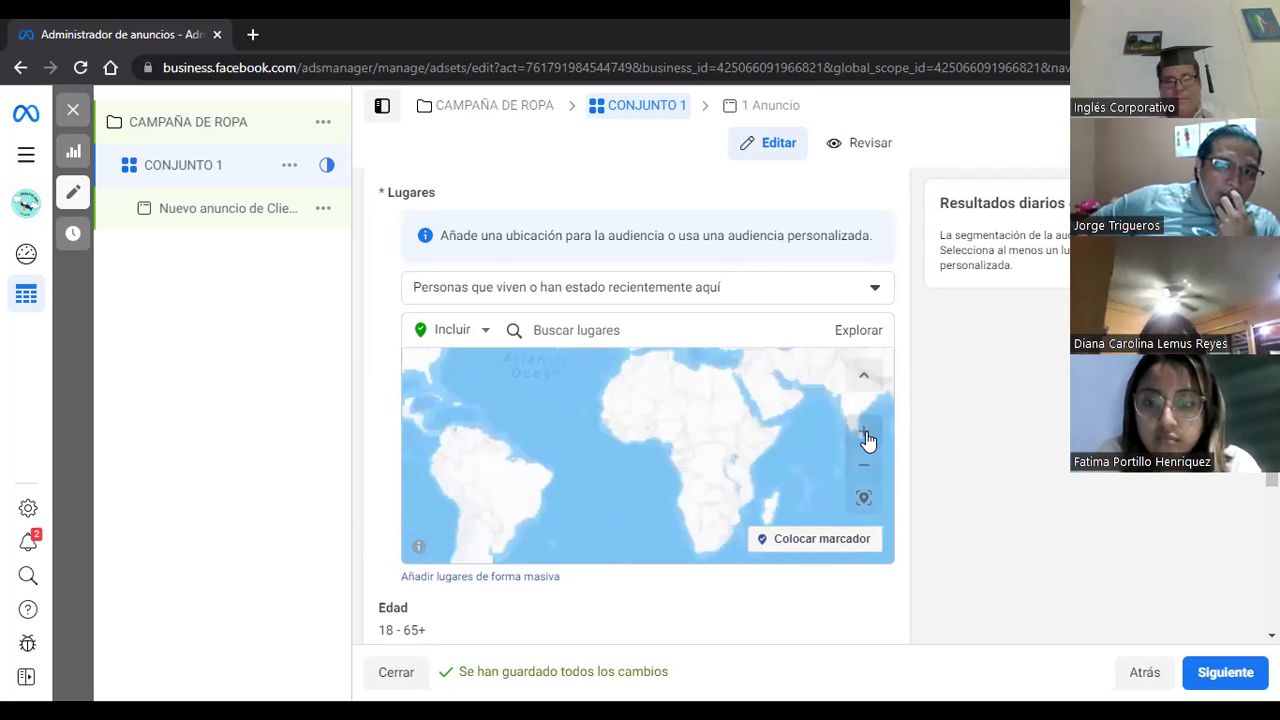
pyautogui.click(864, 434)
pyautogui.scroll(1, 560, 440)
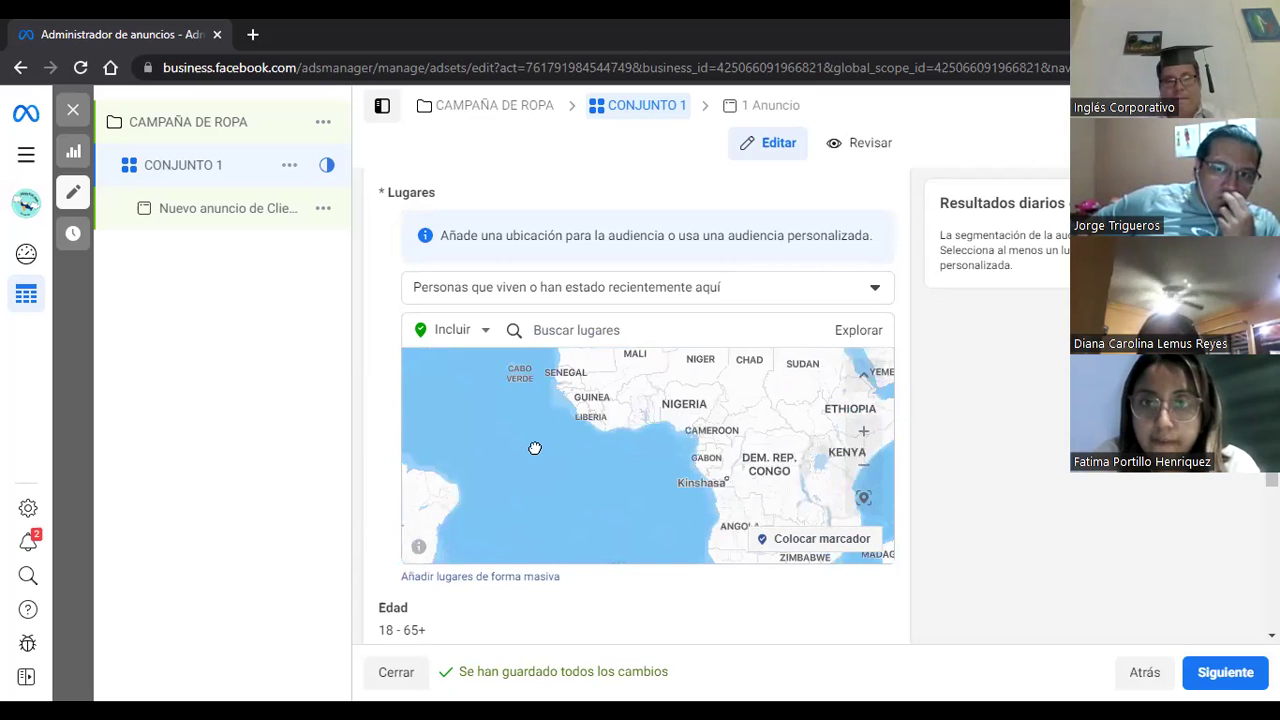
pyautogui.moveTo(531, 449); pyautogui.dragTo(687, 451)
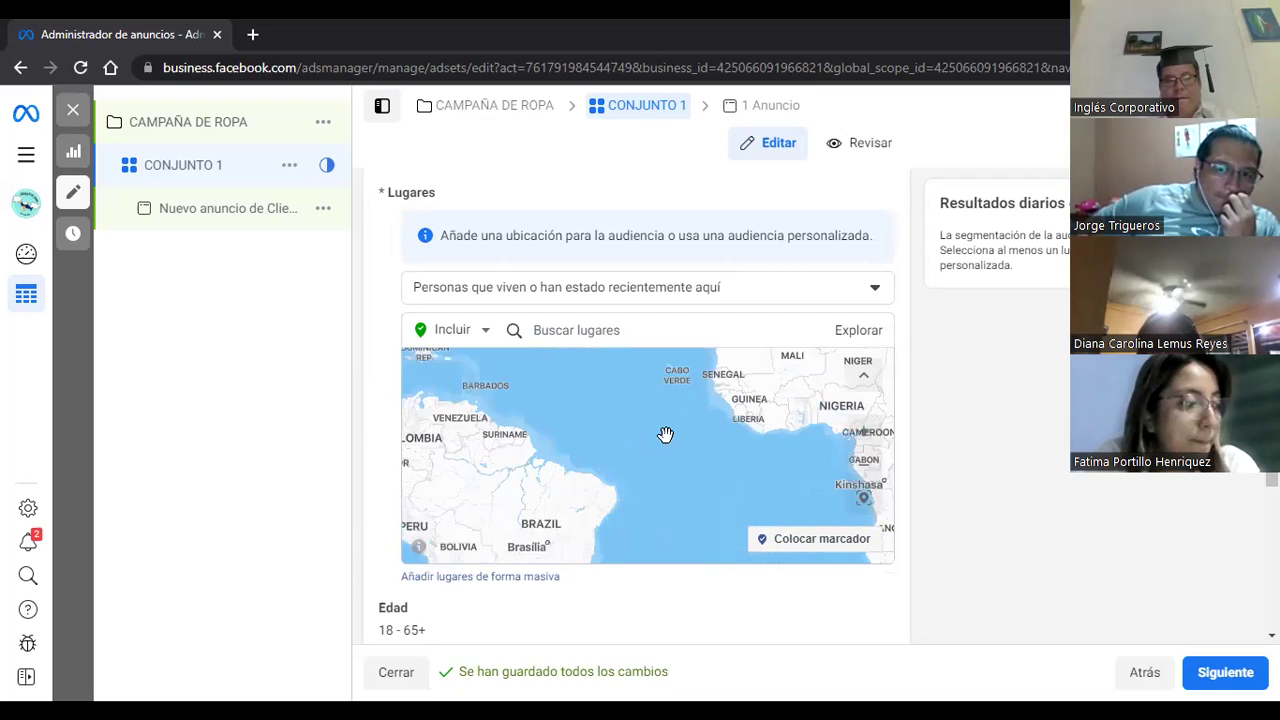
pyautogui.moveTo(707, 432); pyautogui.dragTo(707, 432)
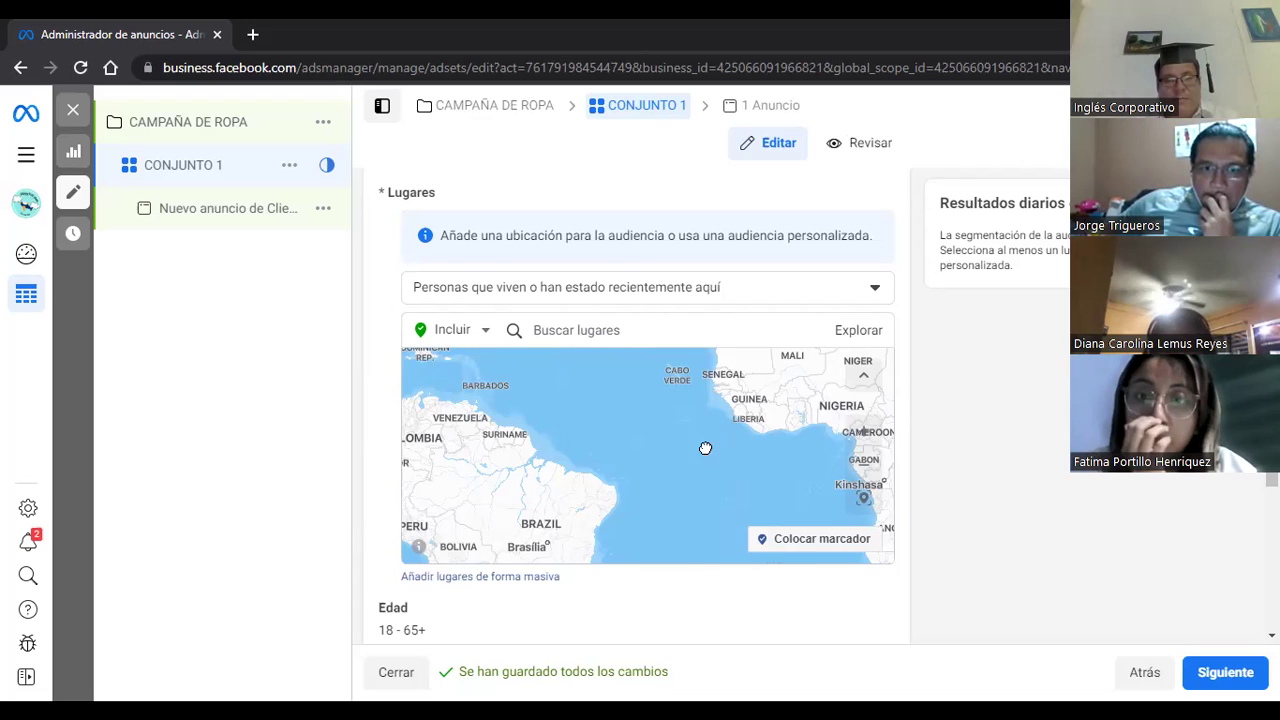
pyautogui.moveTo(705, 448); pyautogui.dragTo(953, 432)
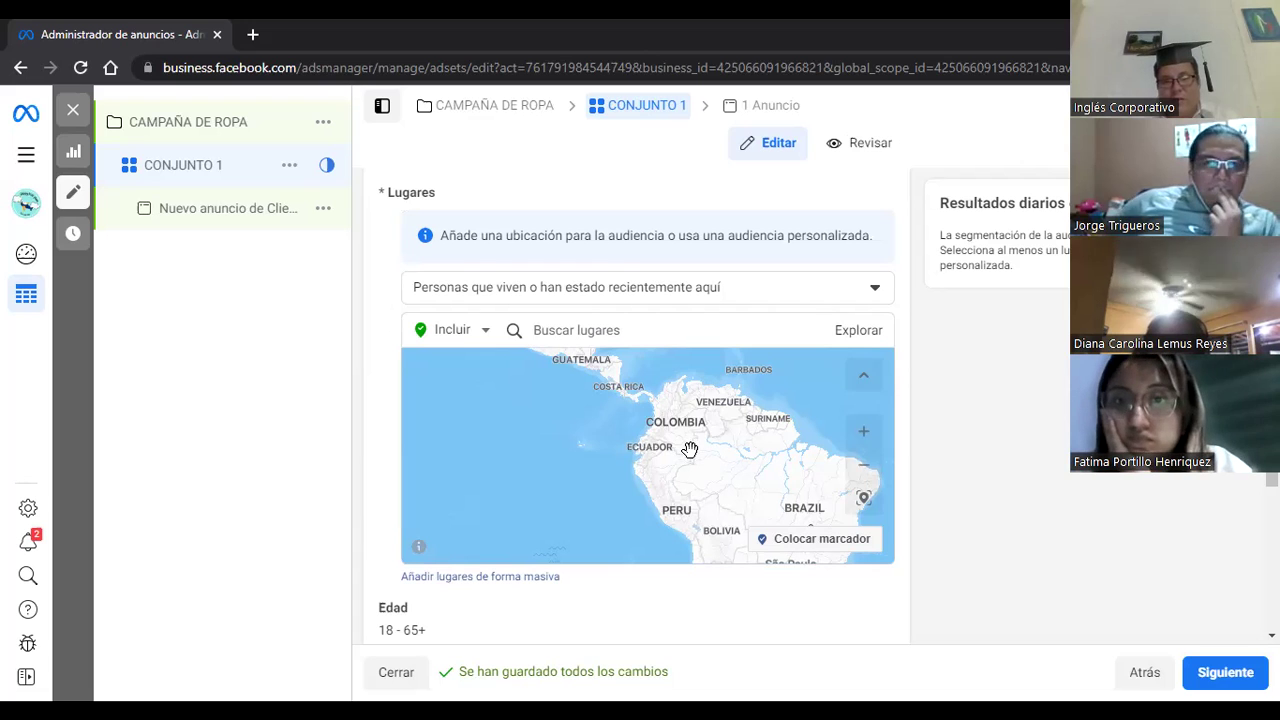
pyautogui.moveTo(711, 487); pyautogui.dragTo(730, 541)
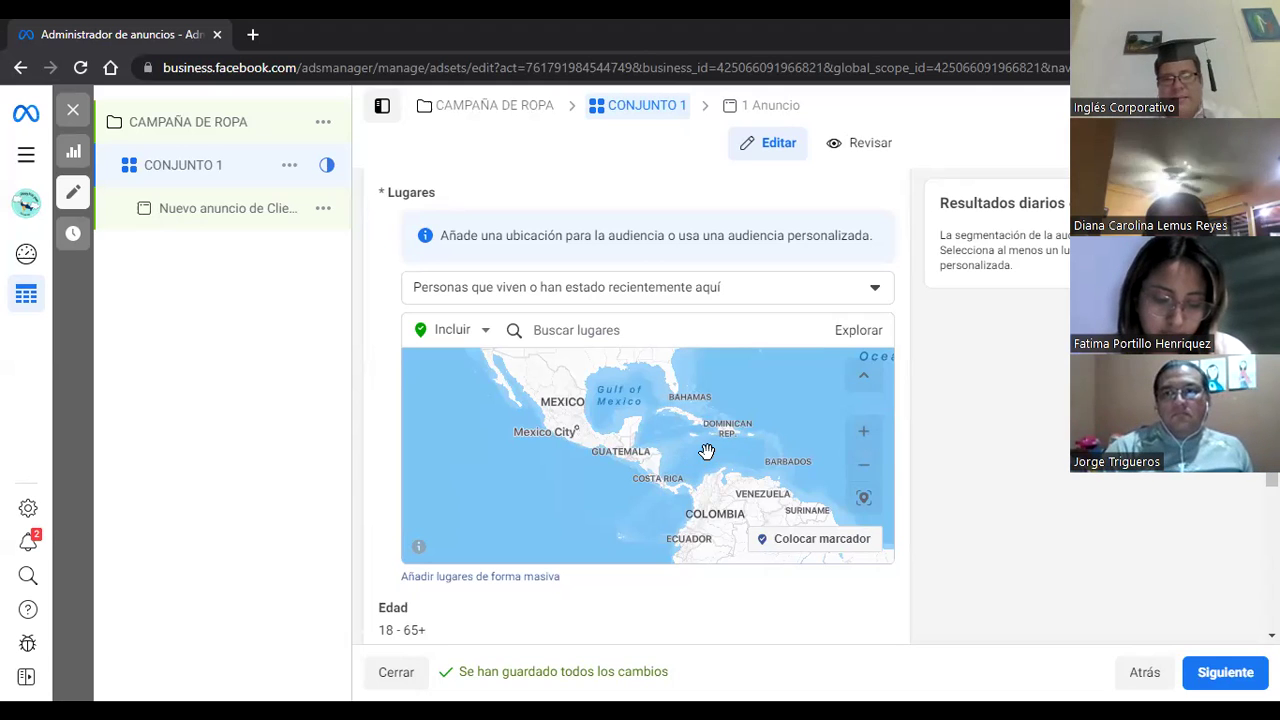
pyautogui.moveTo(707, 452); pyautogui.dragTo(727, 437)
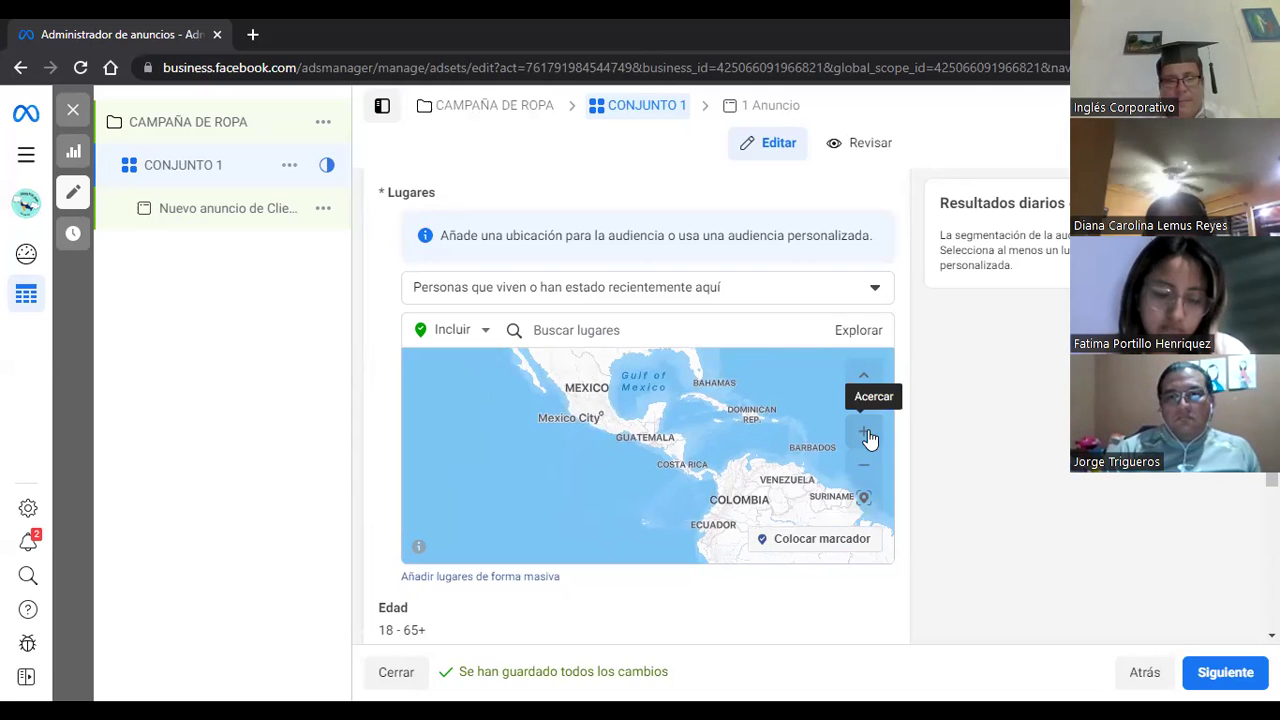
pyautogui.click(866, 435)
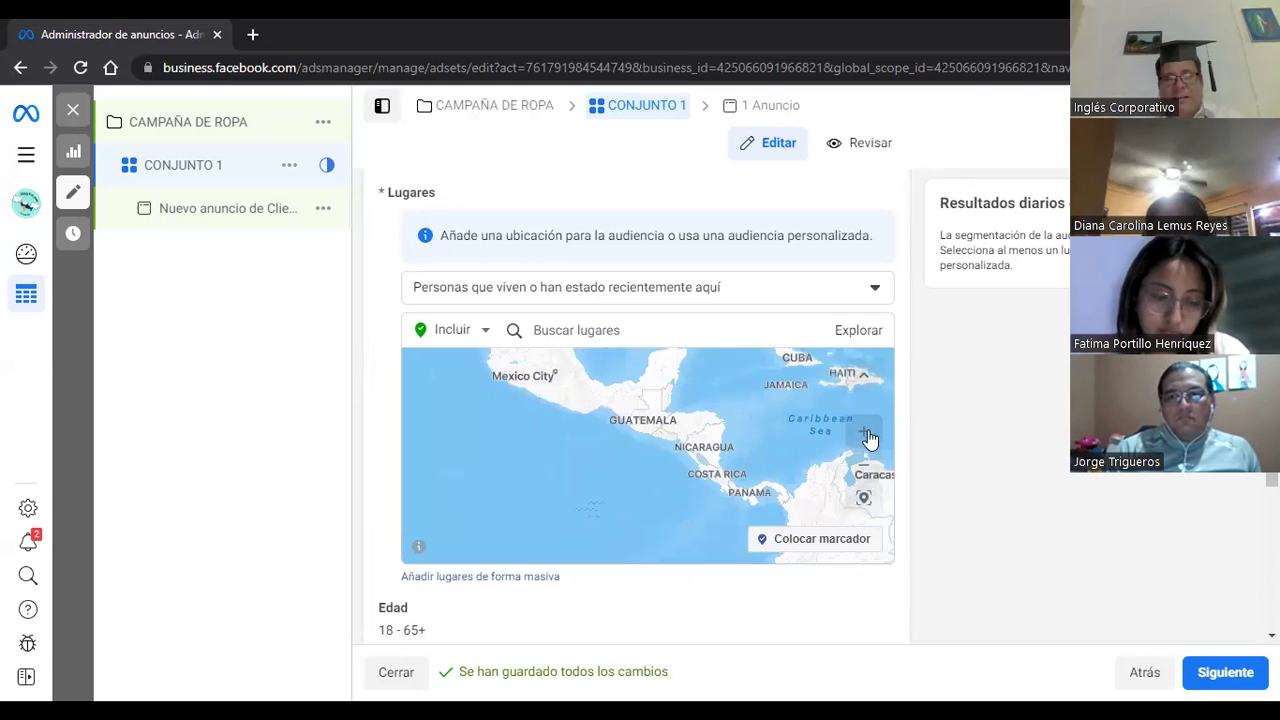
pyautogui.click(866, 435)
pyautogui.click(866, 435)
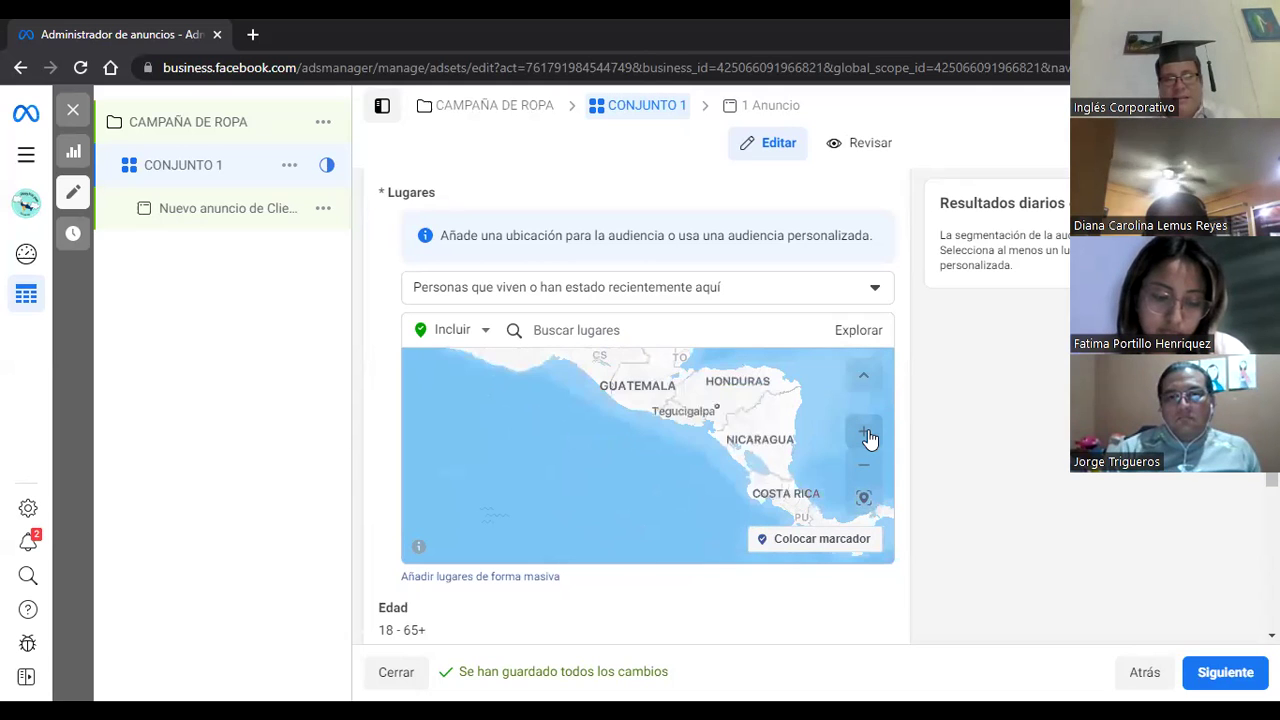
pyautogui.click(866, 435)
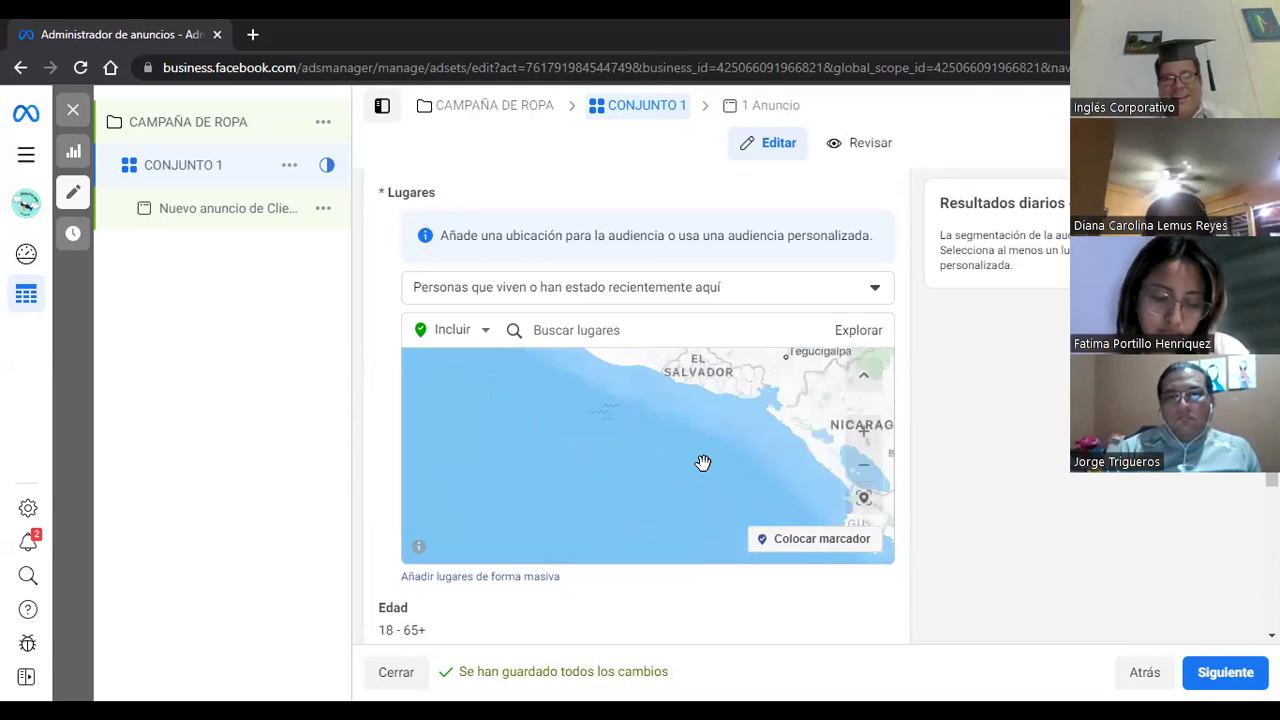
pyautogui.moveTo(703, 462); pyautogui.dragTo(679, 470)
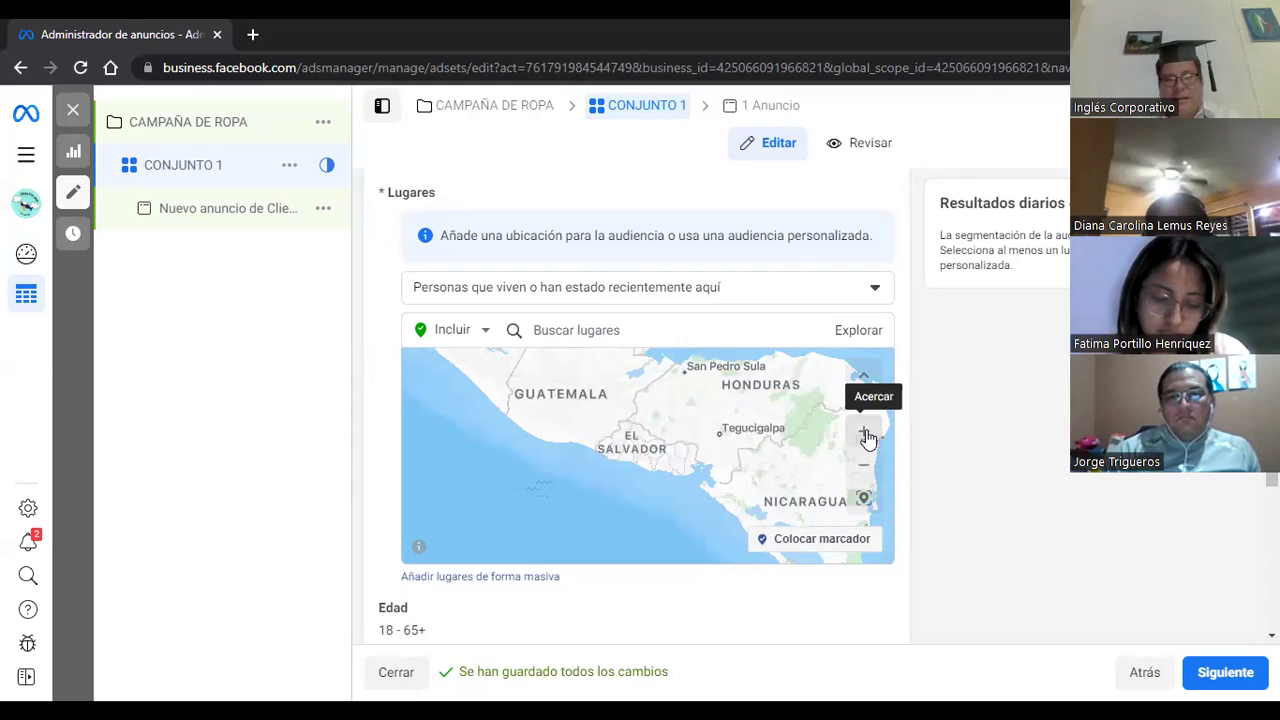
pyautogui.click(866, 435)
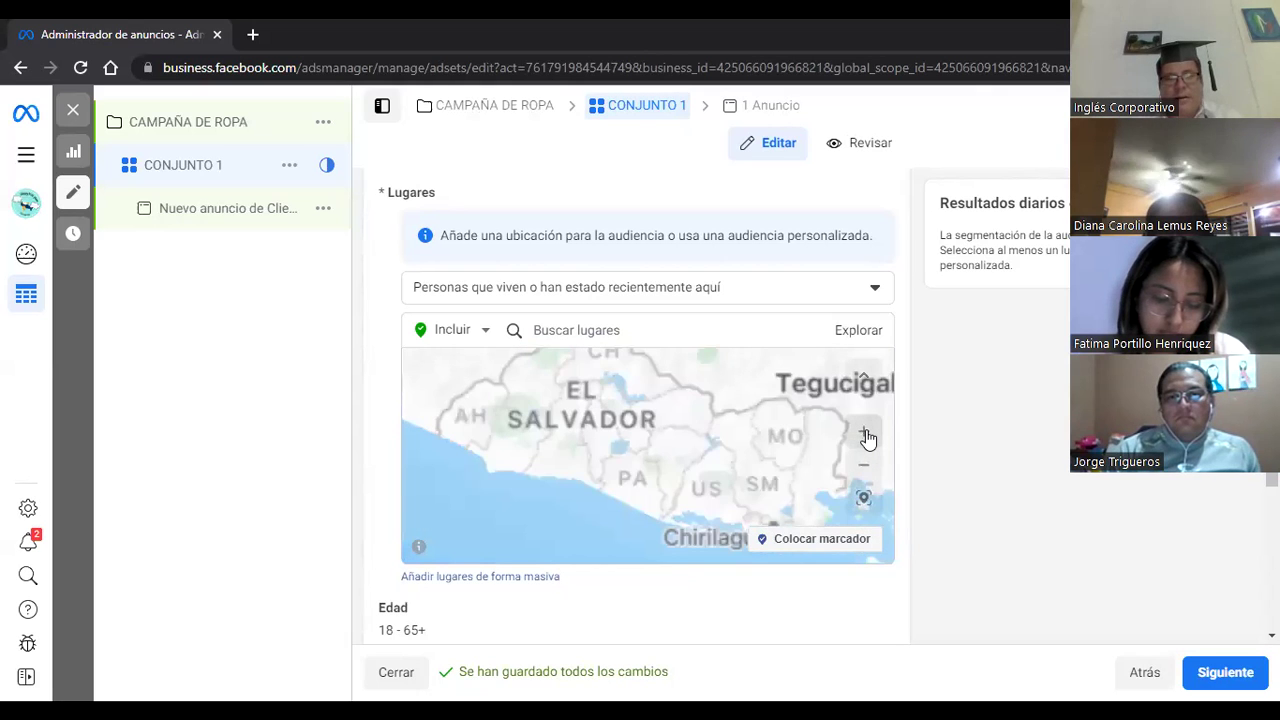
pyautogui.click(866, 435)
pyautogui.click(866, 435)
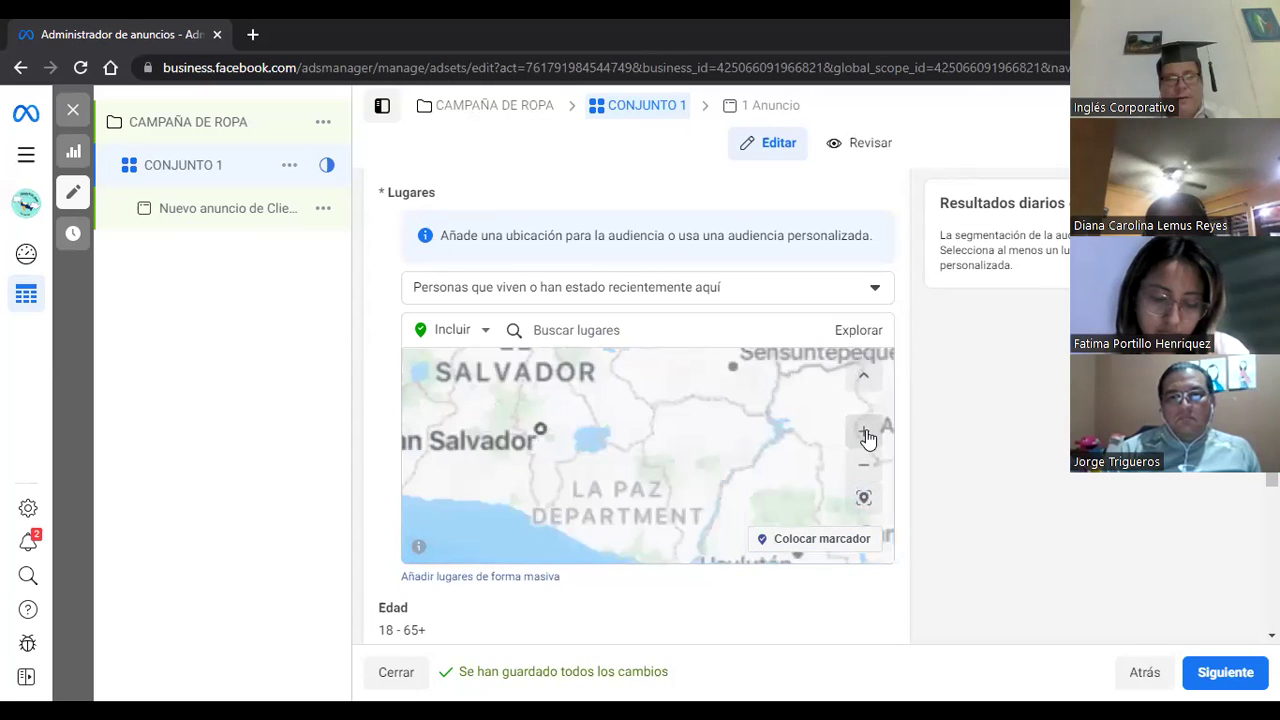
pyautogui.click(866, 435)
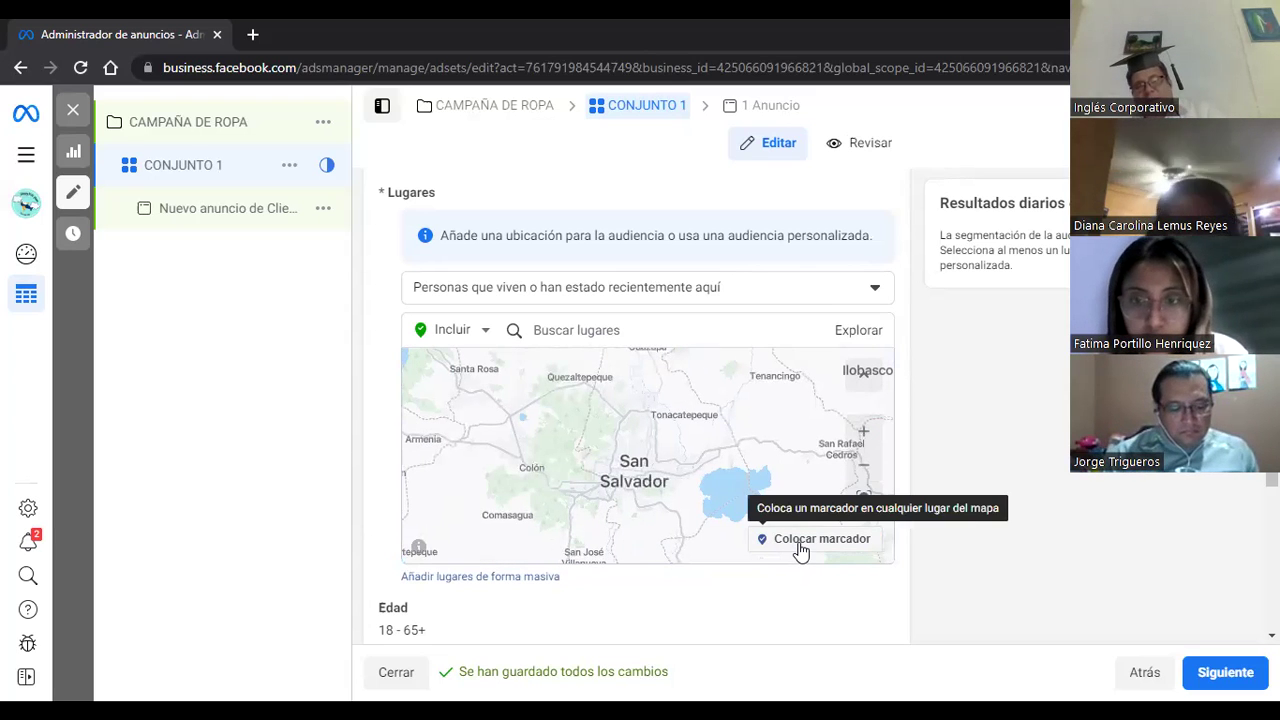
pyautogui.click(800, 545)
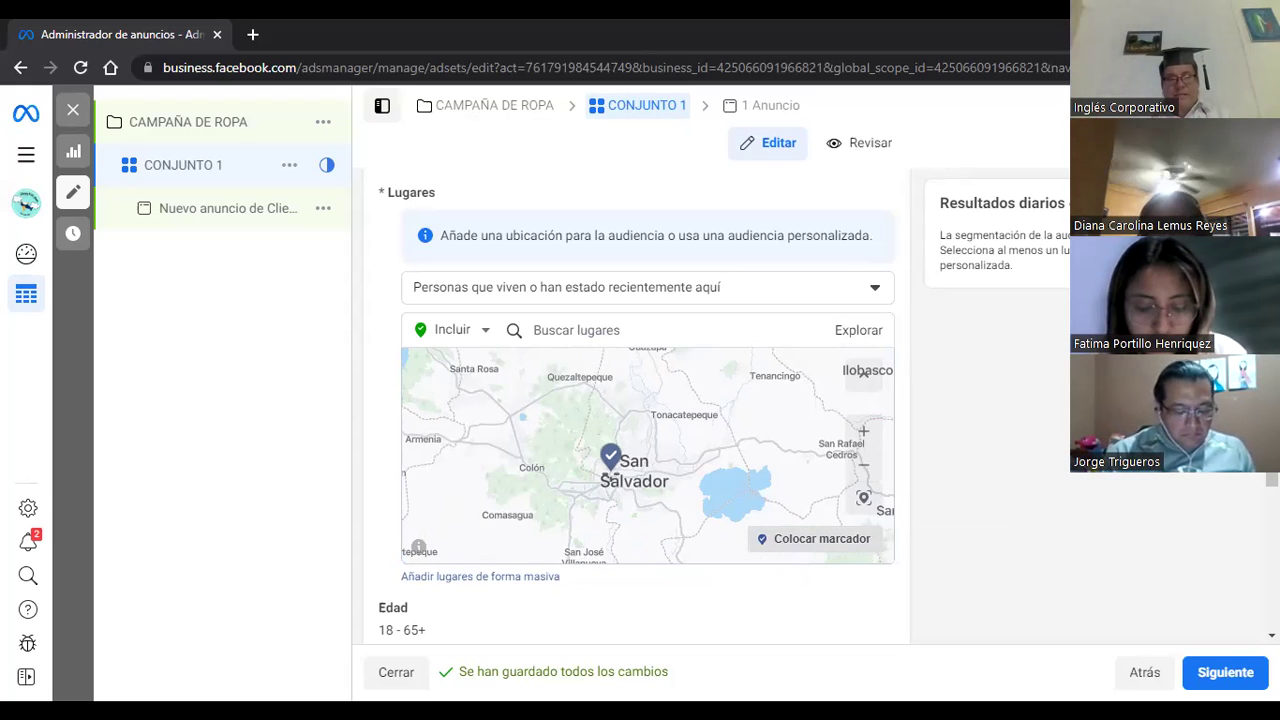
pyautogui.click(614, 468)
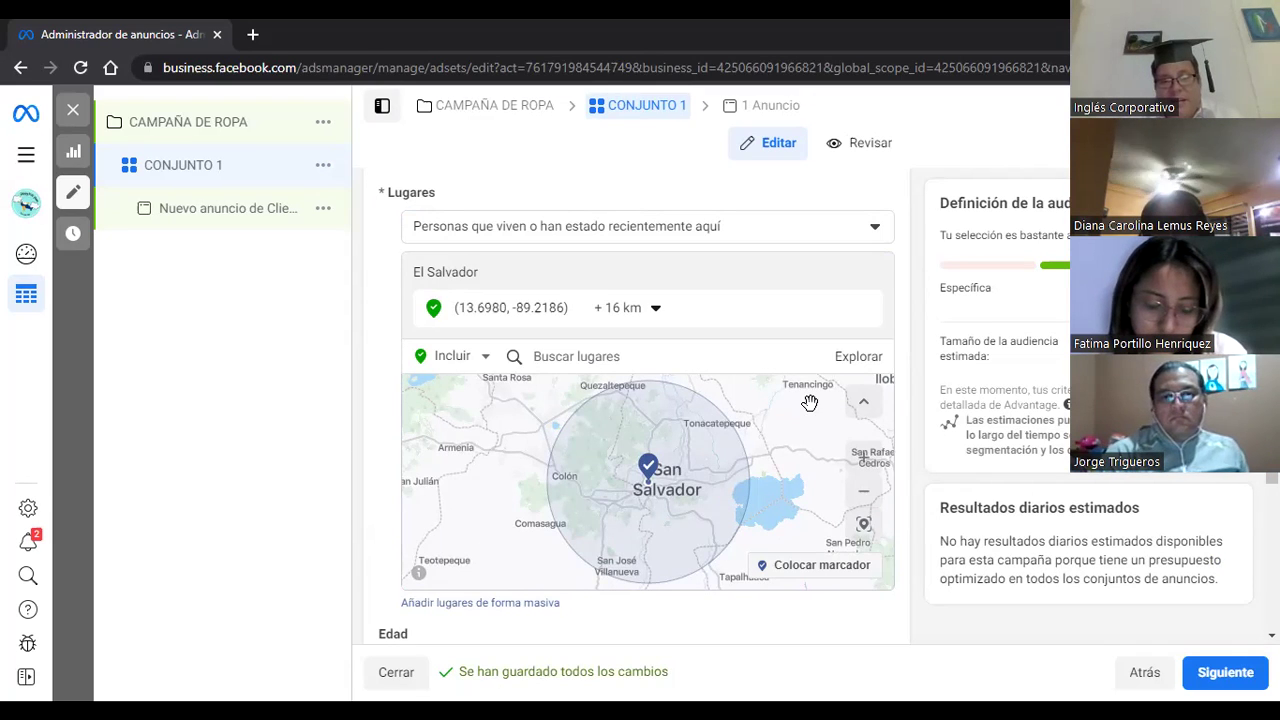
# Set the radius of the included San Salvador marker to 10 km.
pyautogui.click(656, 311)
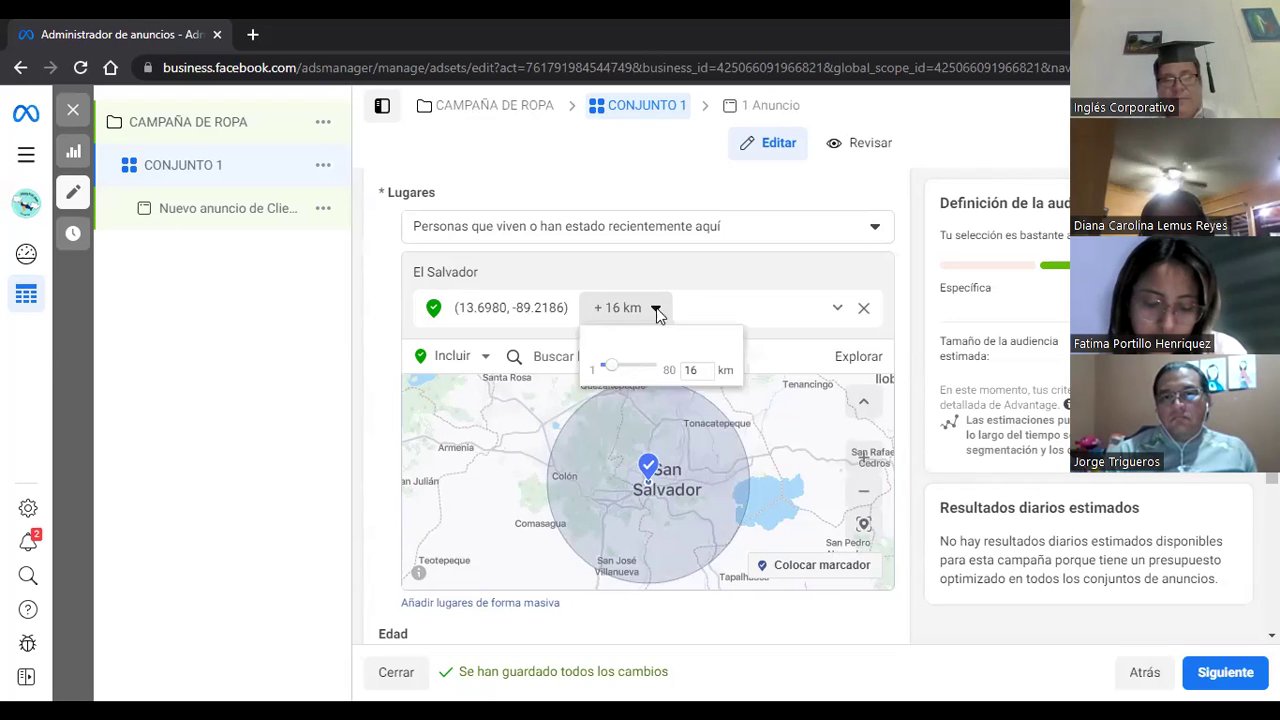
pyautogui.doubleClick(684, 371)
pyautogui.write('10')
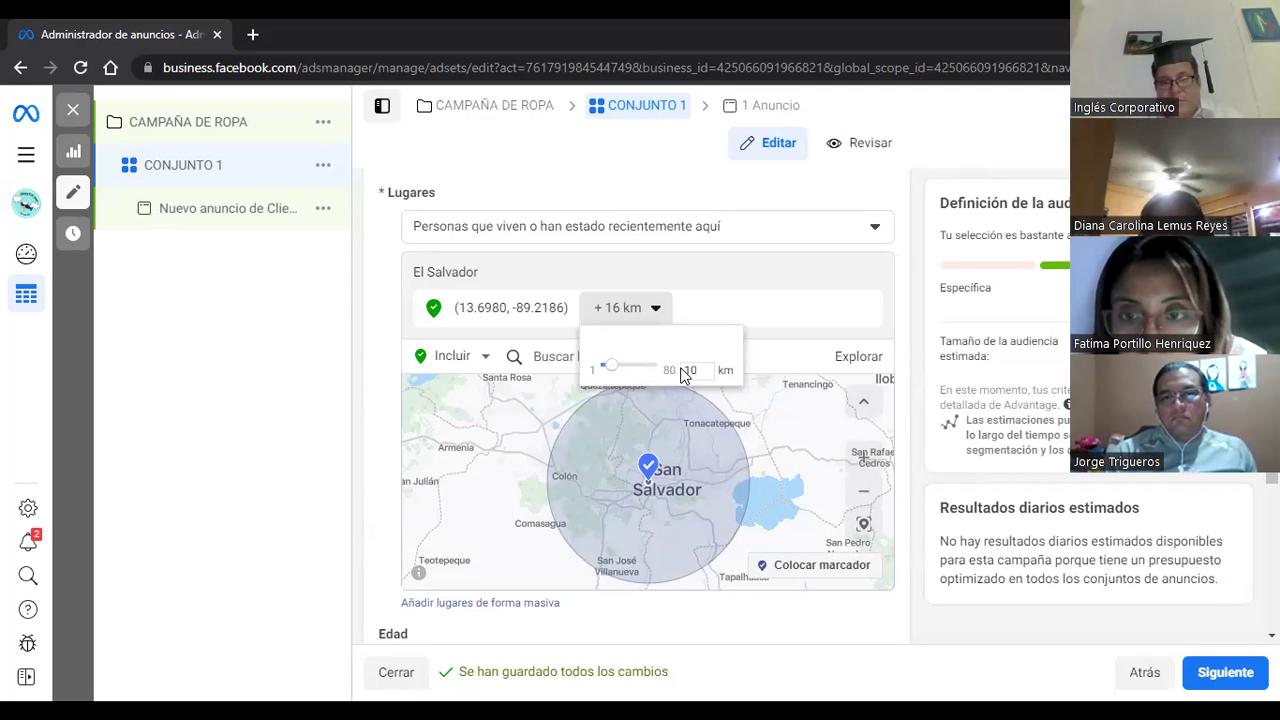
pyautogui.click(836, 287)
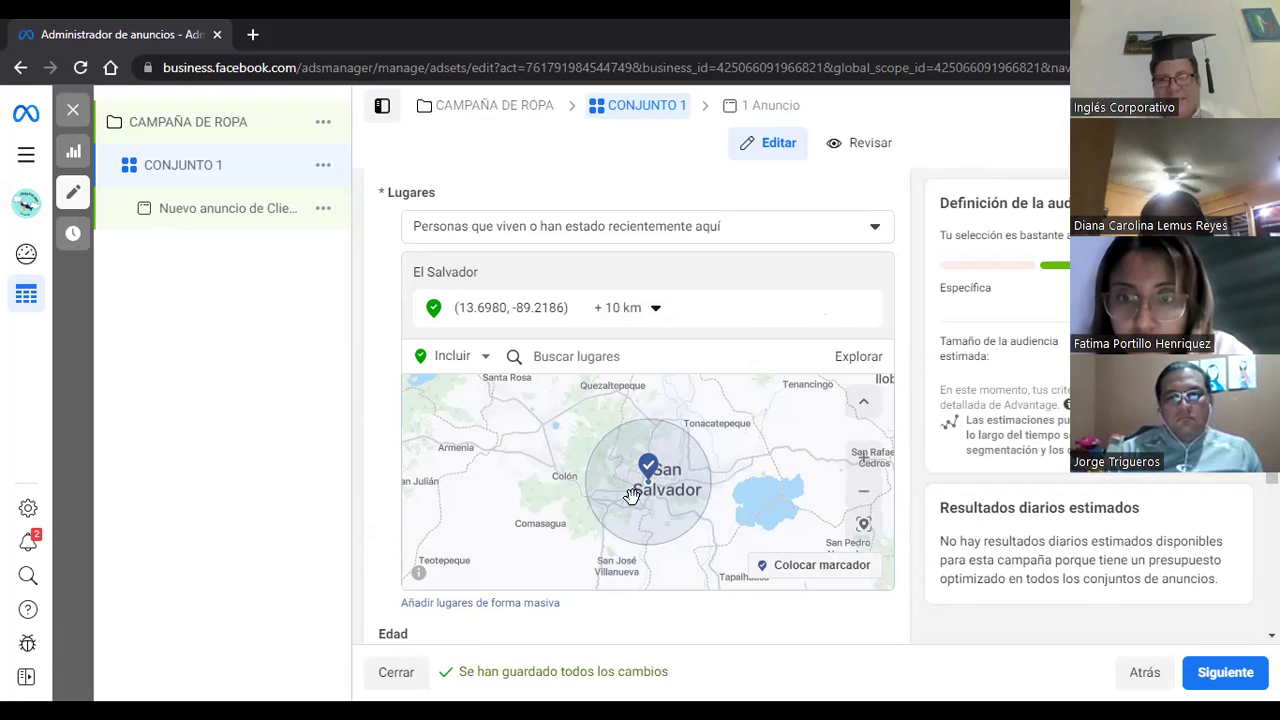
# Switch the location mode to Excluir and place an excluded marker at Urbanización Santa Mónica, northwest of the included marker.
pyautogui.click(865, 458)
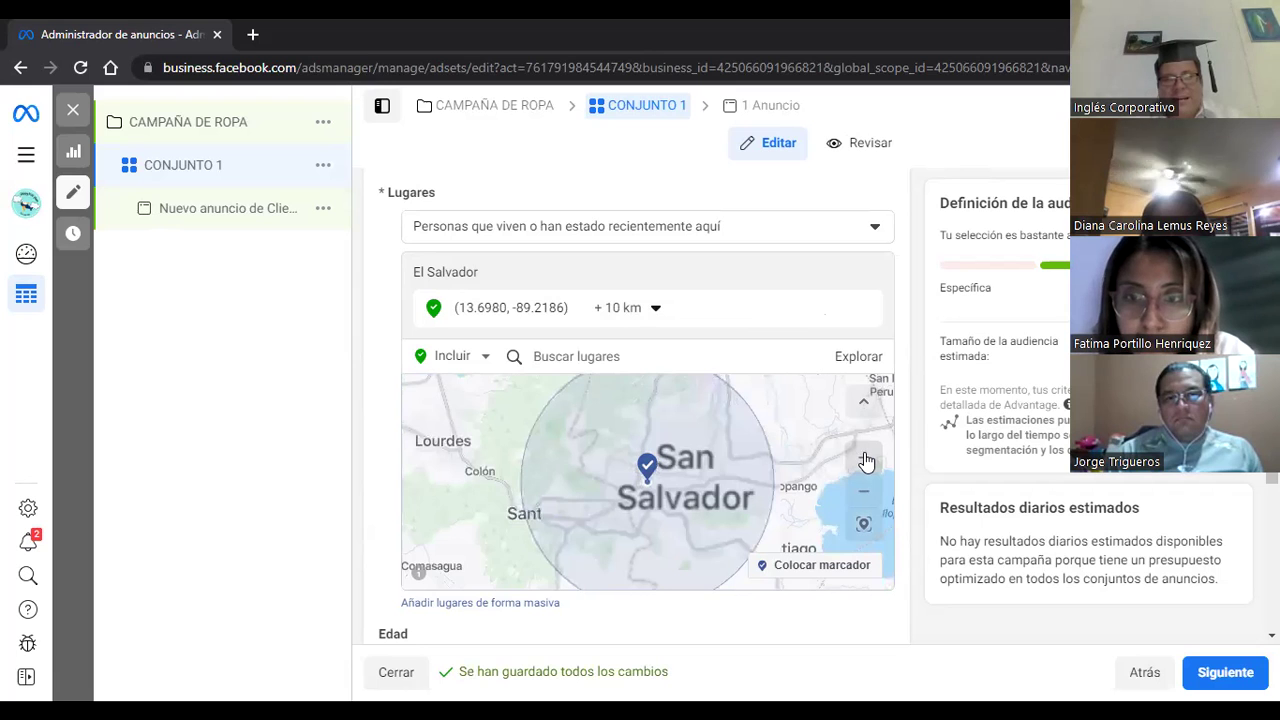
pyautogui.click(866, 460)
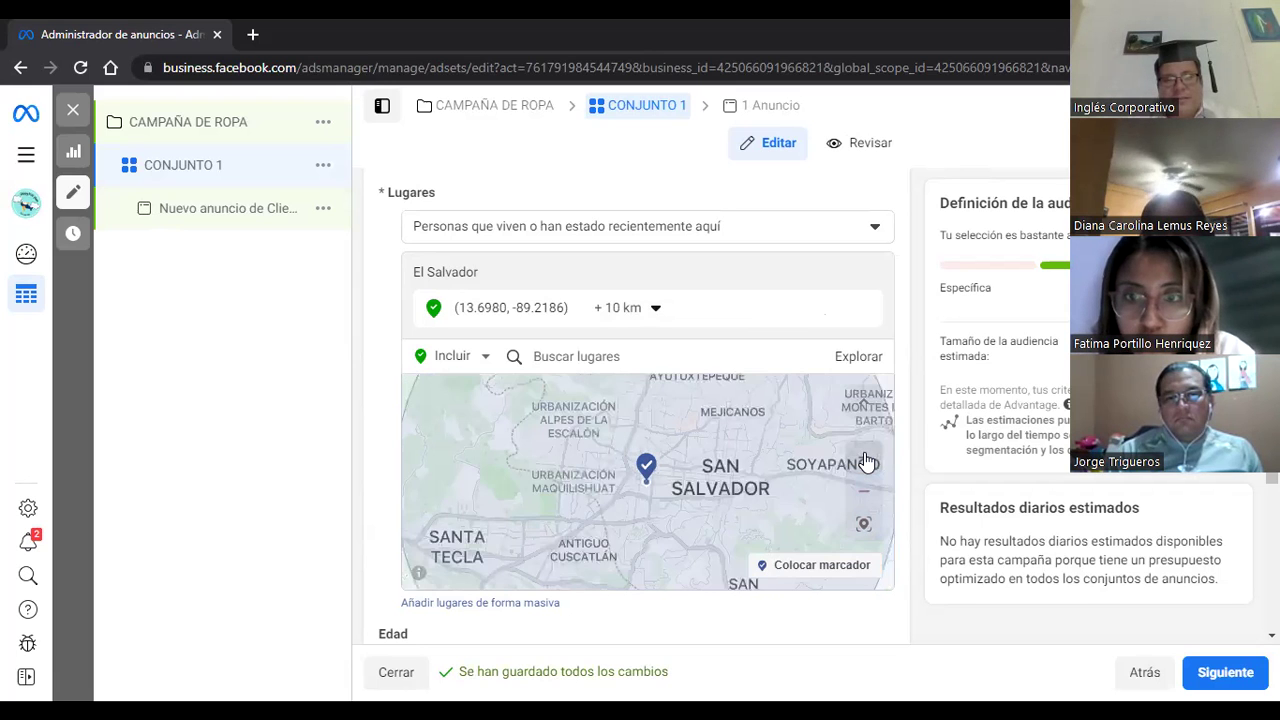
pyautogui.click(866, 460)
pyautogui.click(866, 460)
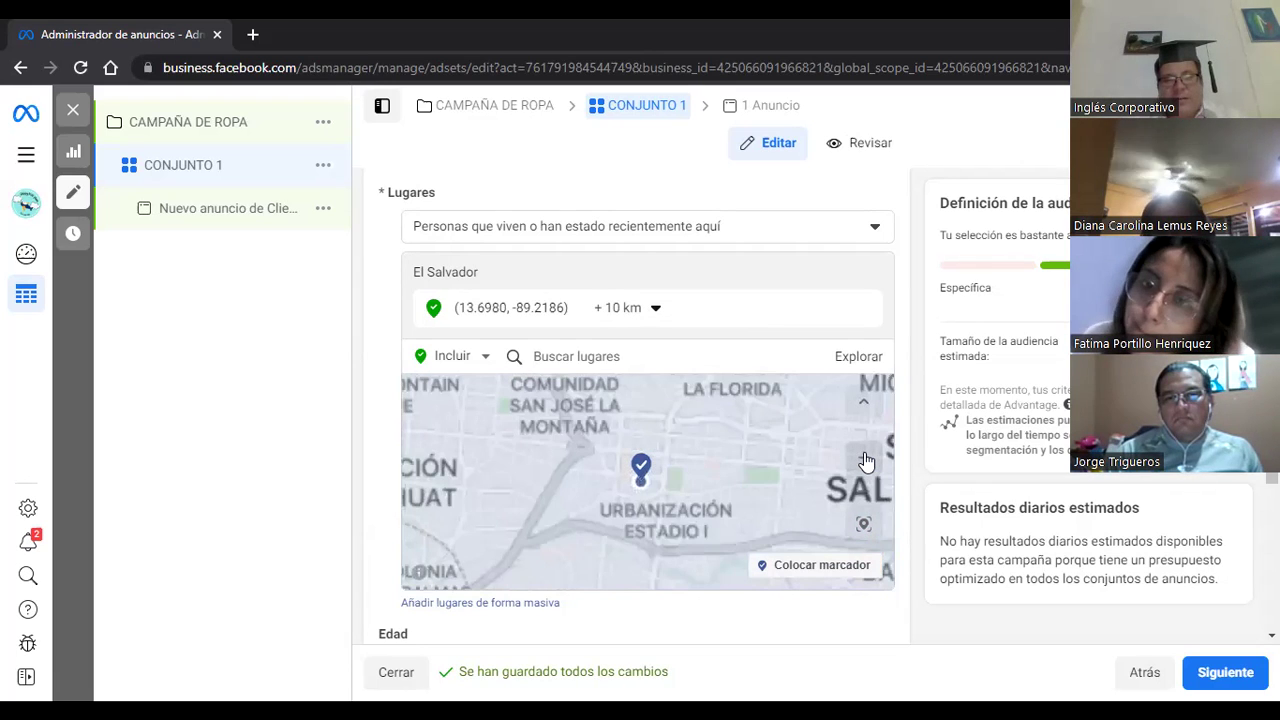
pyautogui.click(866, 460)
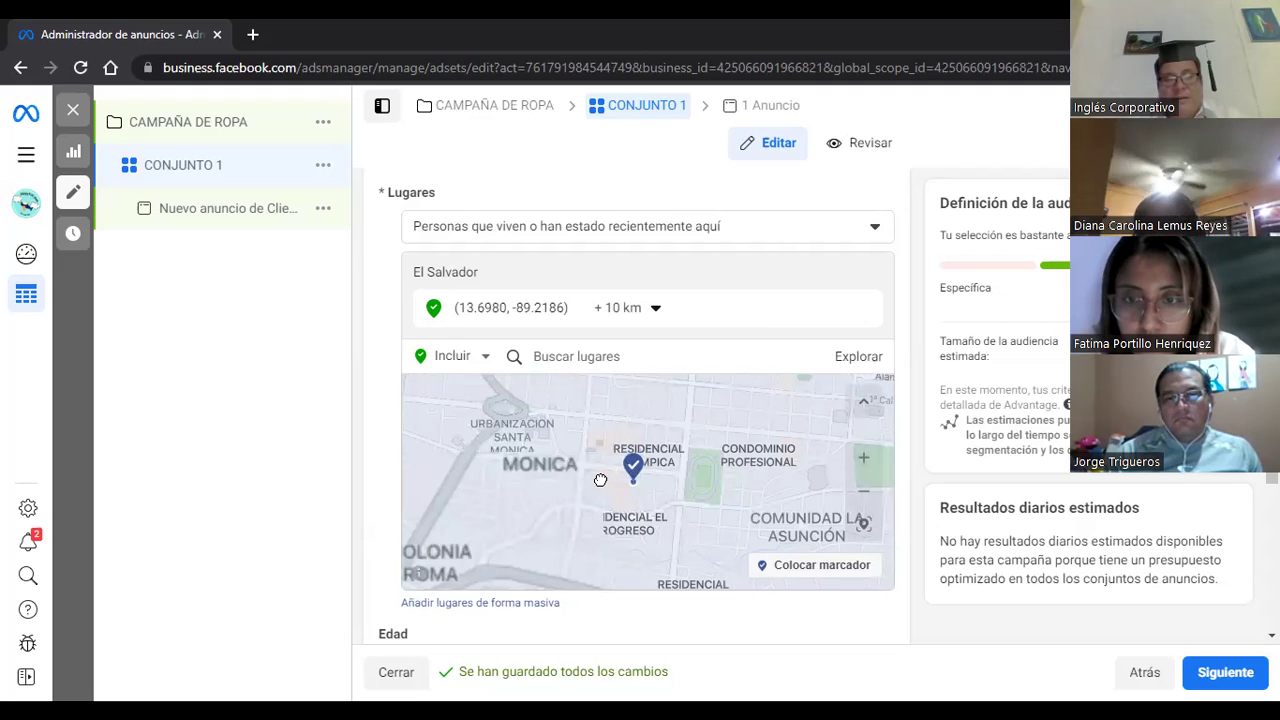
pyautogui.moveTo(558, 412); pyautogui.dragTo(600, 480)
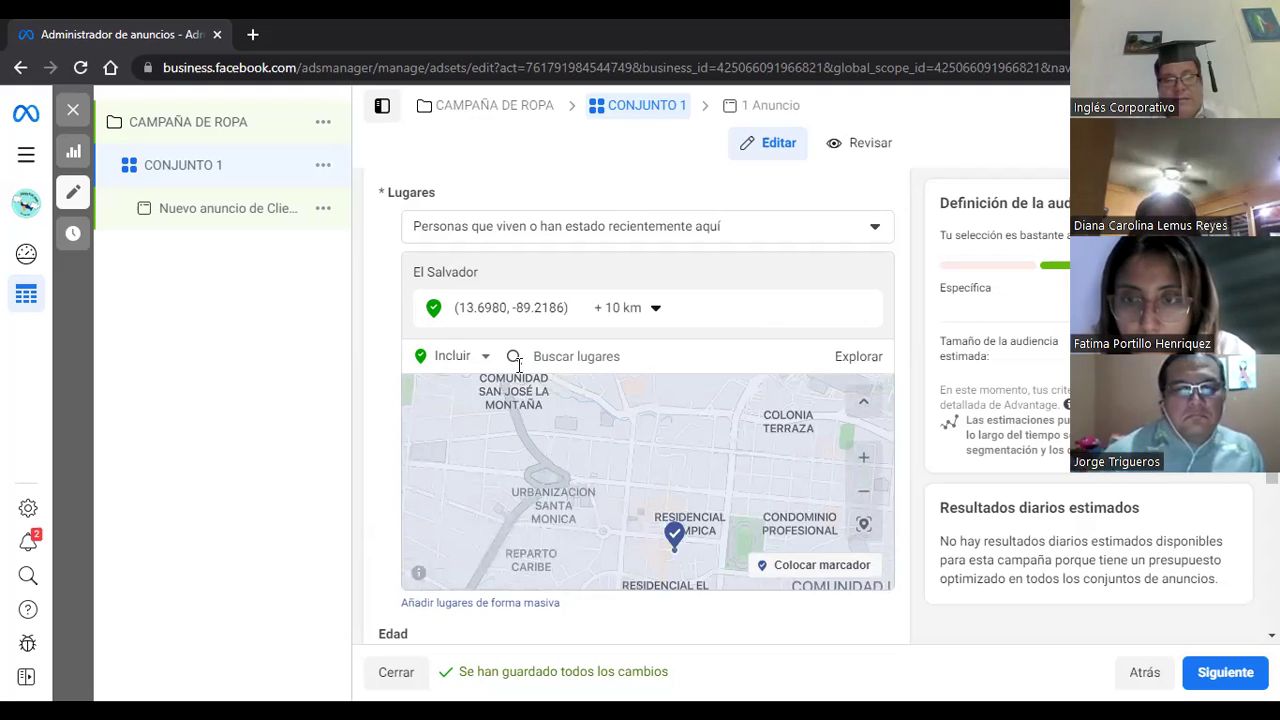
pyautogui.click(486, 360)
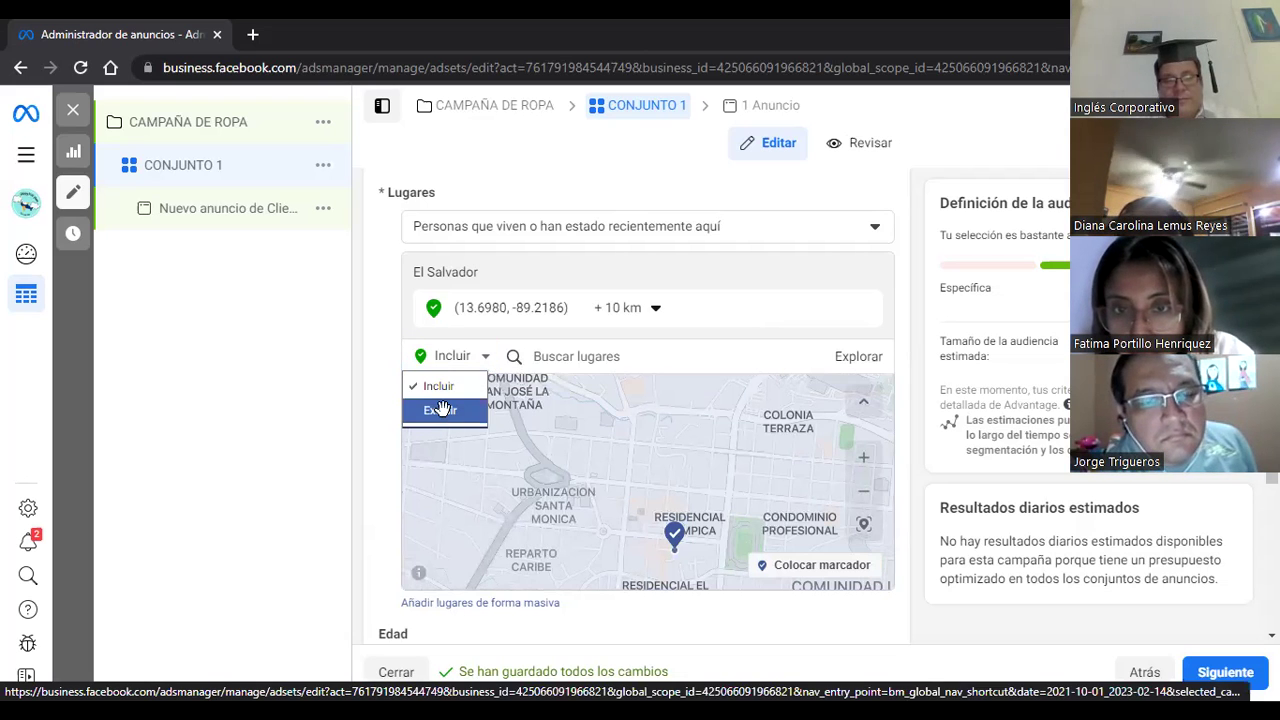
pyautogui.click(442, 411)
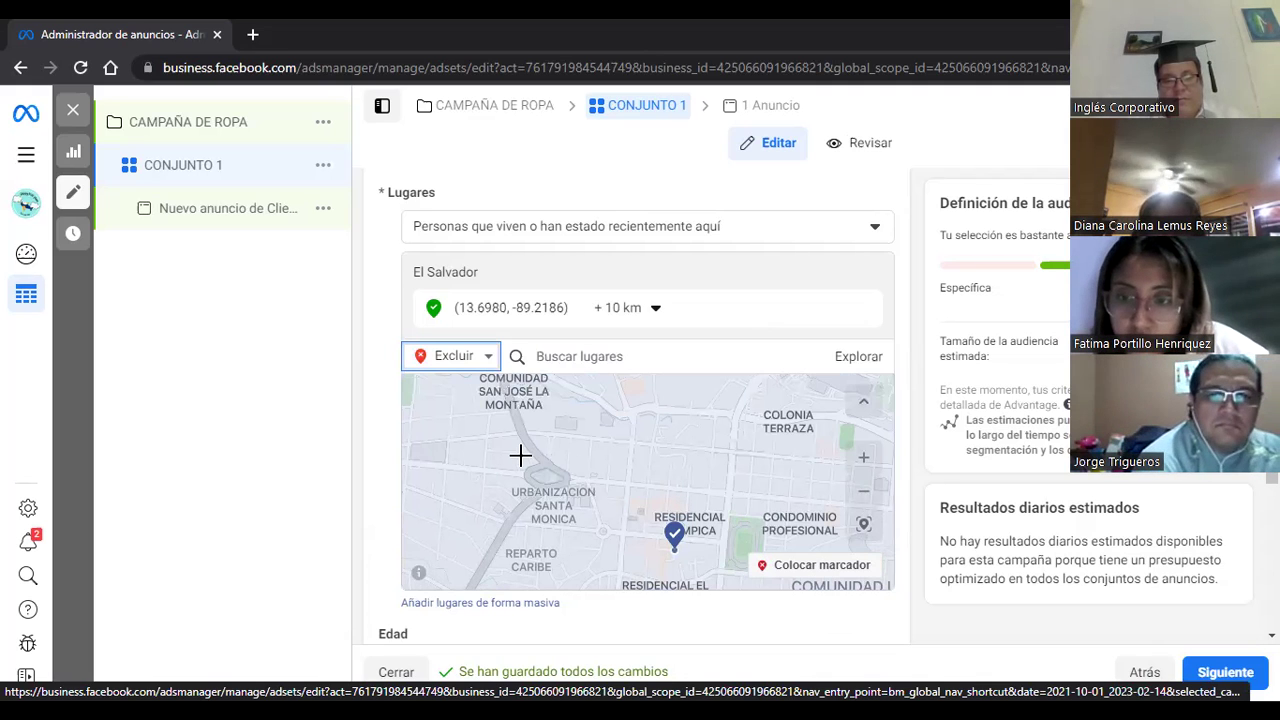
pyautogui.click(550, 460)
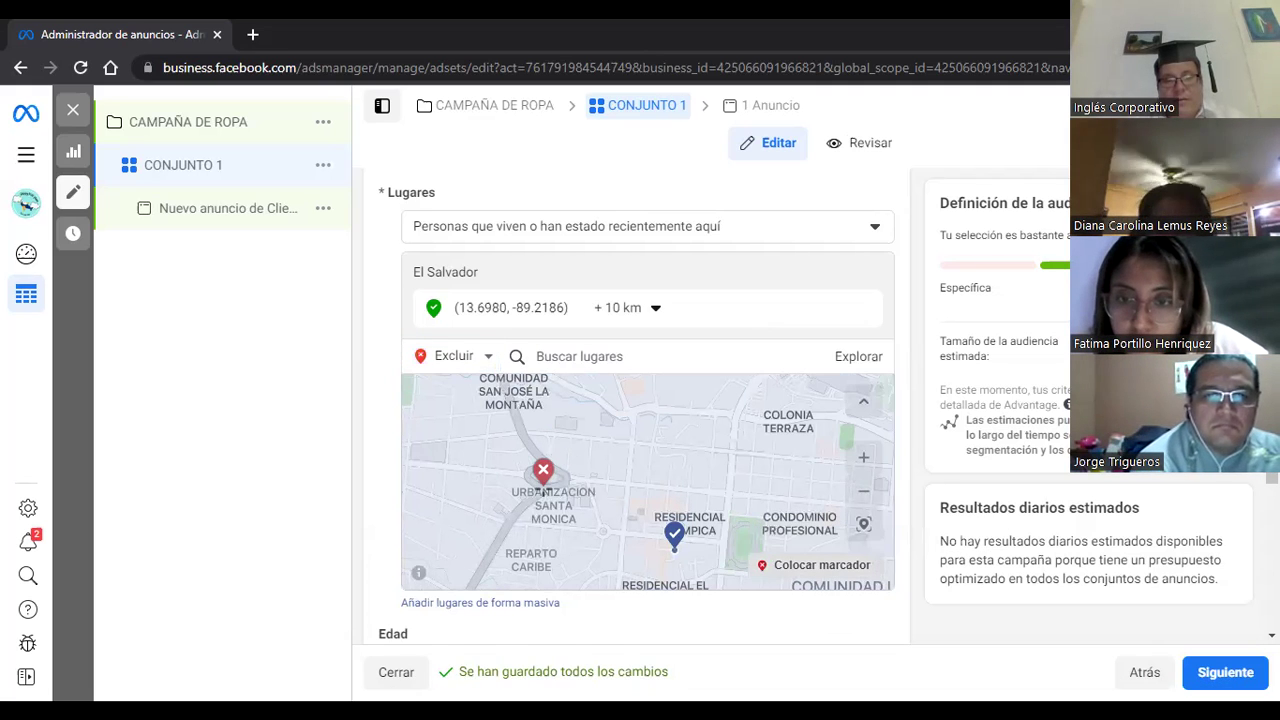
pyautogui.press('Escape')
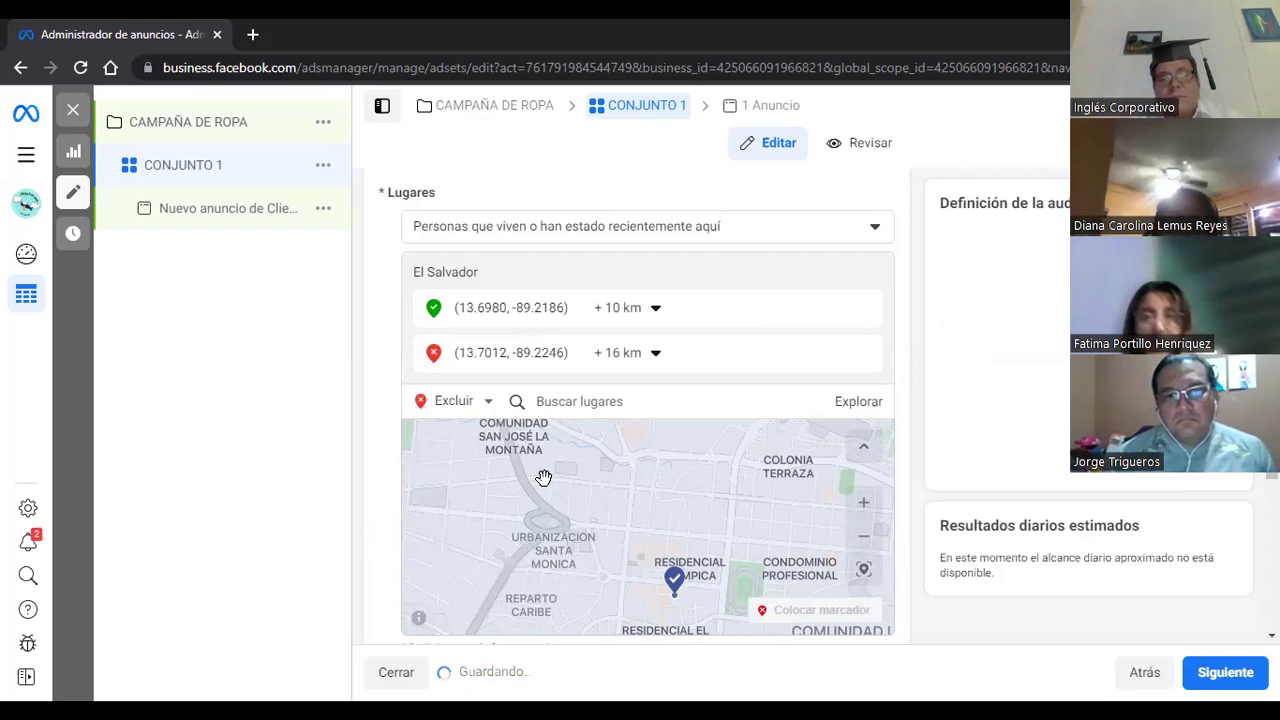
# Set the excluded marker's radius to 1 km and check both coverage areas on the map.
pyautogui.click(656, 353)
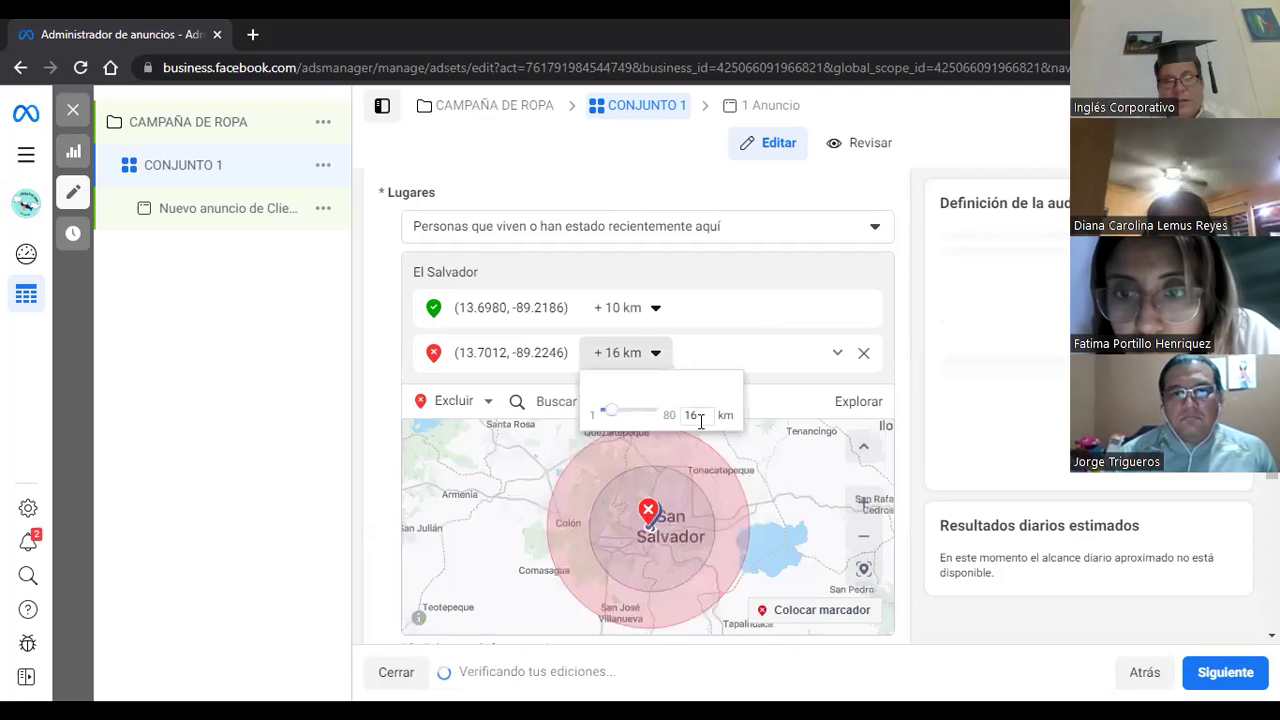
pyautogui.press('BackSpace')
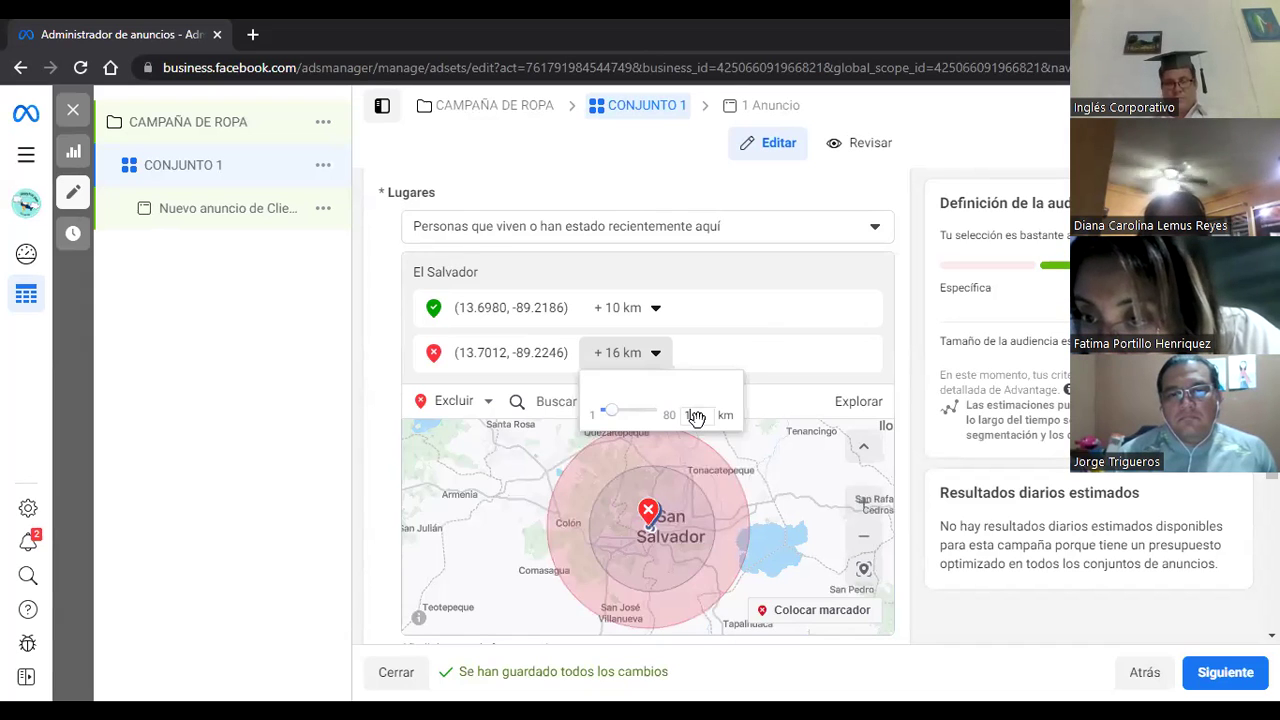
pyautogui.press('Return')
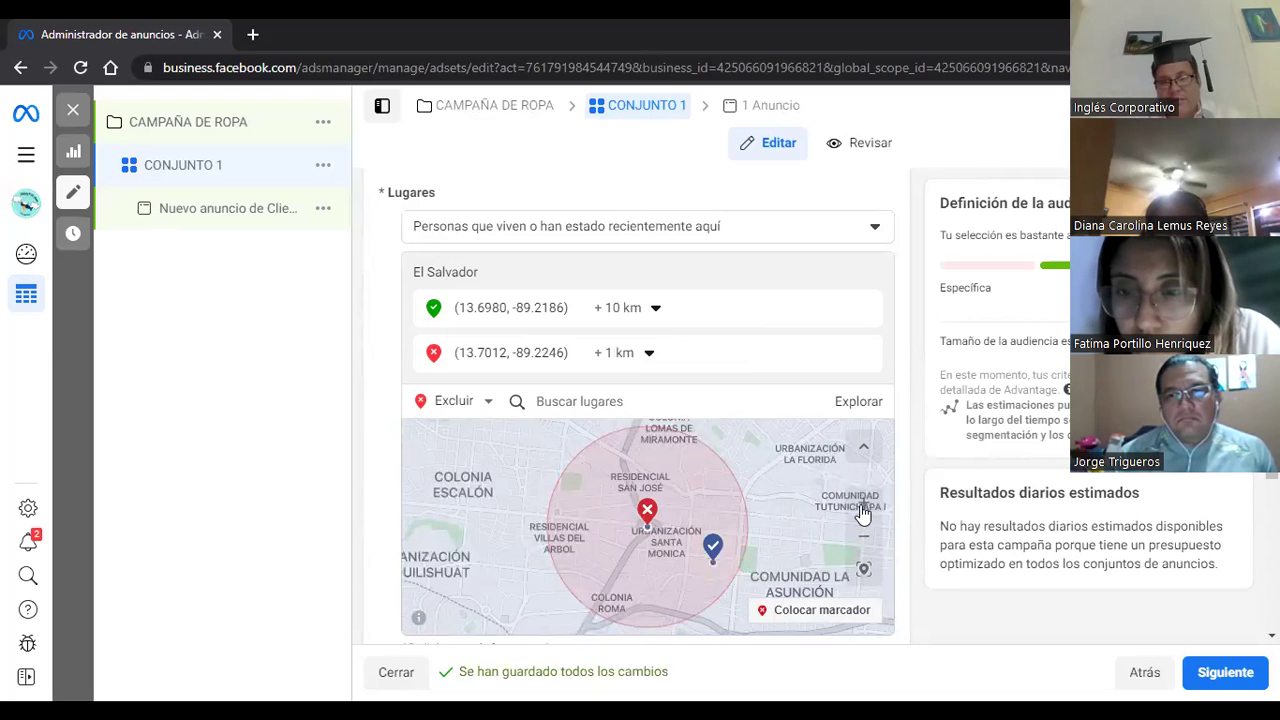
pyautogui.click(864, 541)
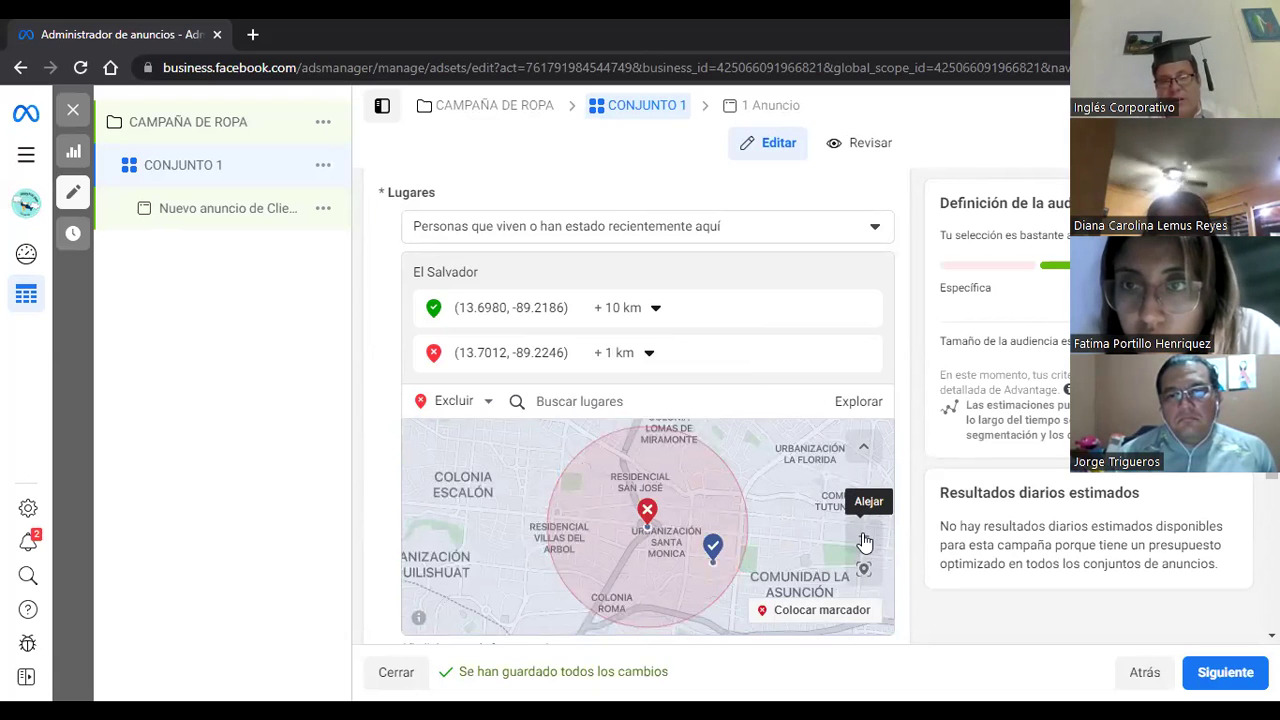
pyautogui.click(864, 541)
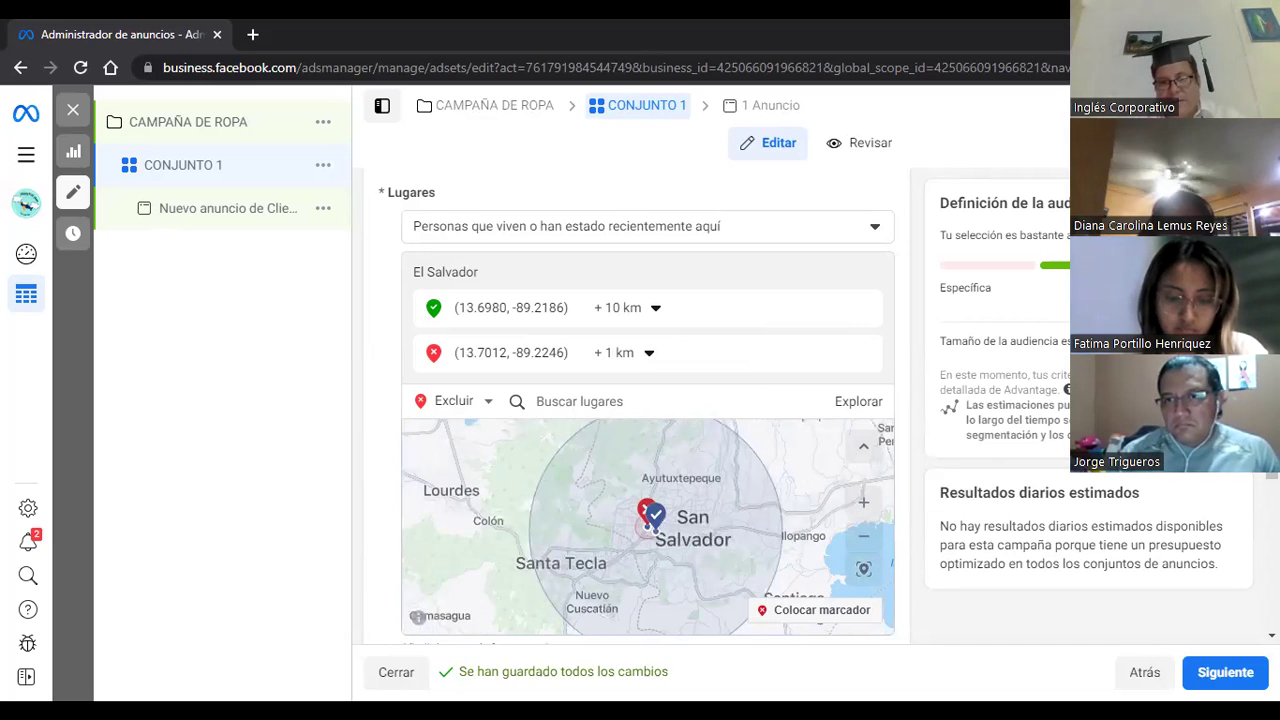
pyautogui.scroll(-1, 640, 400)
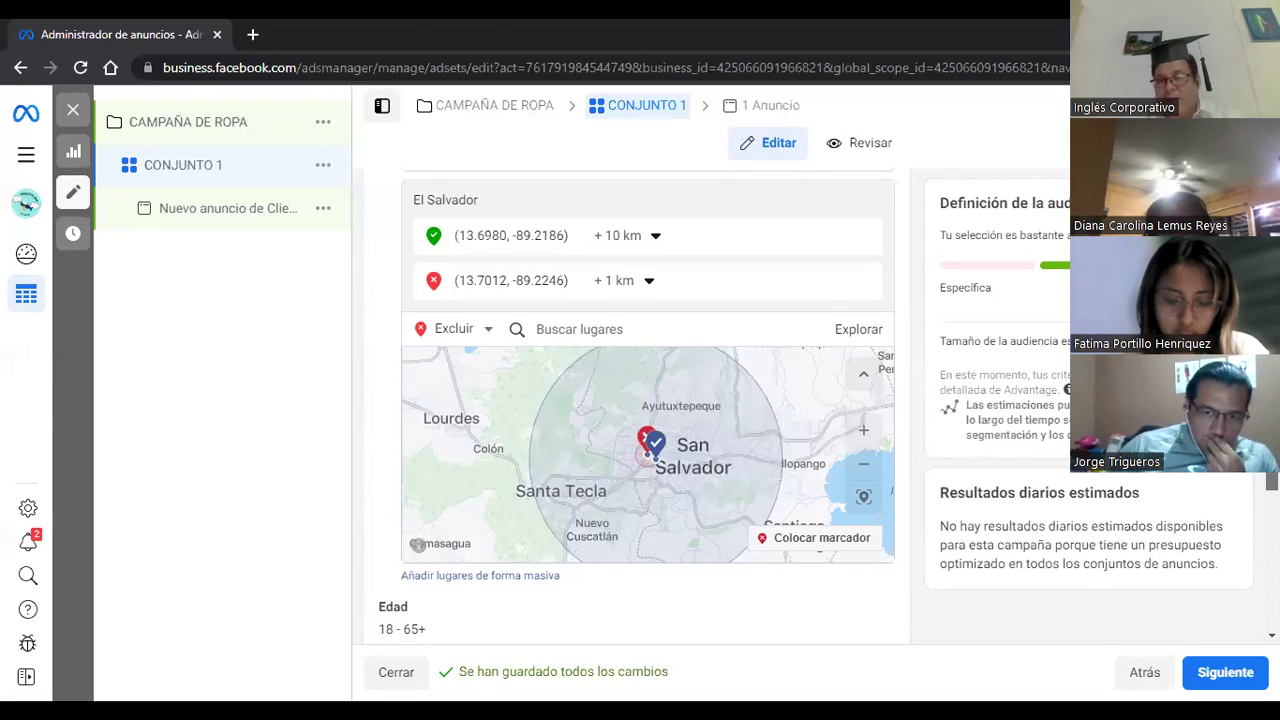
pyautogui.scroll(-1, 637, 400)
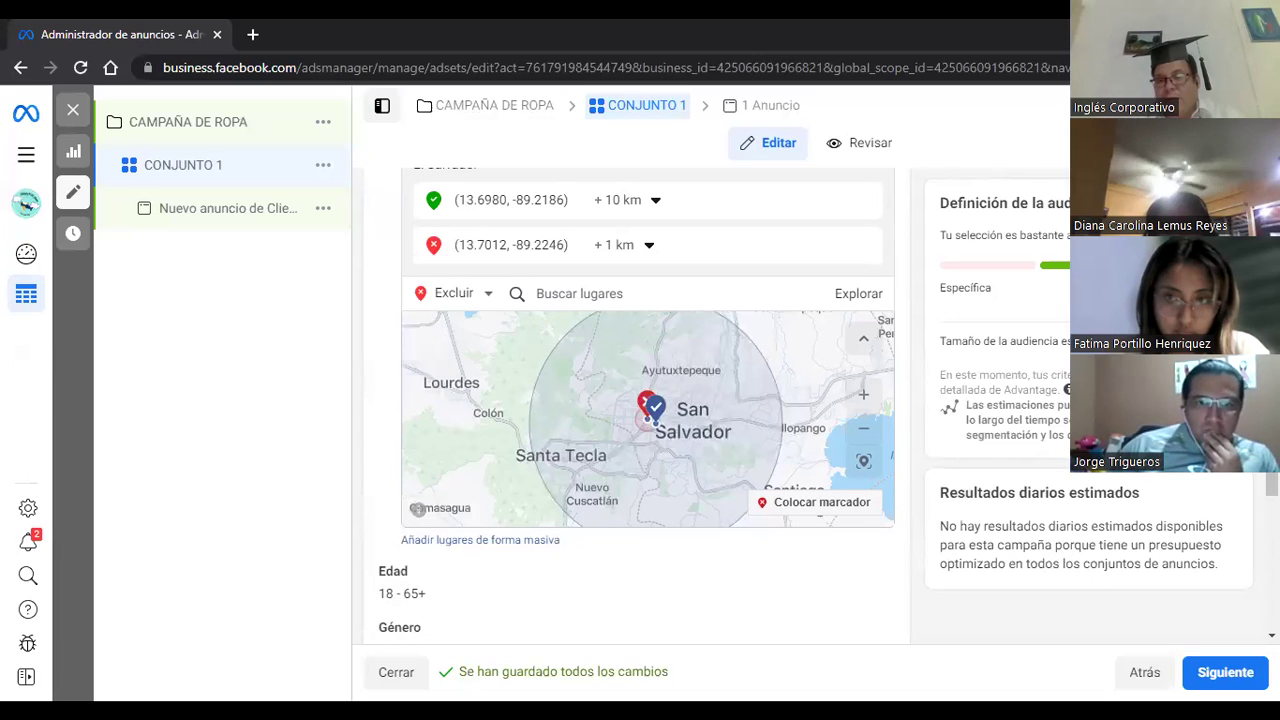
# Open the audience's age range for editing and set the minimum age to 21.
pyautogui.moveTo(928, 270)
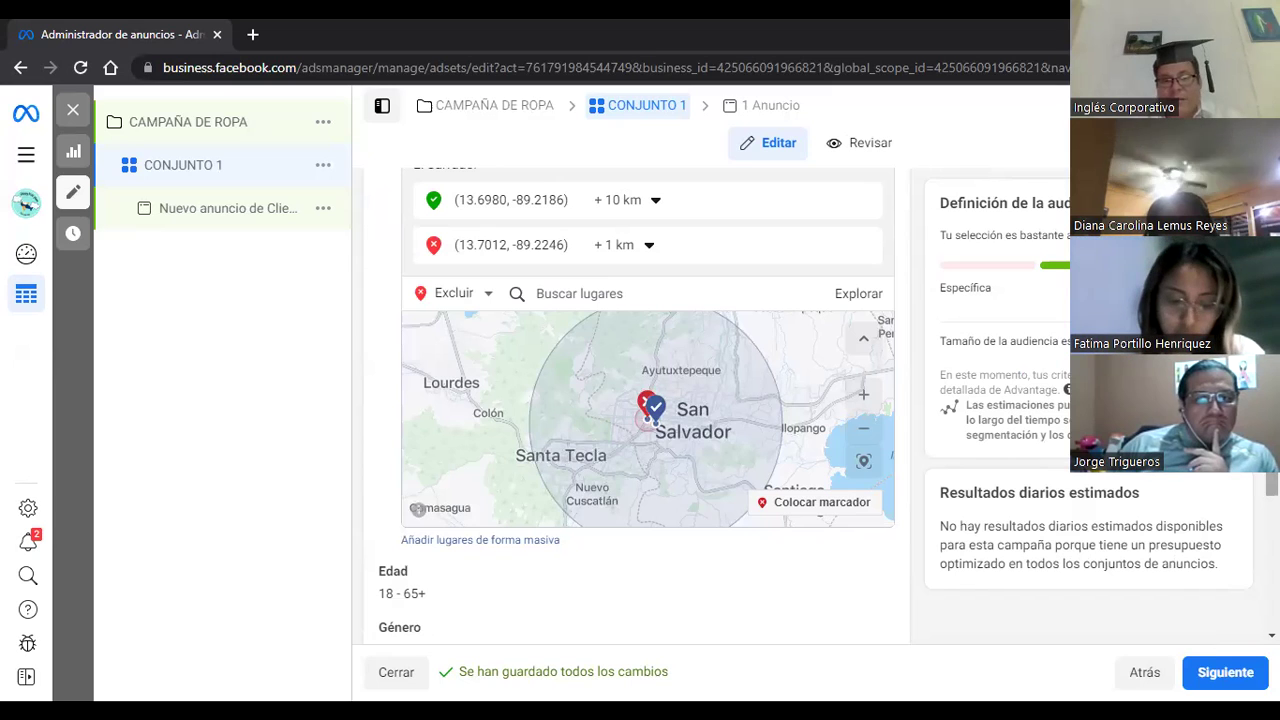
pyautogui.scroll(-4, 729, 303)
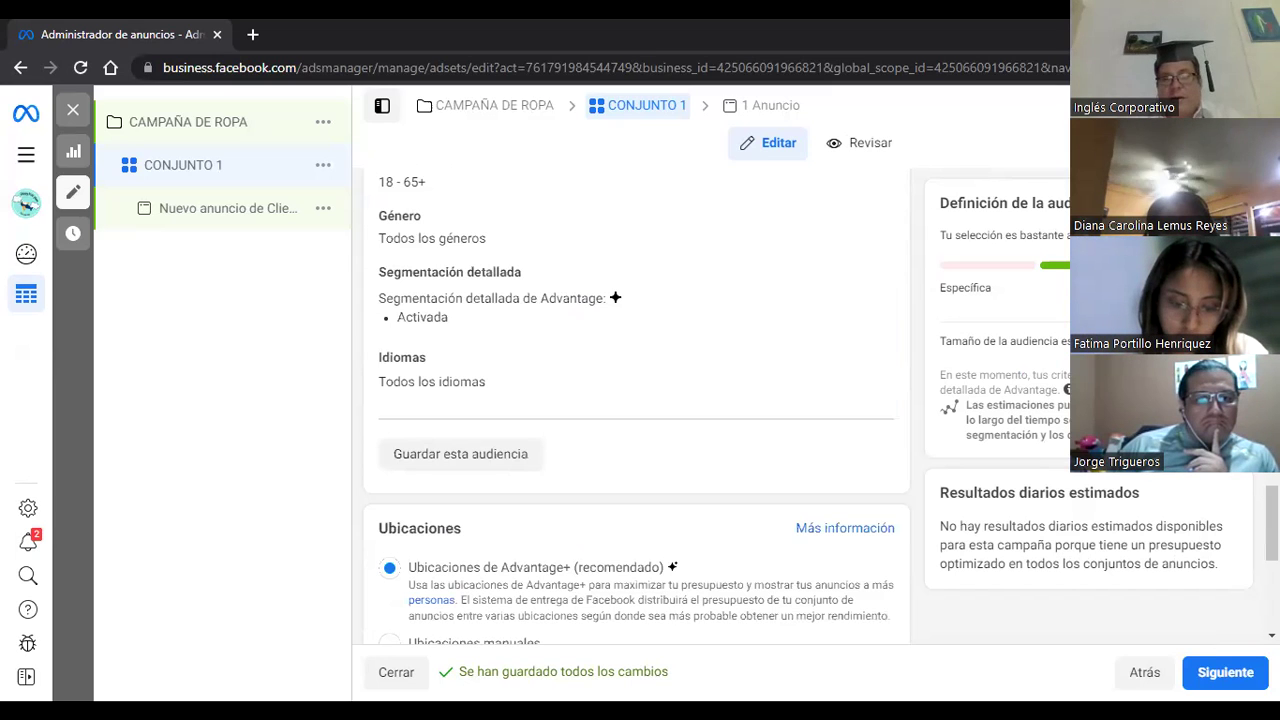
pyautogui.scroll(1, 546, 460)
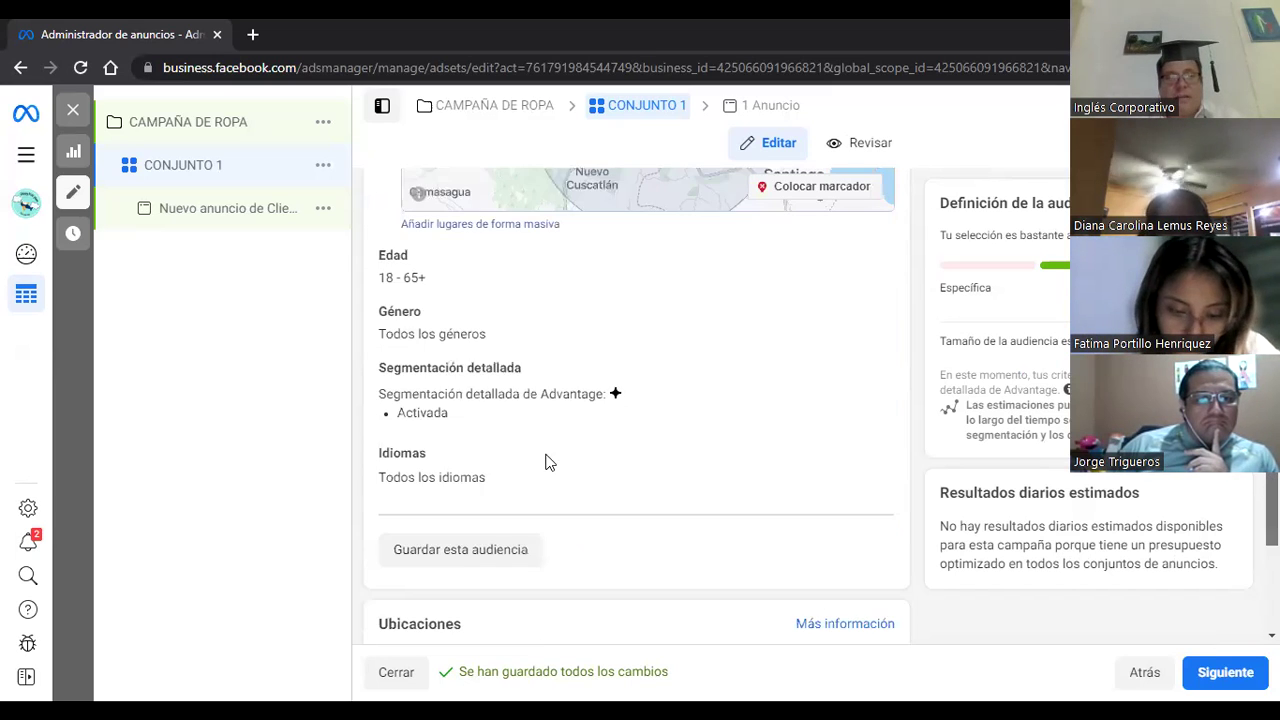
pyautogui.scroll(1, 408, 357)
pyautogui.moveTo(671, 375)
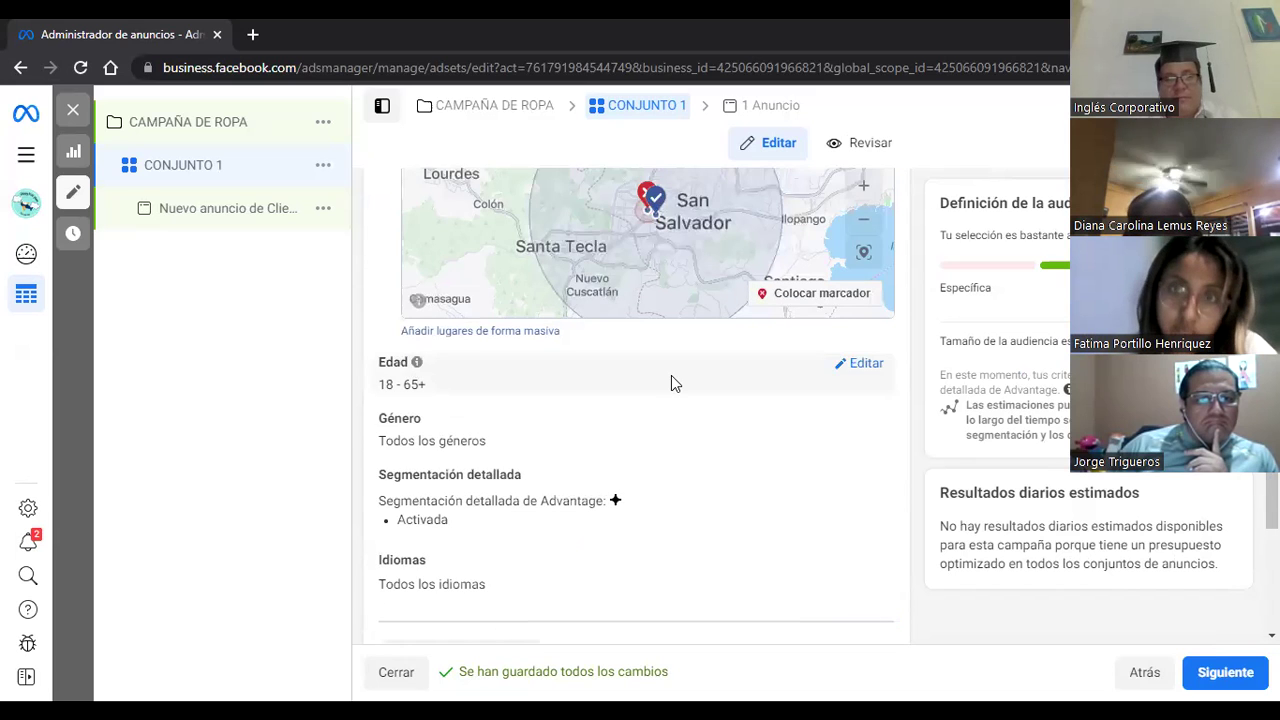
pyautogui.click(876, 366)
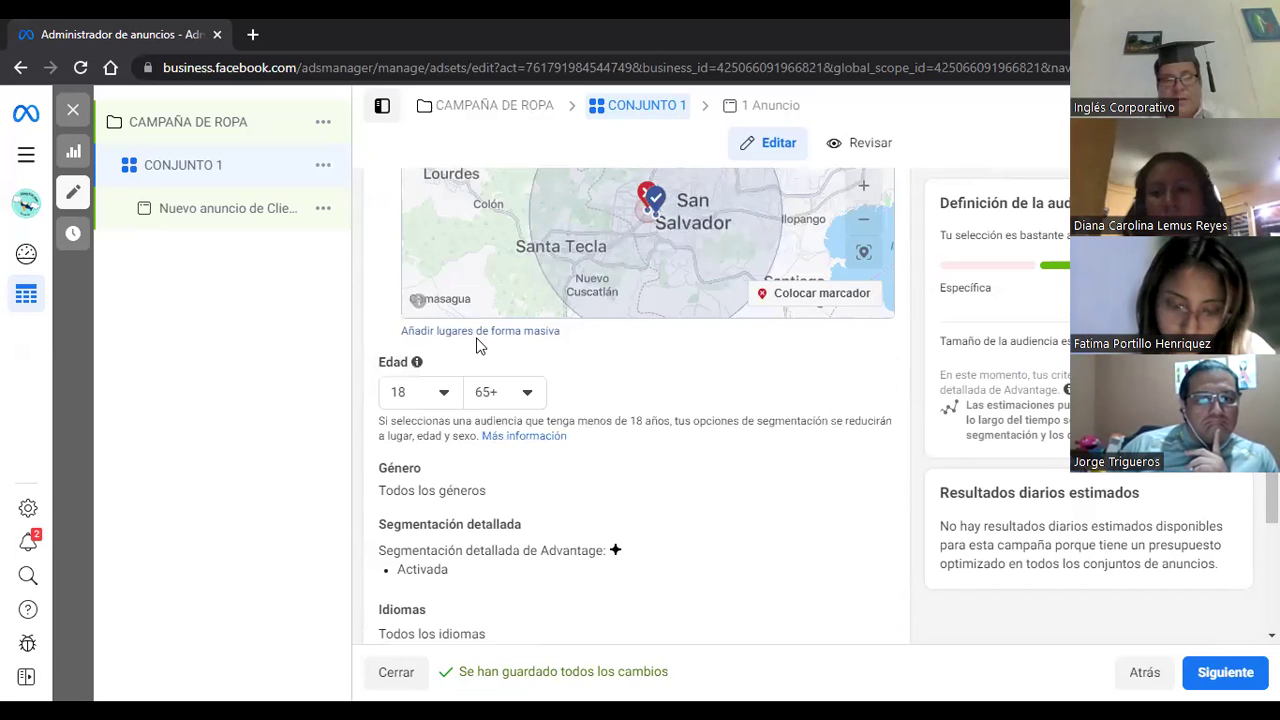
pyautogui.click(445, 398)
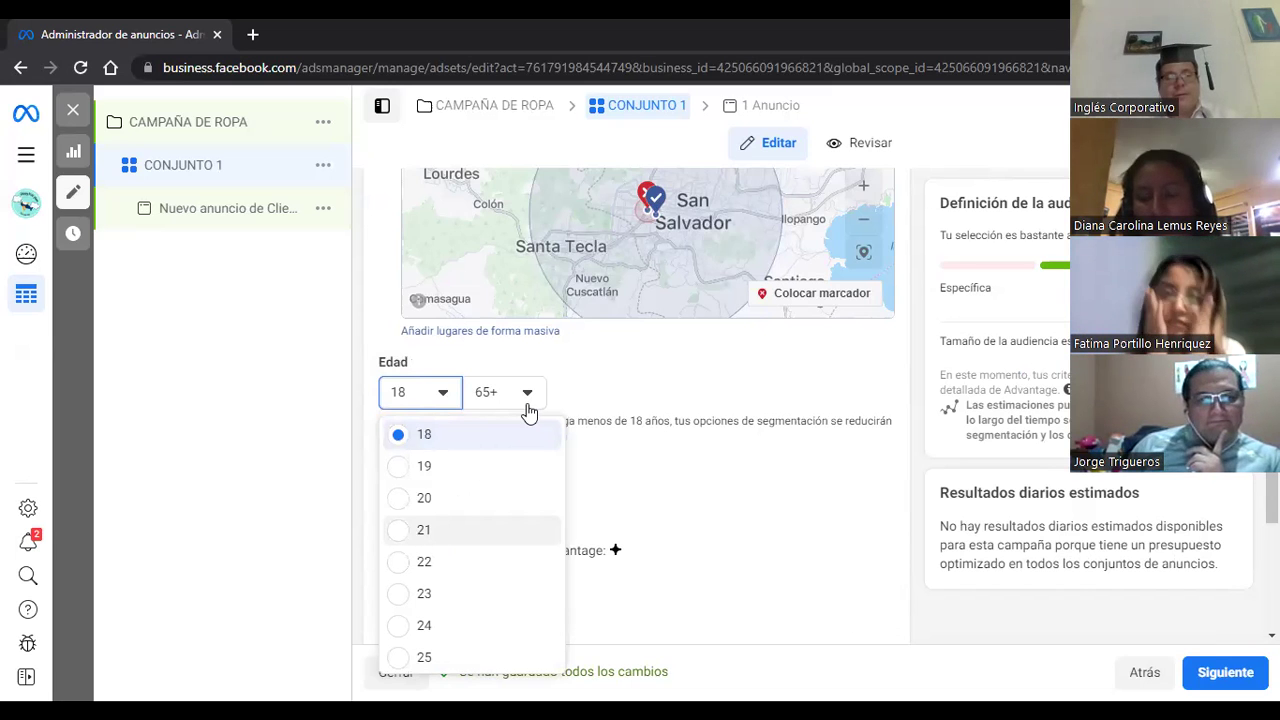
pyautogui.click(400, 535)
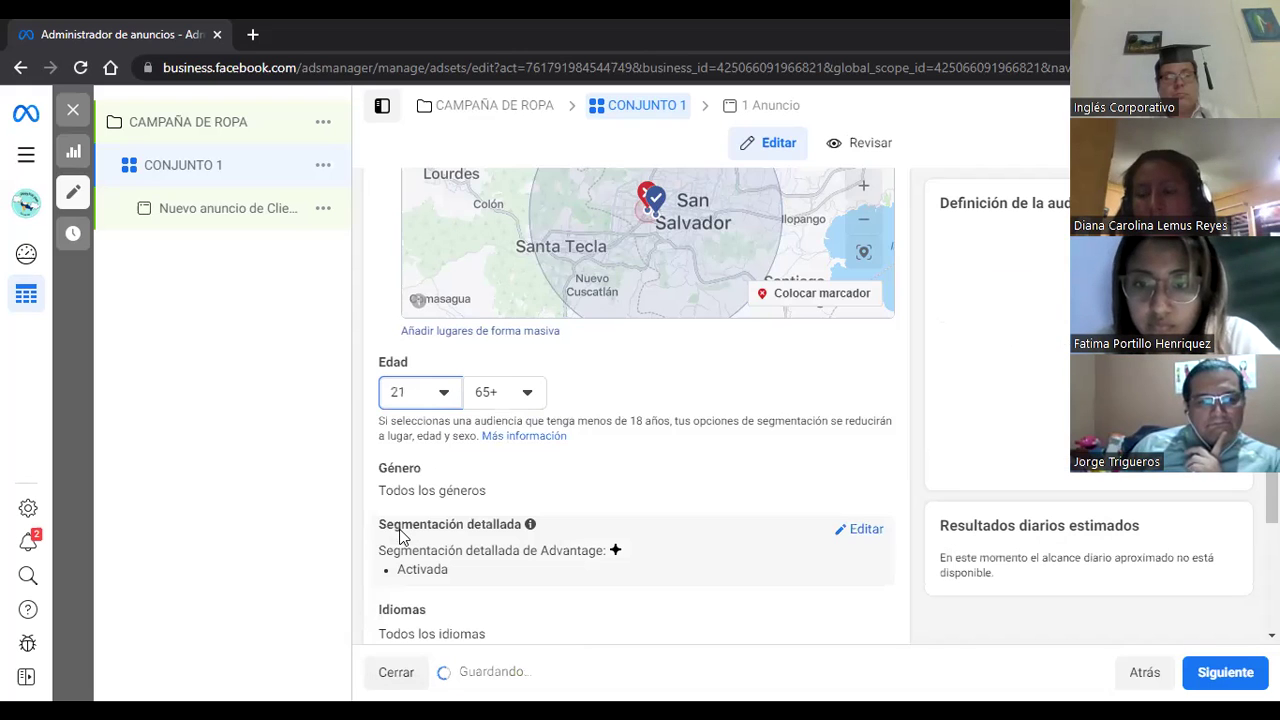
# Set the audience's maximum age to 51.
pyautogui.click(528, 394)
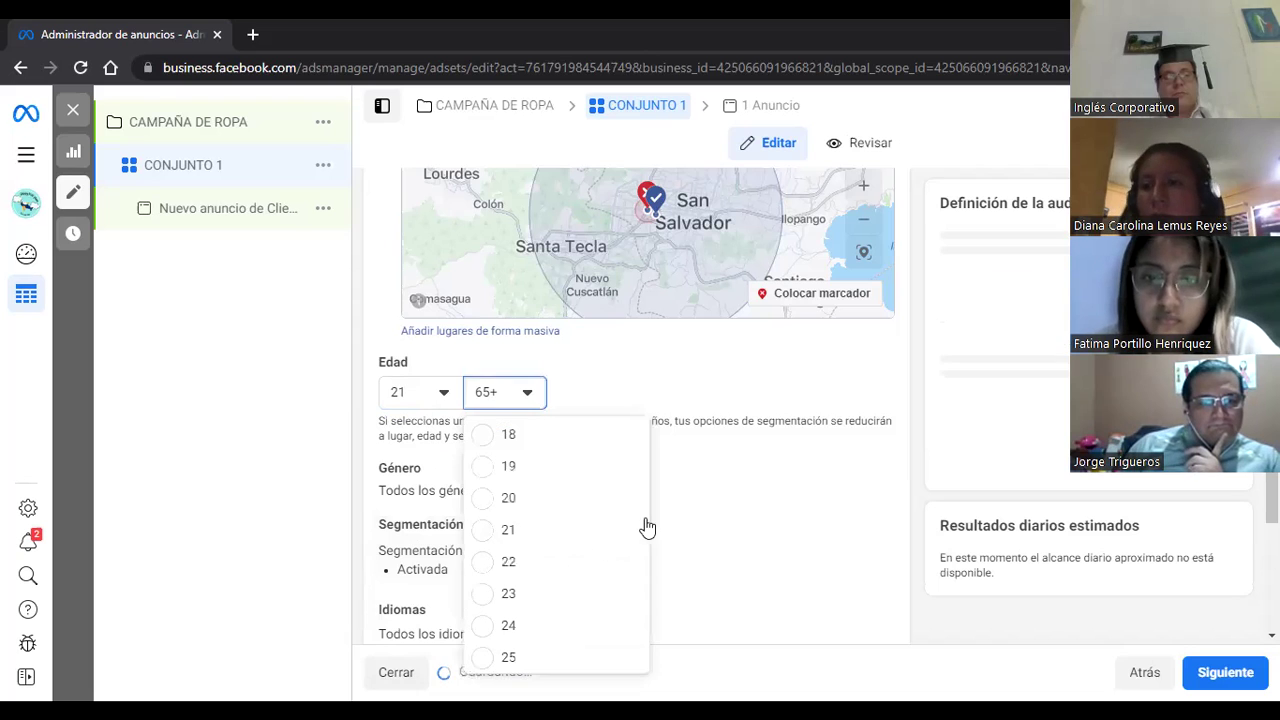
pyautogui.scroll(-10, 597, 585)
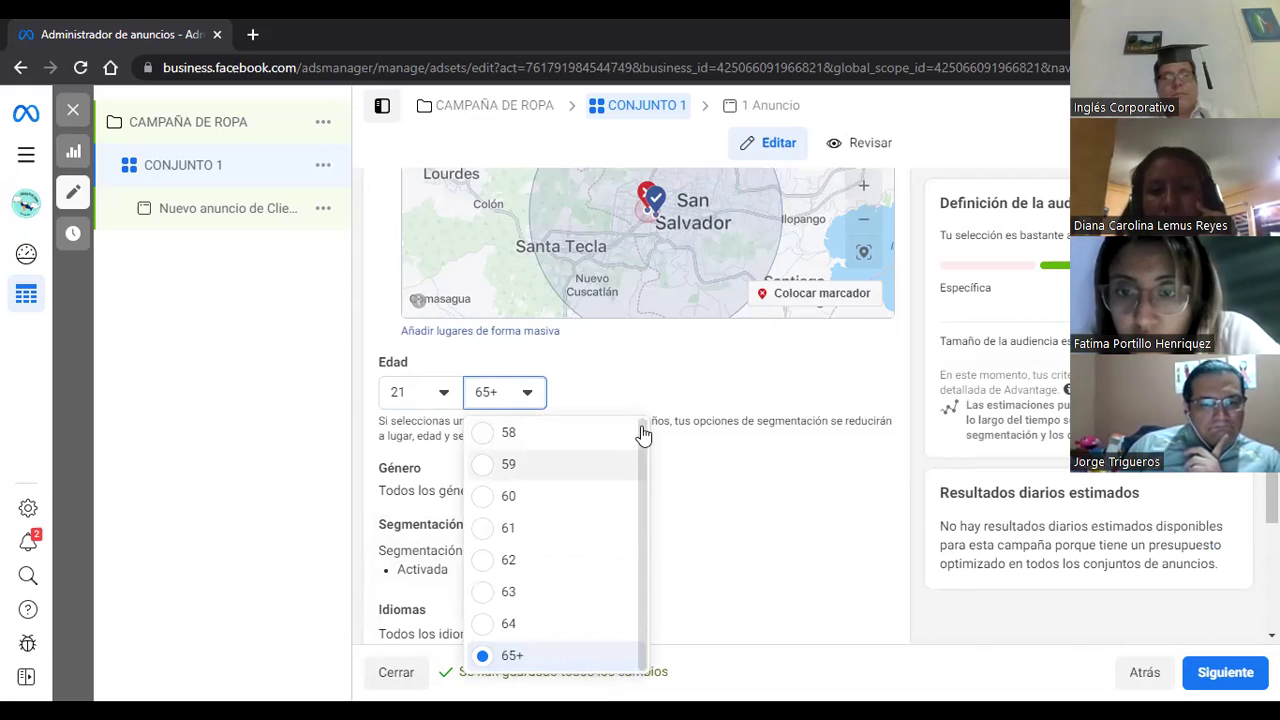
pyautogui.click(513, 406)
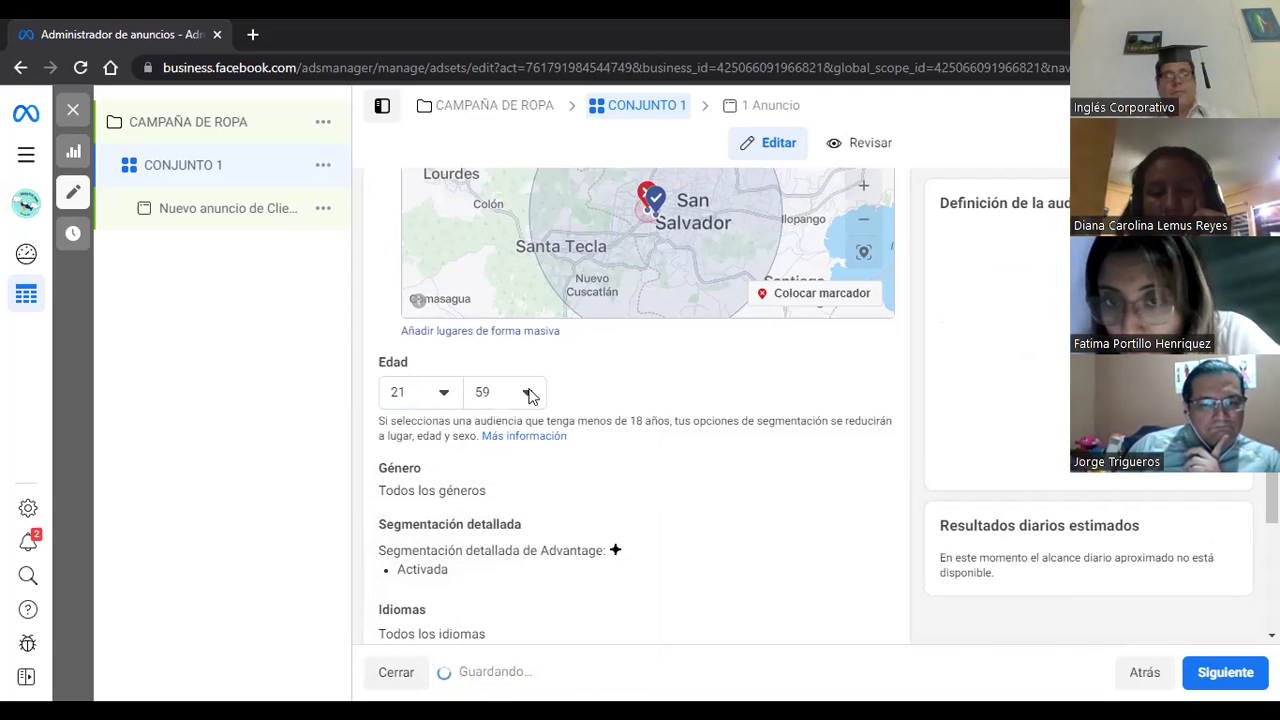
pyautogui.click(528, 393)
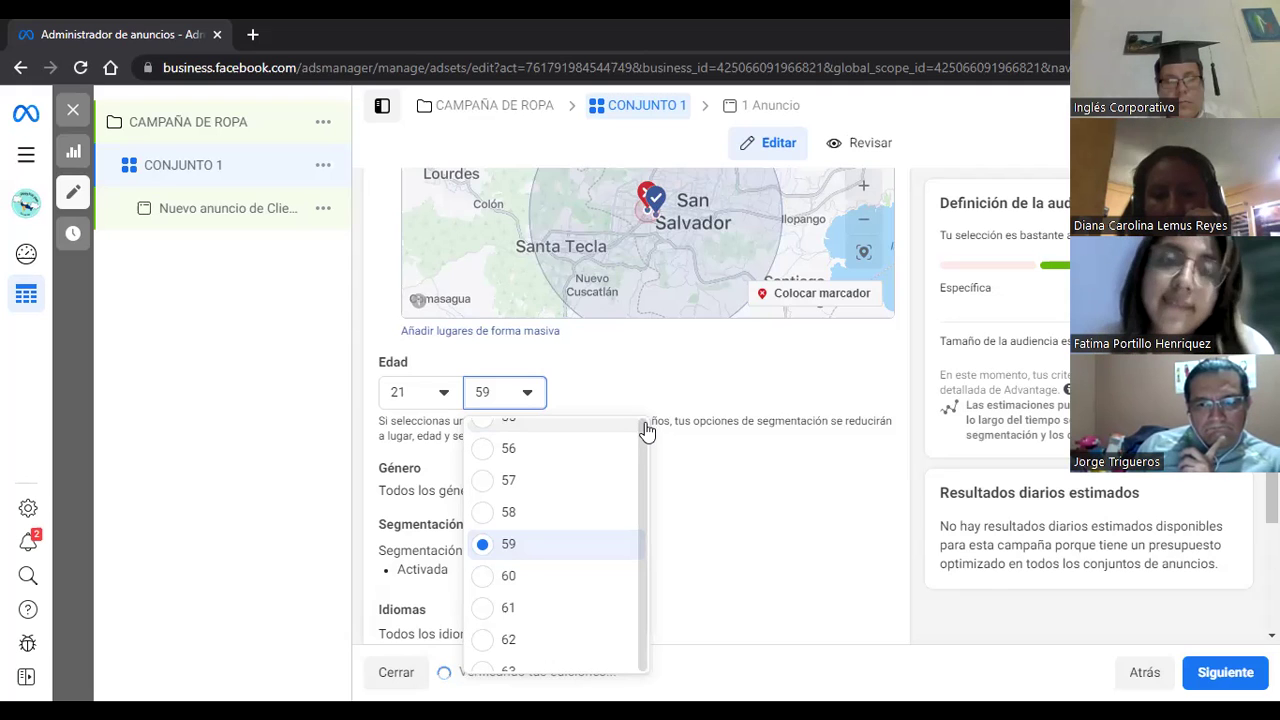
pyautogui.click(646, 421)
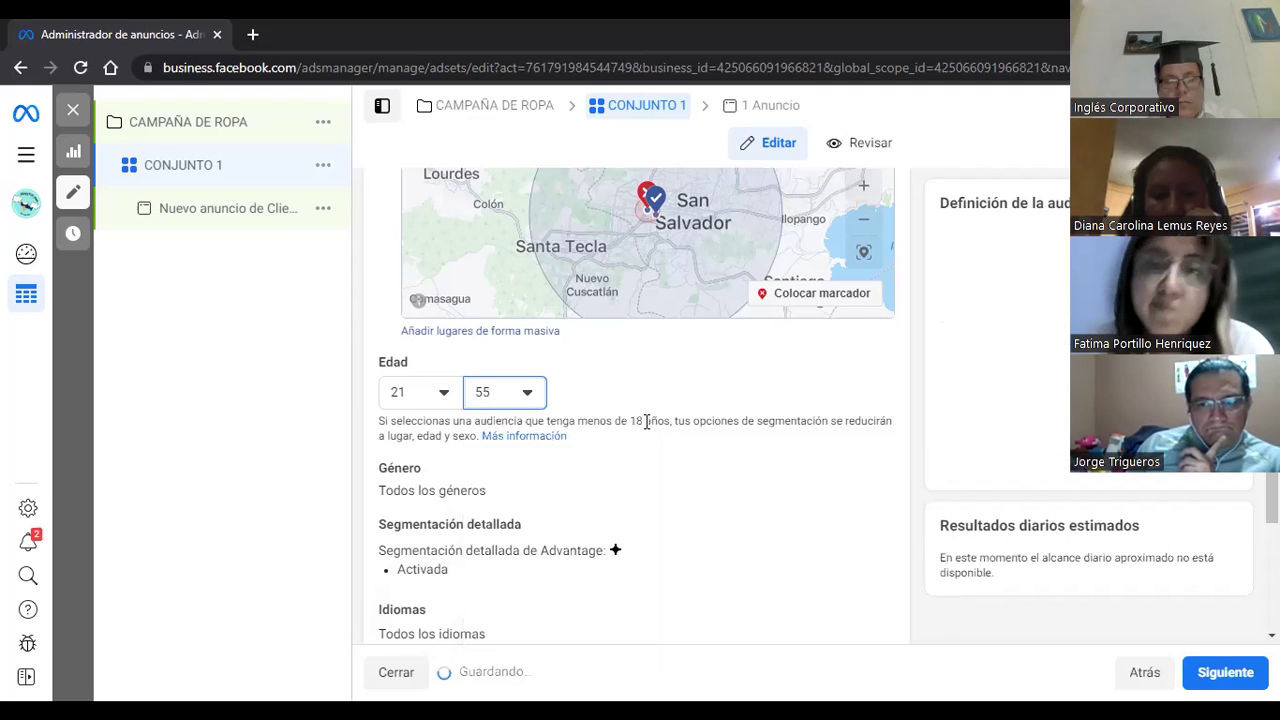
pyautogui.click(529, 393)
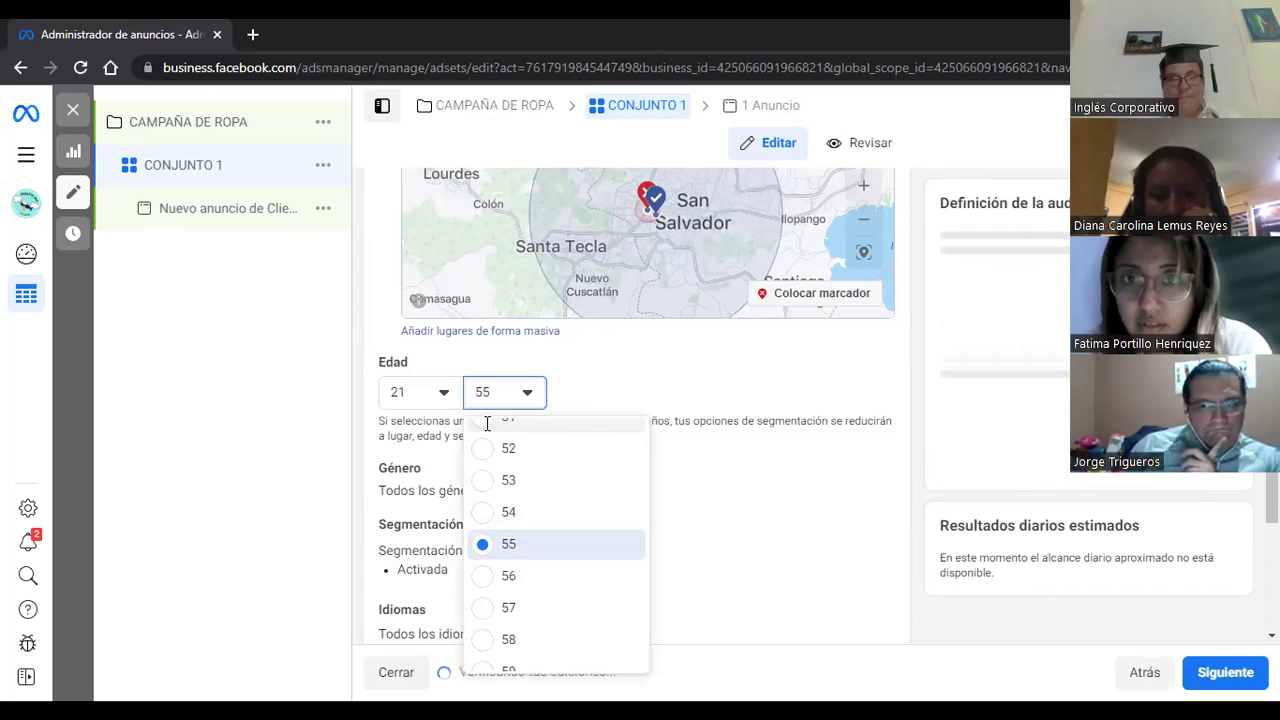
pyautogui.click(564, 431)
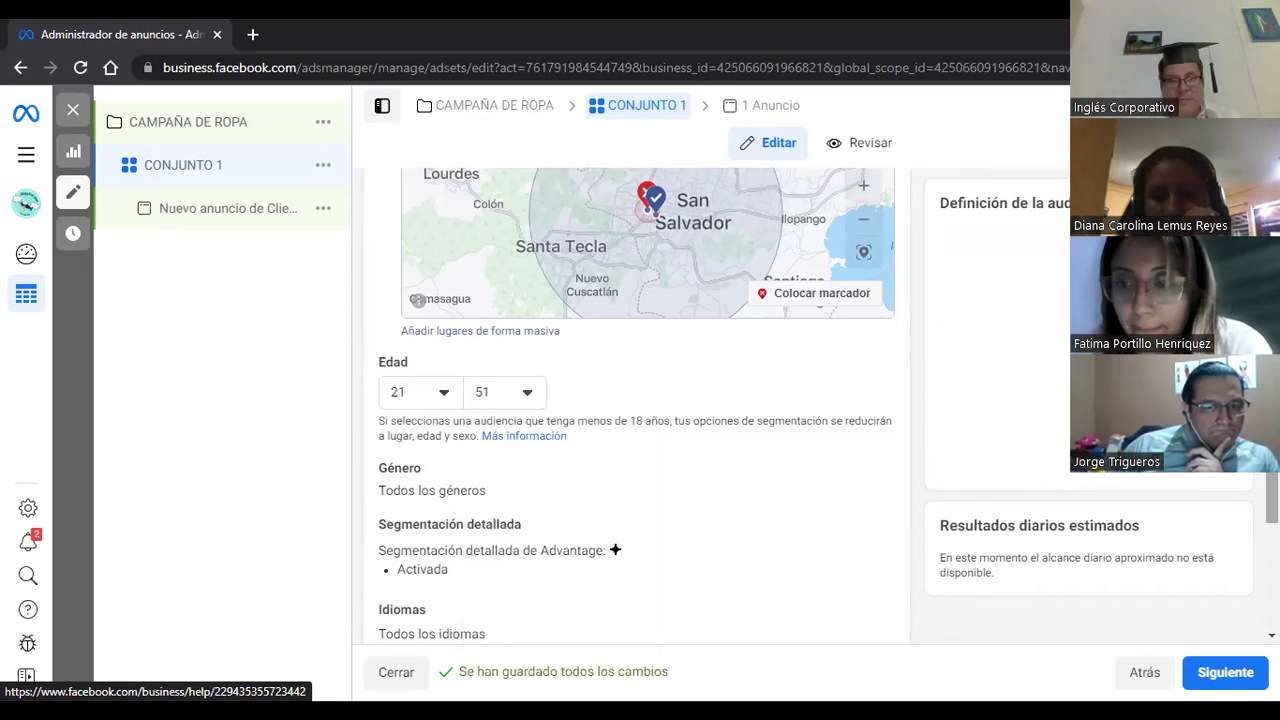
# Restrict the audience's gender to Mujeres.
pyautogui.scroll(-2, 636, 400)
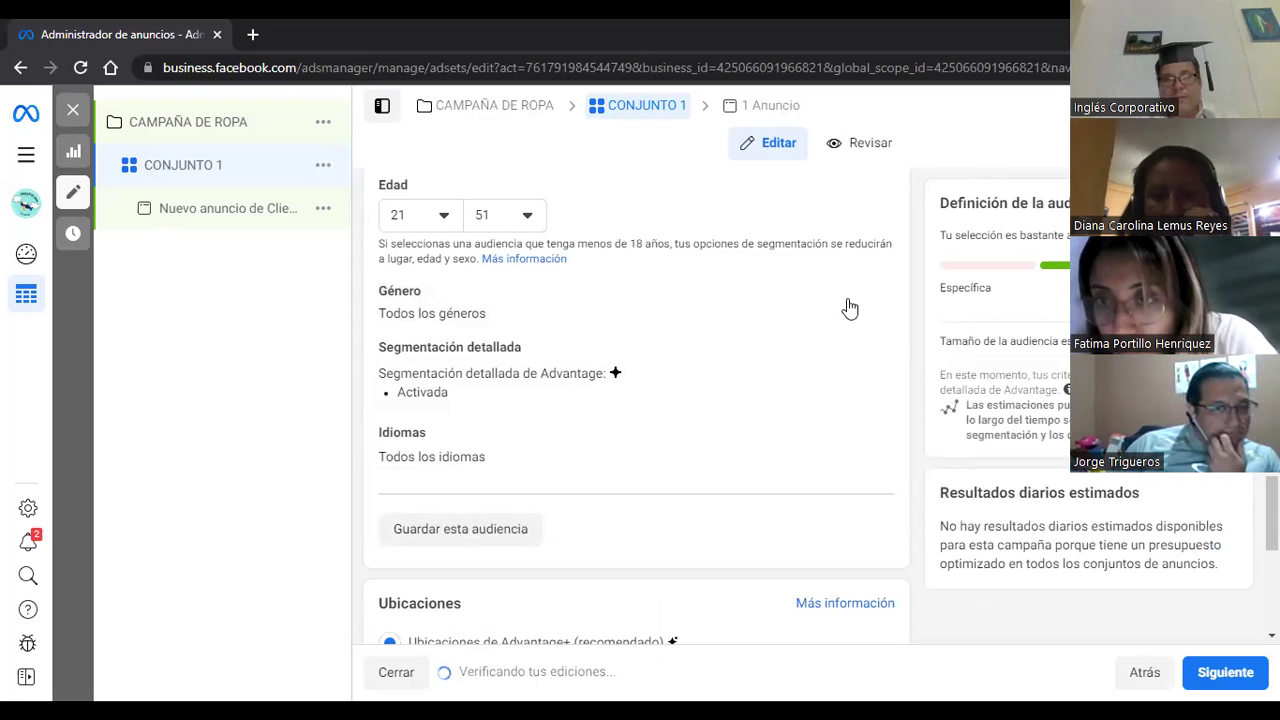
pyautogui.click(866, 293)
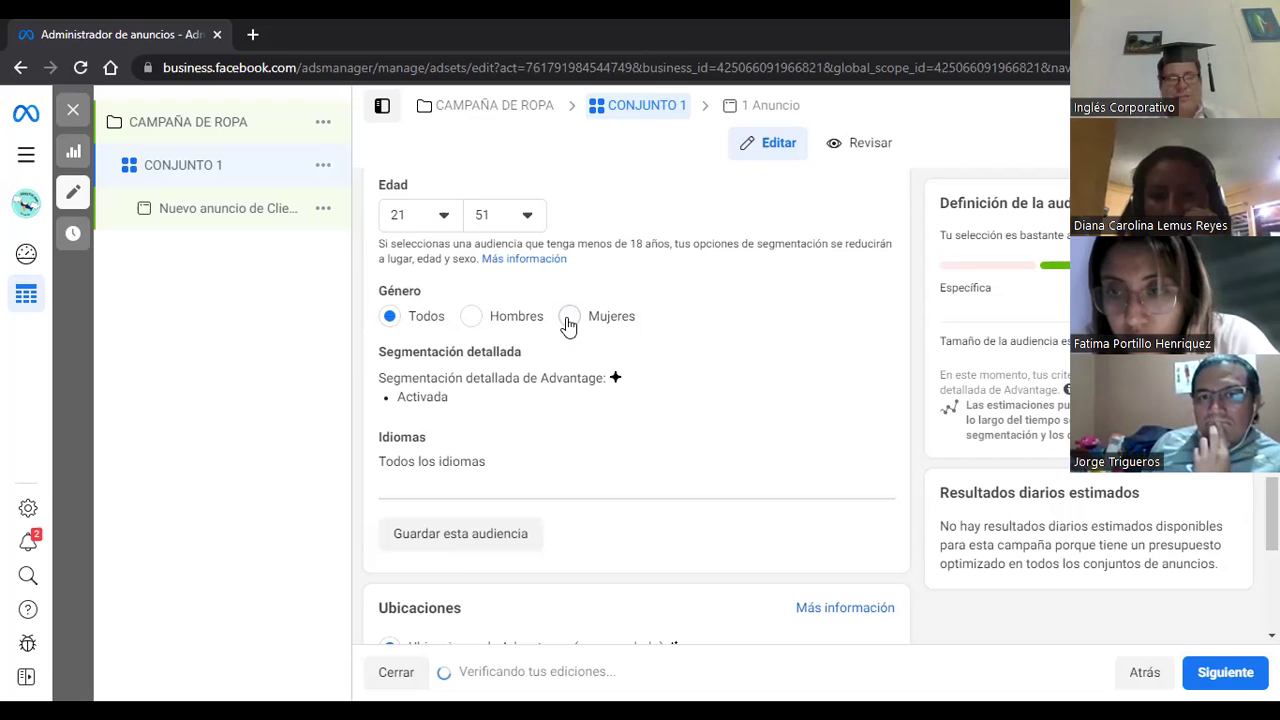
pyautogui.click(568, 318)
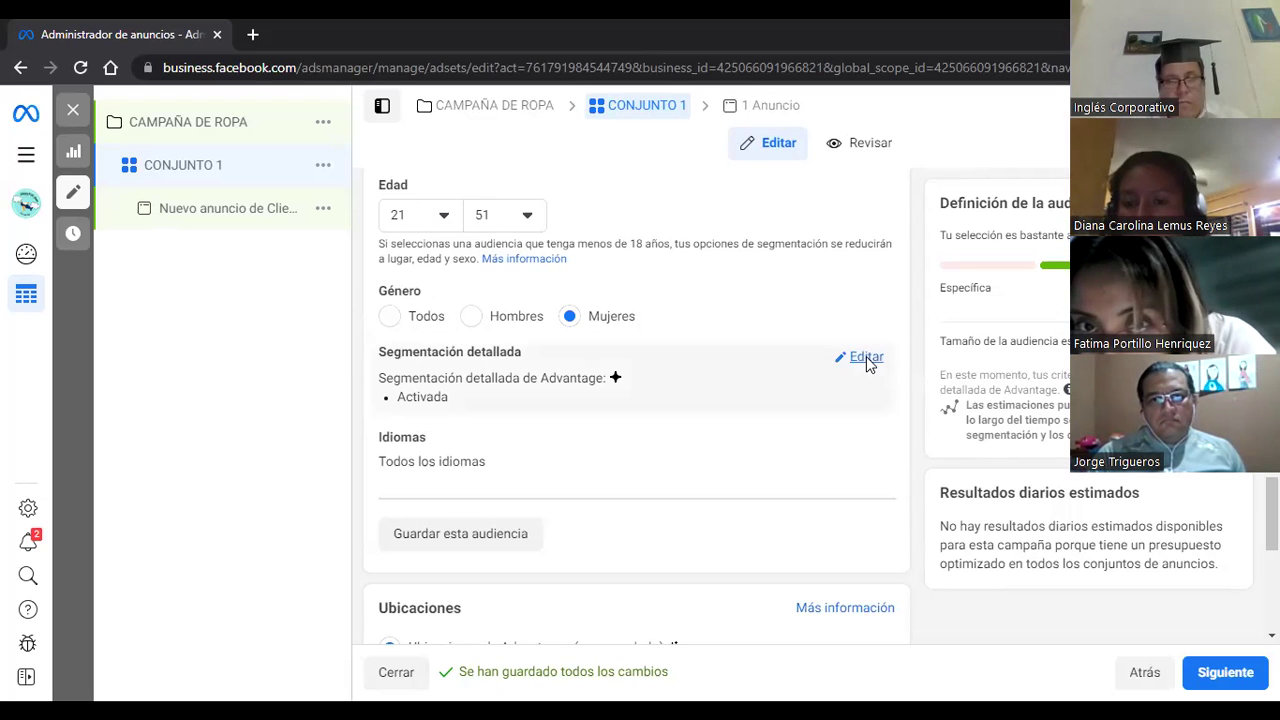
# Open the detailed targeting for editing and browse the demographic categories Padres and Relación, including the Situación sentimental options.
pyautogui.click(866, 358)
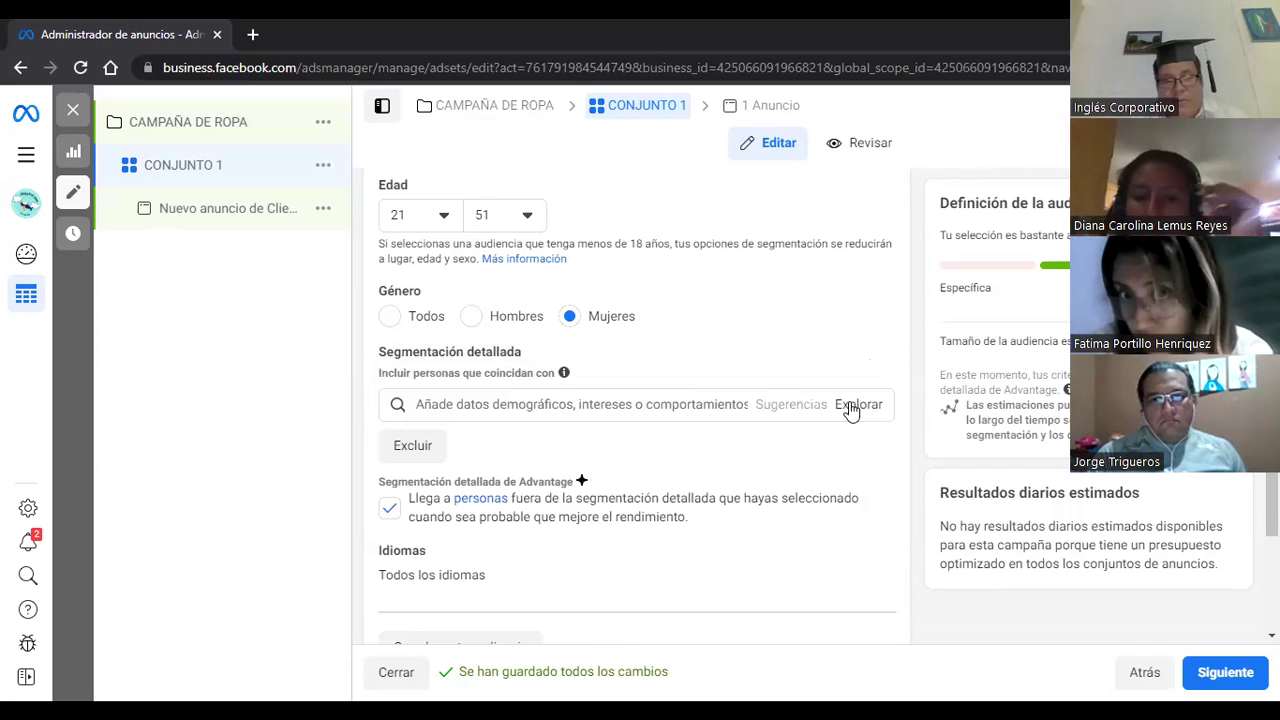
pyautogui.click(392, 452)
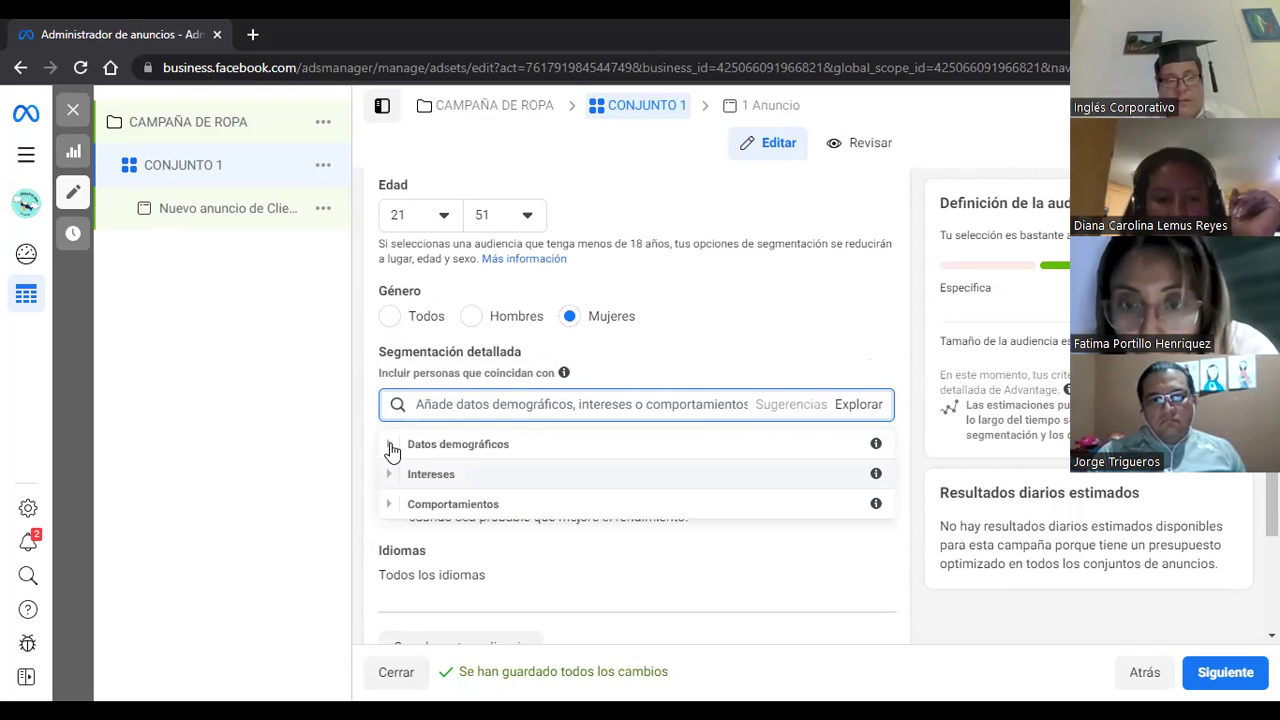
pyautogui.click(391, 447)
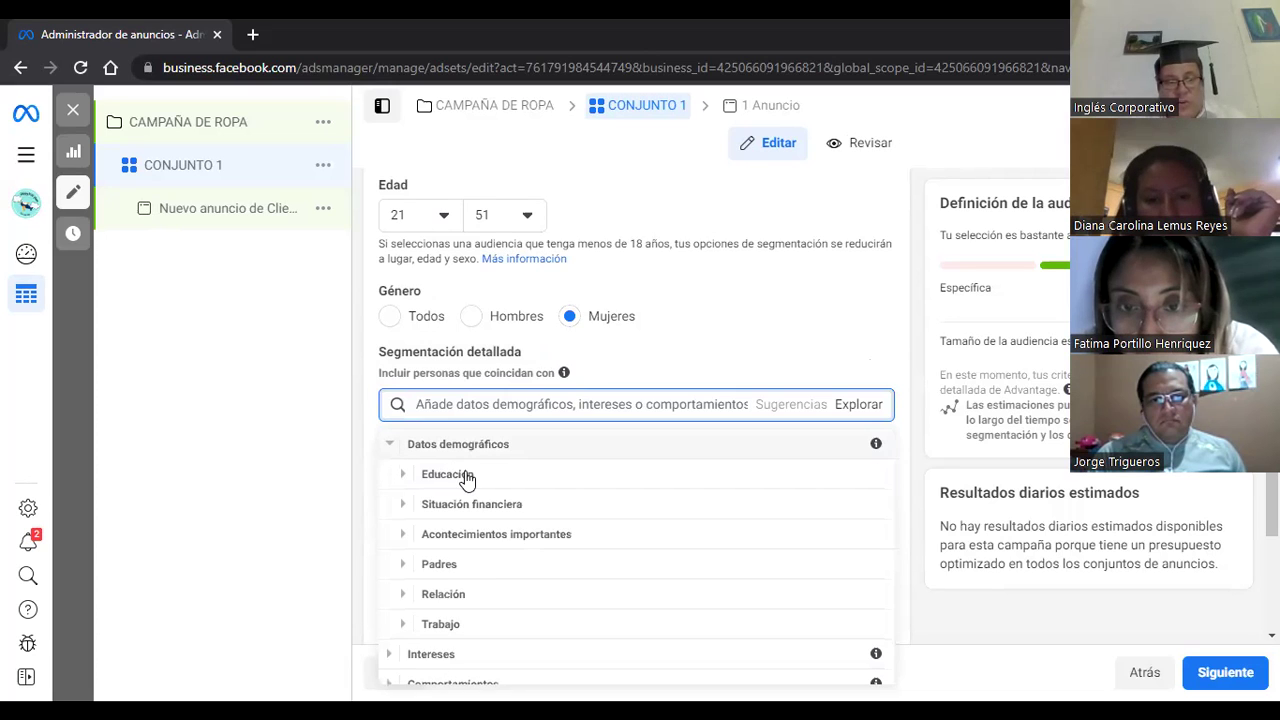
pyautogui.click(401, 567)
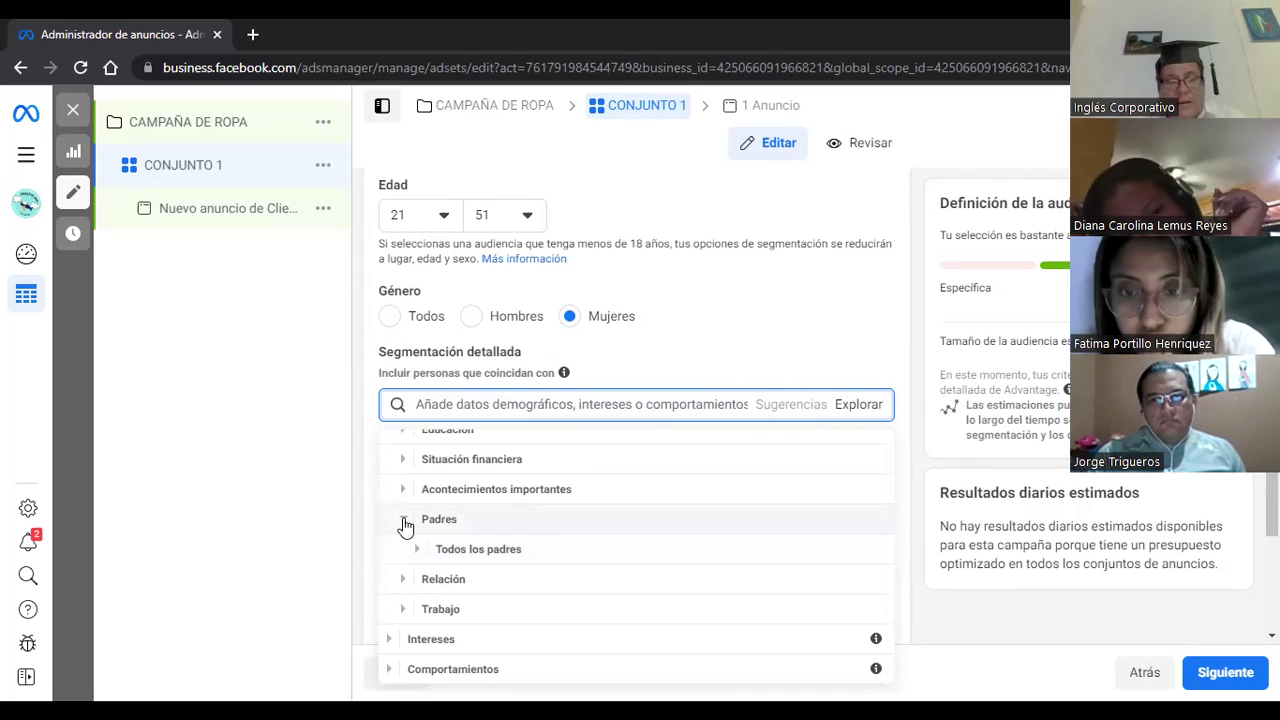
pyautogui.click(404, 522)
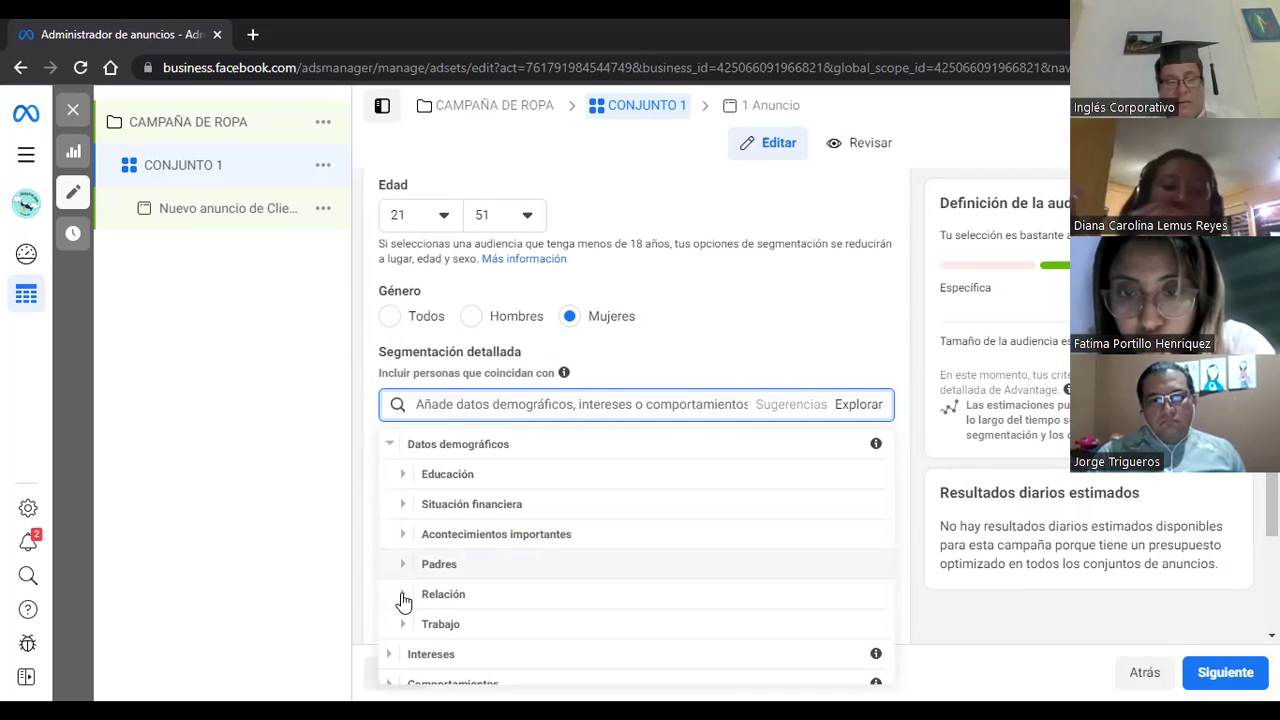
pyautogui.click(403, 597)
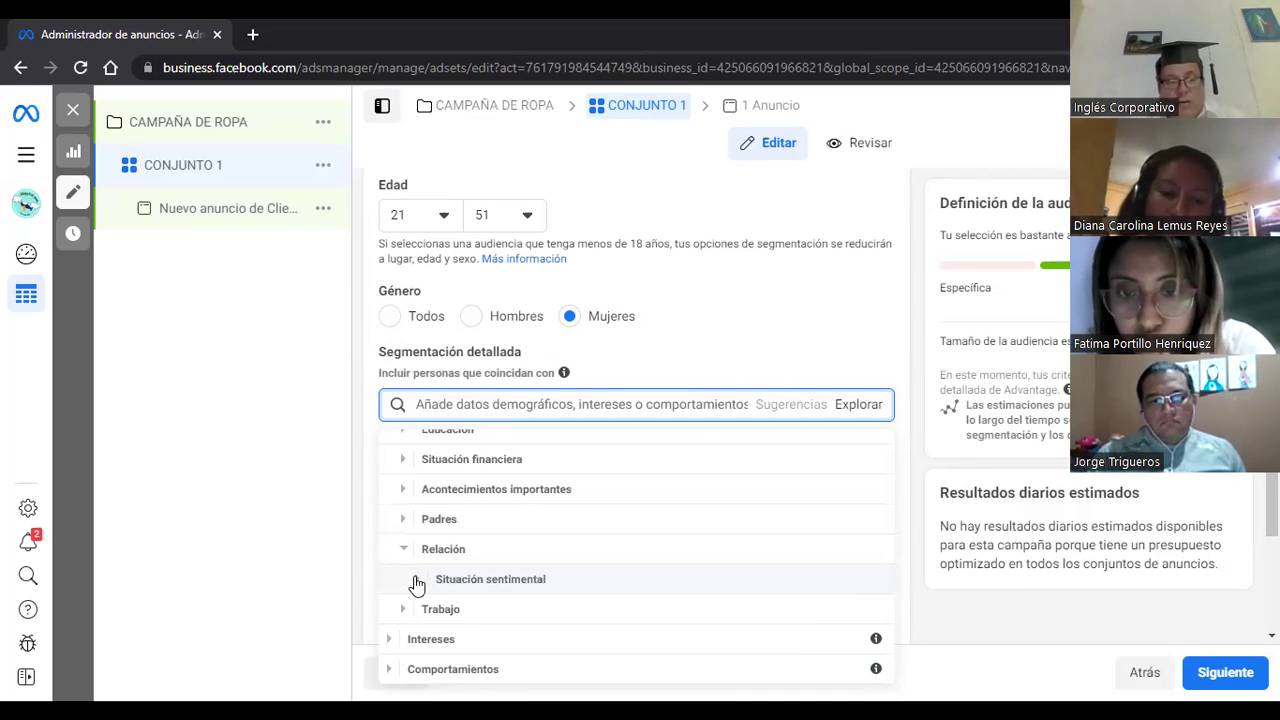
pyautogui.click(417, 581)
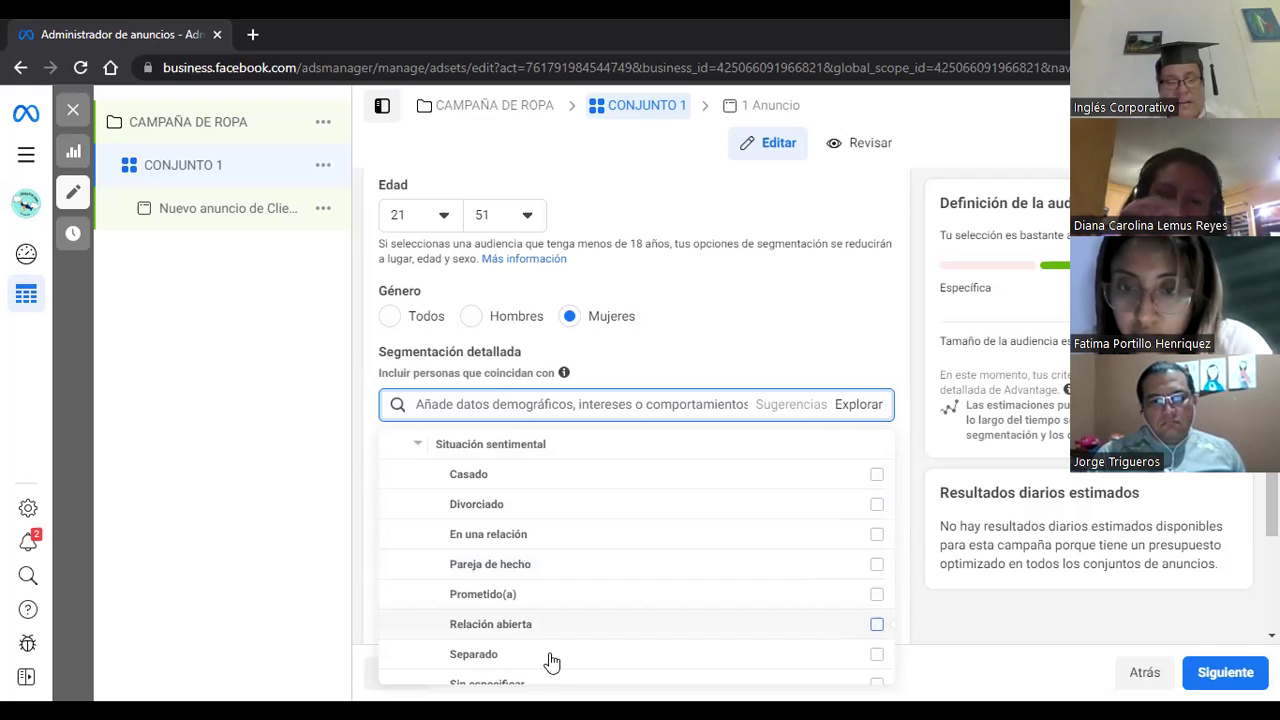
pyautogui.moveTo(548, 665)
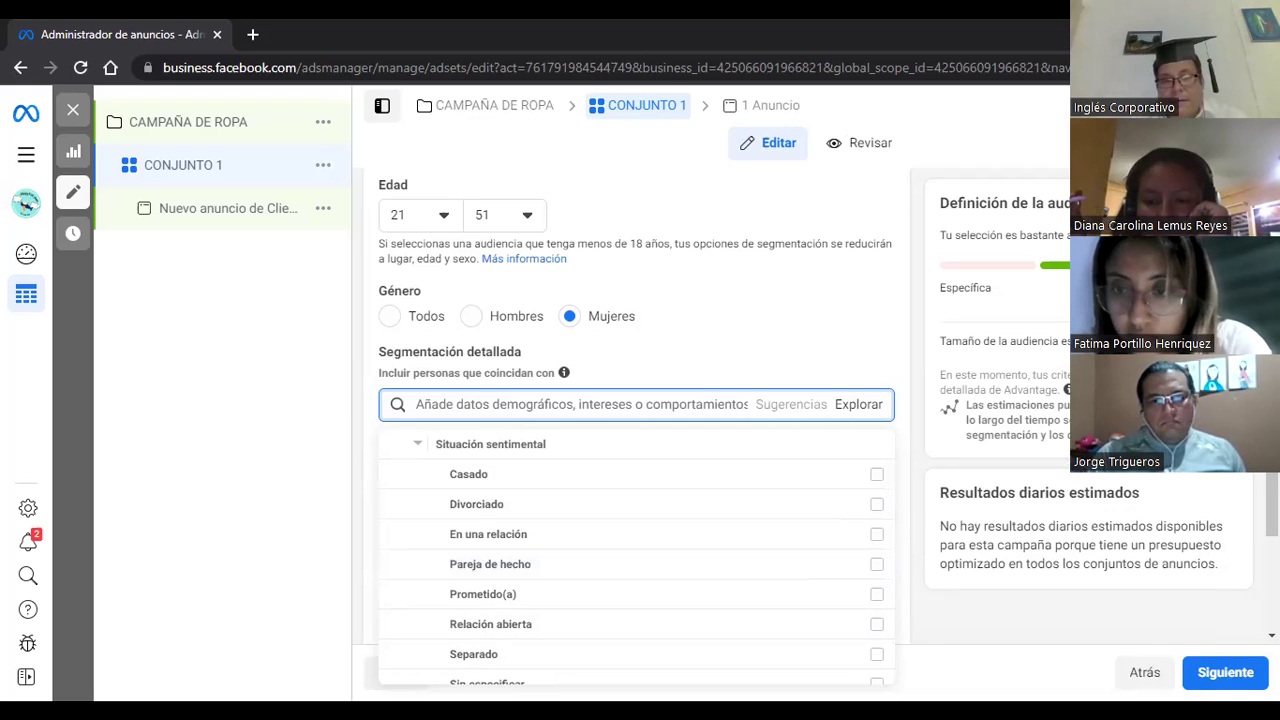
pyautogui.scroll(-1, 674, 462)
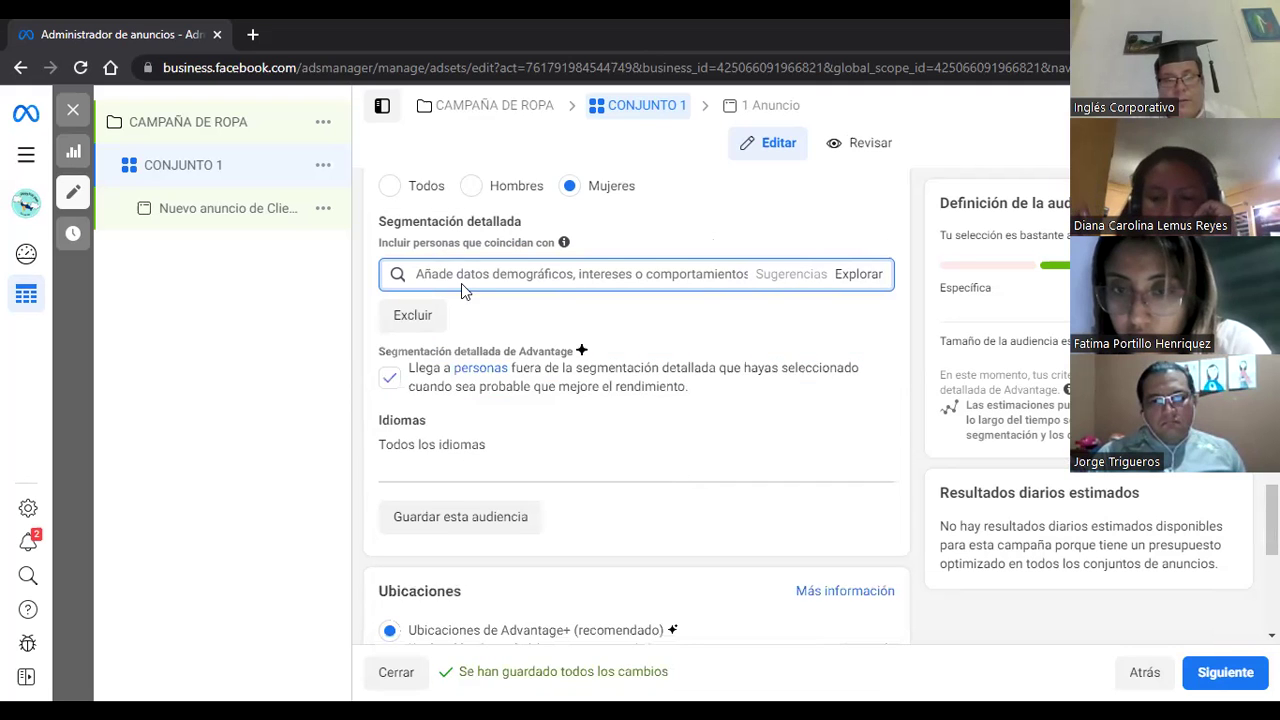
# Add the interest Women's clothing (apparel) from Shopping and fashion > Clothing (apparel) to the detailed targeting.
pyautogui.click(866, 280)
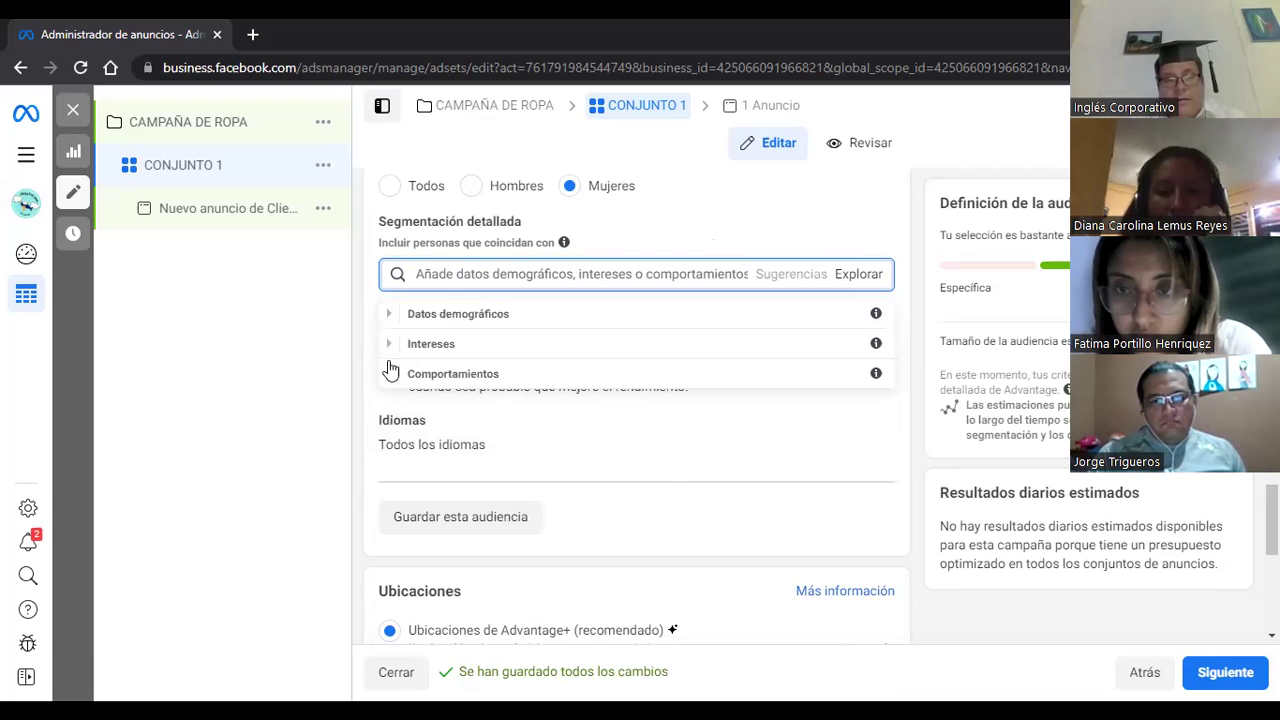
pyautogui.click(388, 344)
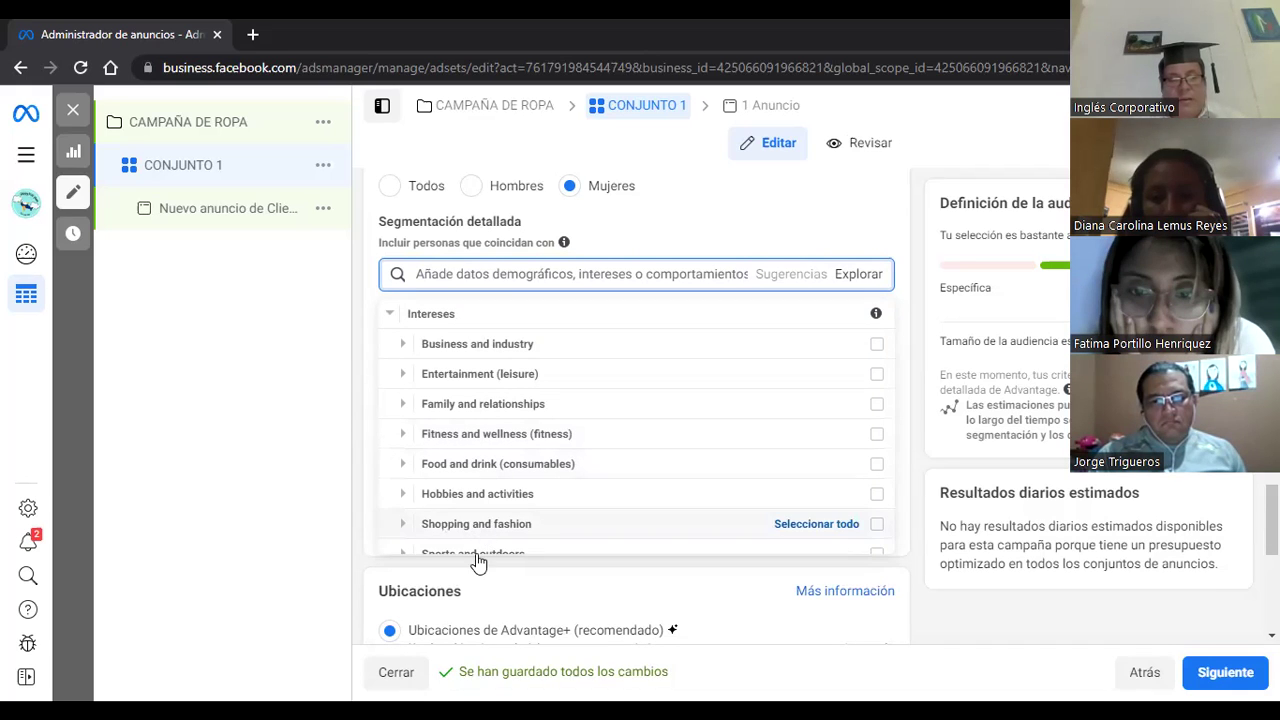
pyautogui.click(400, 528)
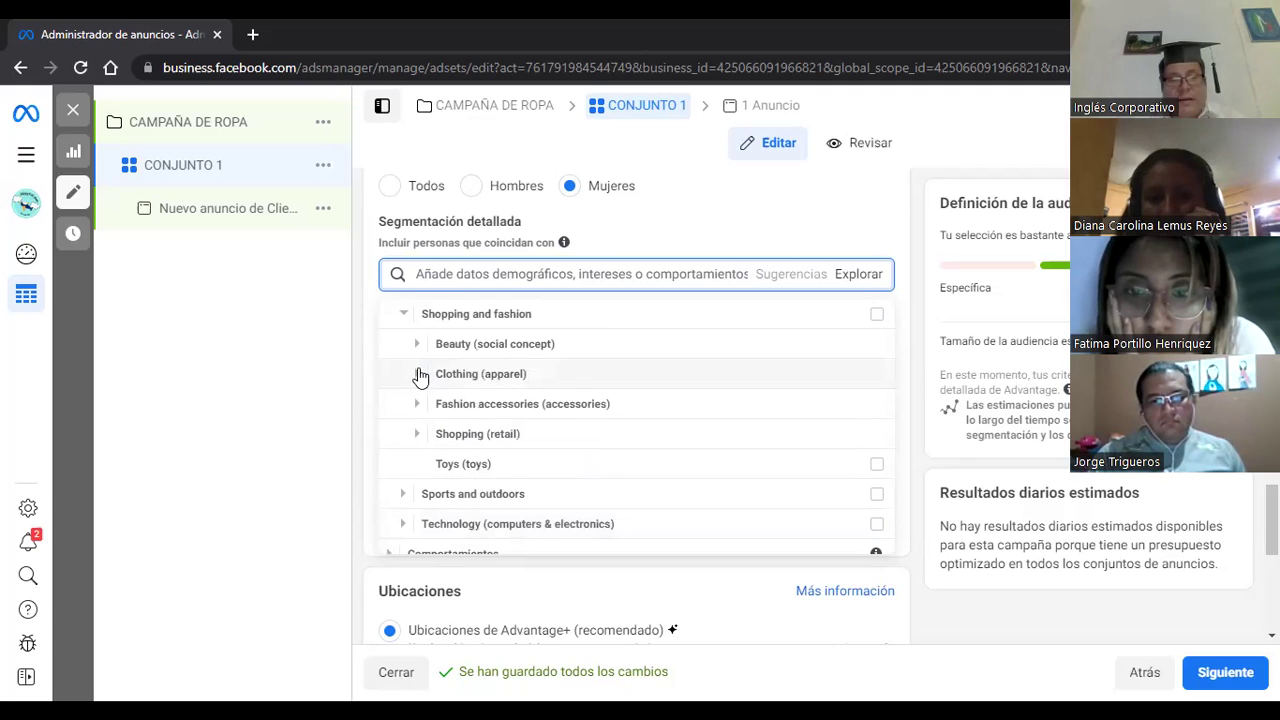
pyautogui.click(418, 374)
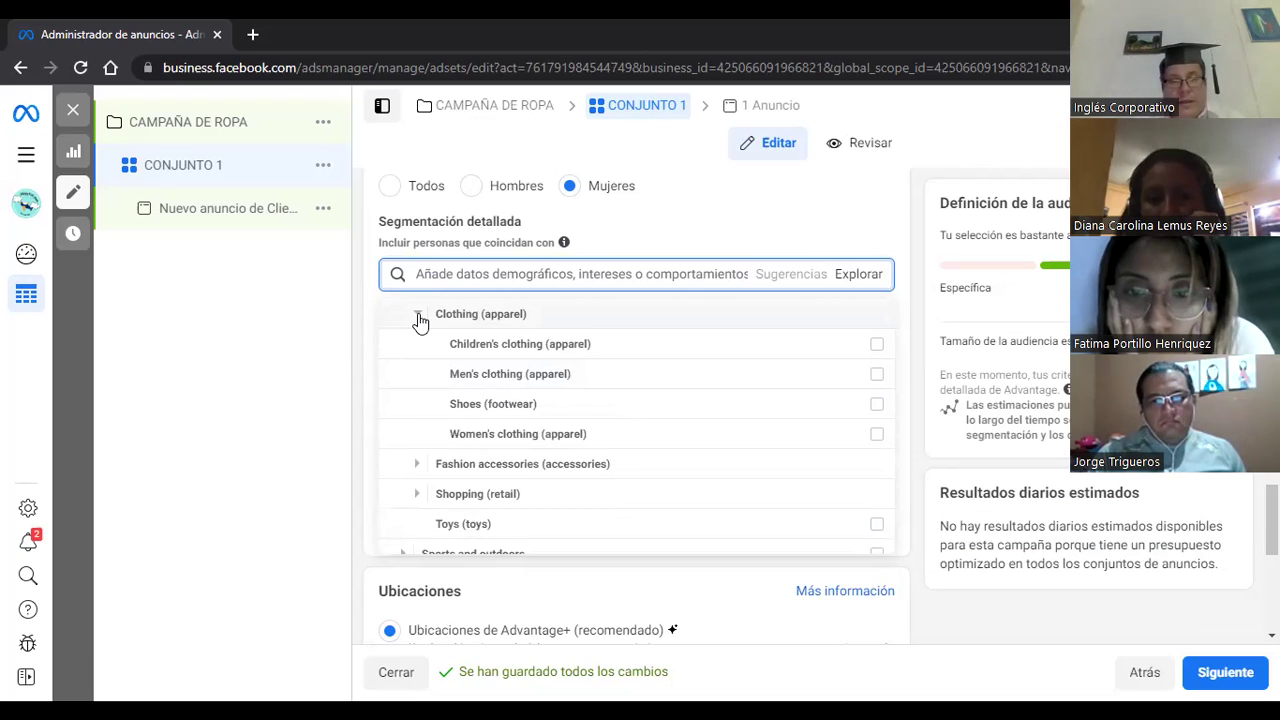
pyautogui.click(877, 441)
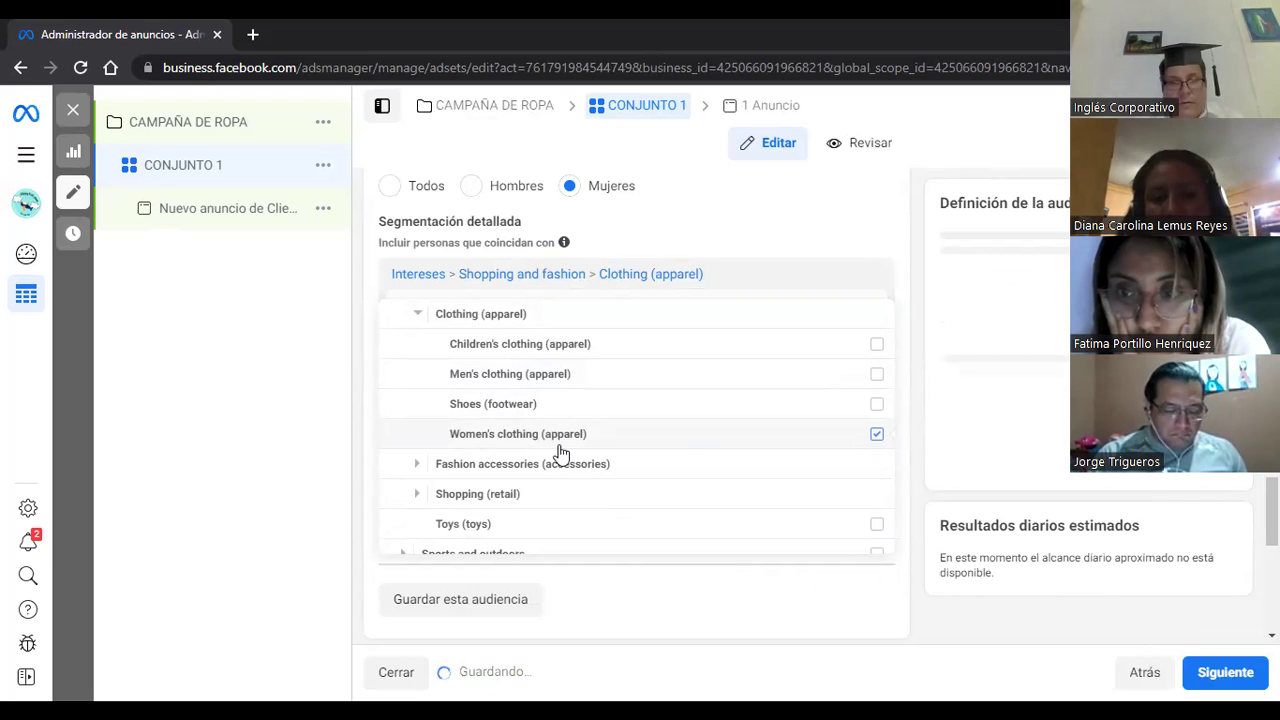
# Review the Shopping (retail) interest options, close the list and check the details of the added Women's clothing interest.
pyautogui.click(418, 315)
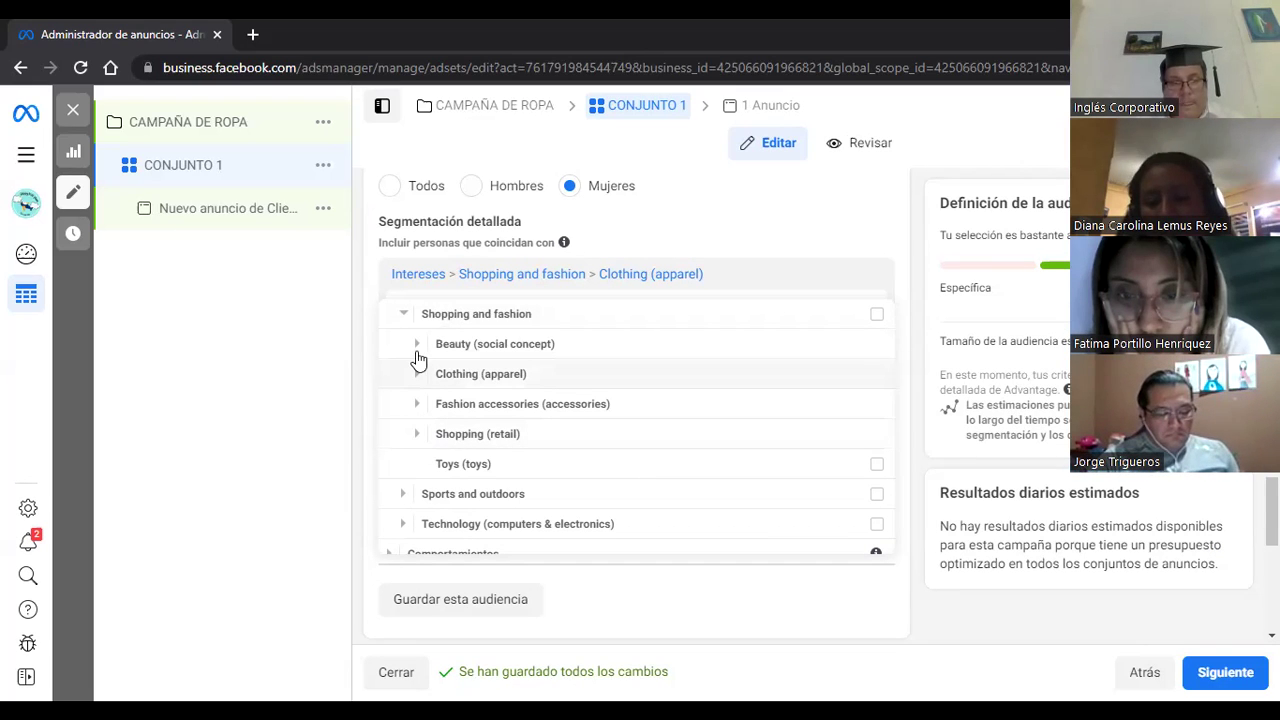
pyautogui.click(417, 434)
pyautogui.moveTo(414, 443)
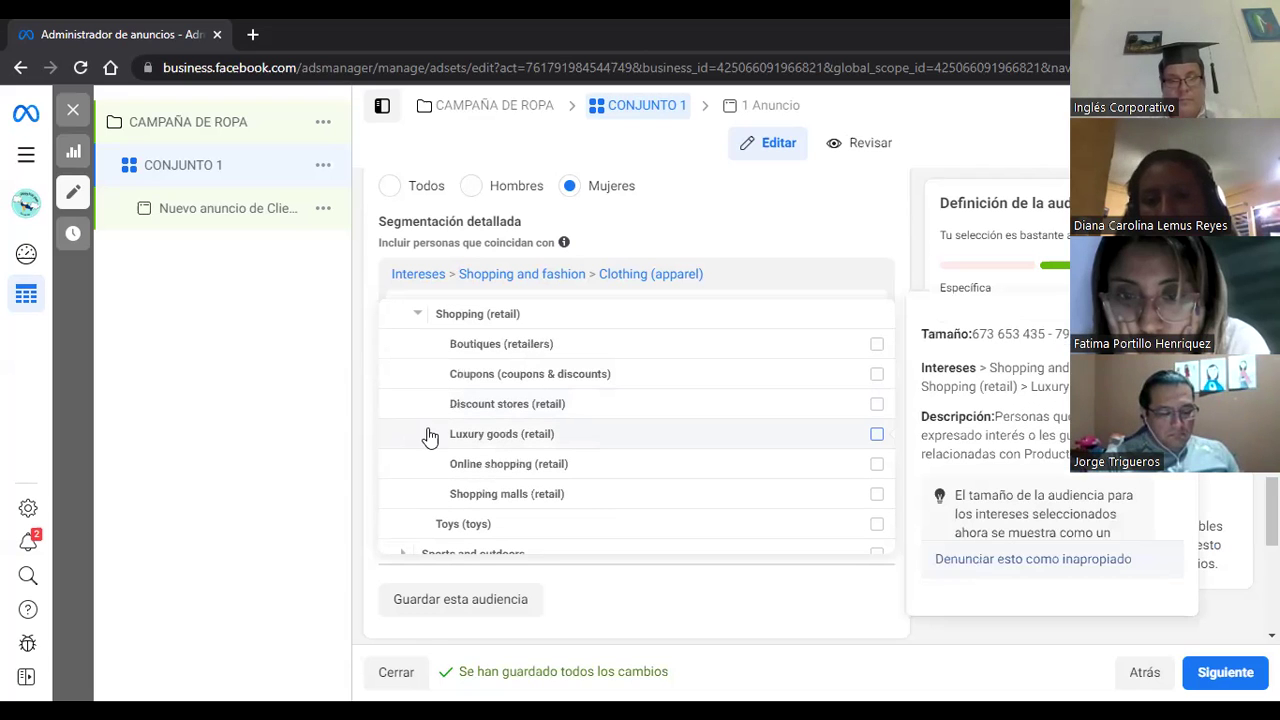
pyautogui.click(733, 230)
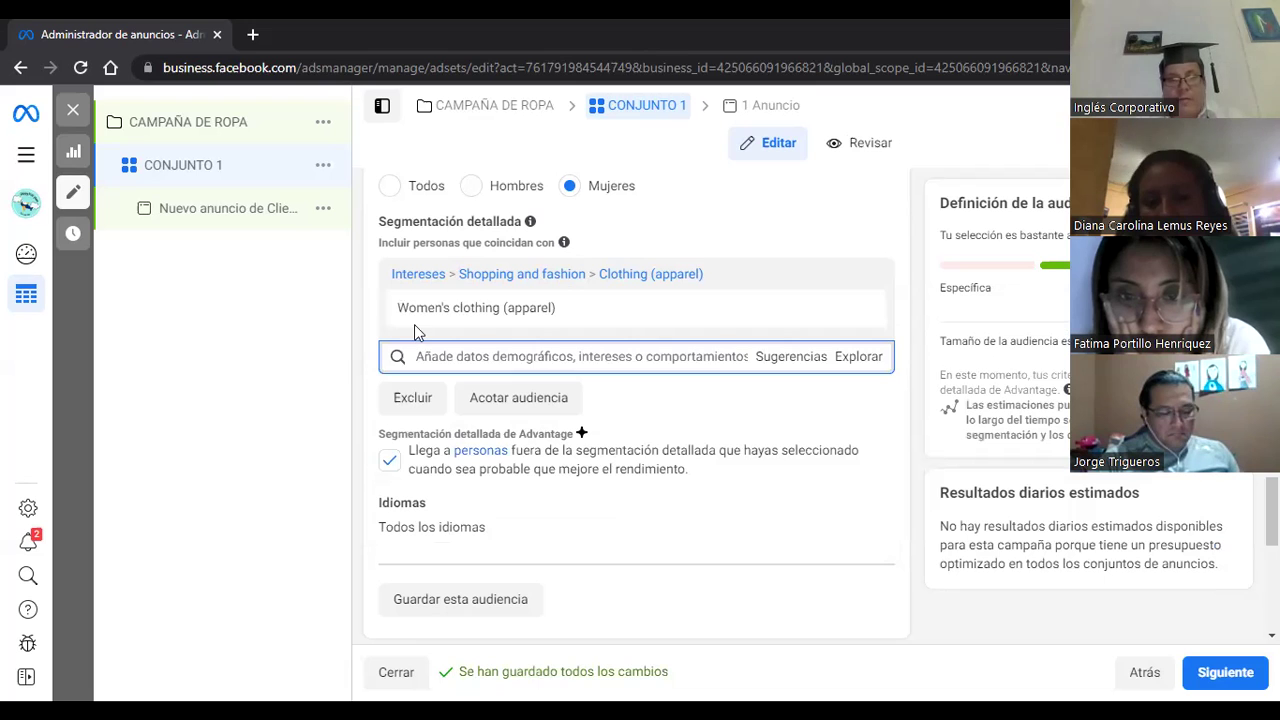
pyautogui.moveTo(520, 312)
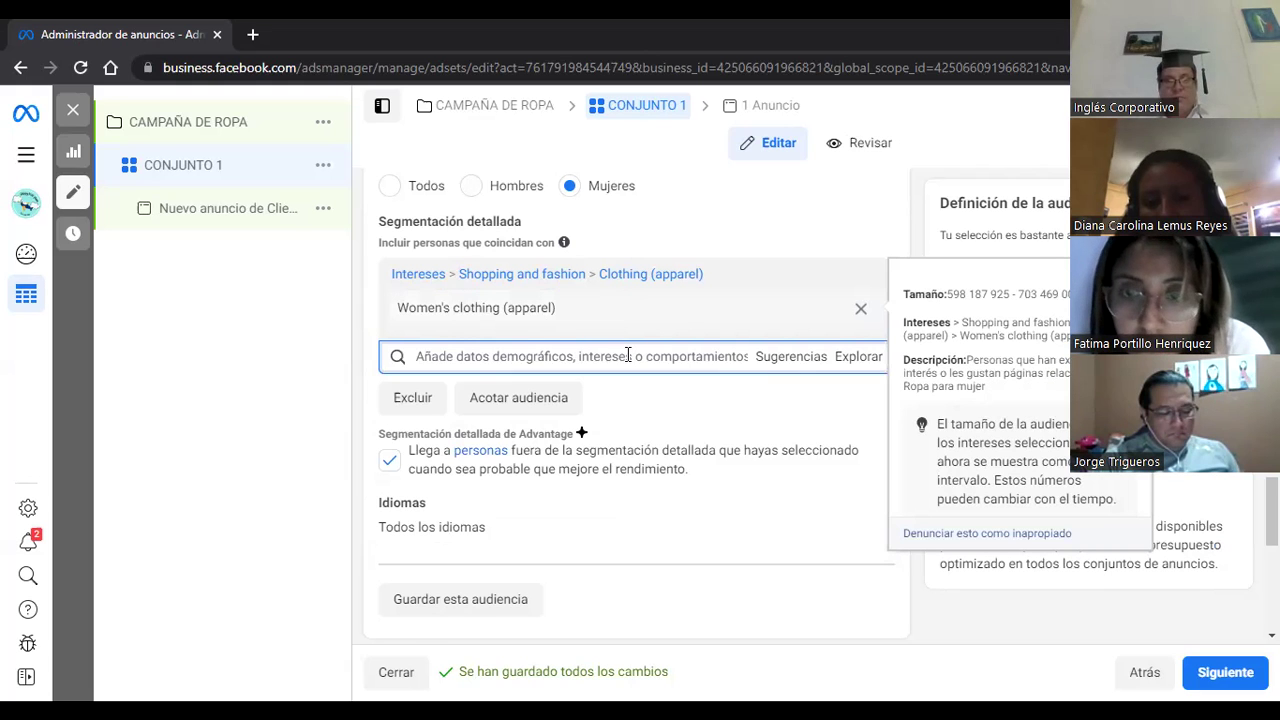
# Add the suggested interests Compras en internet (comercio minorista) and Prendas de vestir (ropa) to the detailed targeting.
pyautogui.click(798, 366)
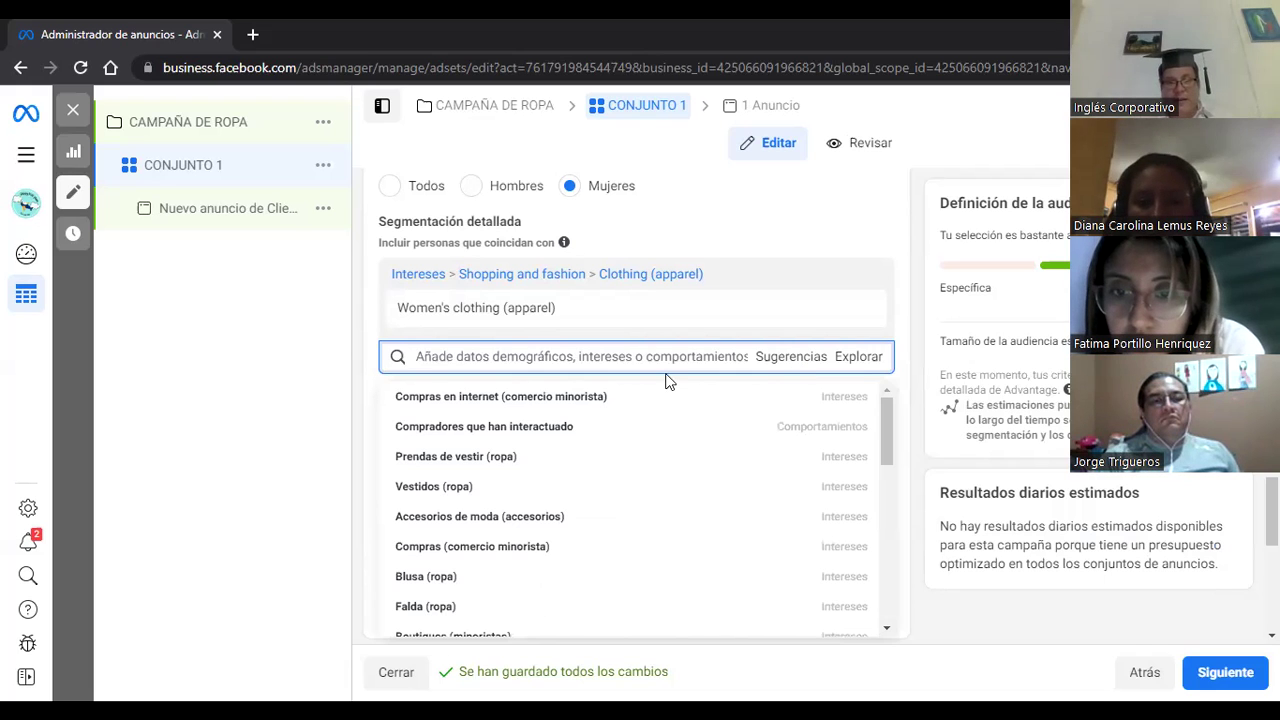
pyautogui.moveTo(566, 406)
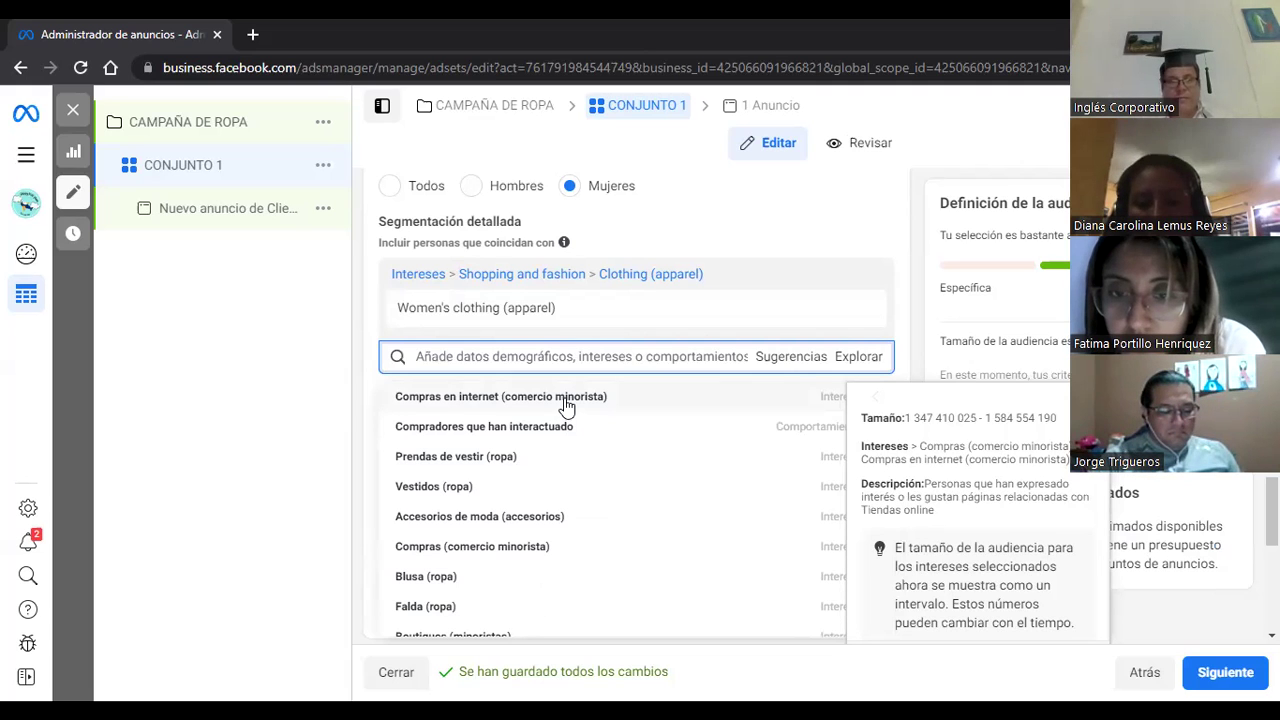
pyautogui.click(567, 398)
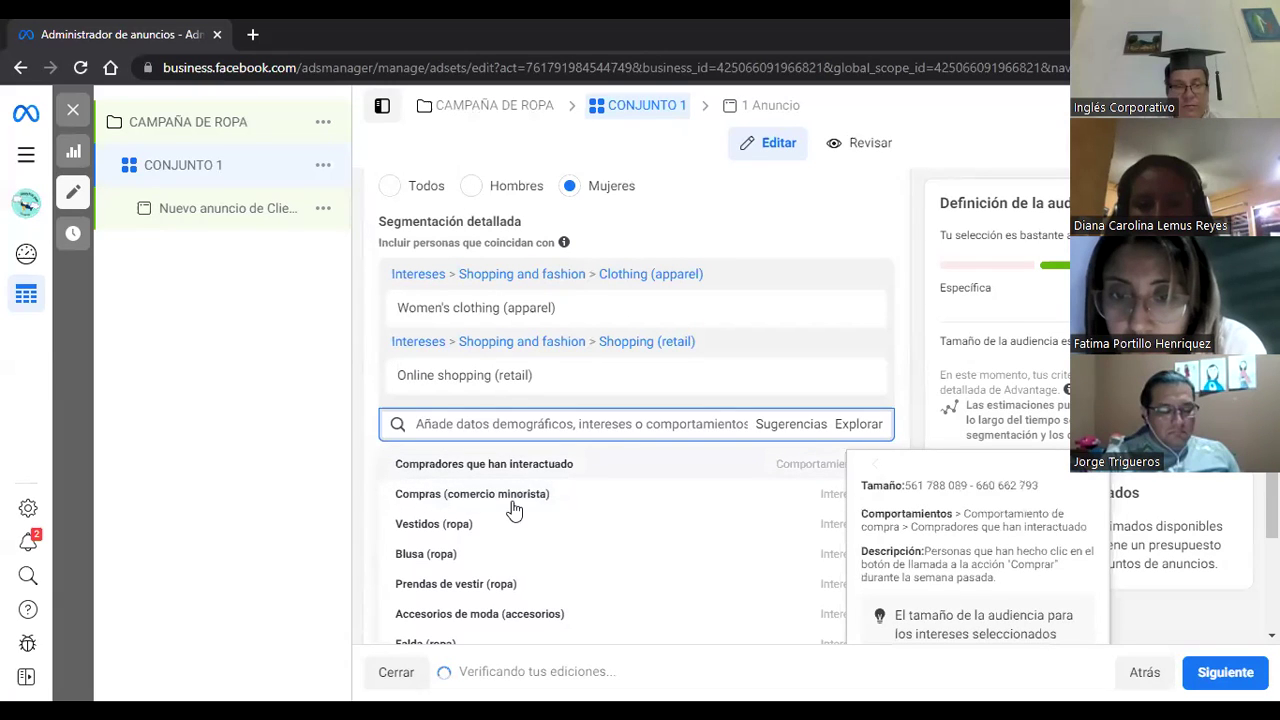
pyautogui.click(470, 586)
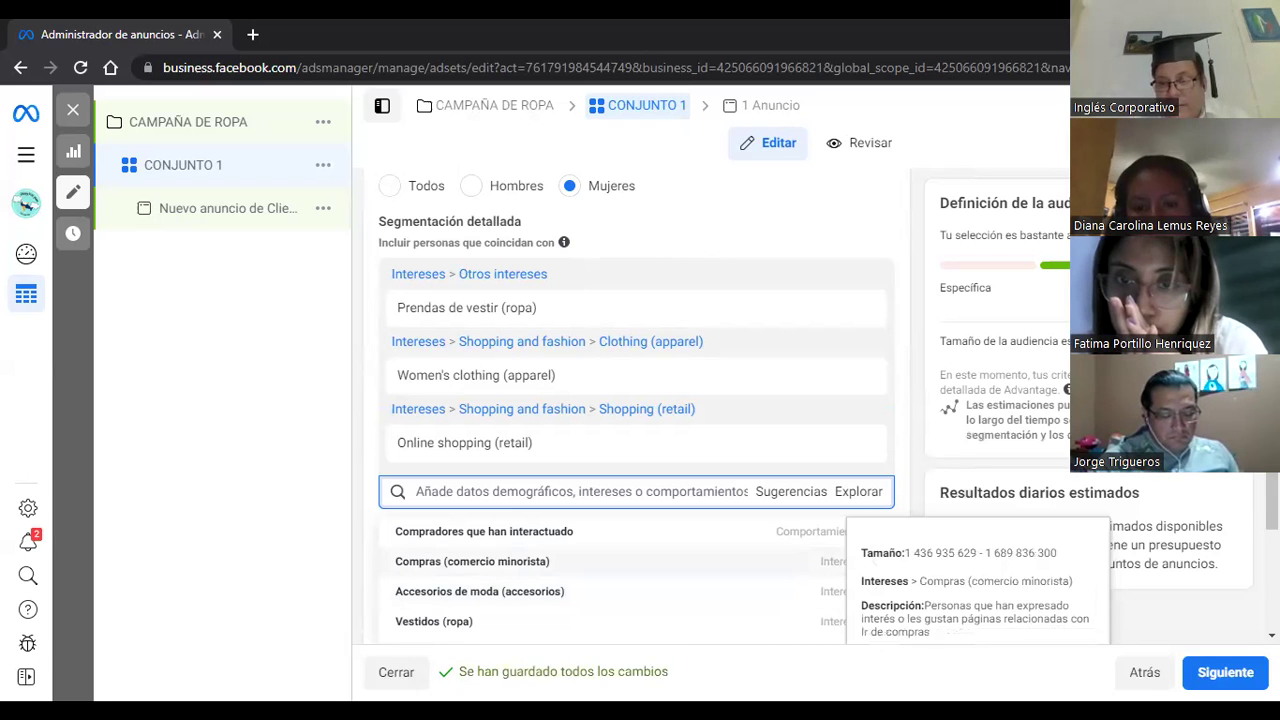
# Add the suggested interests Boutiques (minoristas) and Falda (ropa) to the detailed targeting, then close the suggestions.
pyautogui.scroll(-2, 908, 415)
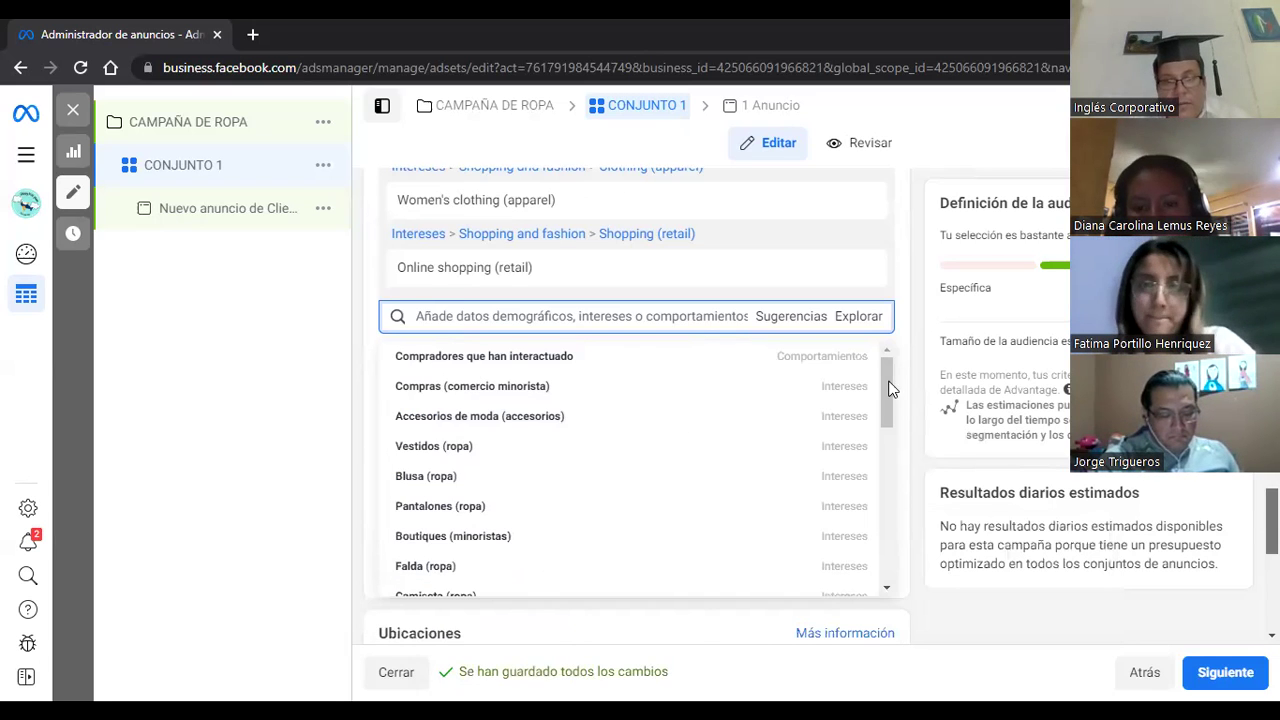
pyautogui.click(908, 415)
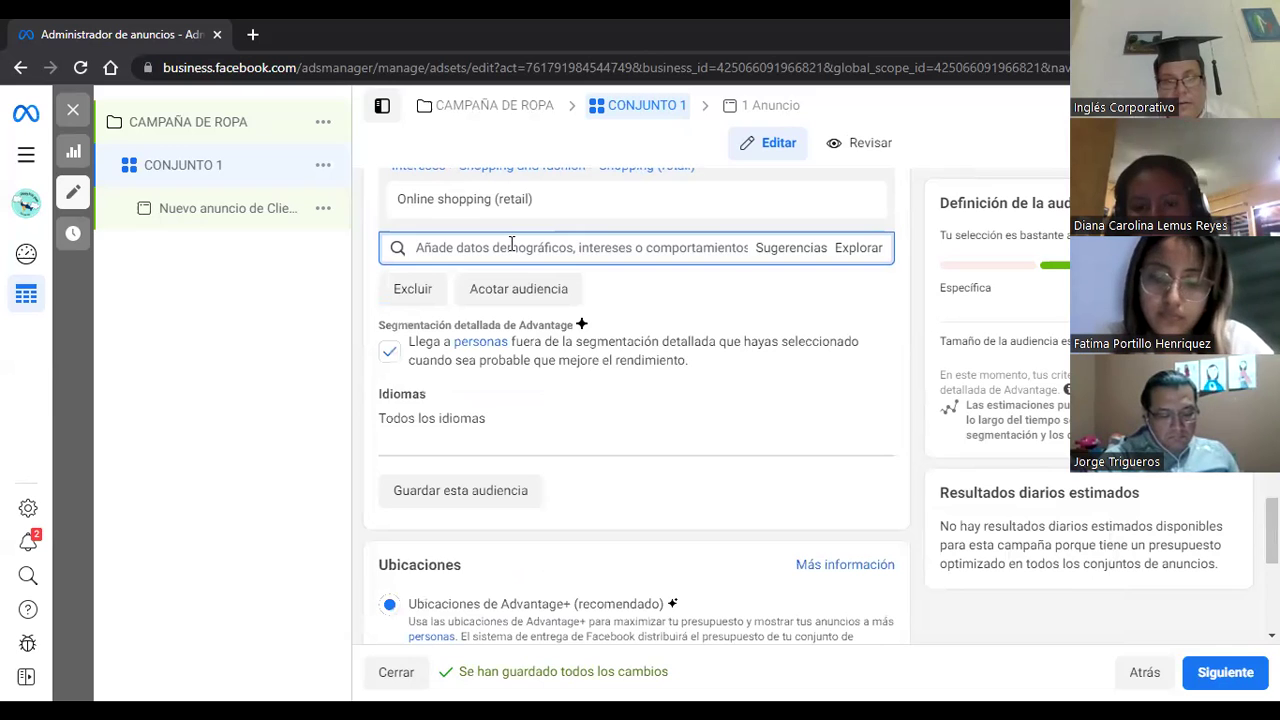
pyautogui.click(770, 254)
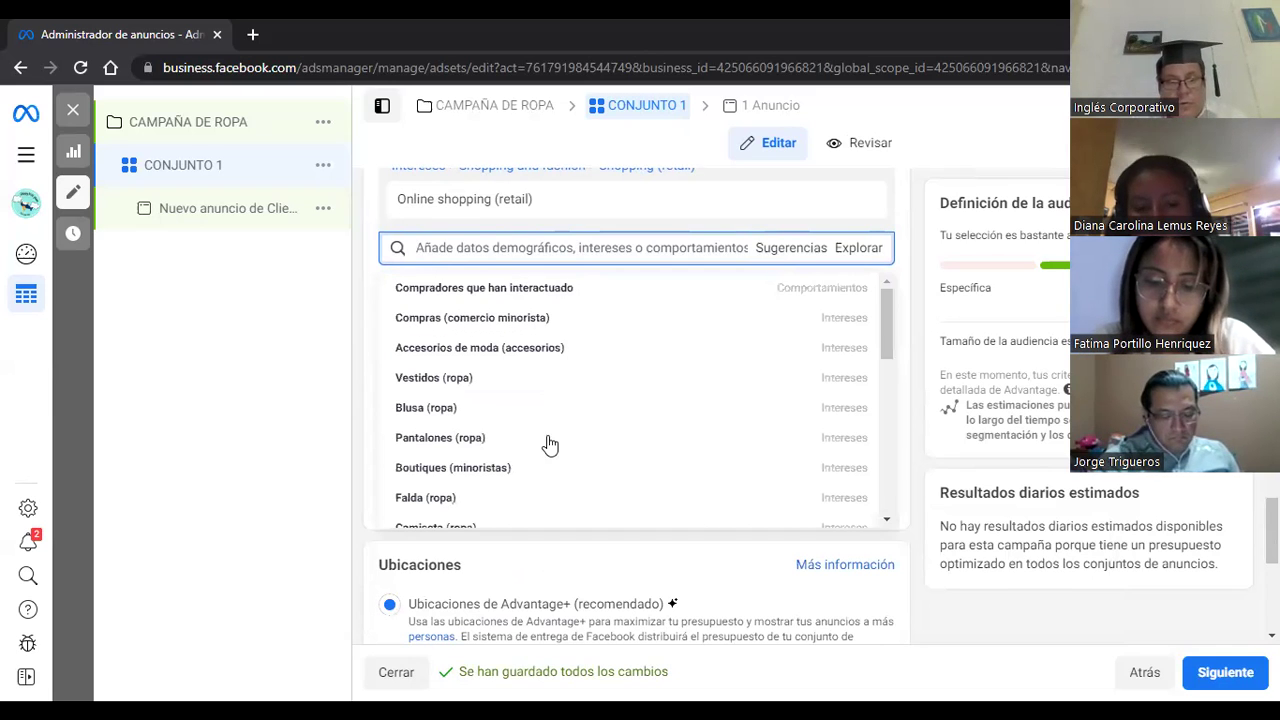
pyautogui.moveTo(485, 467)
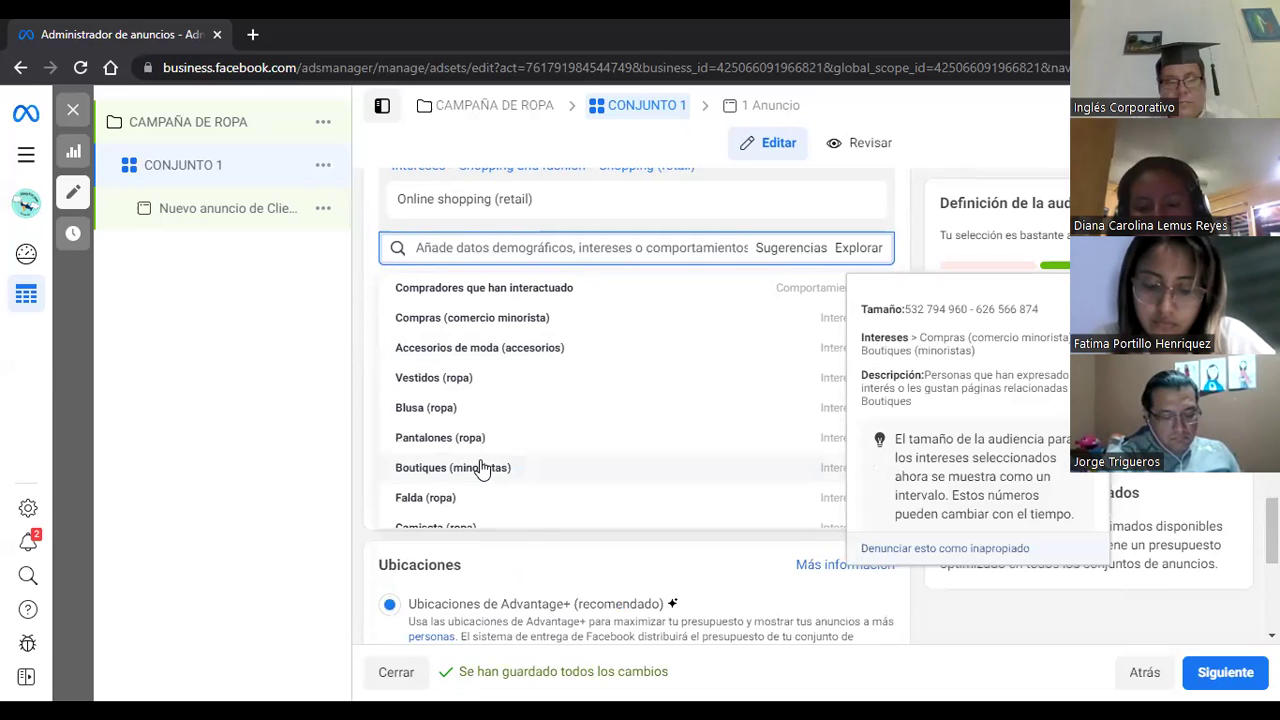
pyautogui.click(503, 470)
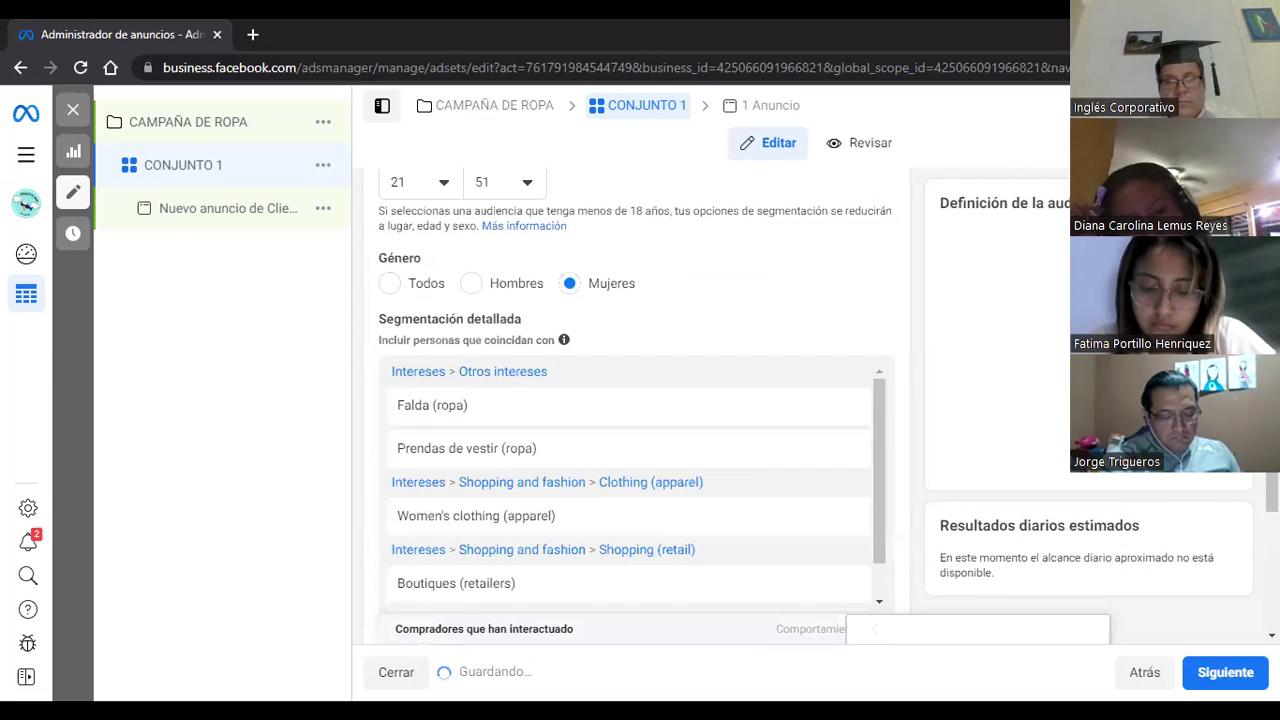
pyautogui.moveTo(620, 516)
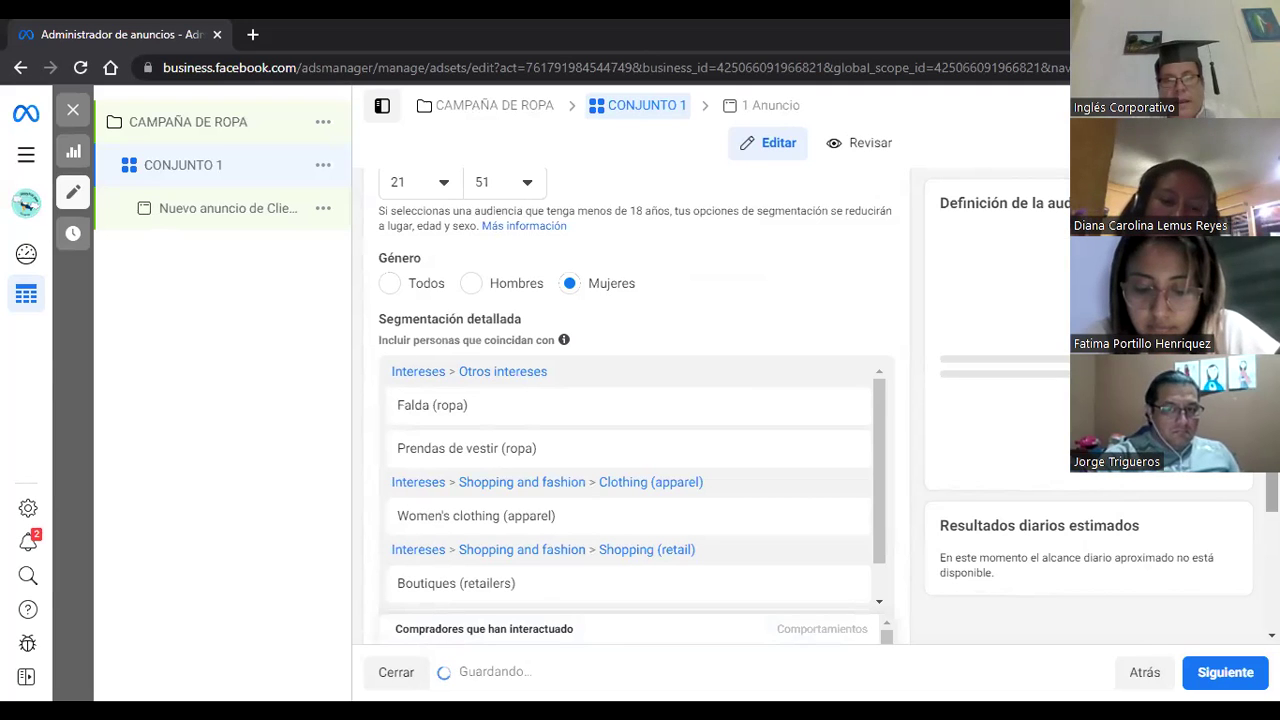
pyautogui.scroll(-2, 636, 400)
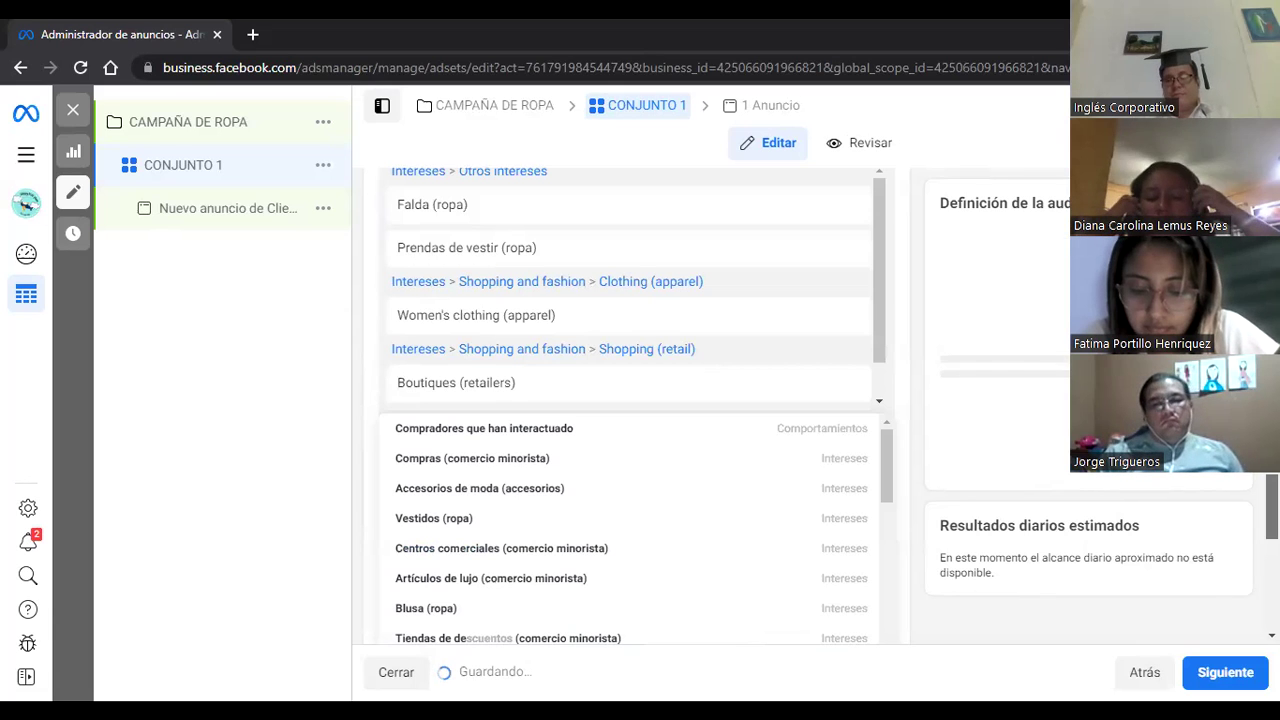
pyautogui.press('Escape')
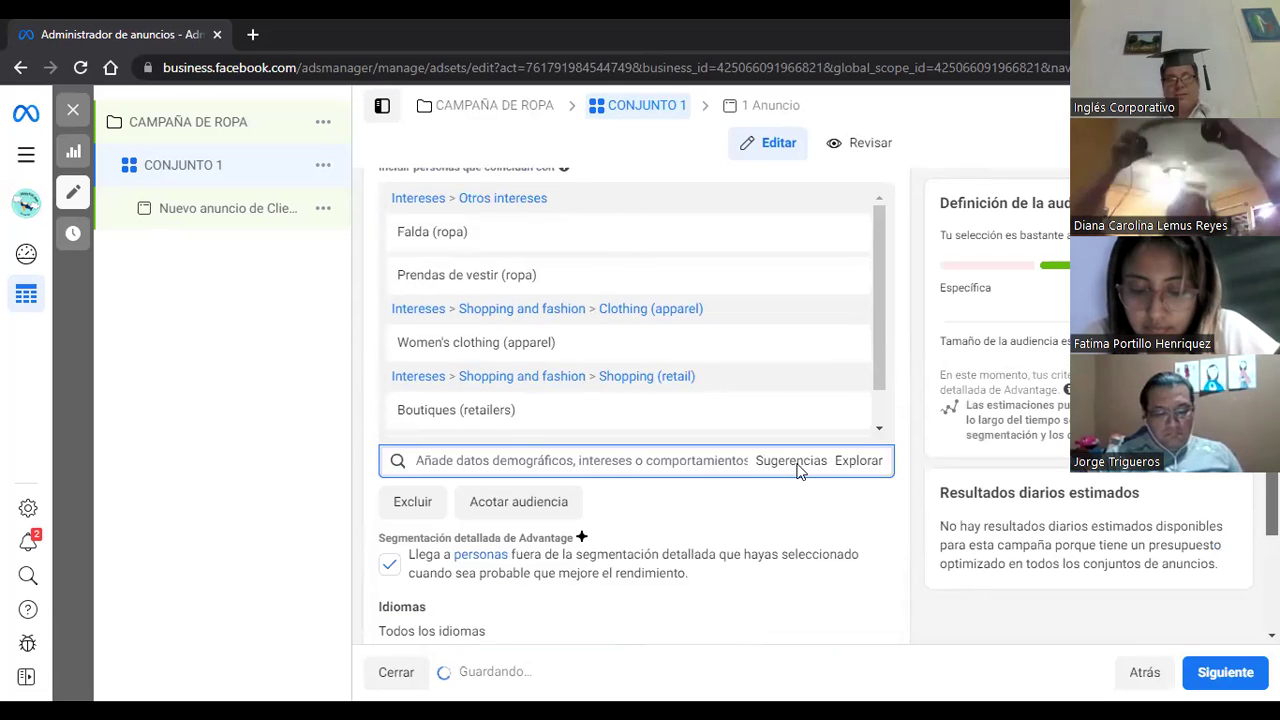
pyautogui.scroll(1, 639, 480)
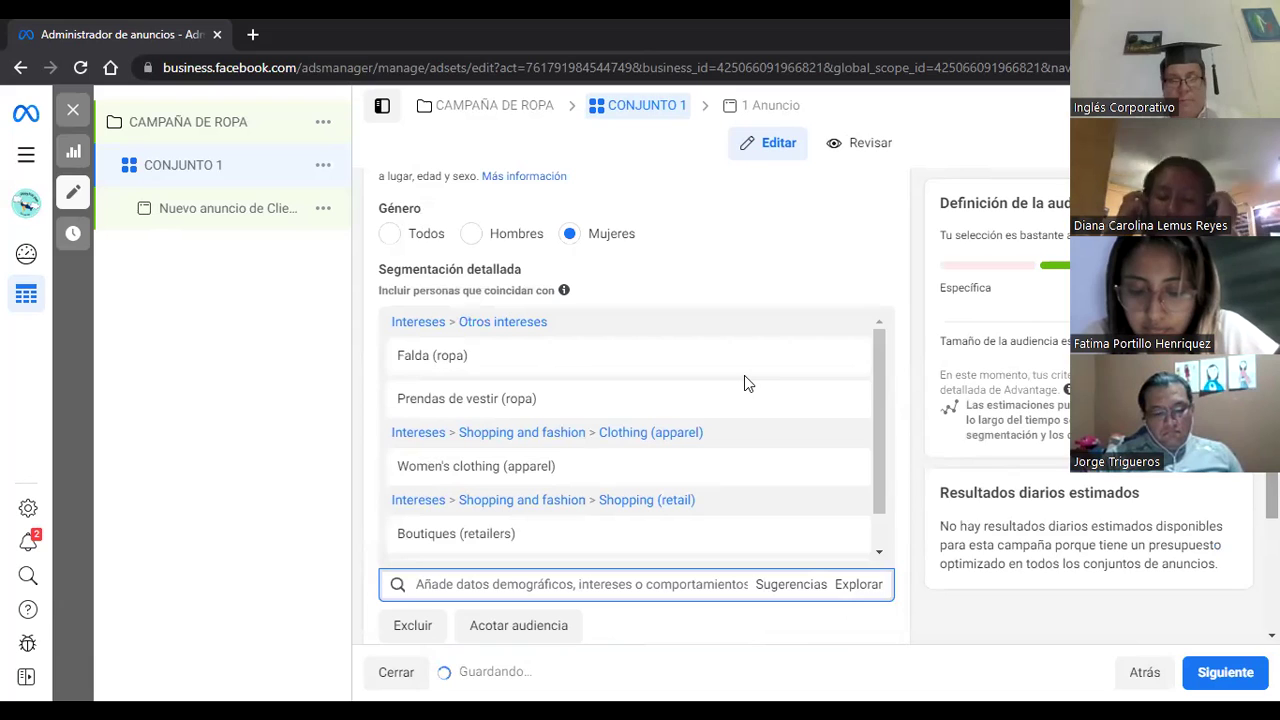
# Remove the interests Falda (ropa) and Online shopping (retail) from the detailed targeting and check the remaining ones.
pyautogui.moveTo(802, 370)
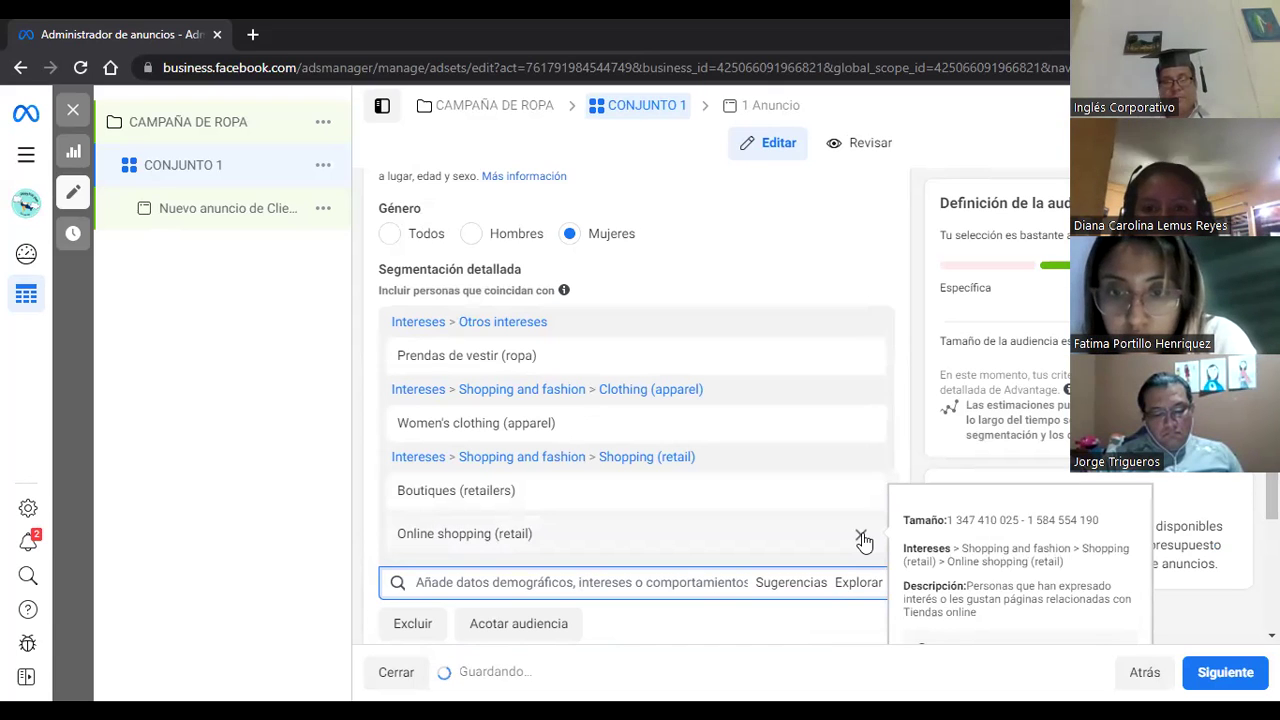
pyautogui.click(862, 540)
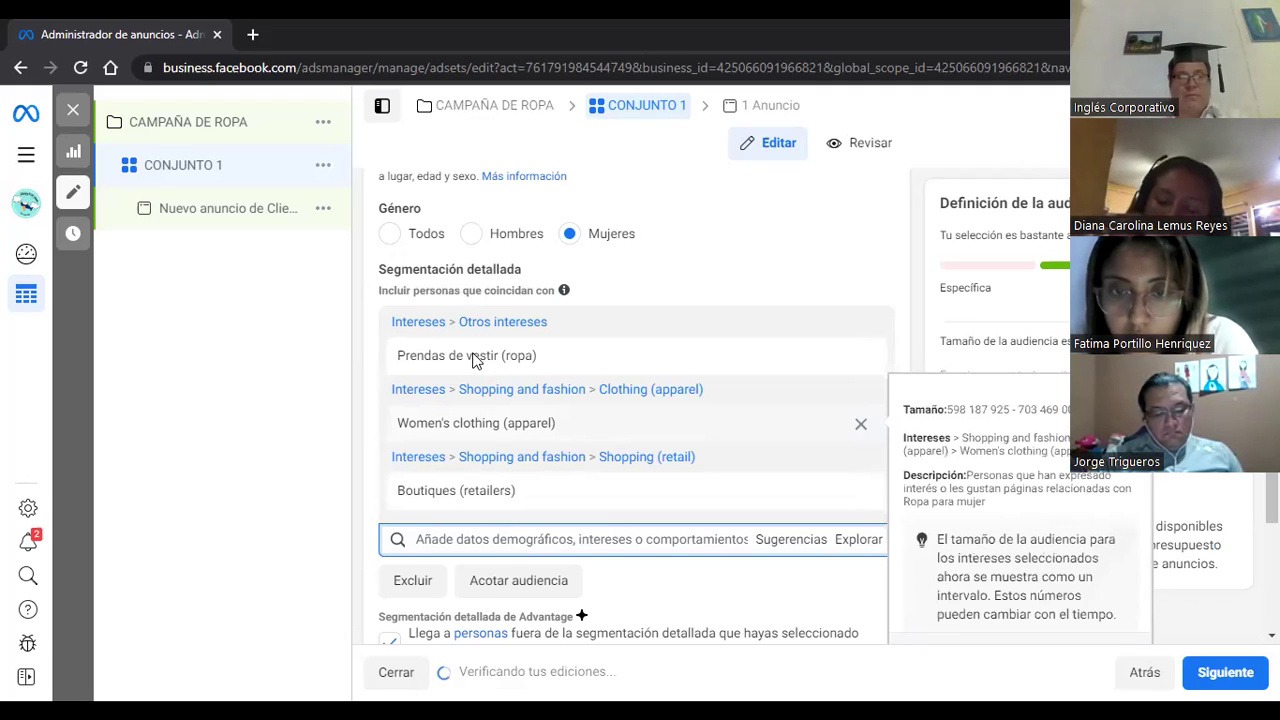
pyautogui.moveTo(504, 345)
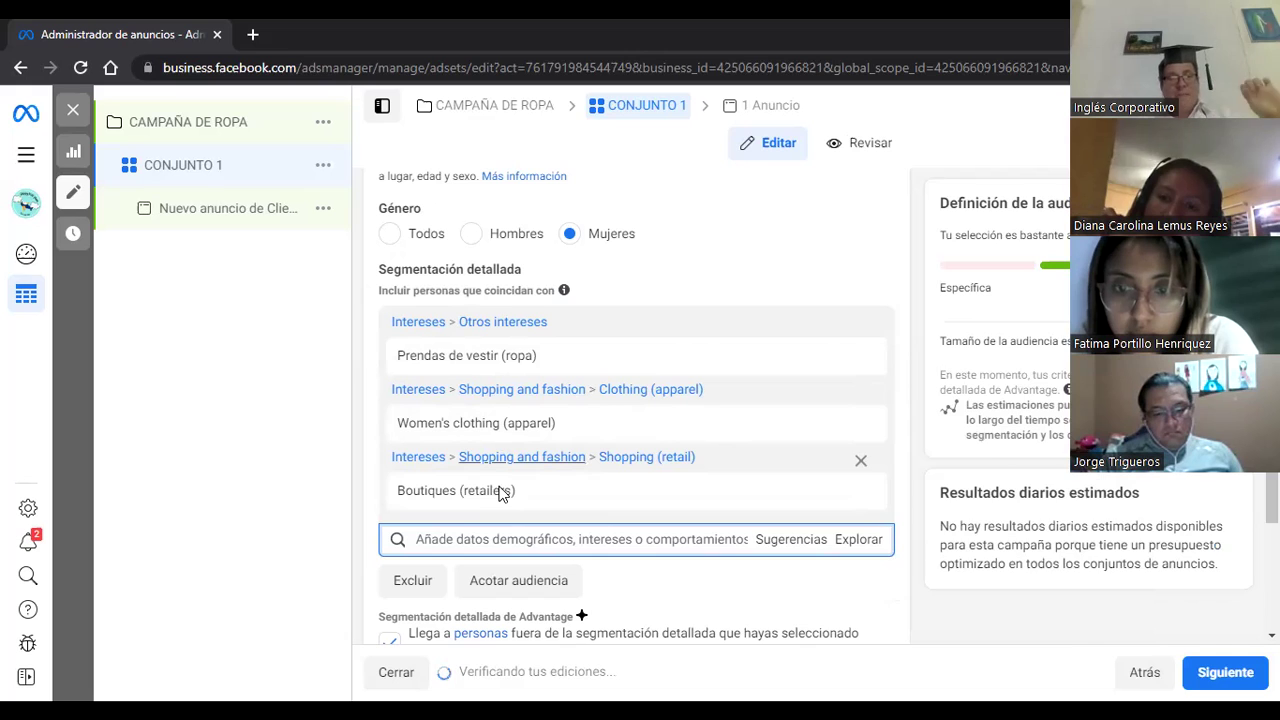
pyautogui.moveTo(502, 494)
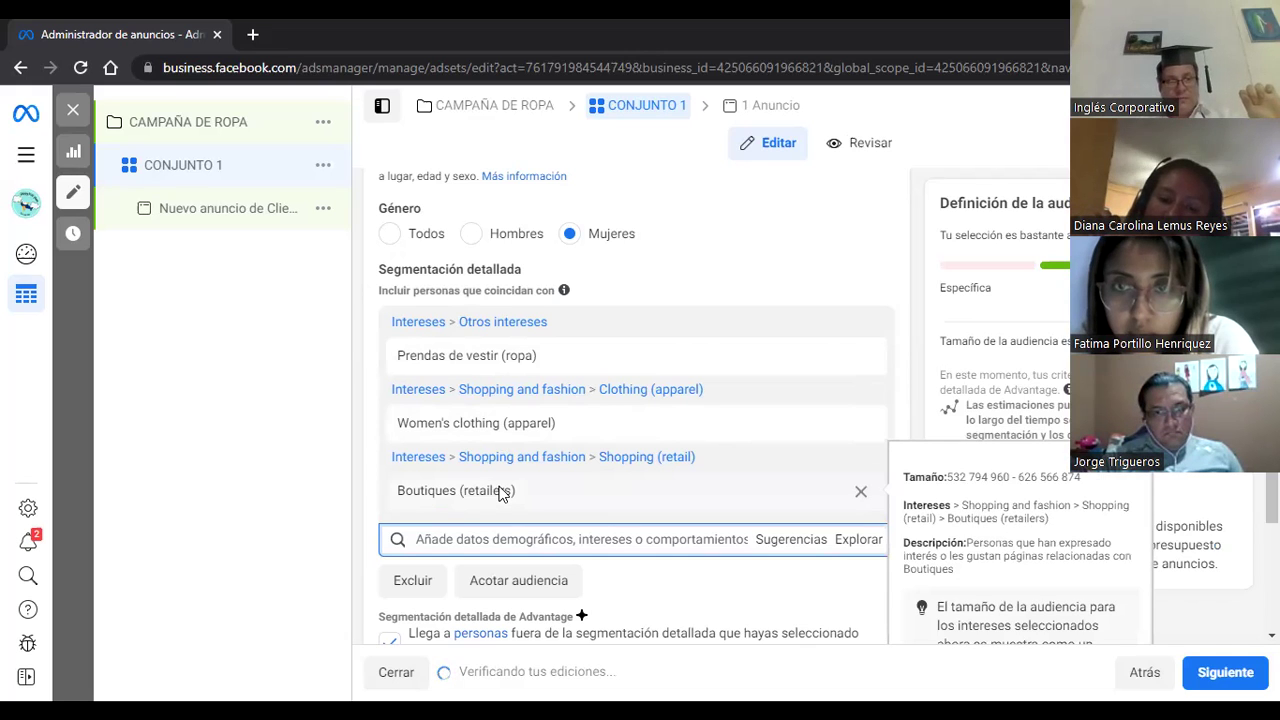
# Narrow the audience to people who must also match Online shopping (retail), searching for ONLINE SHOP and choosing Compras en internet (comercio minorista).
pyautogui.click(489, 585)
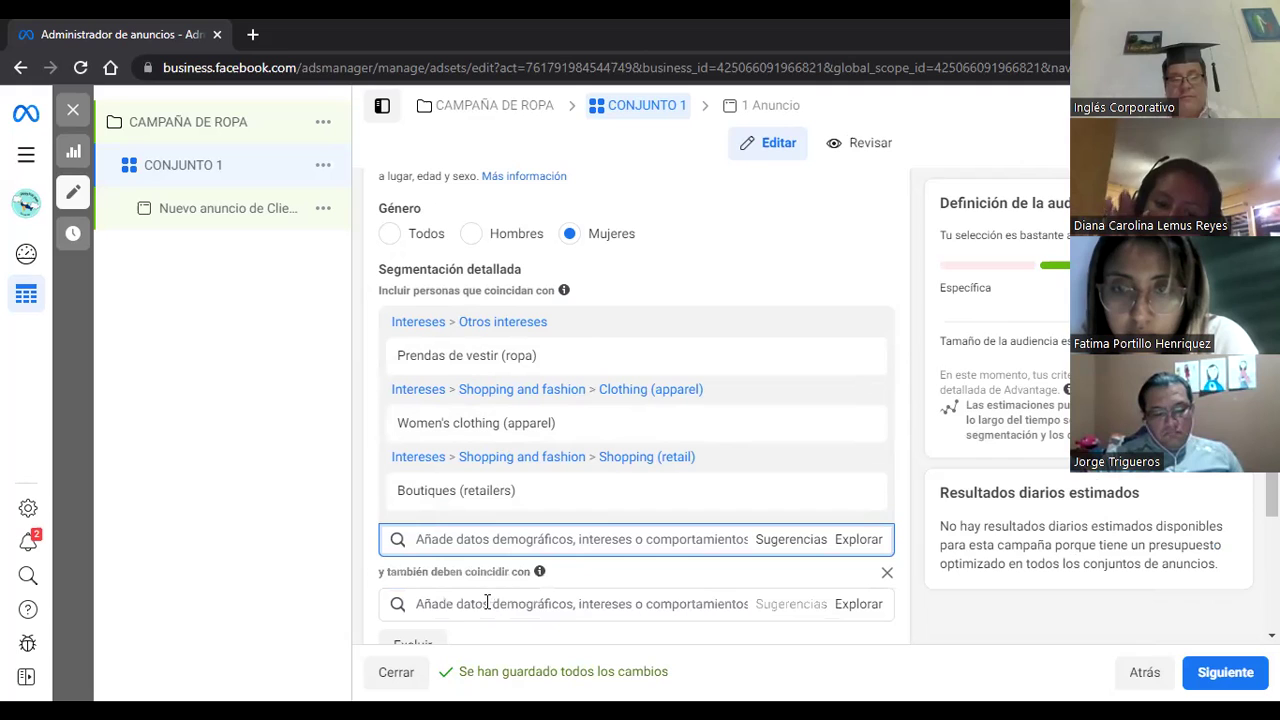
pyautogui.click(487, 603)
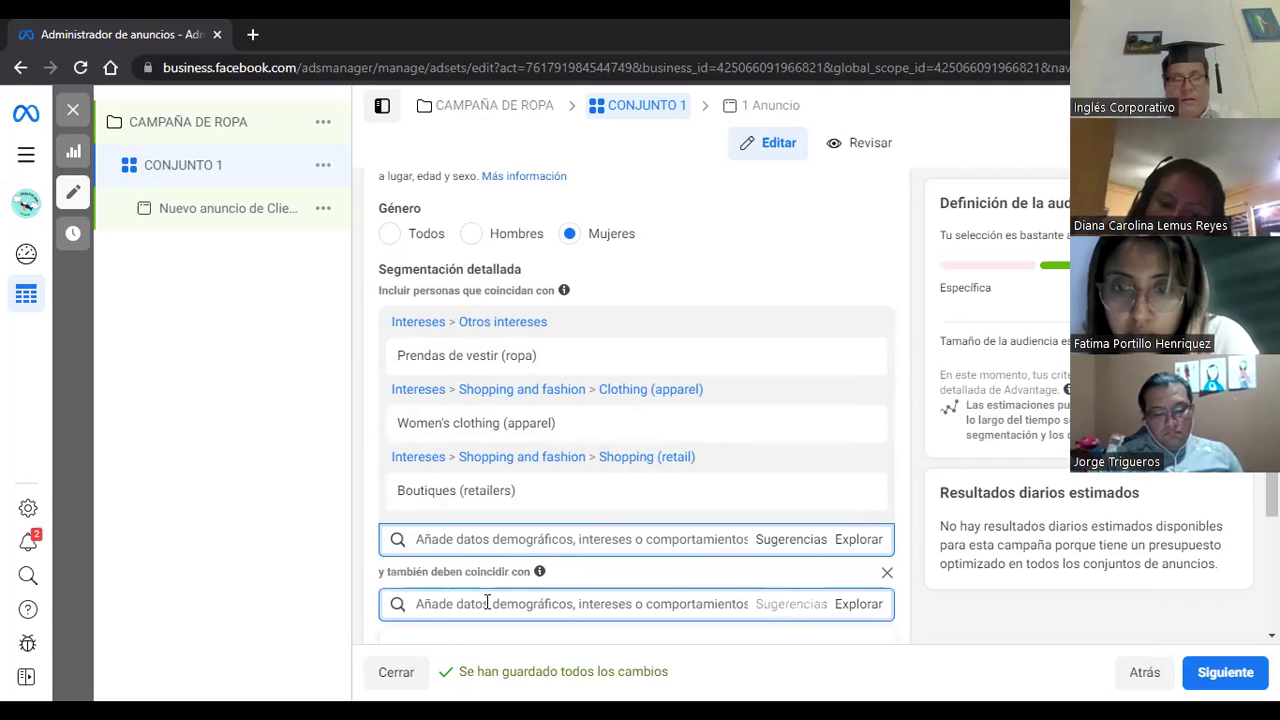
pyautogui.write('ONL')
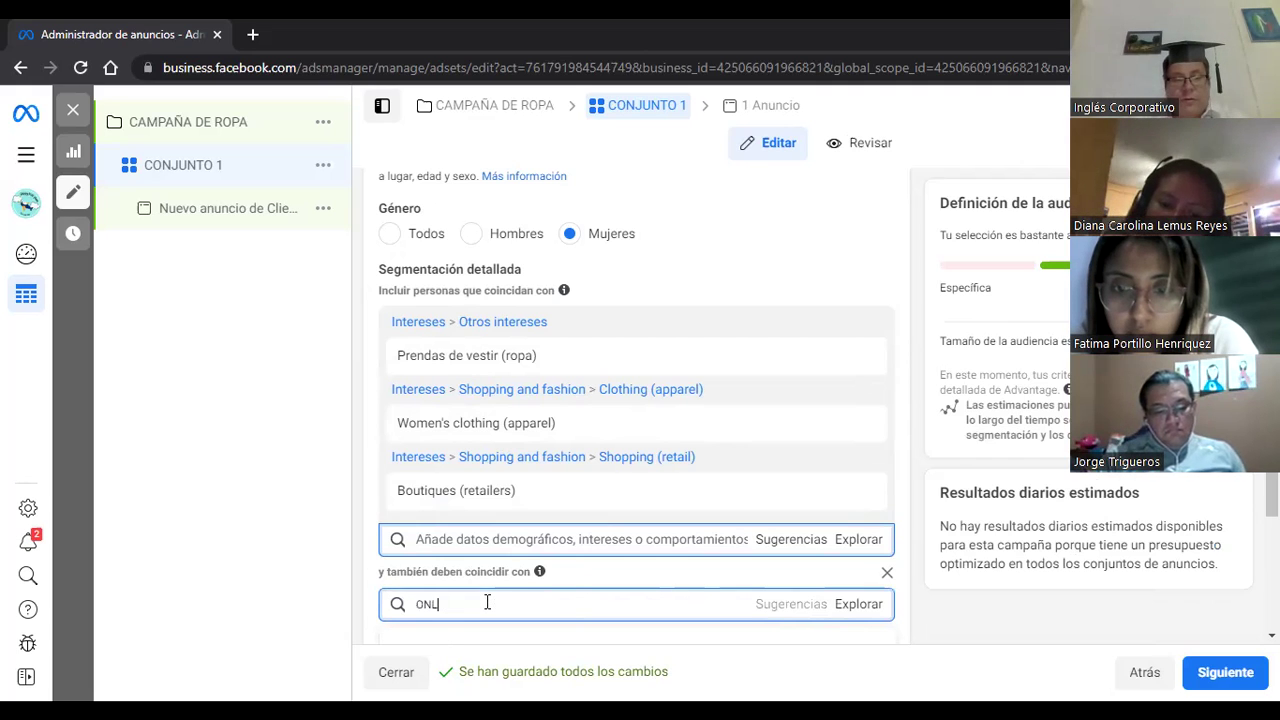
pyautogui.write('INE SHO')
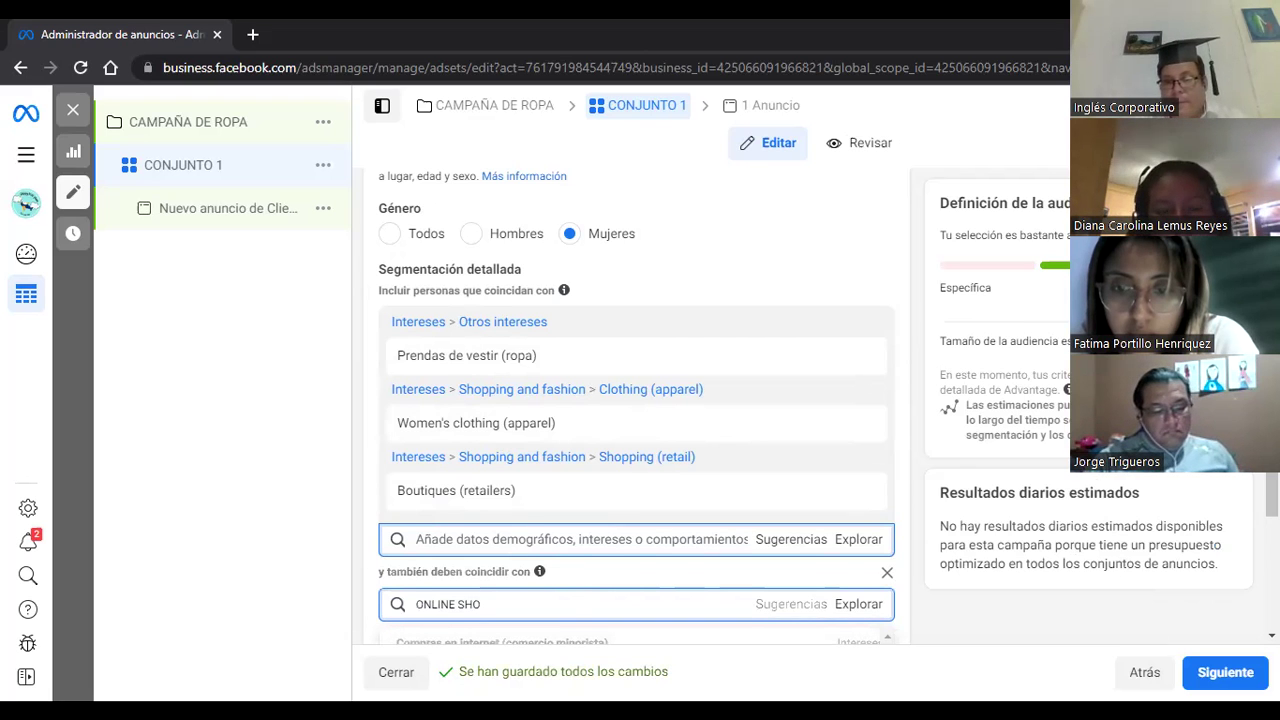
pyautogui.scroll(-1, 581, 548)
pyautogui.scroll(-1, 690, 450)
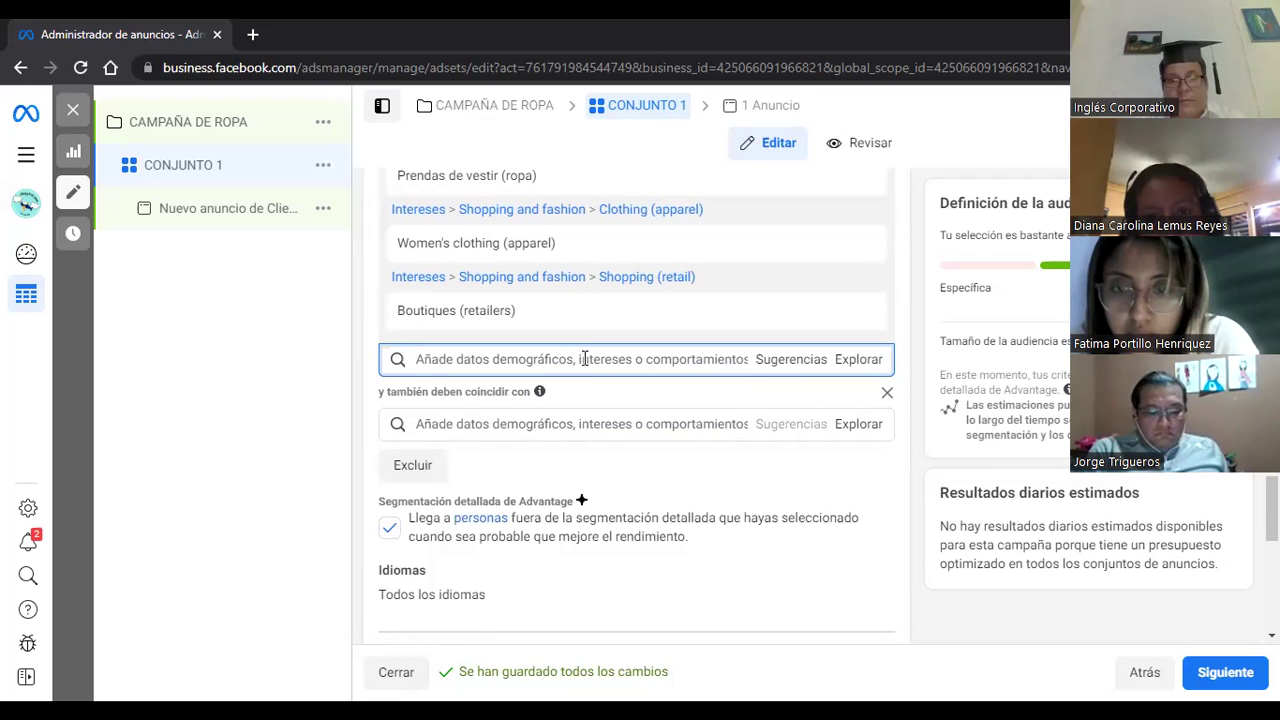
pyautogui.click(557, 418)
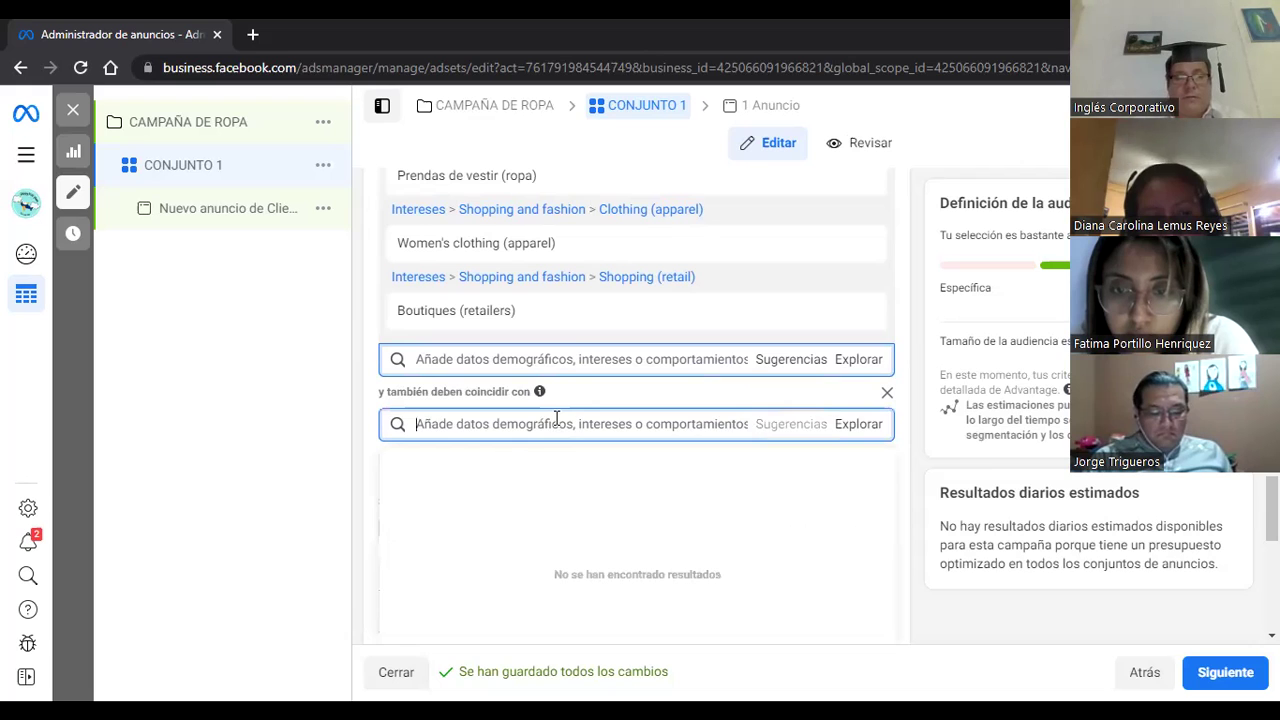
pyautogui.write('ONLINE SHO')
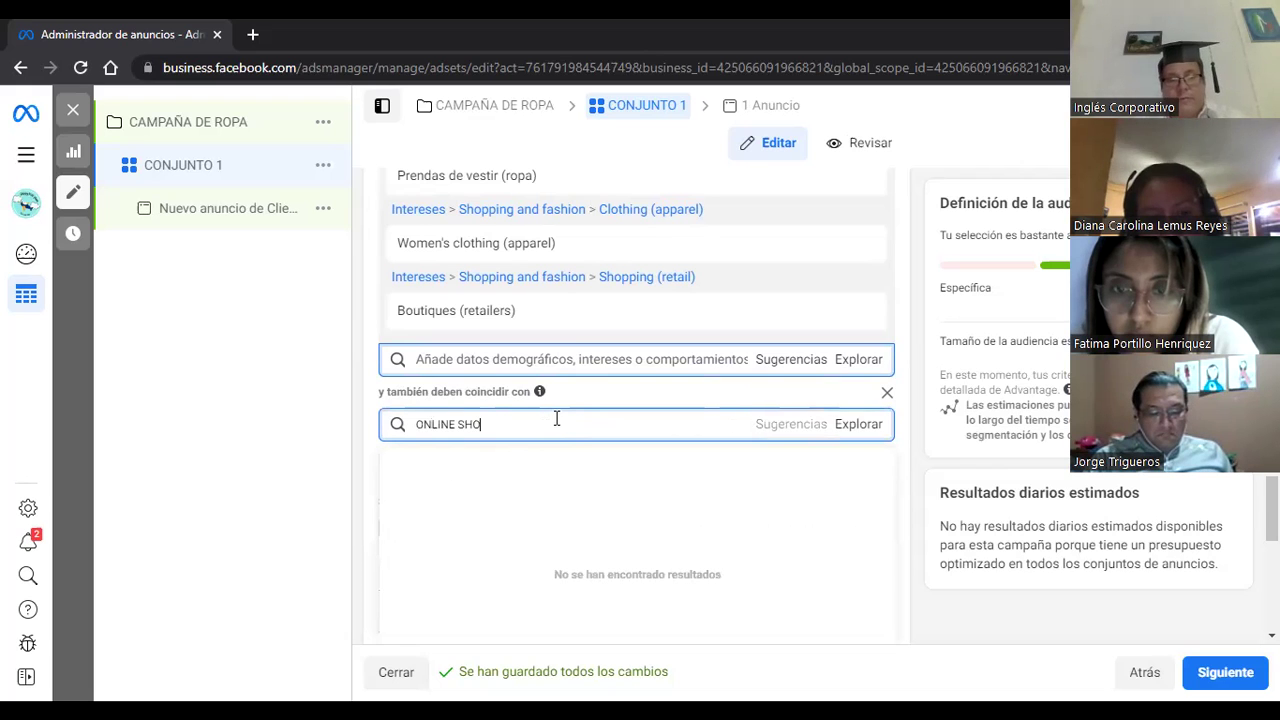
pyautogui.write('P')
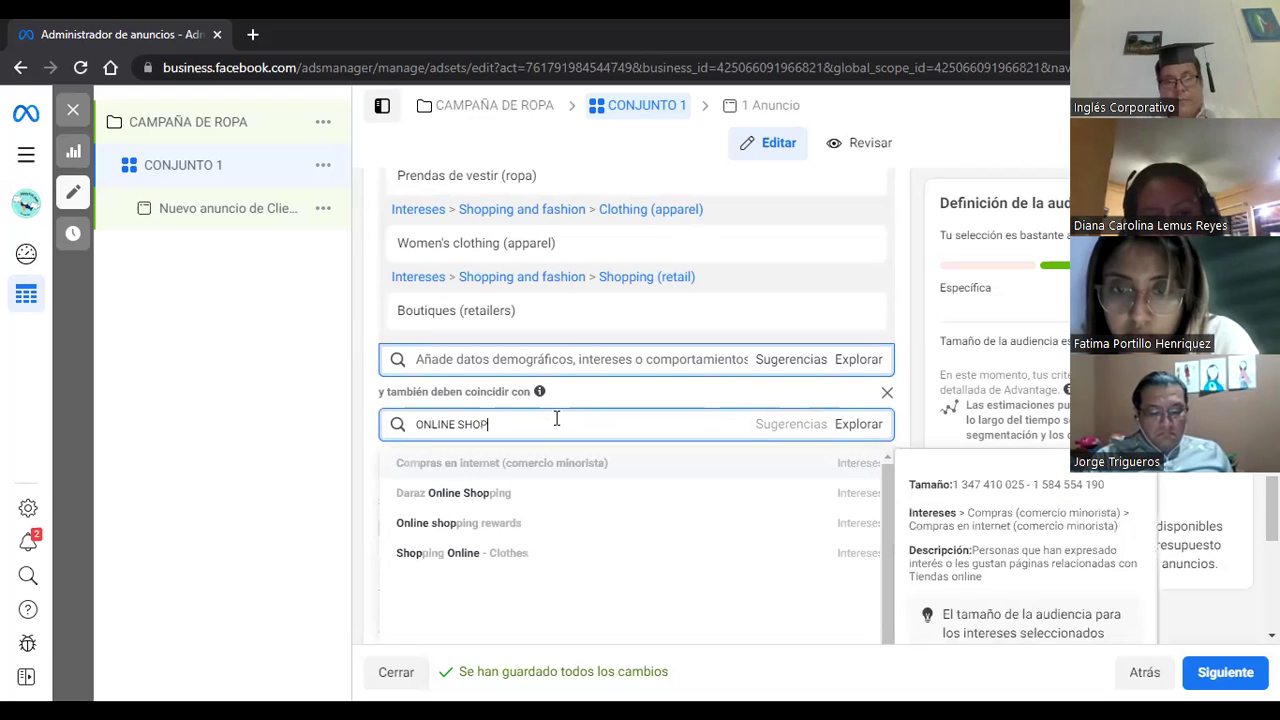
pyautogui.click(503, 466)
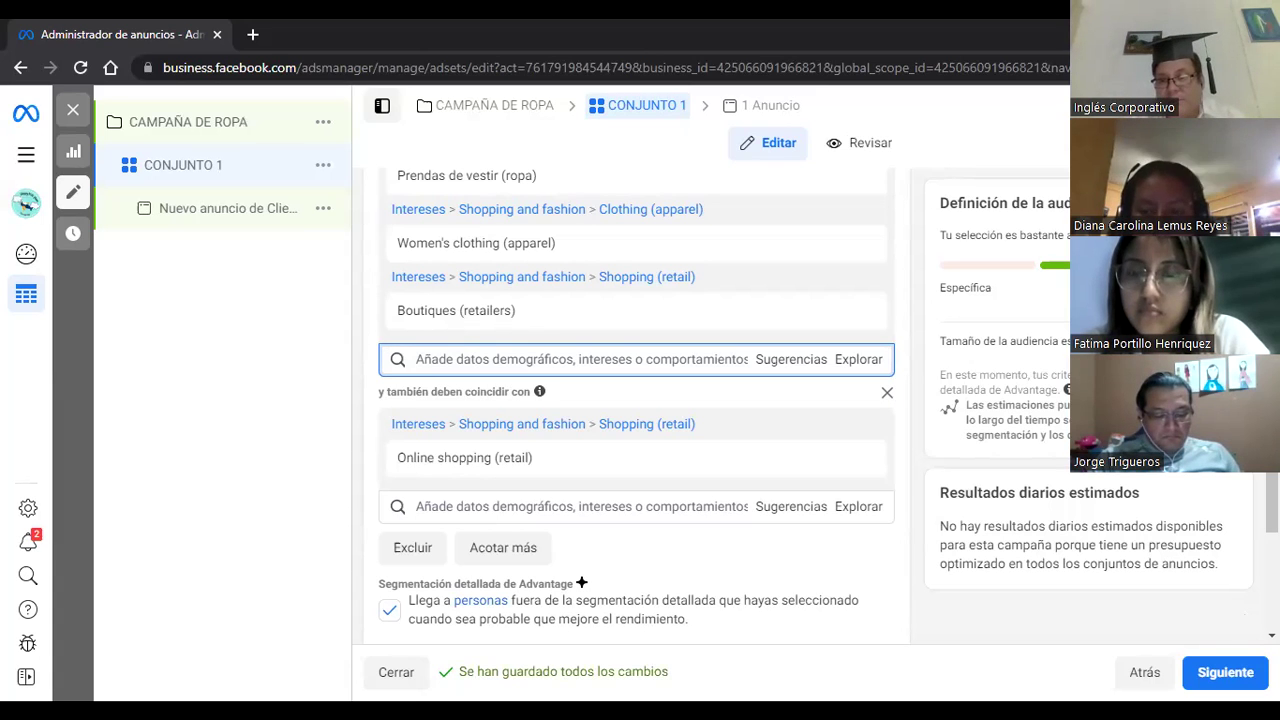
# Turn off Segmentación detallada de Advantage so the ad set does not reach people outside the selected detailed targeting.
pyautogui.scroll(-1, 636, 400)
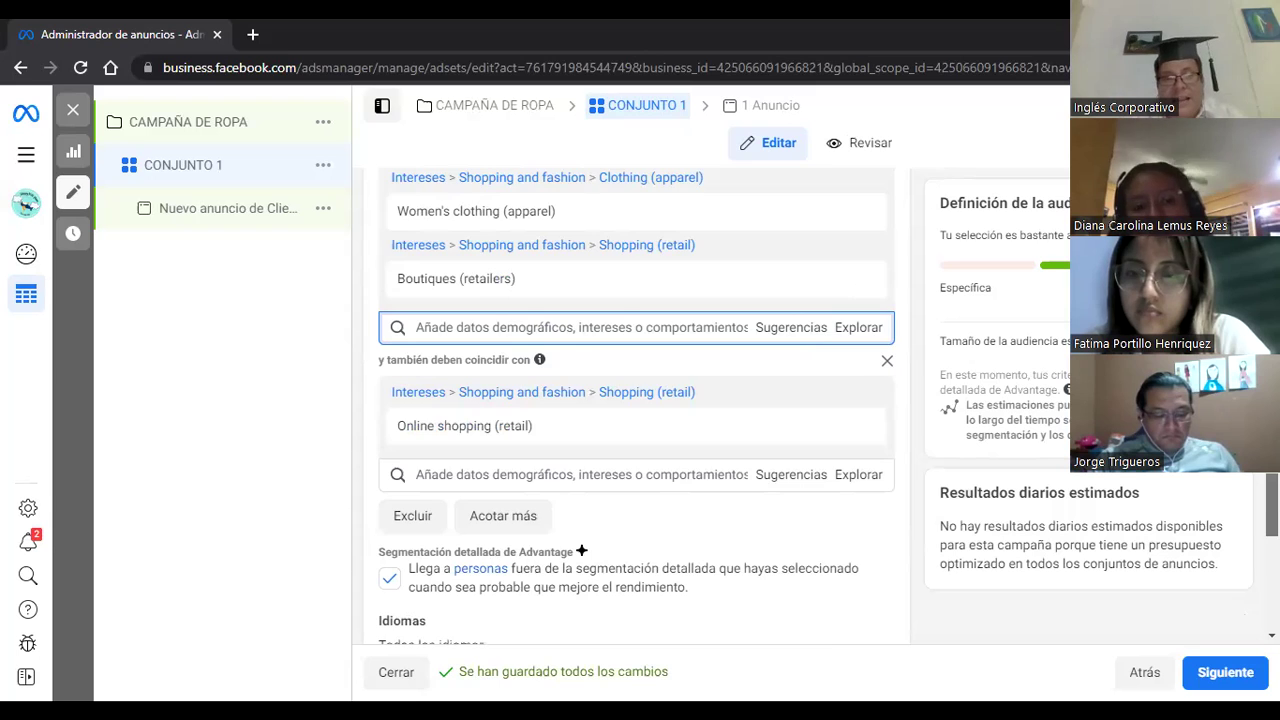
pyautogui.scroll(-3, 720, 441)
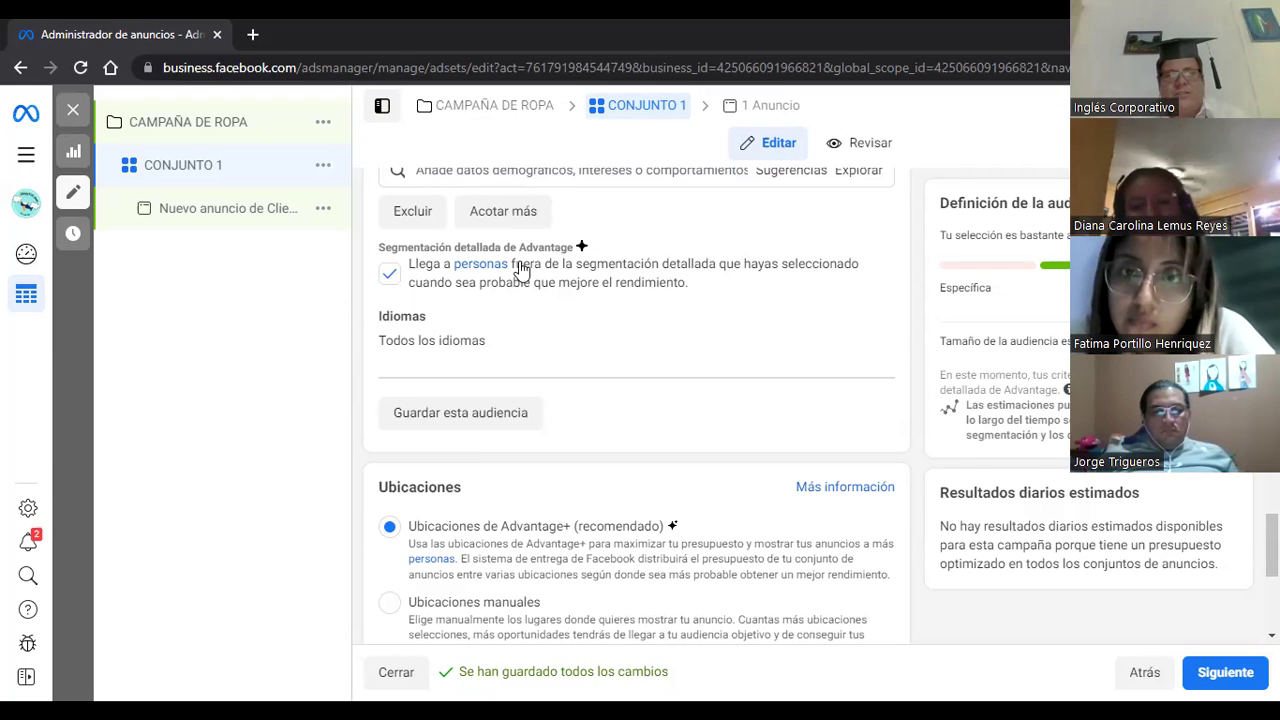
pyautogui.click(389, 274)
pyautogui.click(389, 274)
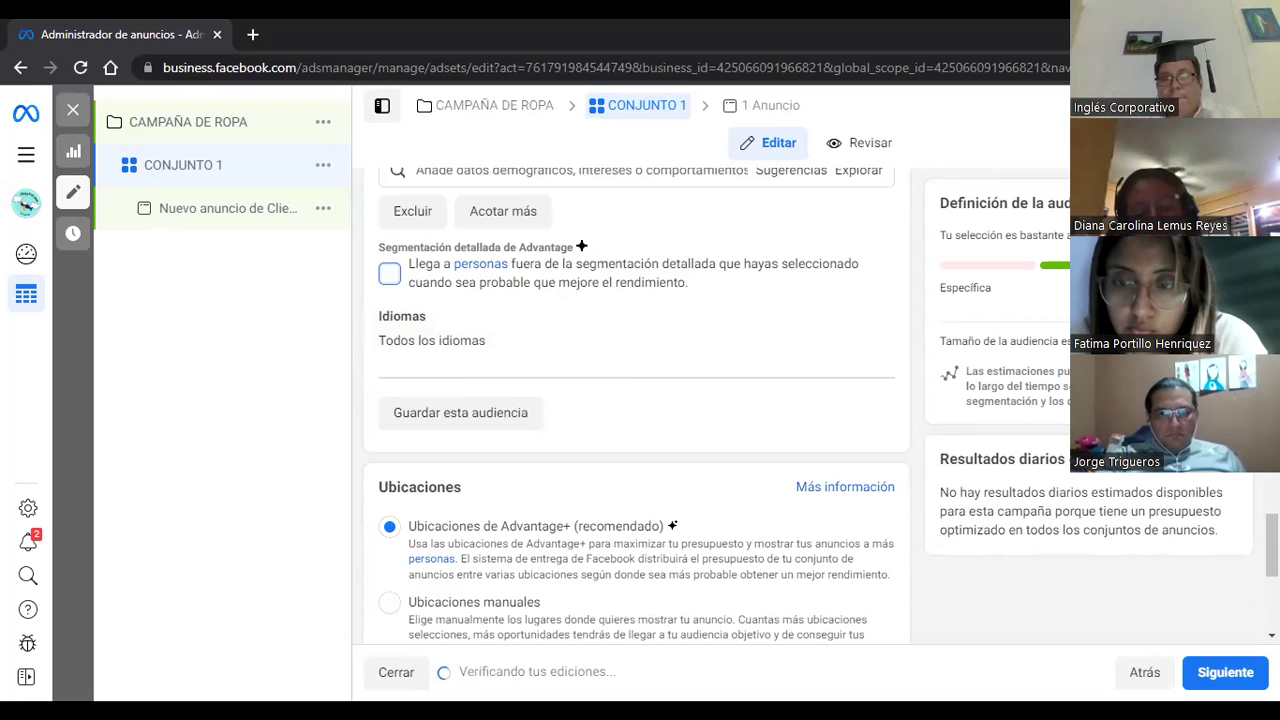
# Check the rest of the ad set, then open the new ad under CONJUNTO 1 and rename it ANUNCIO 1.
pyautogui.scroll(-2, 636, 400)
pyautogui.scroll(-1, 636, 400)
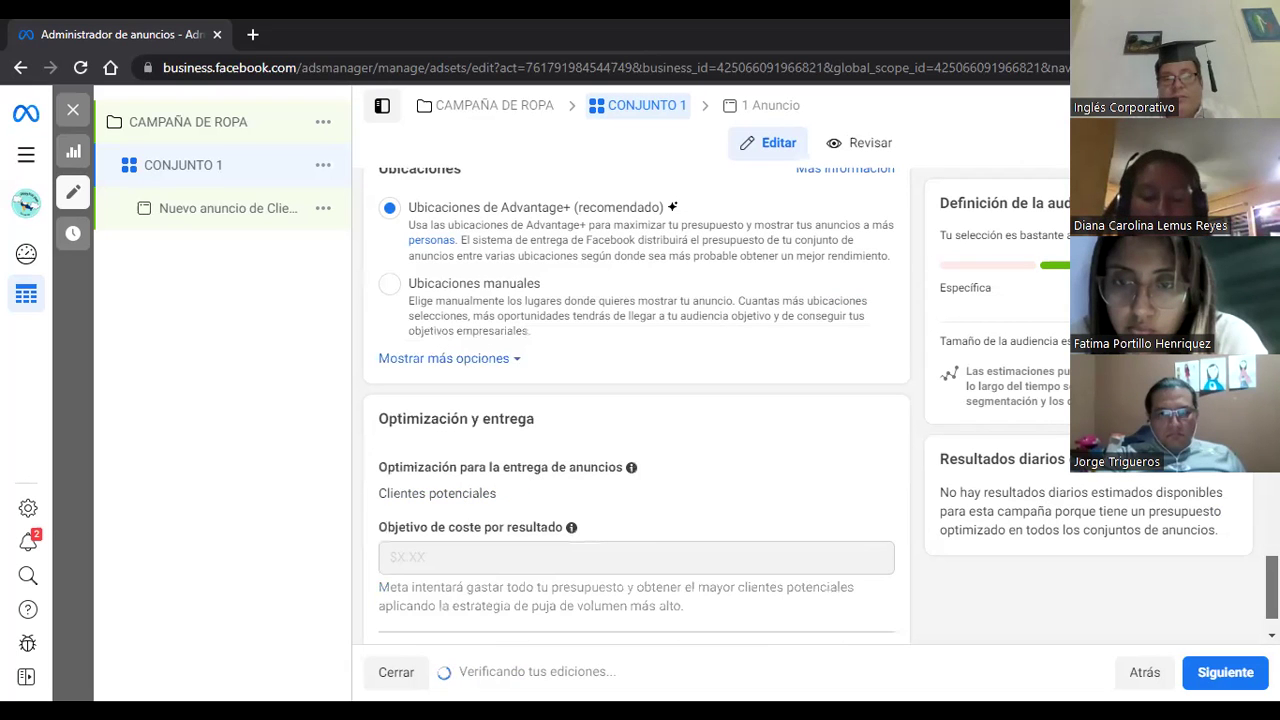
pyautogui.scroll(-1, 636, 400)
pyautogui.scroll(5, 636, 400)
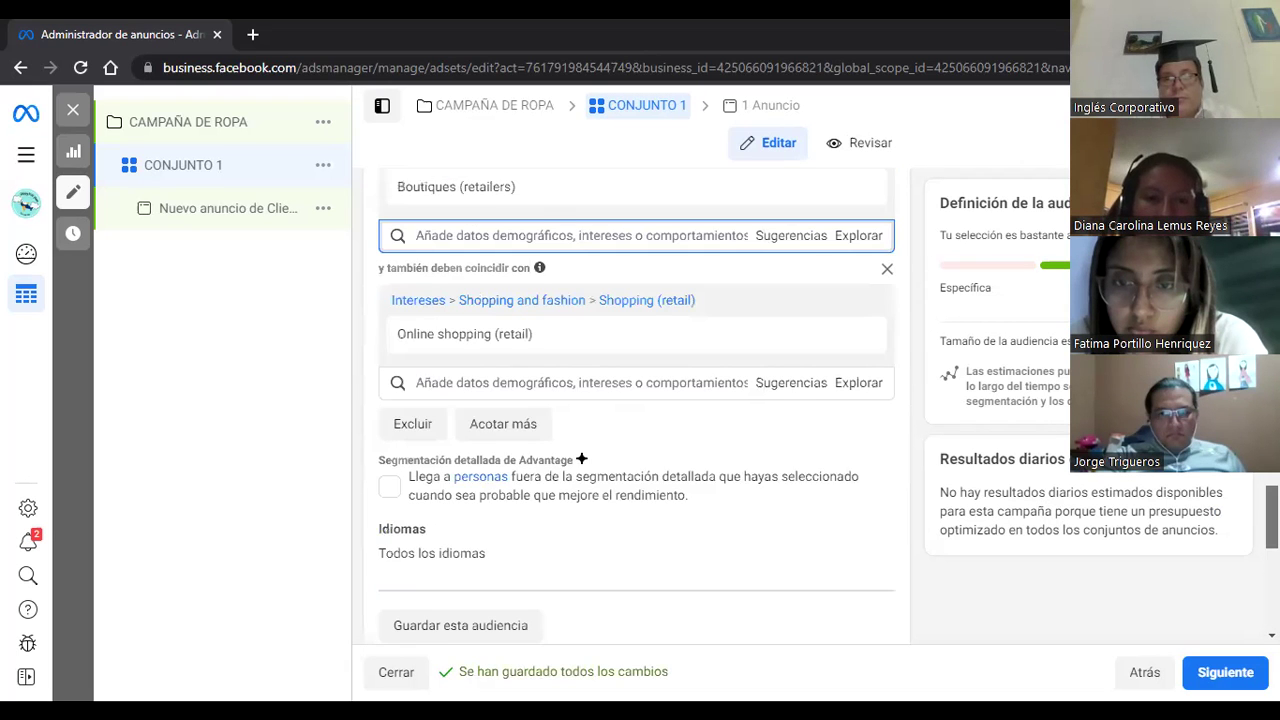
pyautogui.scroll(5, 636, 400)
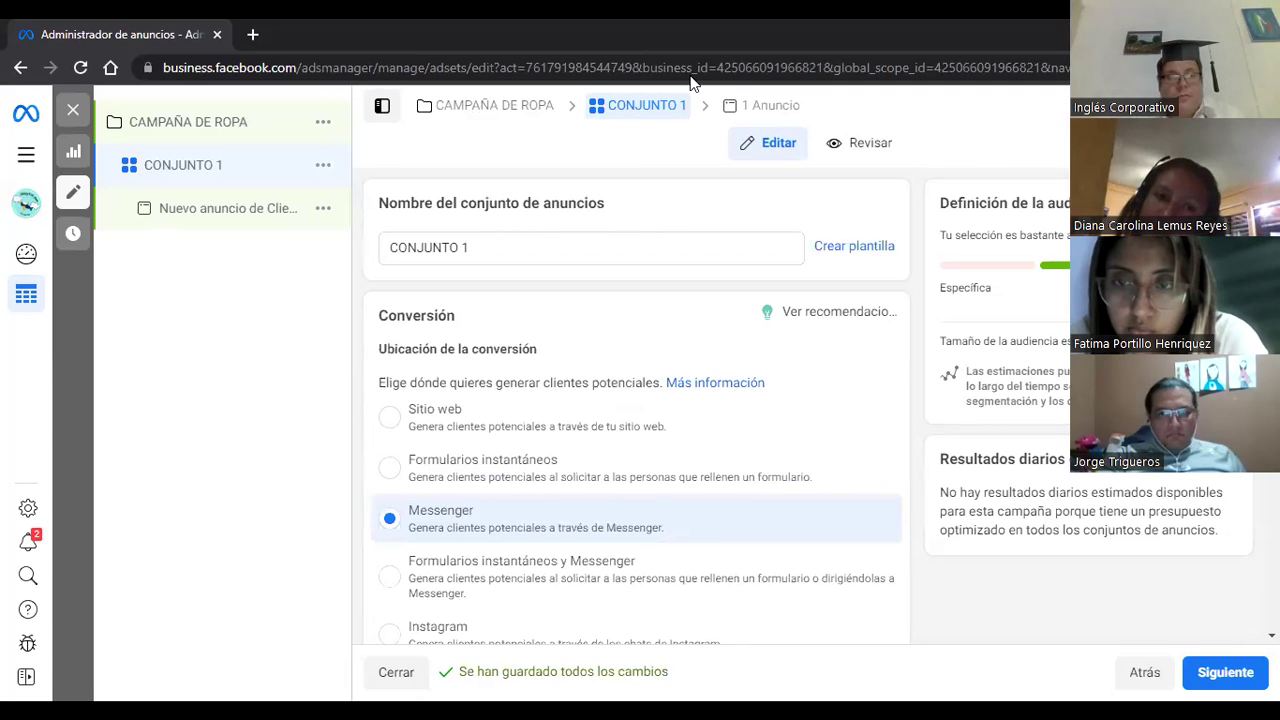
pyautogui.click(213, 208)
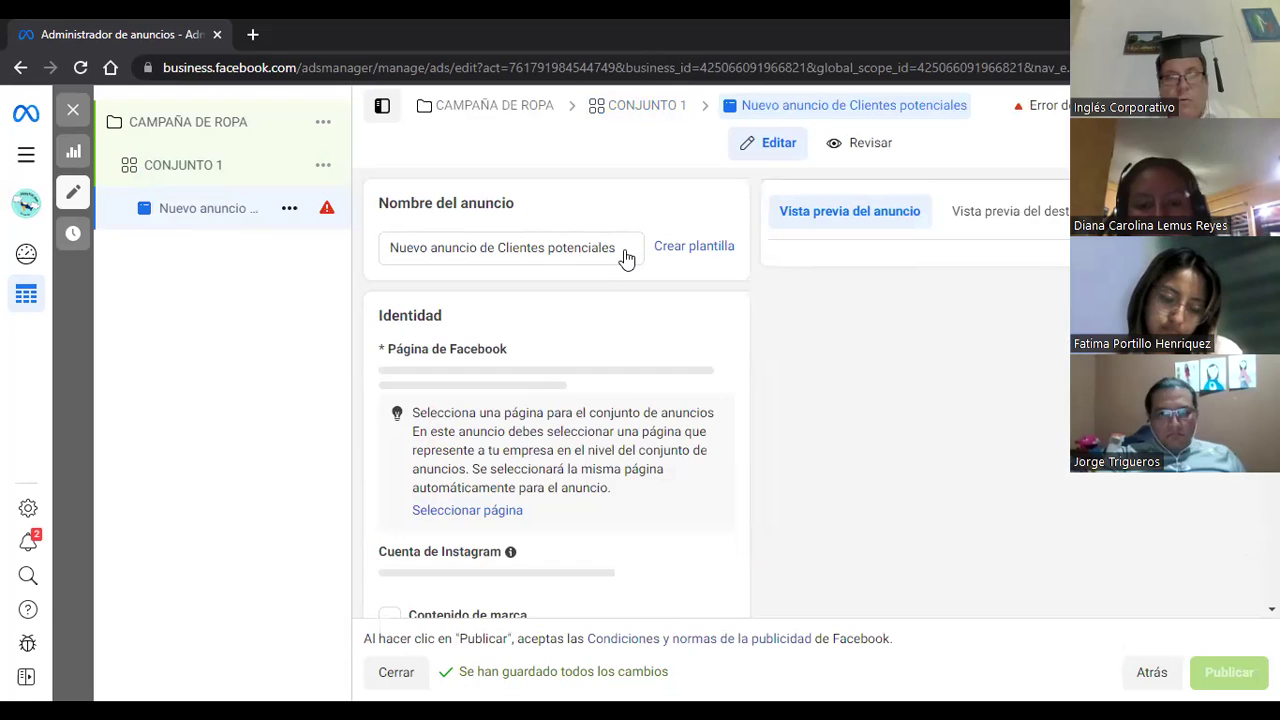
pyautogui.click(364, 253)
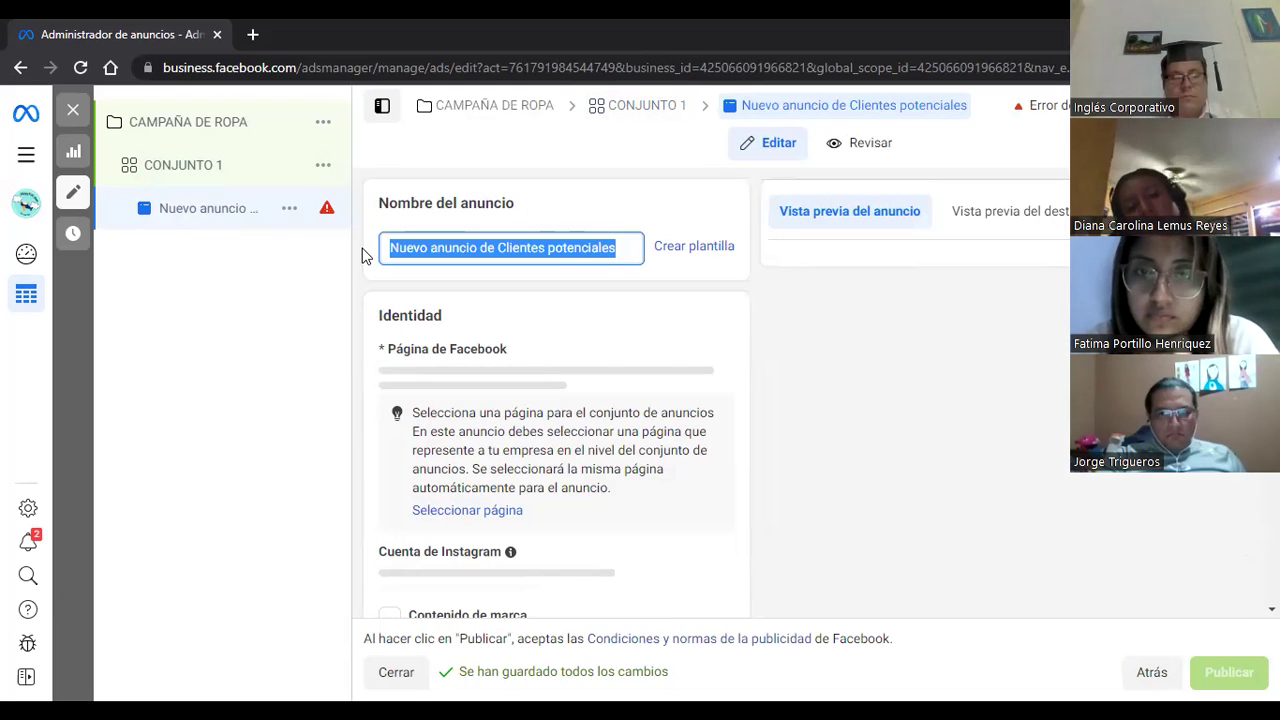
pyautogui.write('ANU')
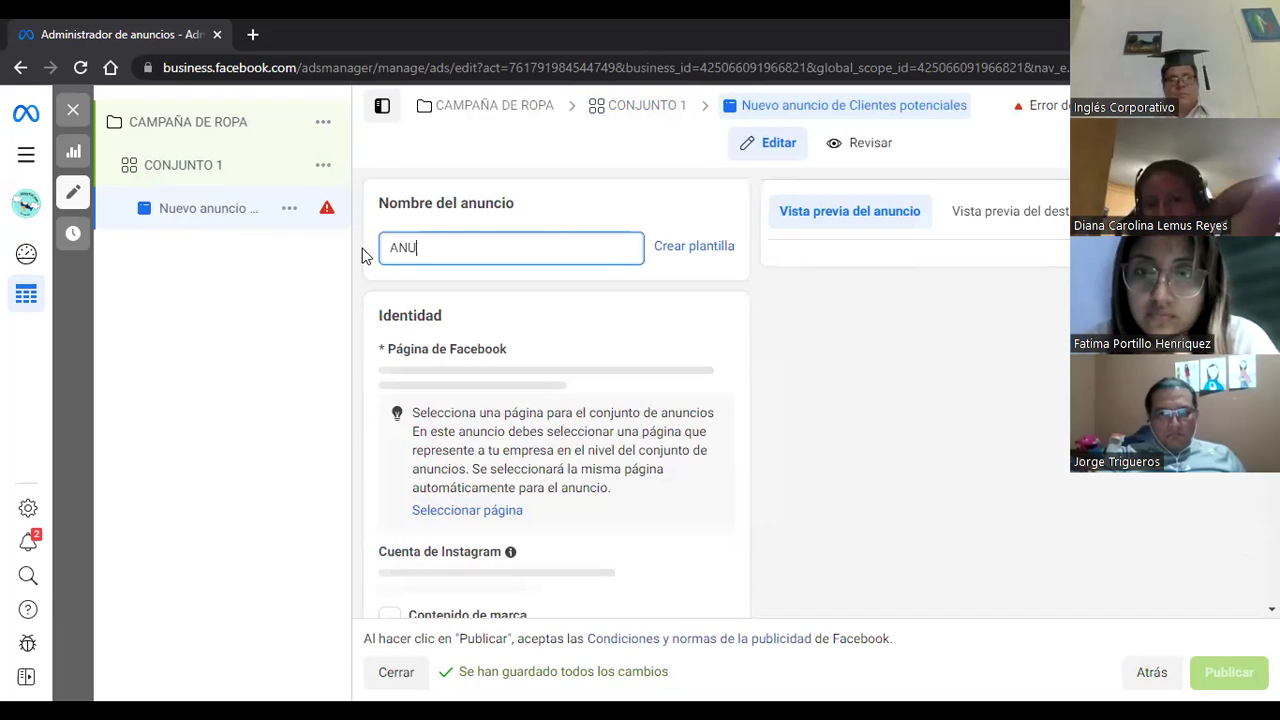
pyautogui.write('NCIO 1')
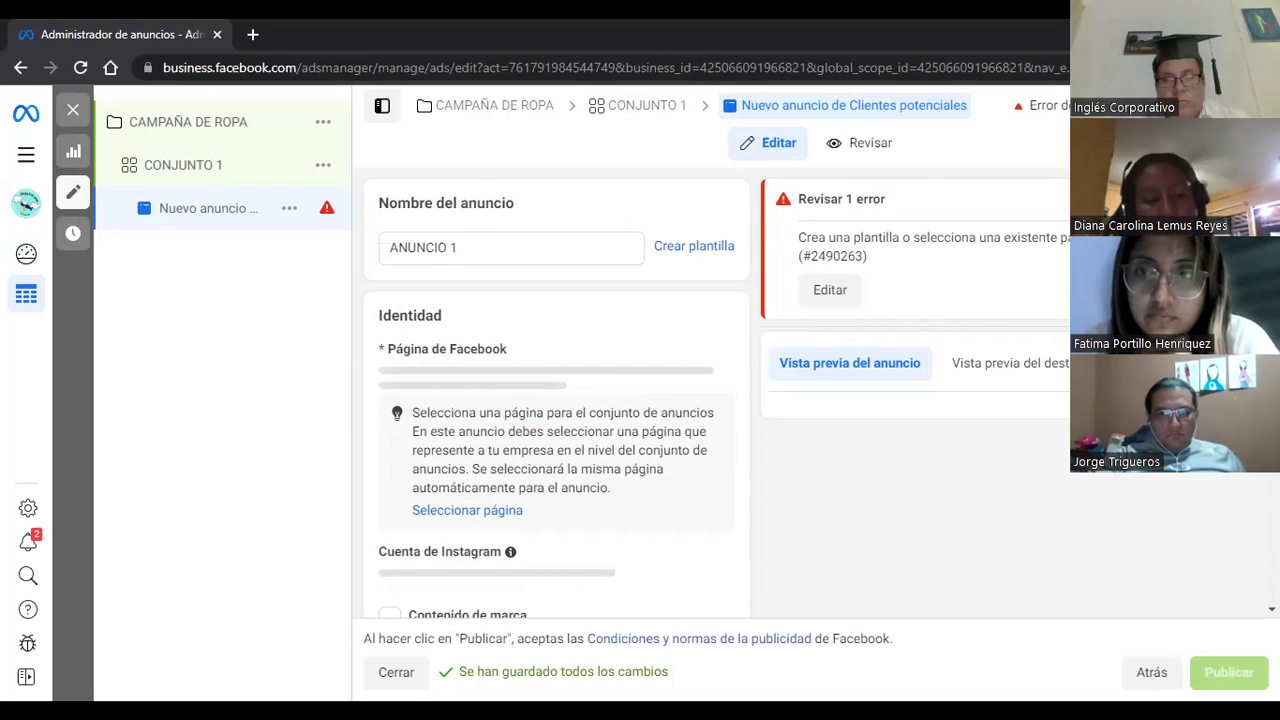
# Search the ad's available Instagram accounts for ESCUELA, then clear the search.
pyautogui.scroll(-2, 556, 400)
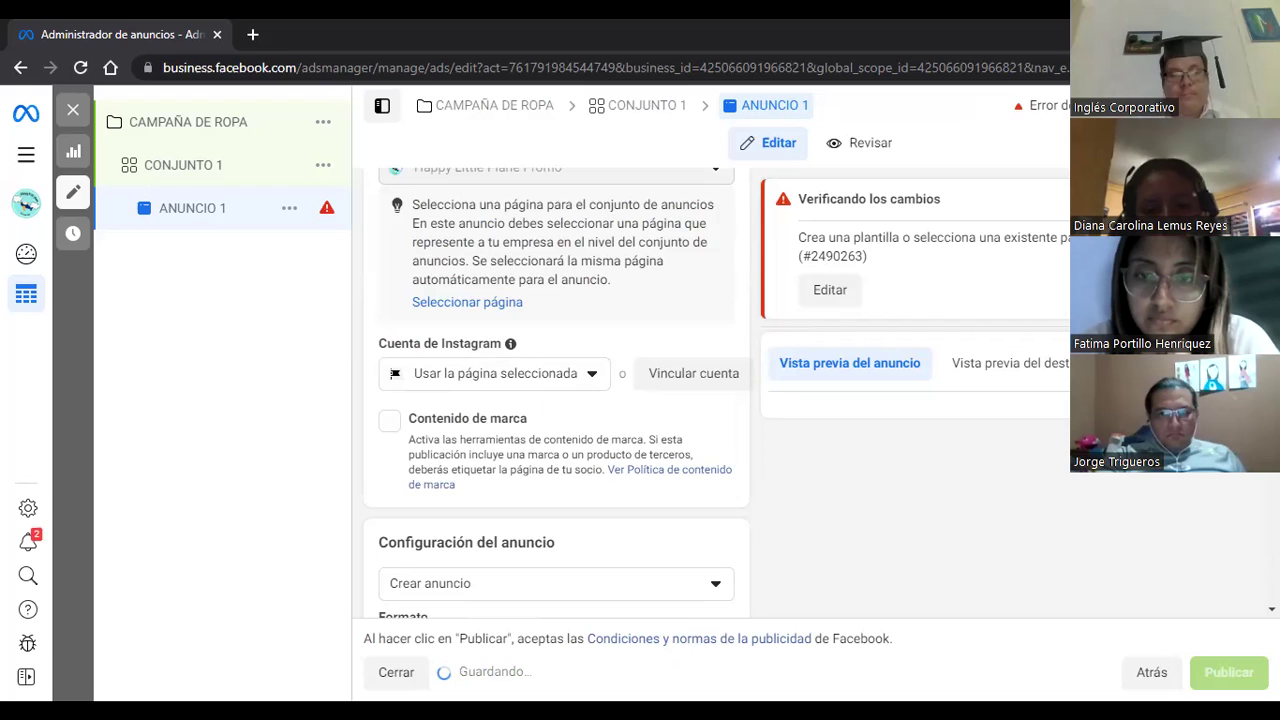
pyautogui.click(591, 376)
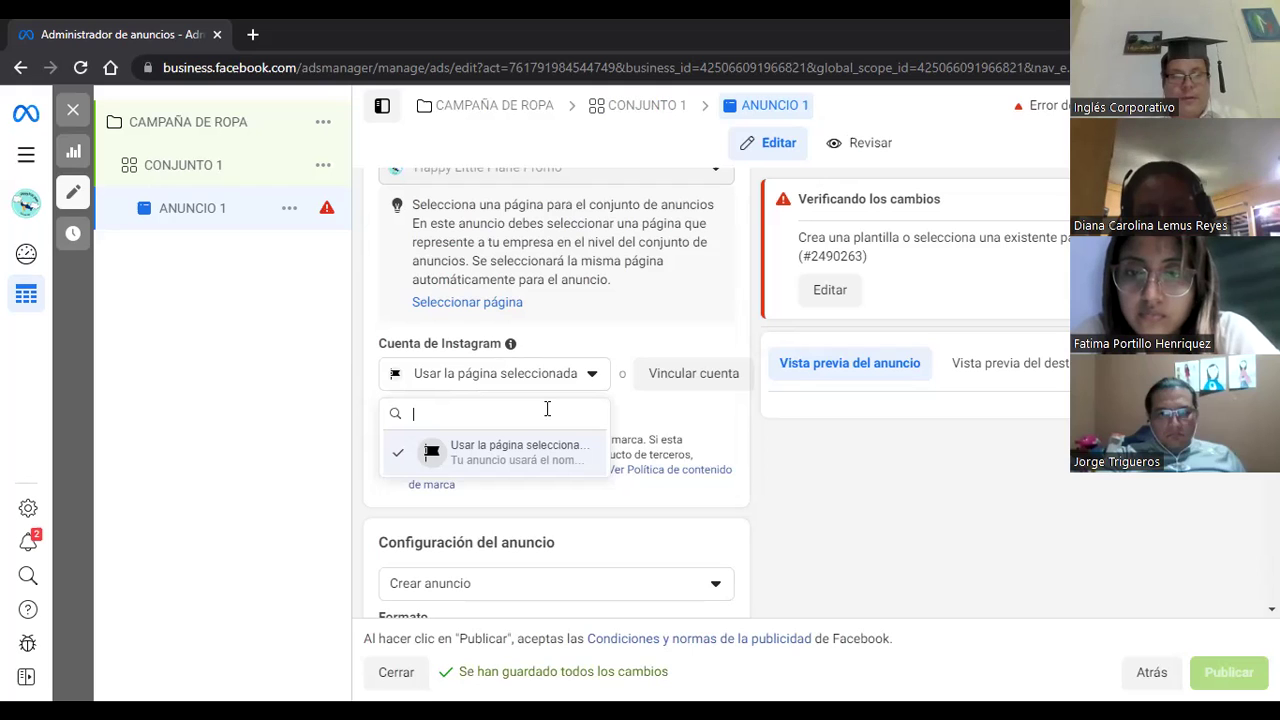
pyautogui.write('ESCUELA')
pyautogui.press('BackSpace')
pyautogui.press('BackSpace')
pyautogui.press('BackSpace')
pyautogui.press('BackSpace')
pyautogui.press('BackSpace')
pyautogui.press('BackSpace')
pyautogui.press('BackSpace')
pyautogui.press('BackSpace')
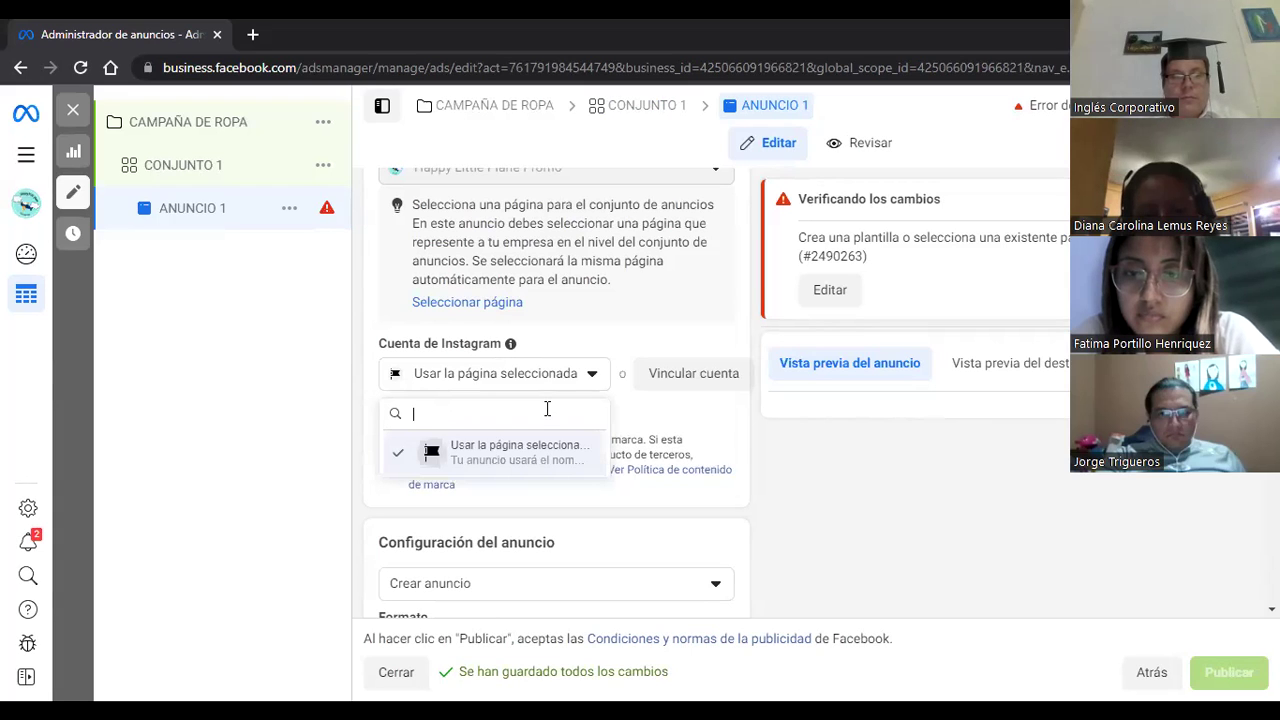
# Search the Instagram accounts for HAPPY, clear the search and leave the account set to the selected page.
pyautogui.write('HAPPY')
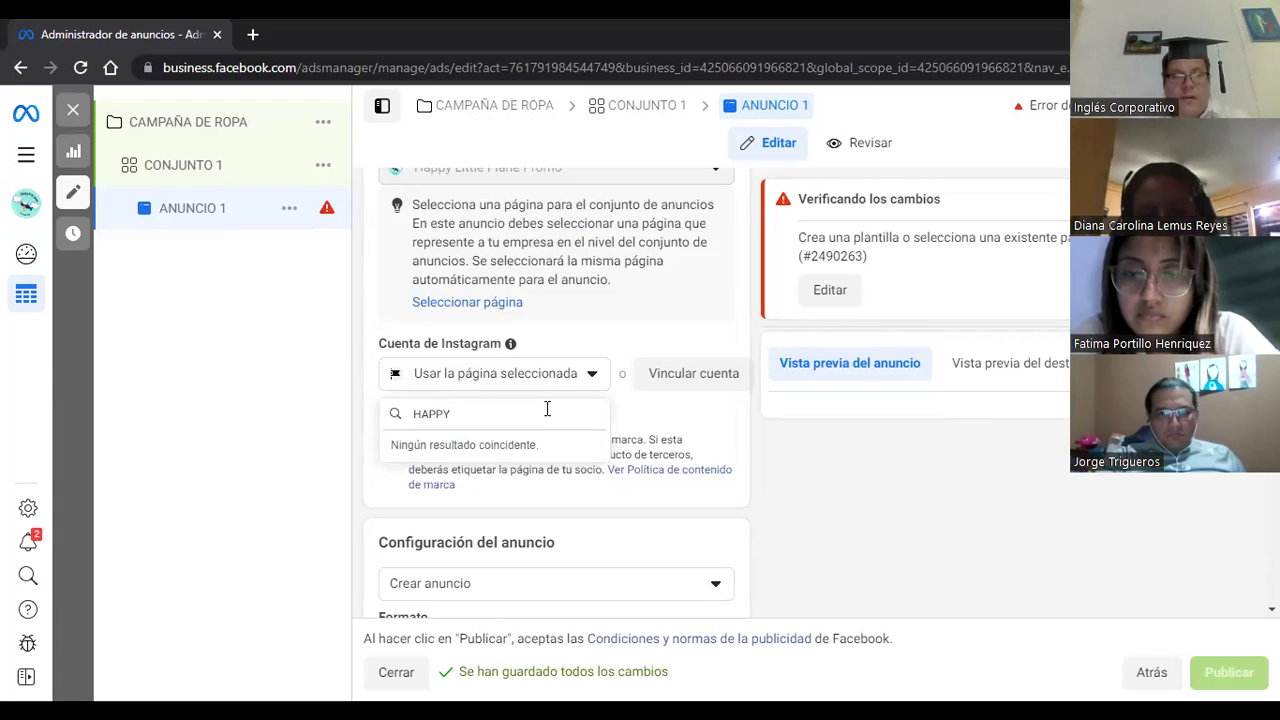
pyautogui.press('BackSpace')
pyautogui.press('BackSpace')
pyautogui.press('BackSpace')
pyautogui.press('BackSpace')
pyautogui.press('BackSpace')
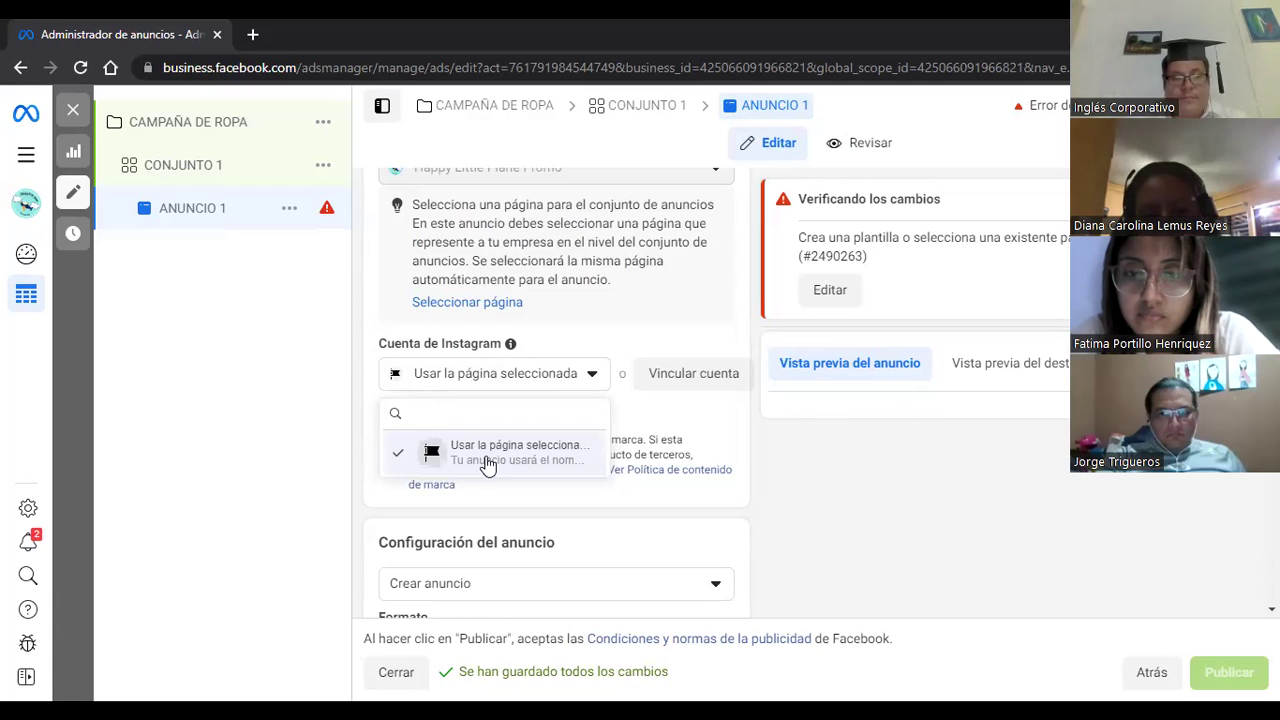
pyautogui.click(815, 475)
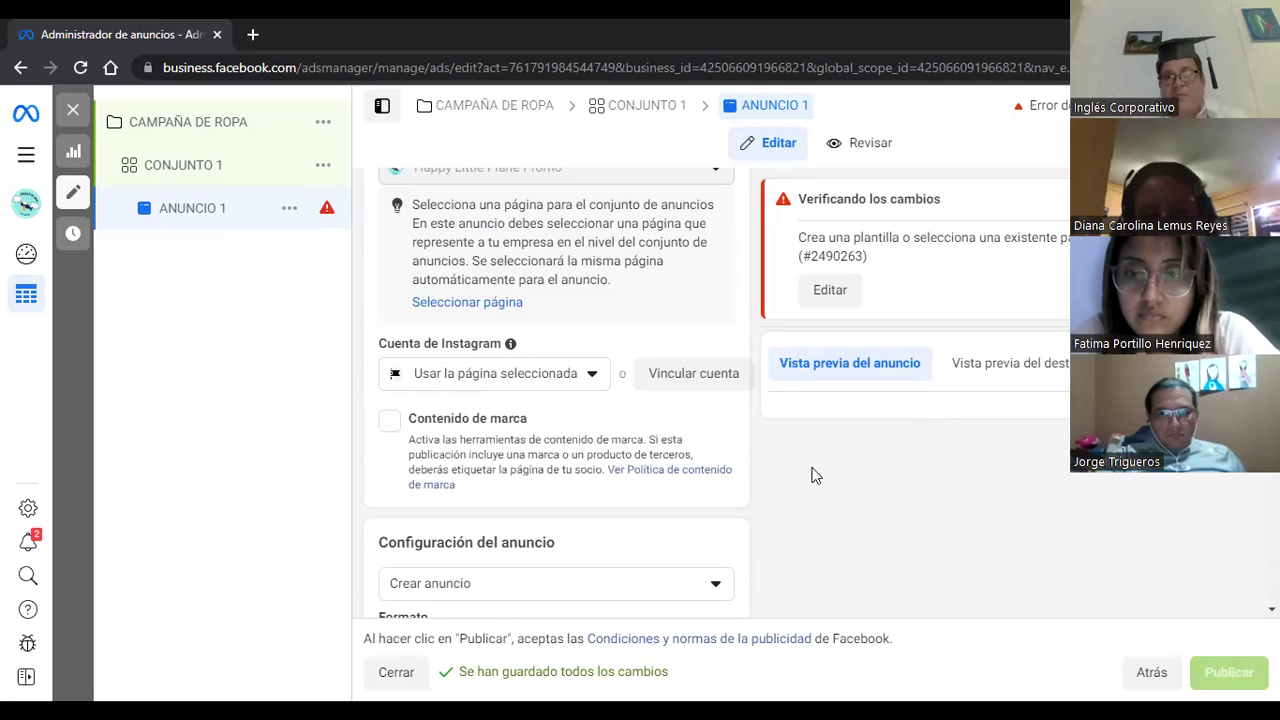
pyautogui.click(594, 377)
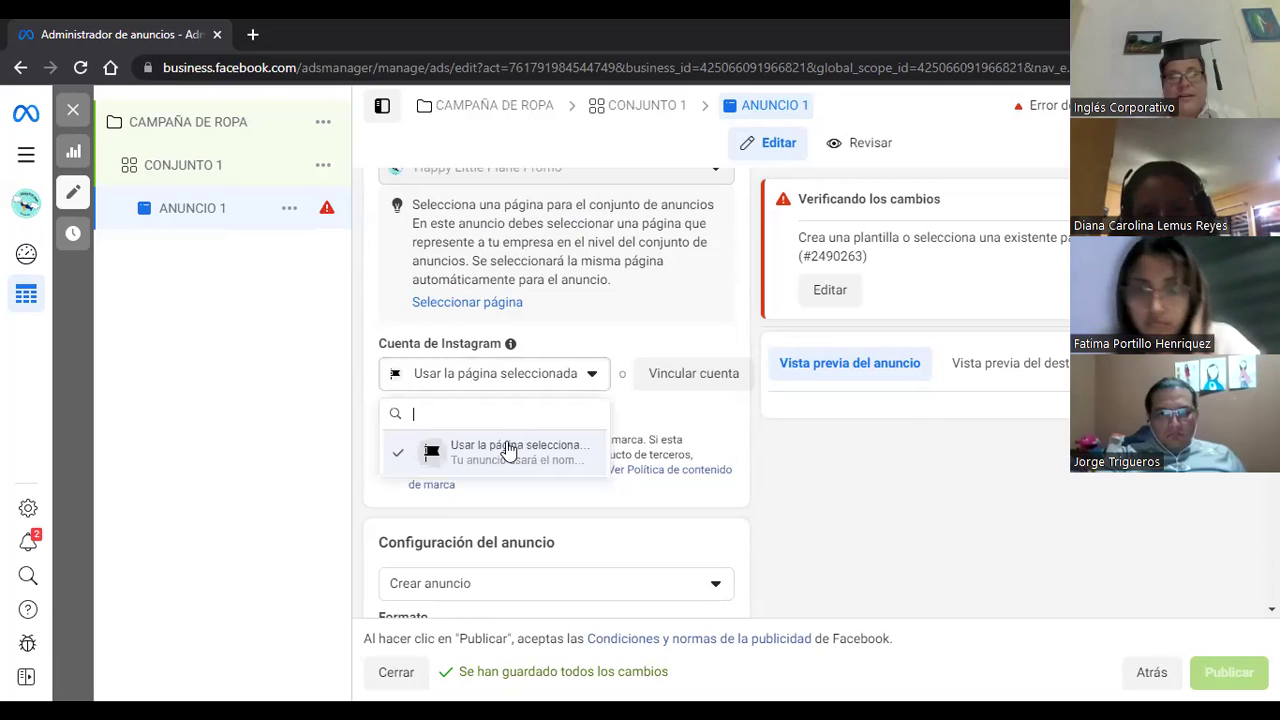
pyautogui.click(826, 500)
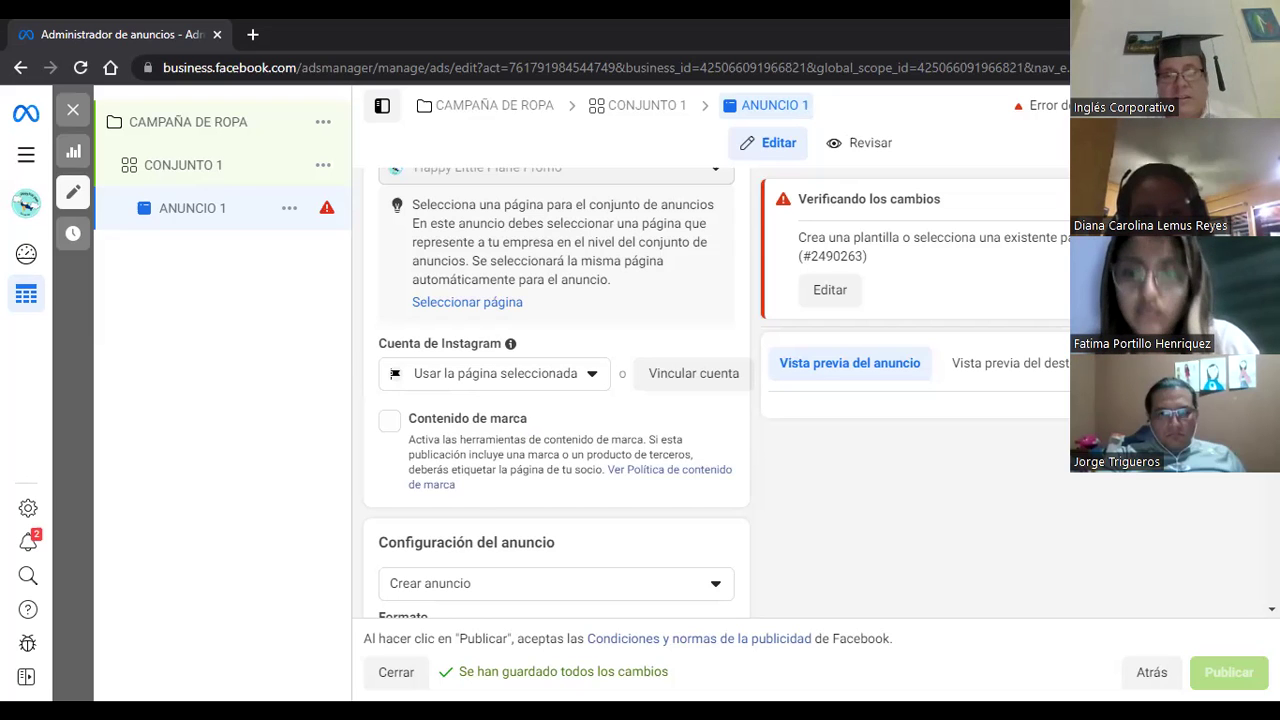
# Reopen the ad's Instagram account choices, search them for escuela and clear the search.
pyautogui.click(593, 378)
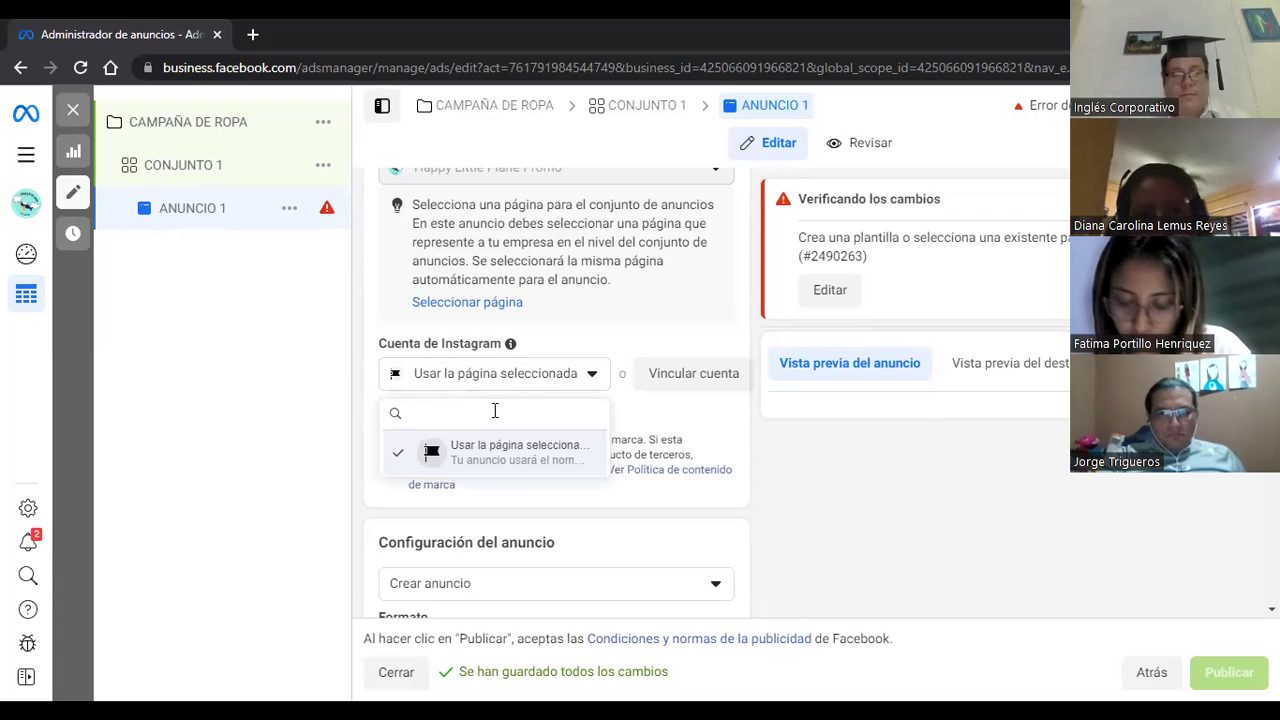
pyautogui.write('escu')
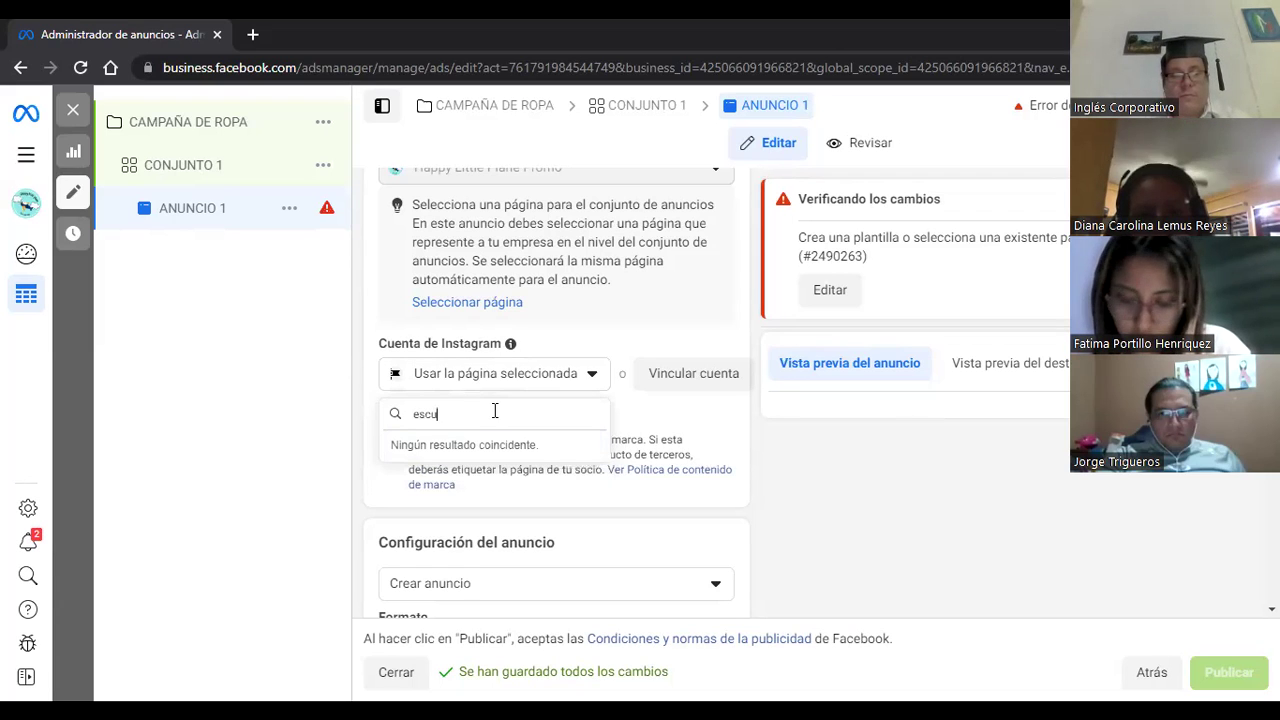
pyautogui.write('ela')
pyautogui.press('BackSpace')
pyautogui.press('BackSpace')
pyautogui.press('BackSpace')
pyautogui.press('BackSpace')
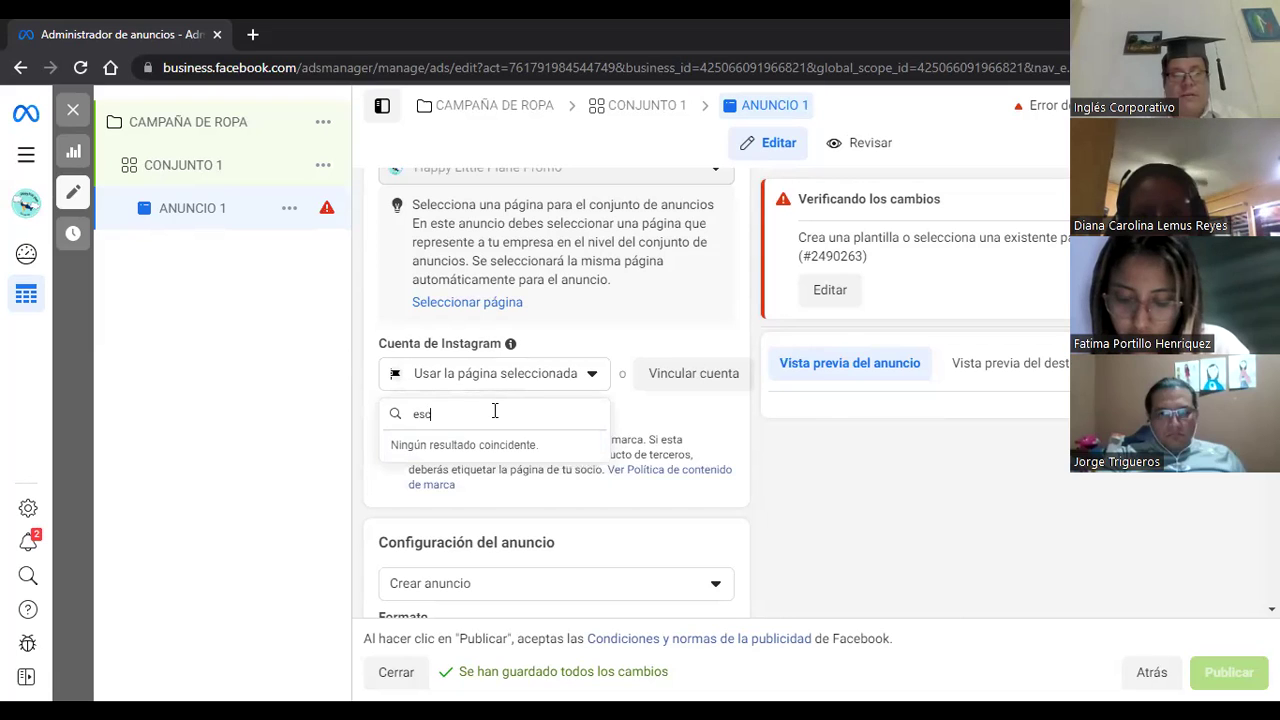
pyautogui.press('BackSpace')
pyautogui.press('BackSpace')
pyautogui.press('BackSpace')
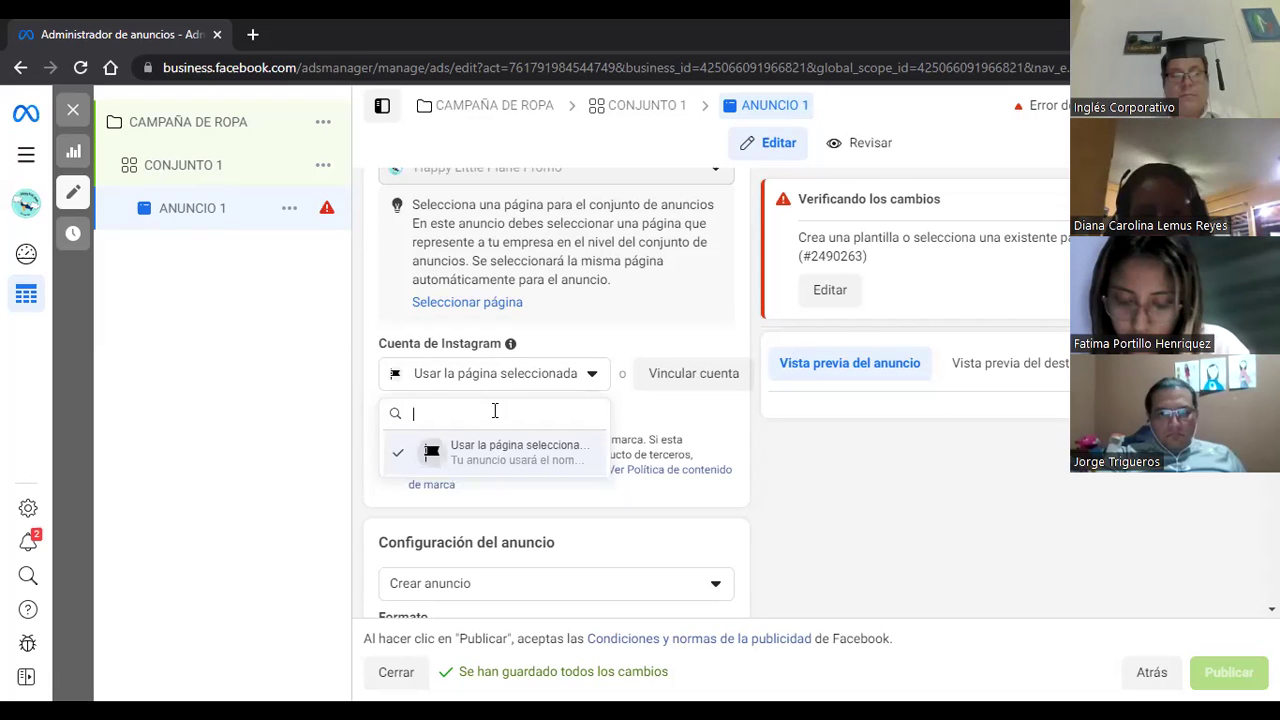
# Look for happy among the Instagram account choices, then empty the search.
pyautogui.write('happy')
pyautogui.press('BackSpace')
pyautogui.press('BackSpace')
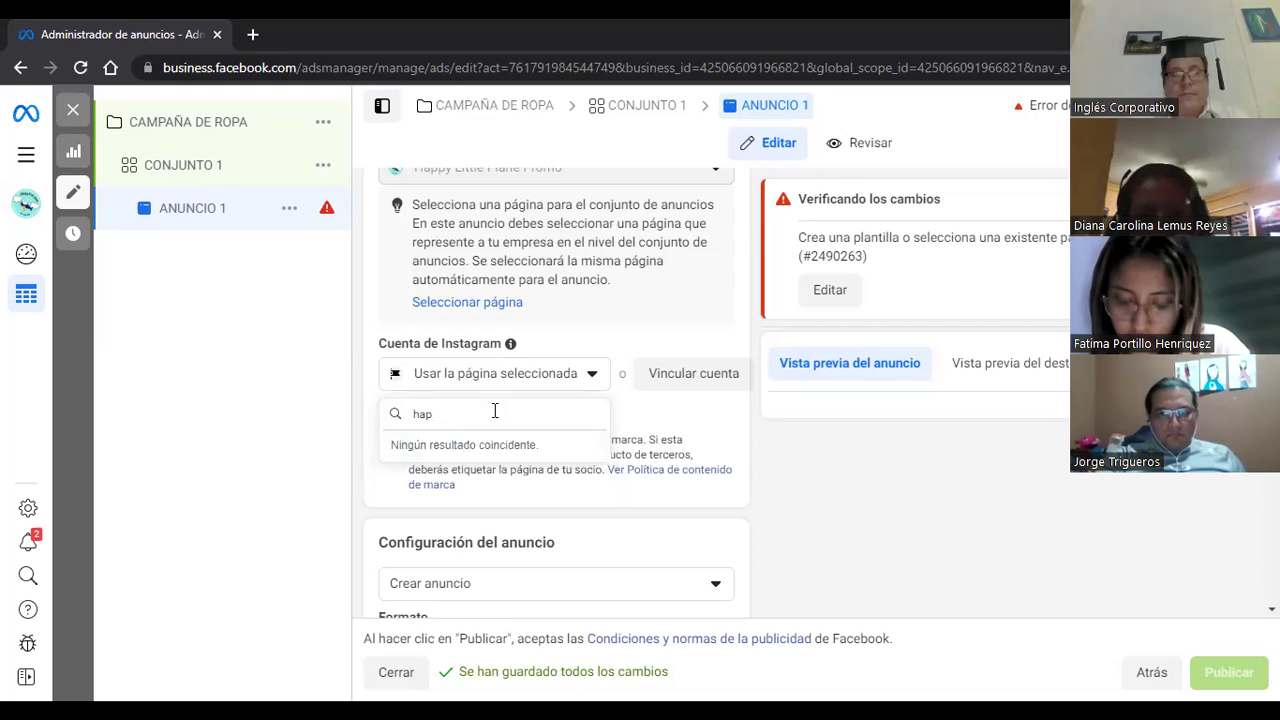
pyautogui.press('BackSpace')
pyautogui.press('BackSpace')
pyautogui.press('BackSpace')
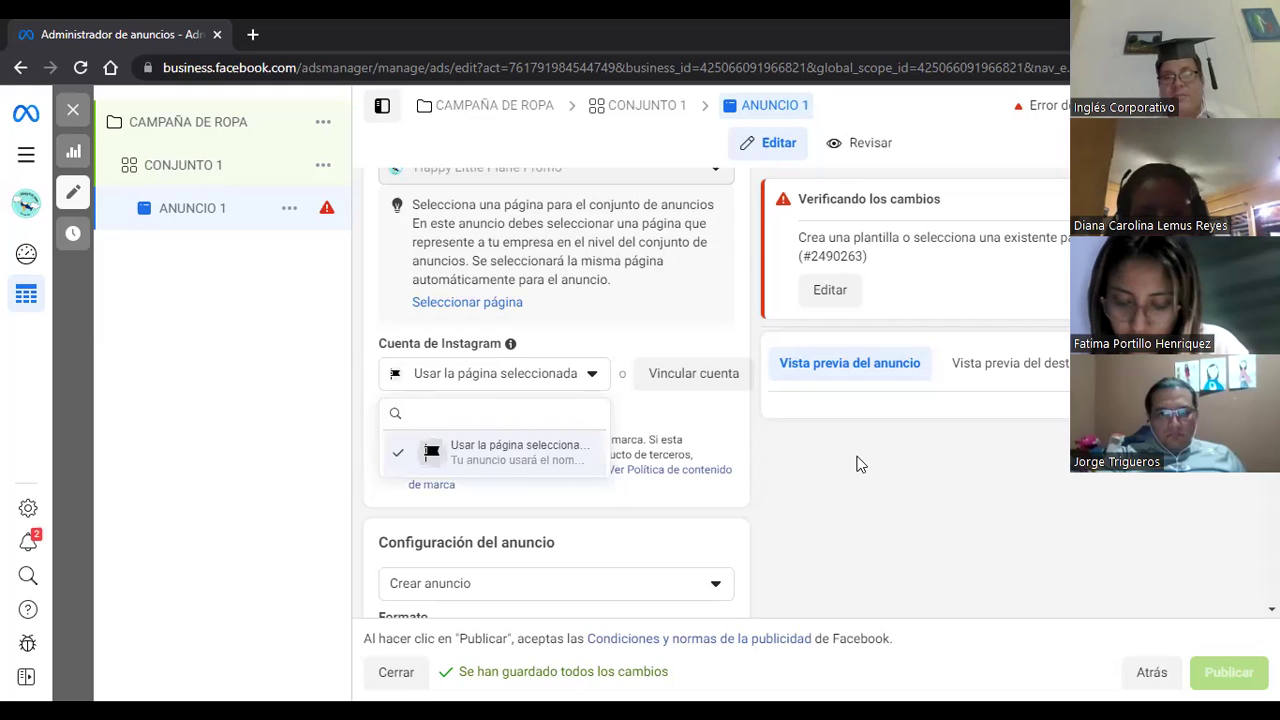
# Review the ad creation choices in Configuración del anuncio, leaving Crear anuncio selected.
pyautogui.scroll(-1, 559, 392)
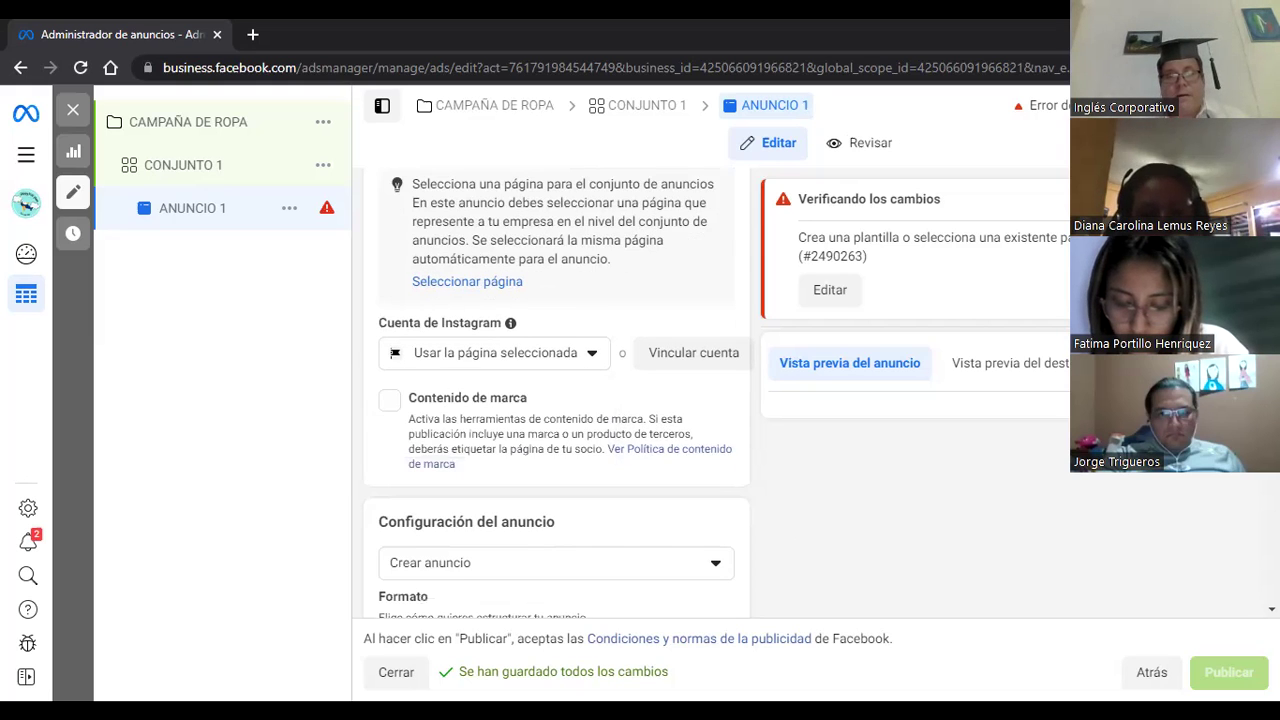
pyautogui.scroll(-3, 559, 392)
pyautogui.scroll(-1, 557, 392)
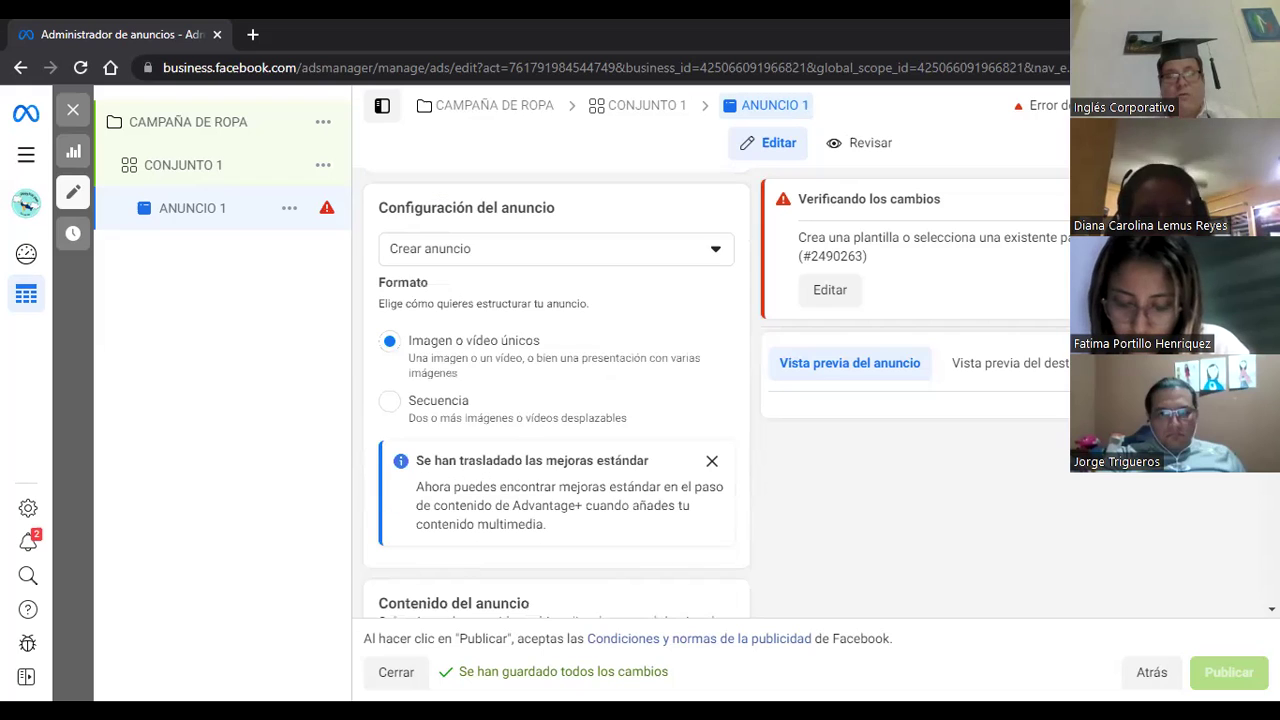
pyautogui.click(716, 254)
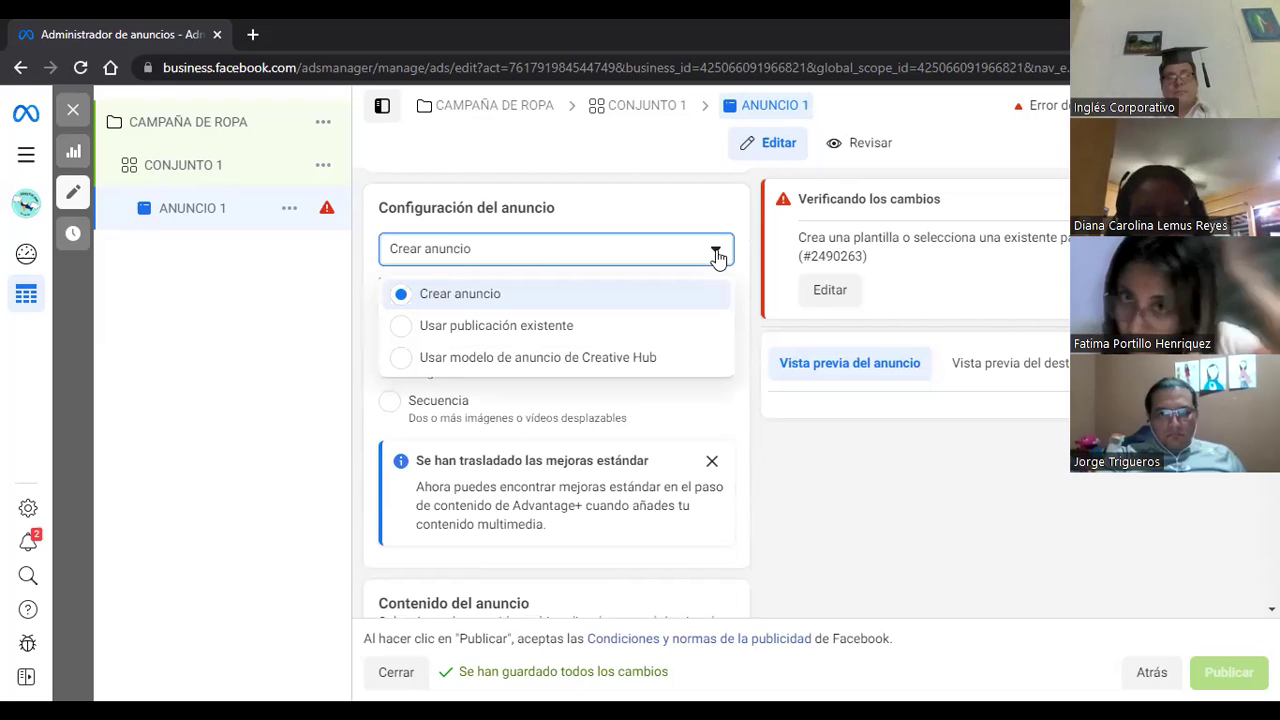
pyautogui.click(866, 541)
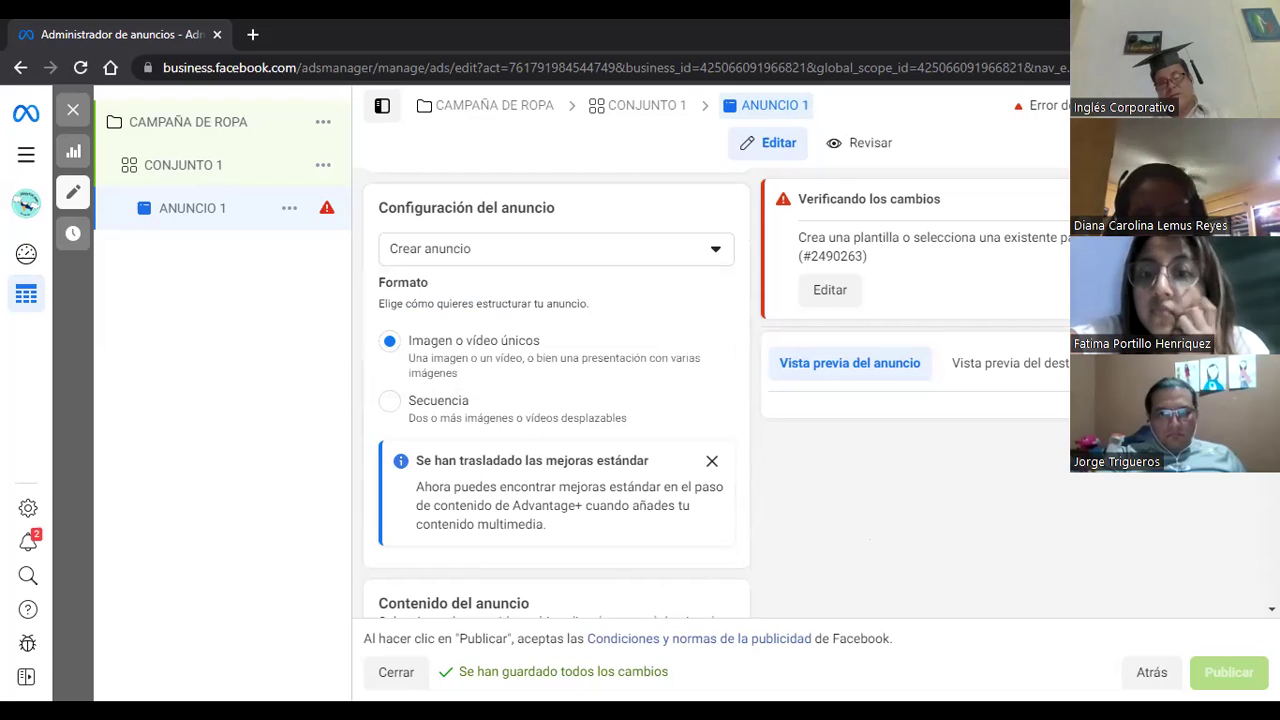
# Add the image Seguro que dirá que sí.jpg from the INGLES CORPORATIVO folder as the ad's media, accepting the suggested placement crops.
pyautogui.scroll(-1, 557, 394)
pyautogui.scroll(-5, 557, 394)
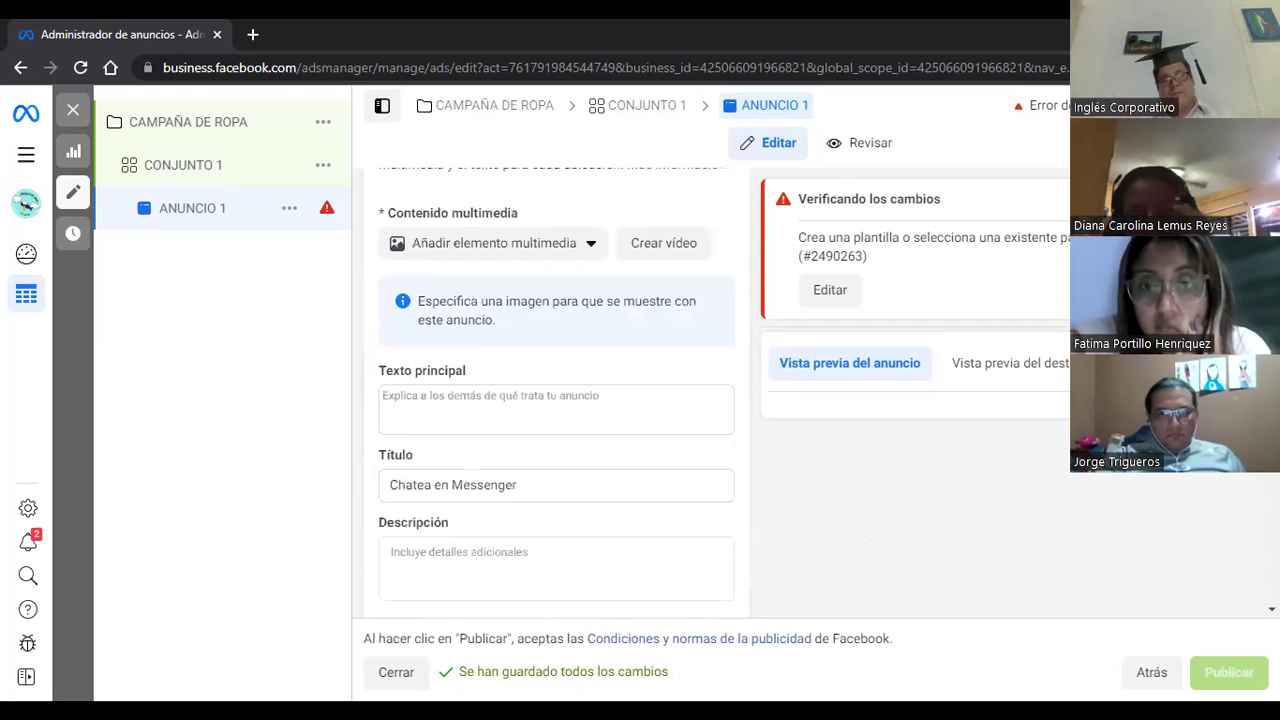
pyautogui.click(587, 246)
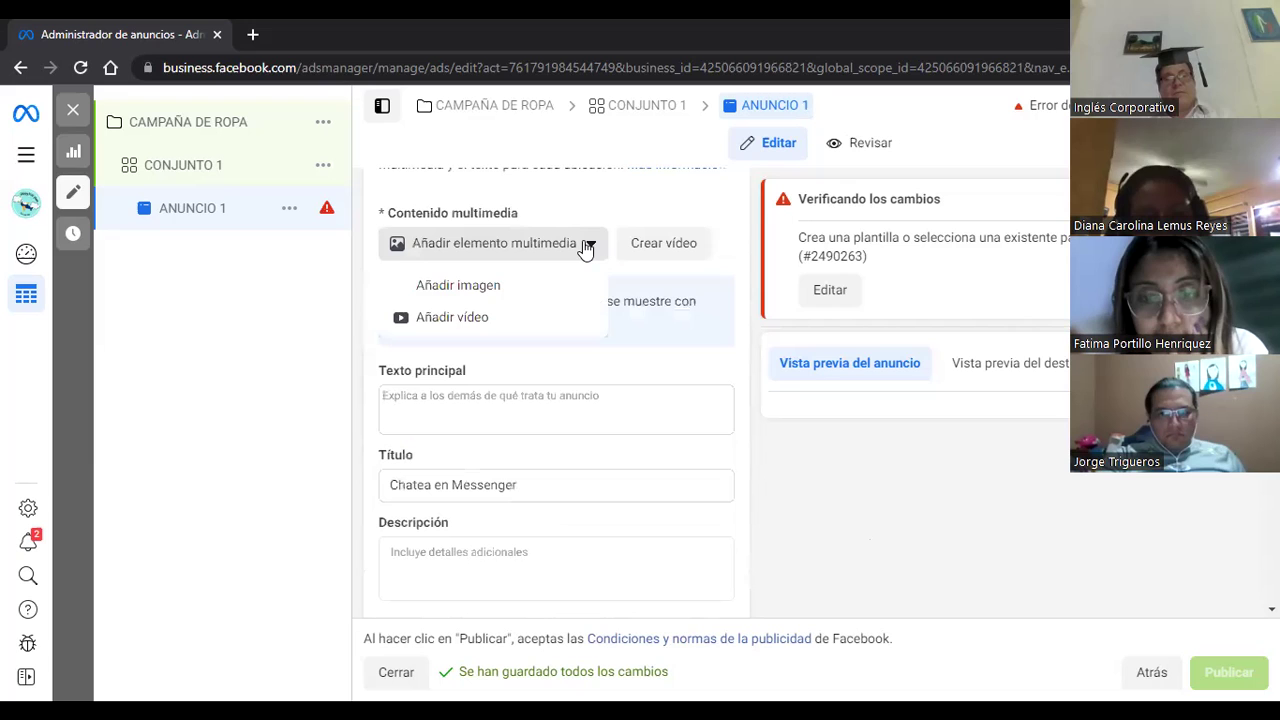
pyautogui.click(455, 287)
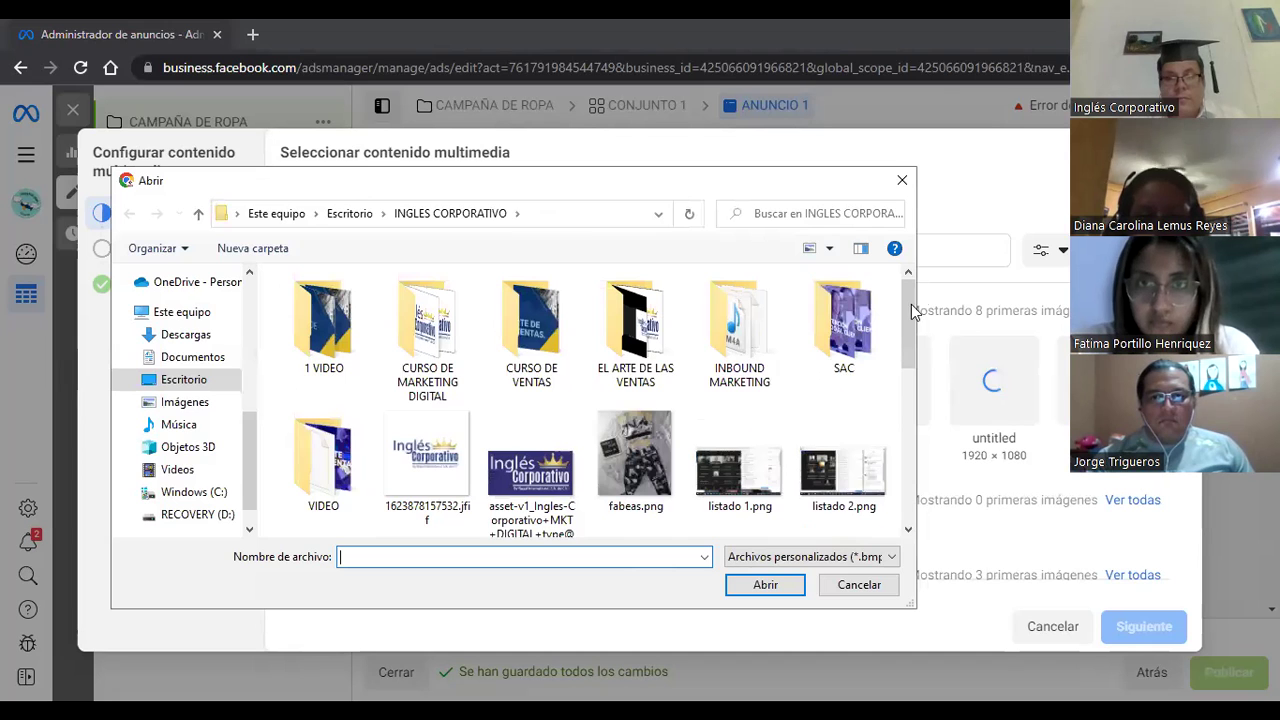
pyautogui.click(903, 422)
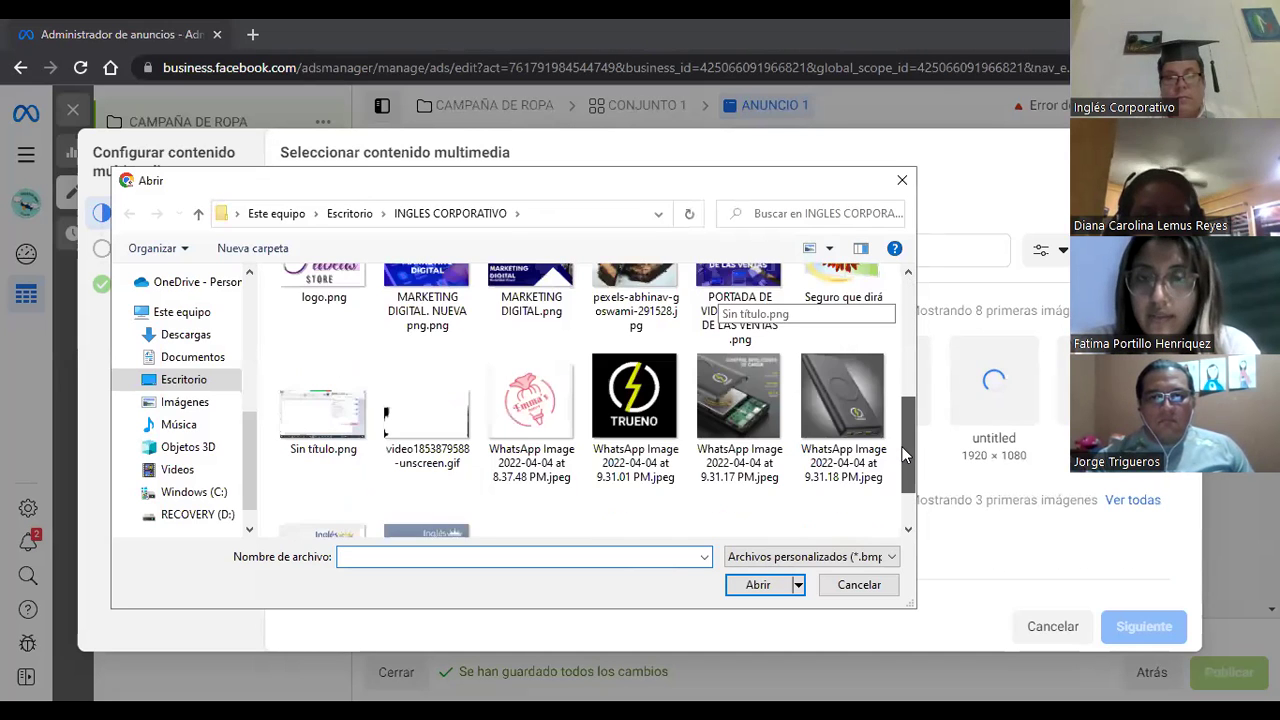
pyautogui.scroll(-1, 902, 430)
pyautogui.scroll(2, 905, 401)
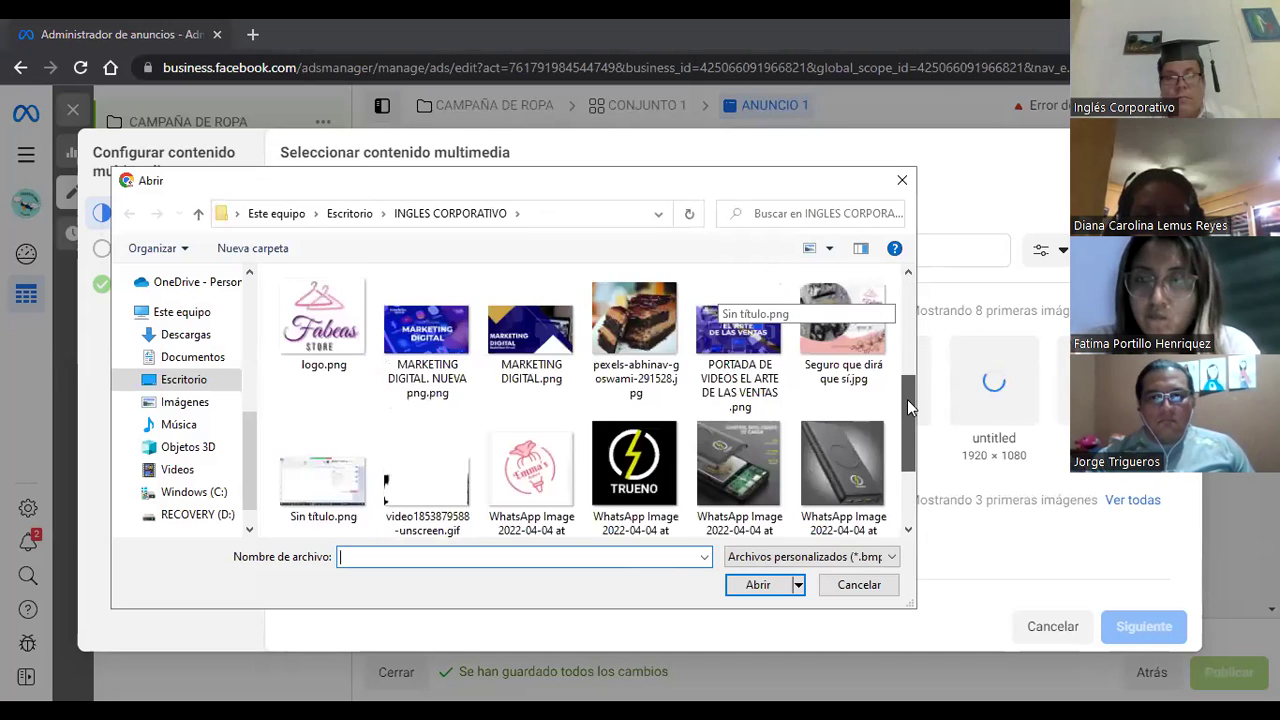
pyautogui.scroll(1, 857, 355)
pyautogui.click(843, 350)
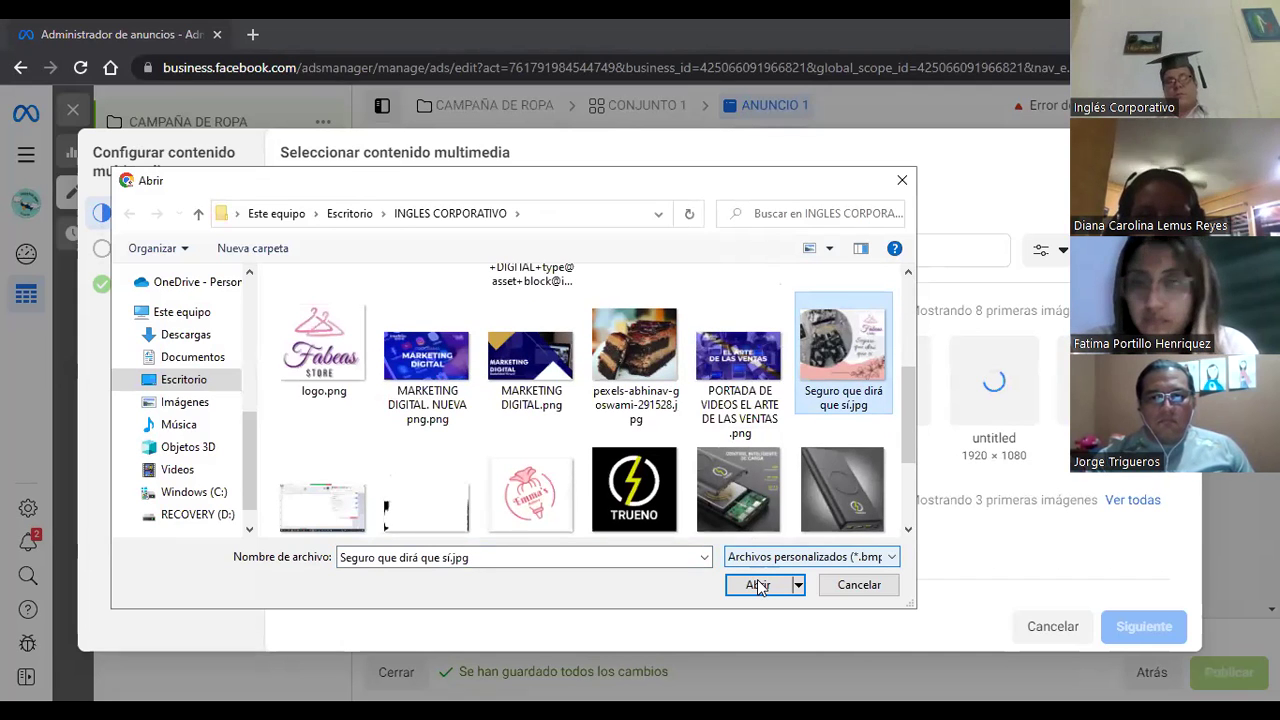
pyautogui.click(758, 586)
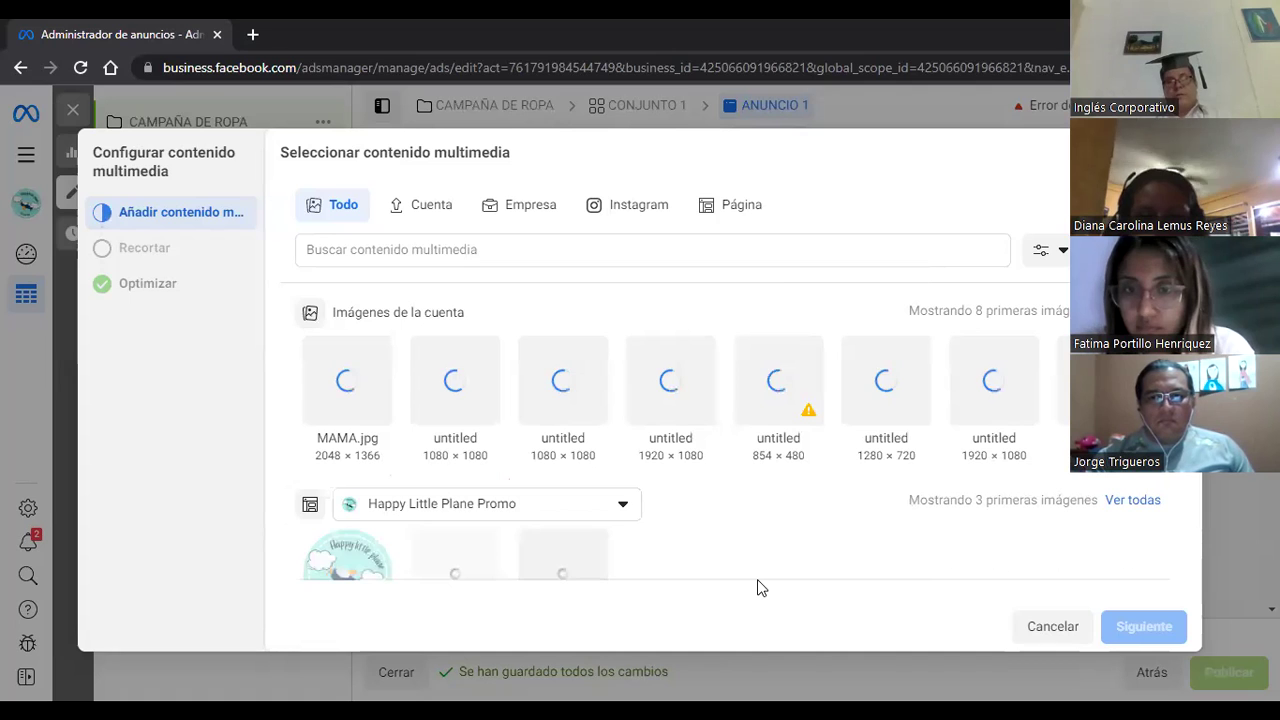
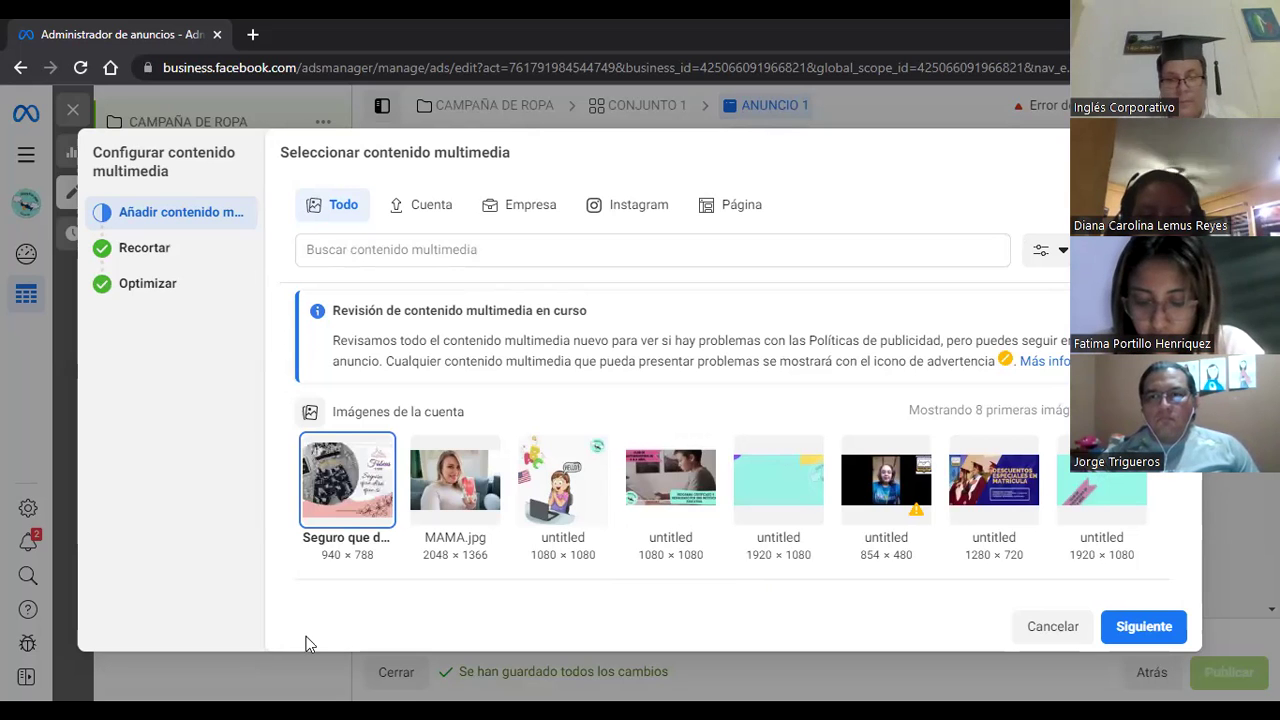
pyautogui.click(1120, 626)
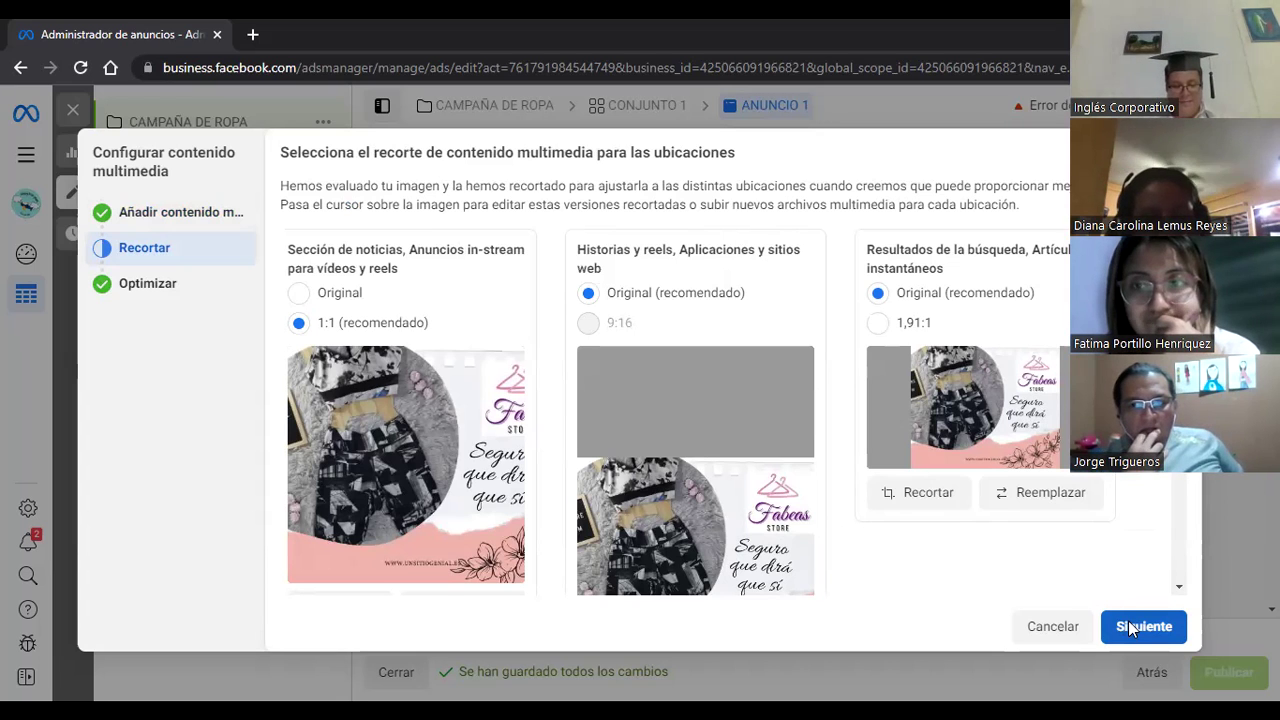
pyautogui.click(1132, 627)
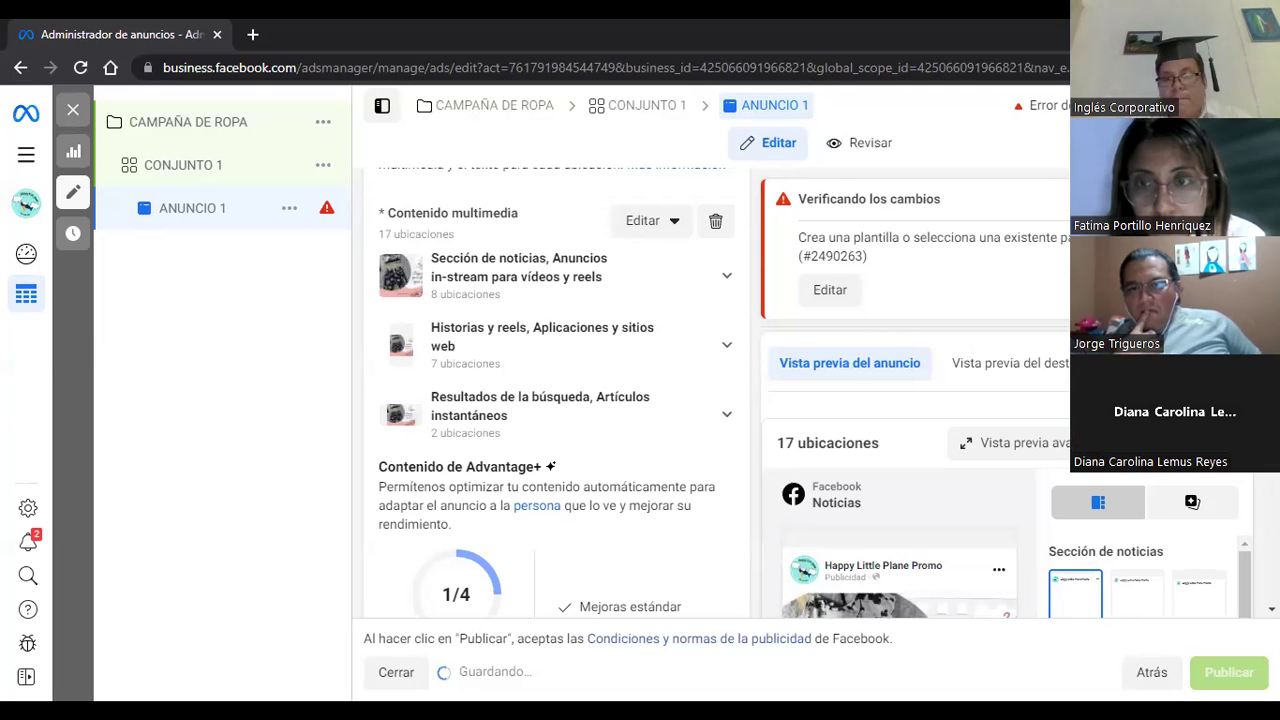
# Look through the ad's remaining sections: text and title, call to action, Plantilla de mensaje and Seguimiento.
pyautogui.scroll(-3, 556, 390)
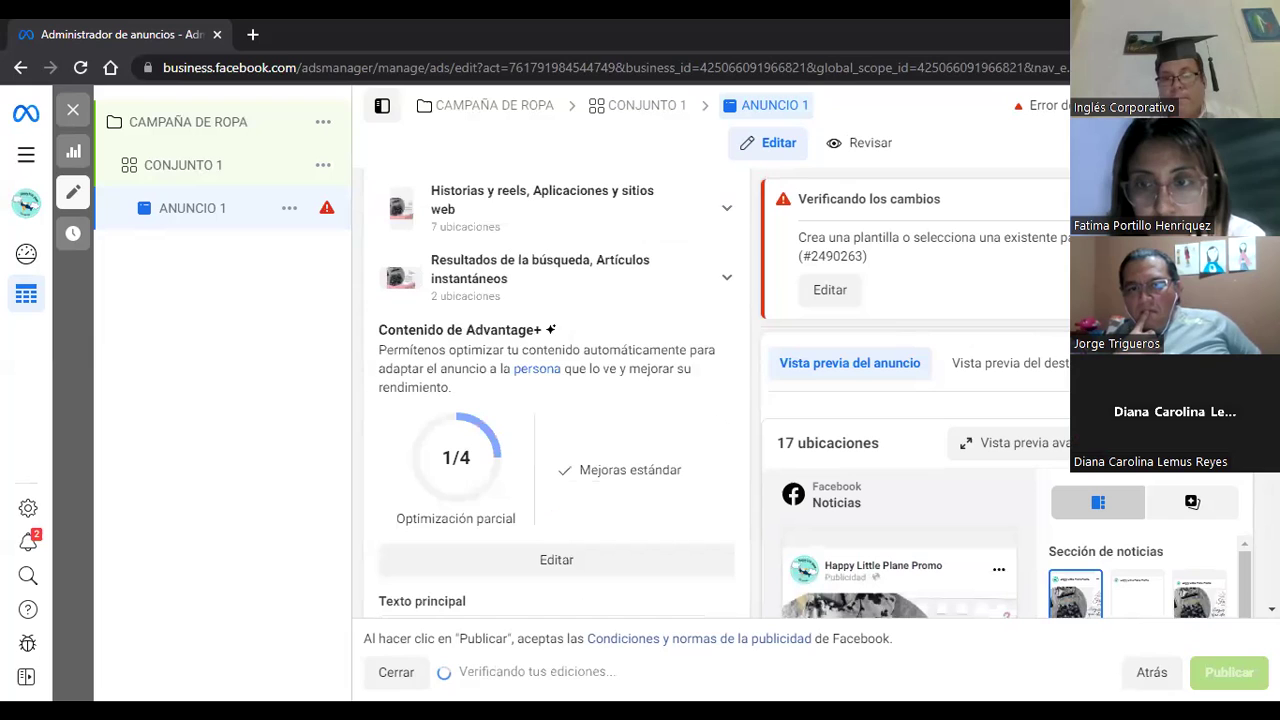
pyautogui.scroll(-3, 556, 390)
pyautogui.scroll(-4, 556, 400)
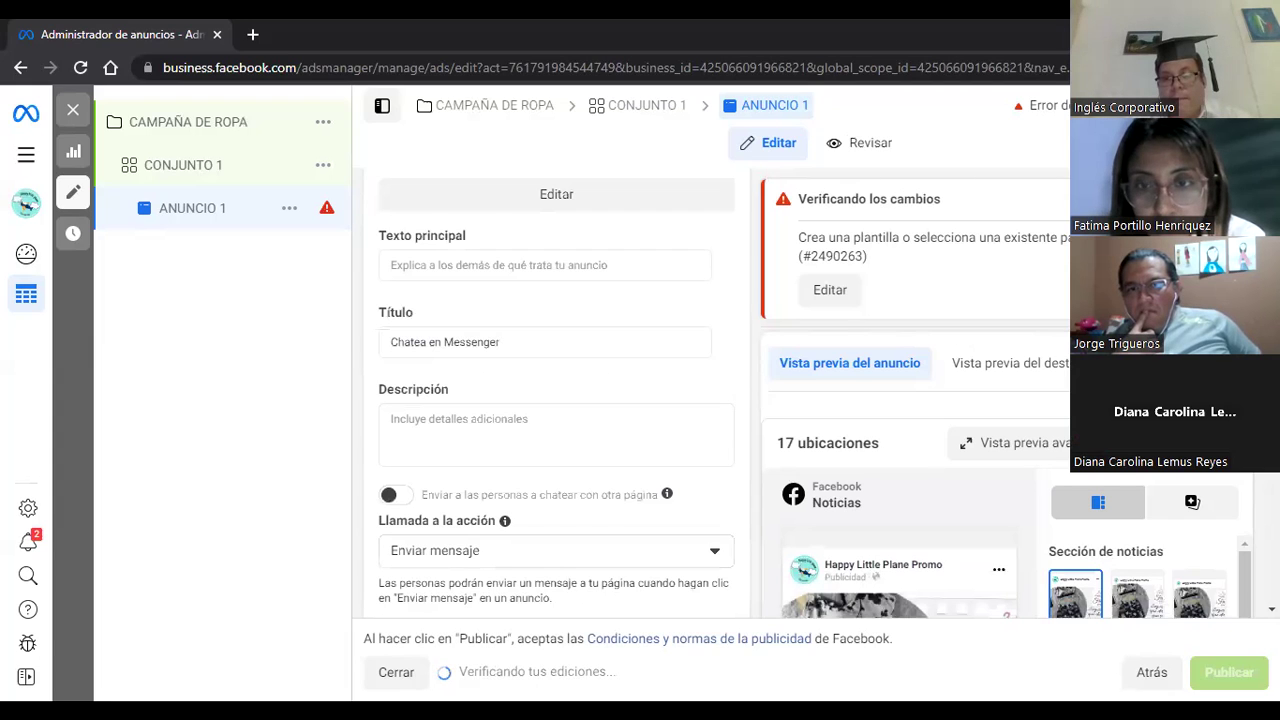
pyautogui.scroll(-3, 556, 400)
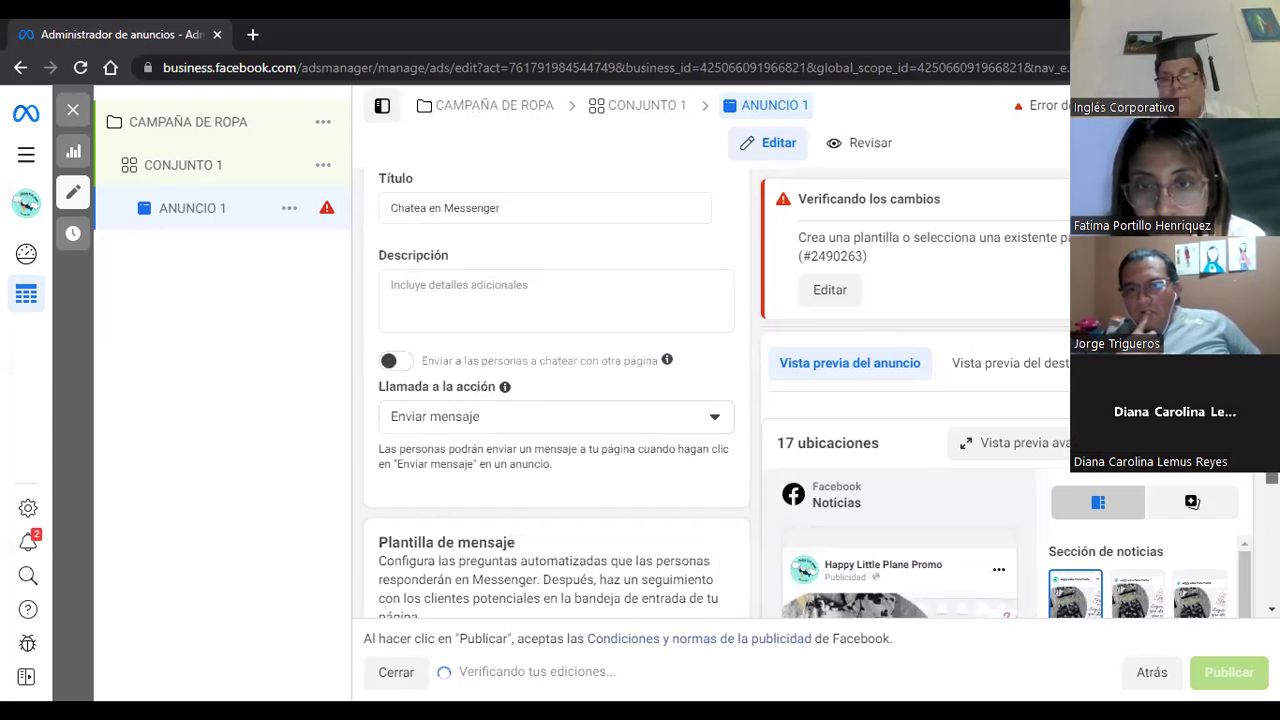
pyautogui.scroll(-6, 556, 400)
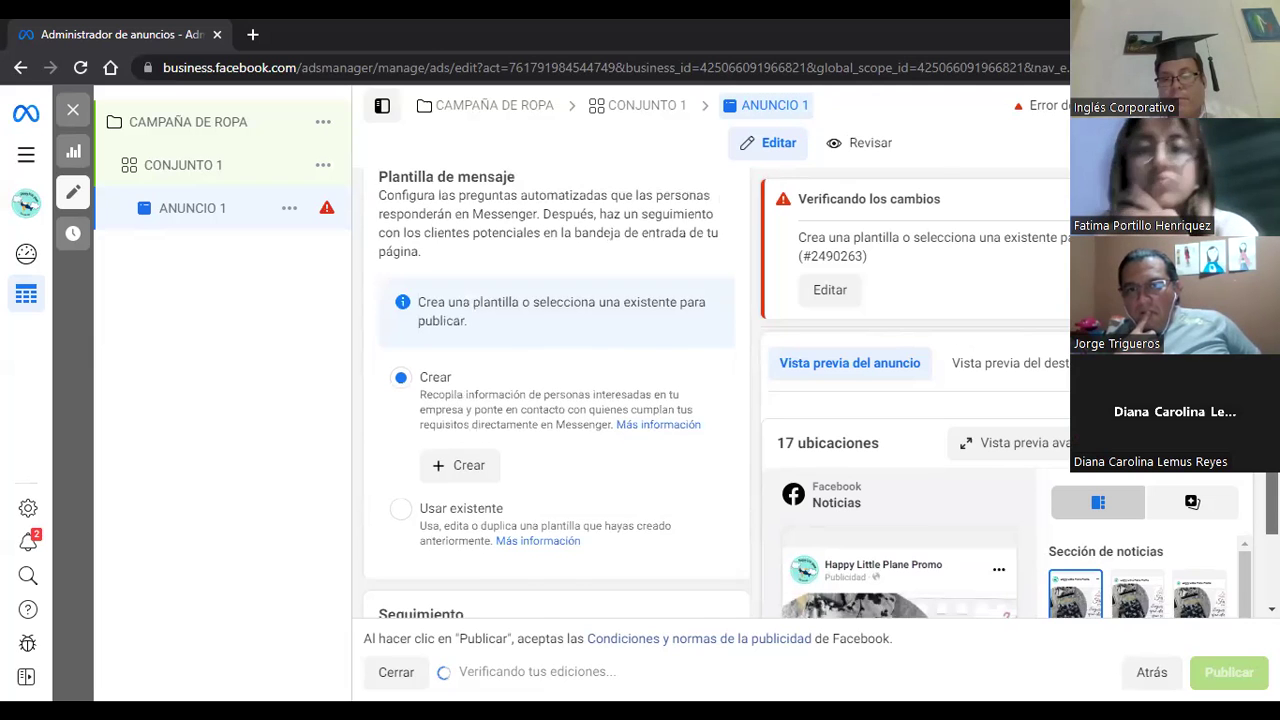
pyautogui.scroll(-6, 556, 400)
pyautogui.scroll(-4, 556, 400)
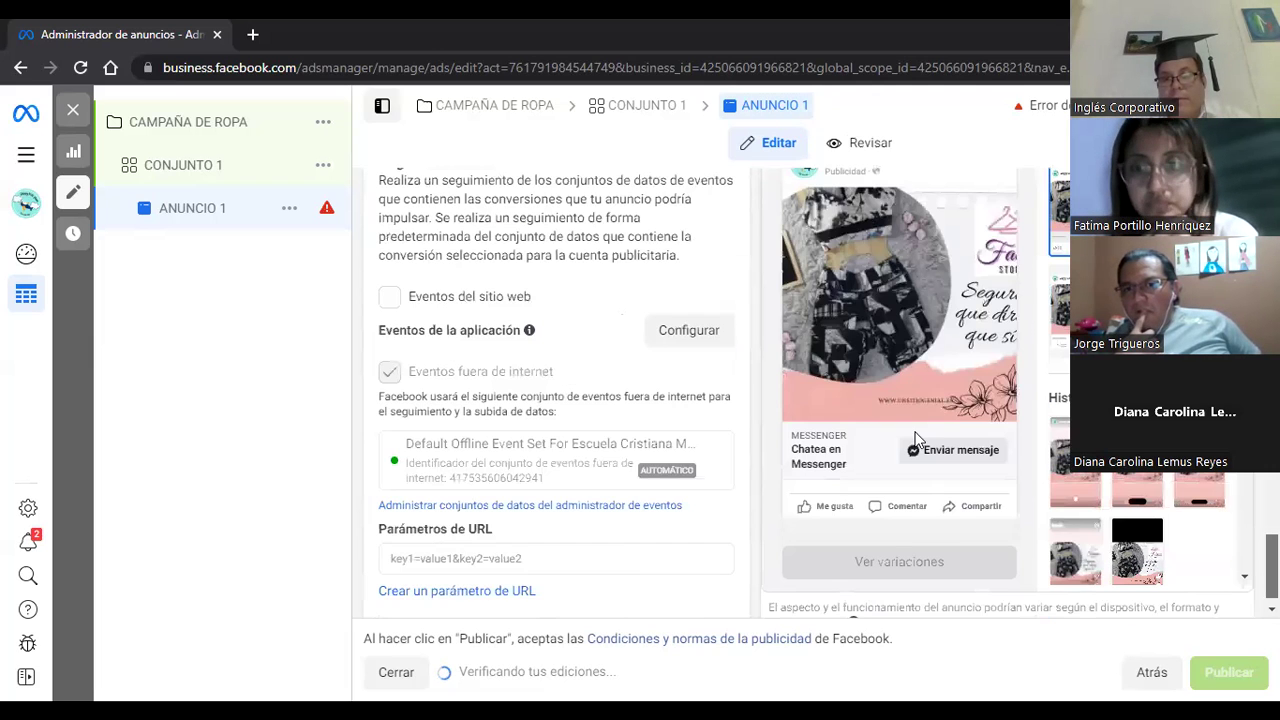
pyautogui.scroll(3, 556, 400)
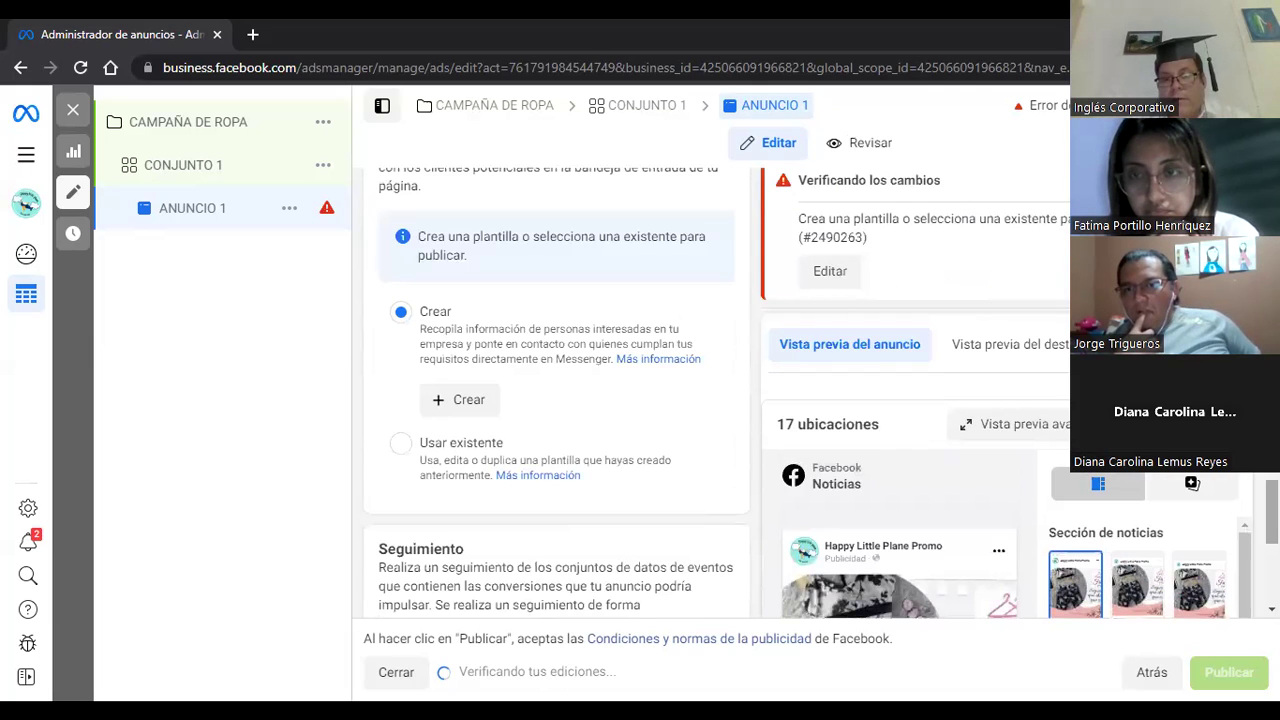
pyautogui.scroll(-4, 860, 302)
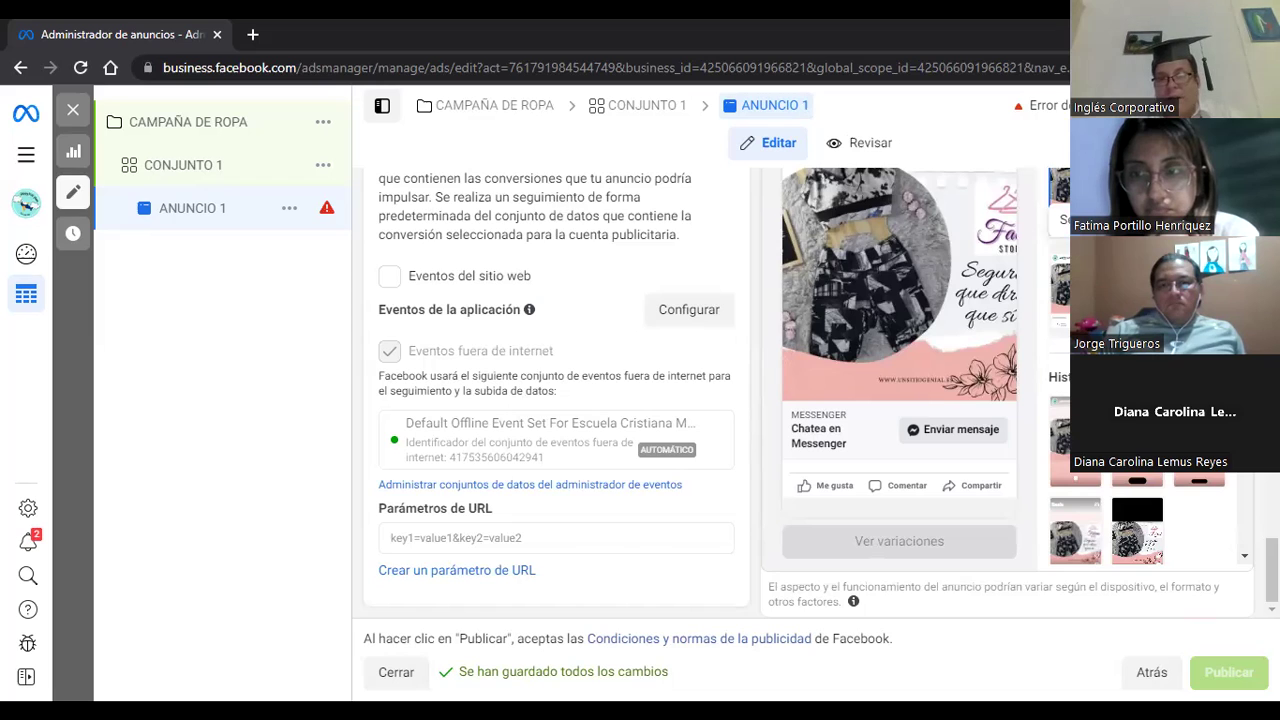
pyautogui.scroll(3, 1207, 508)
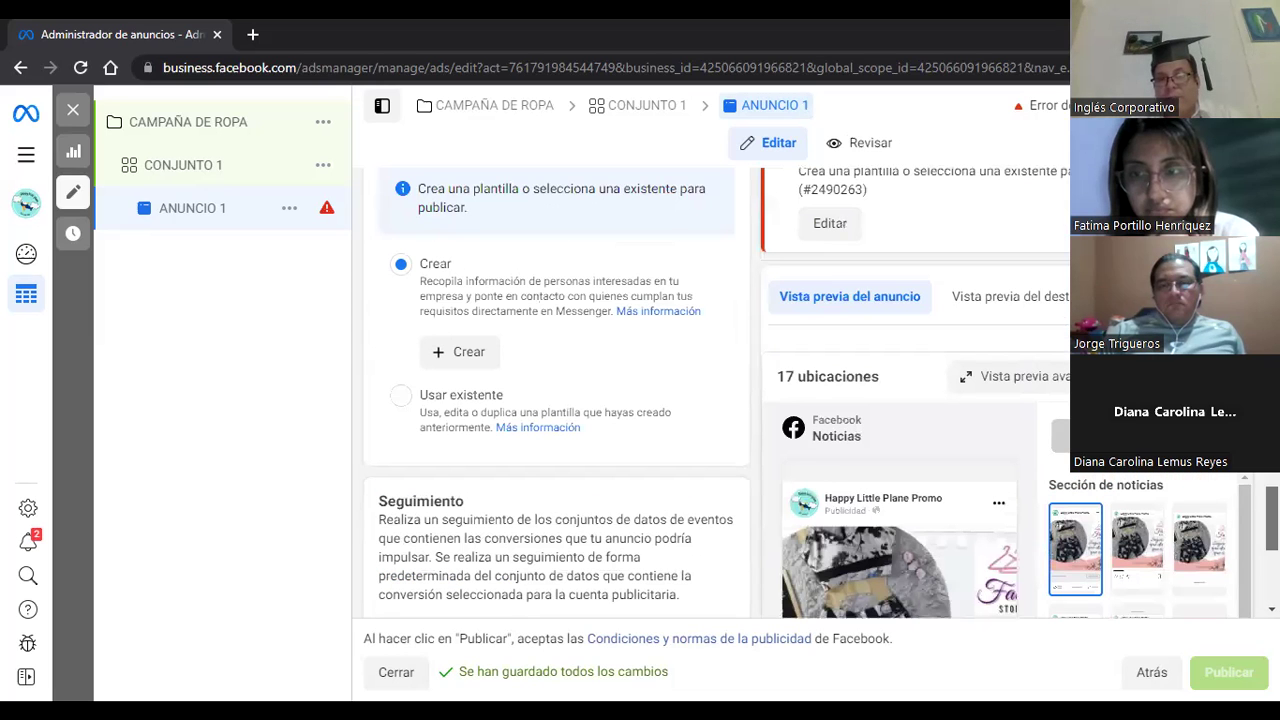
# Examine the ad's advanced preview across feed, stories, reels, in-stream, search result and article placements, and close it.
pyautogui.click(1048, 385)
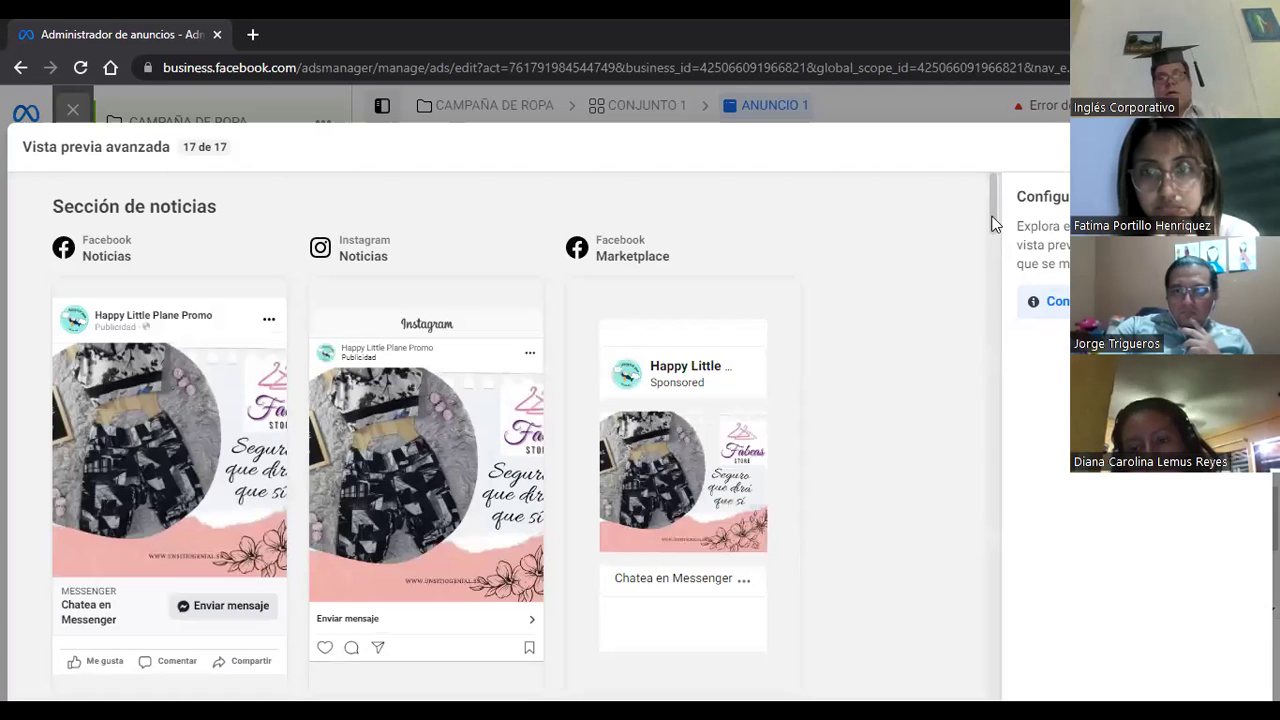
pyautogui.moveTo(994, 233); pyautogui.dragTo(988, 291)
pyautogui.scroll(-1, 988, 292)
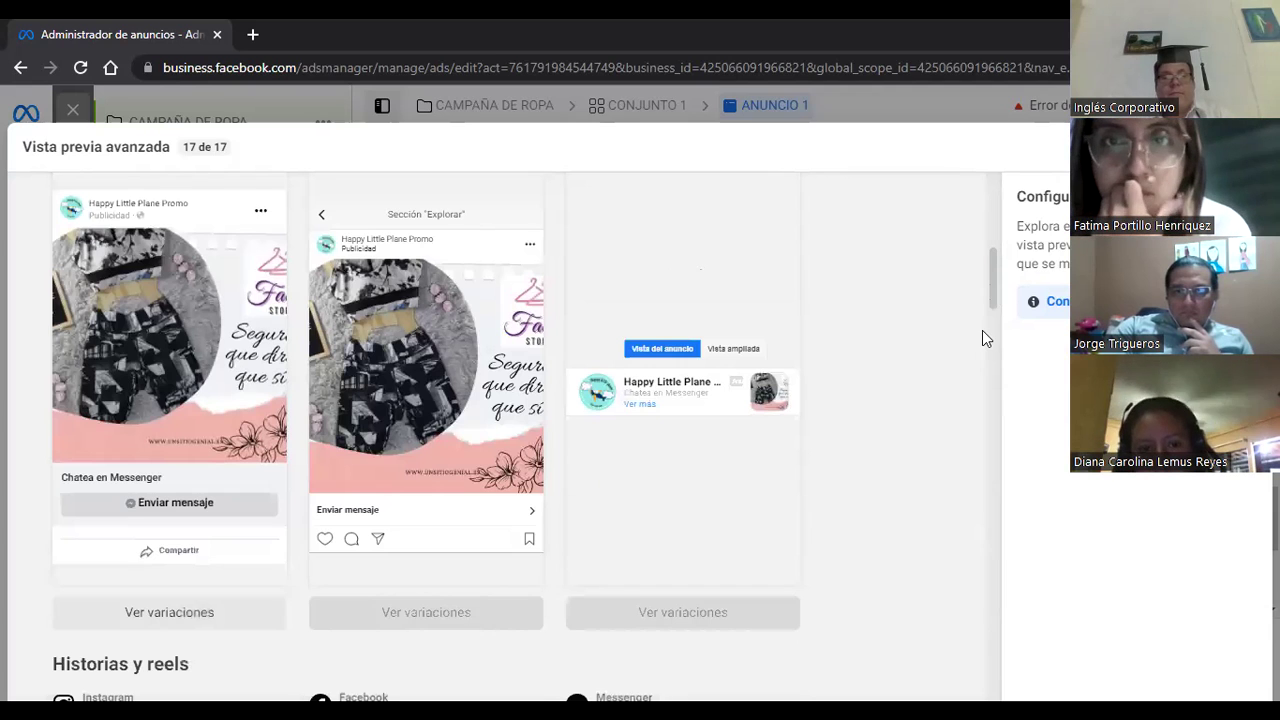
pyautogui.scroll(-1, 982, 331)
pyautogui.scroll(-3, 982, 350)
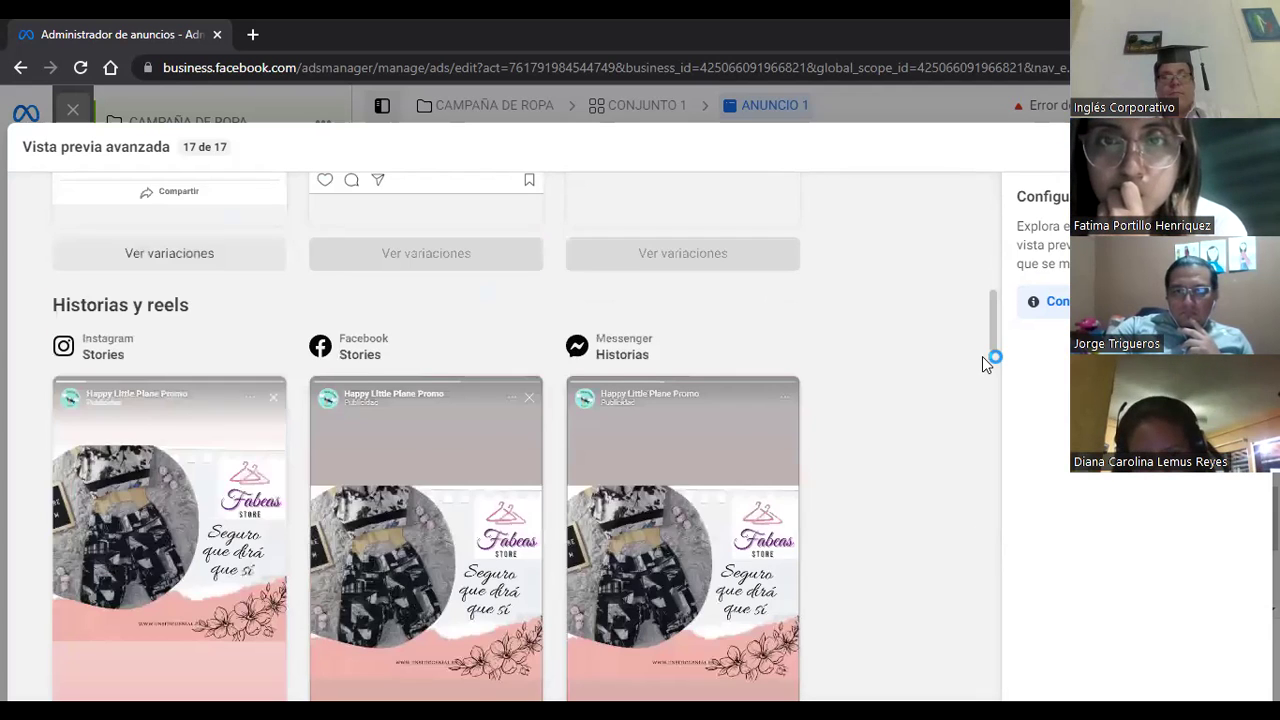
pyautogui.scroll(-2, 982, 368)
pyautogui.scroll(-3, 980, 397)
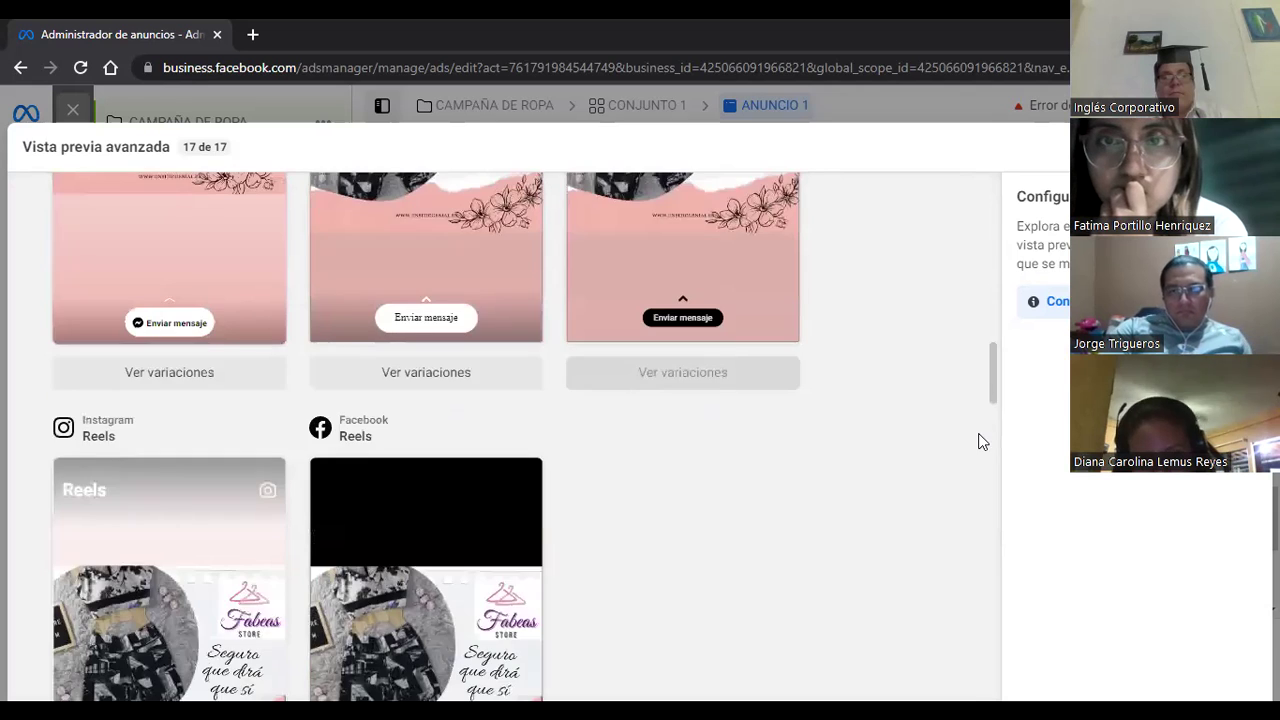
pyautogui.scroll(-4, 980, 455)
pyautogui.scroll(-3, 980, 490)
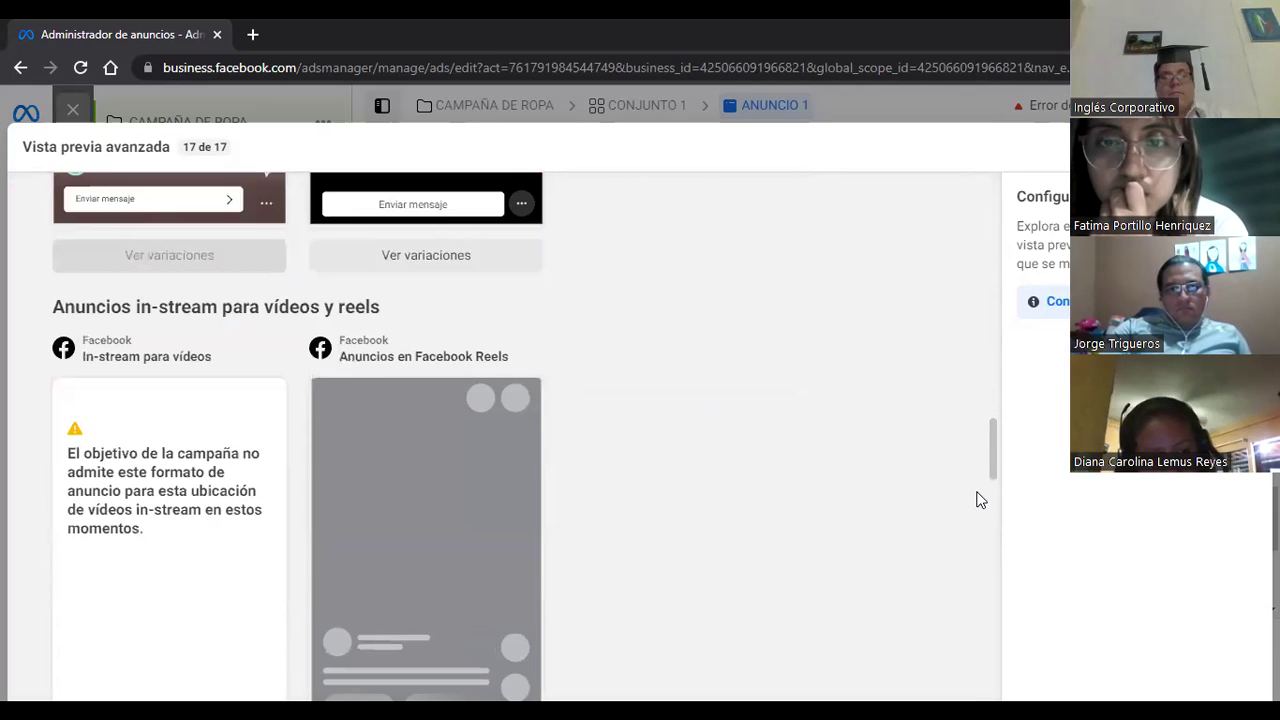
pyautogui.scroll(-3, 978, 510)
pyautogui.scroll(-2, 976, 525)
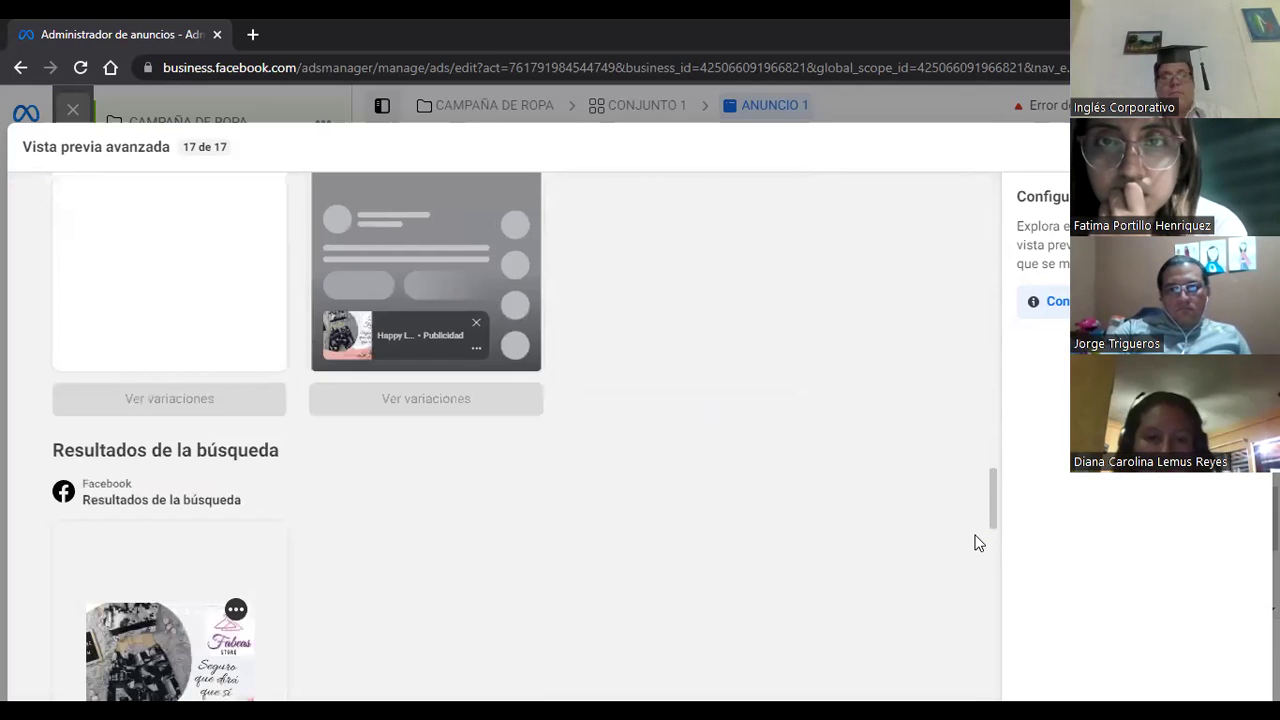
pyautogui.scroll(-2, 972, 545)
pyautogui.scroll(-4, 970, 440)
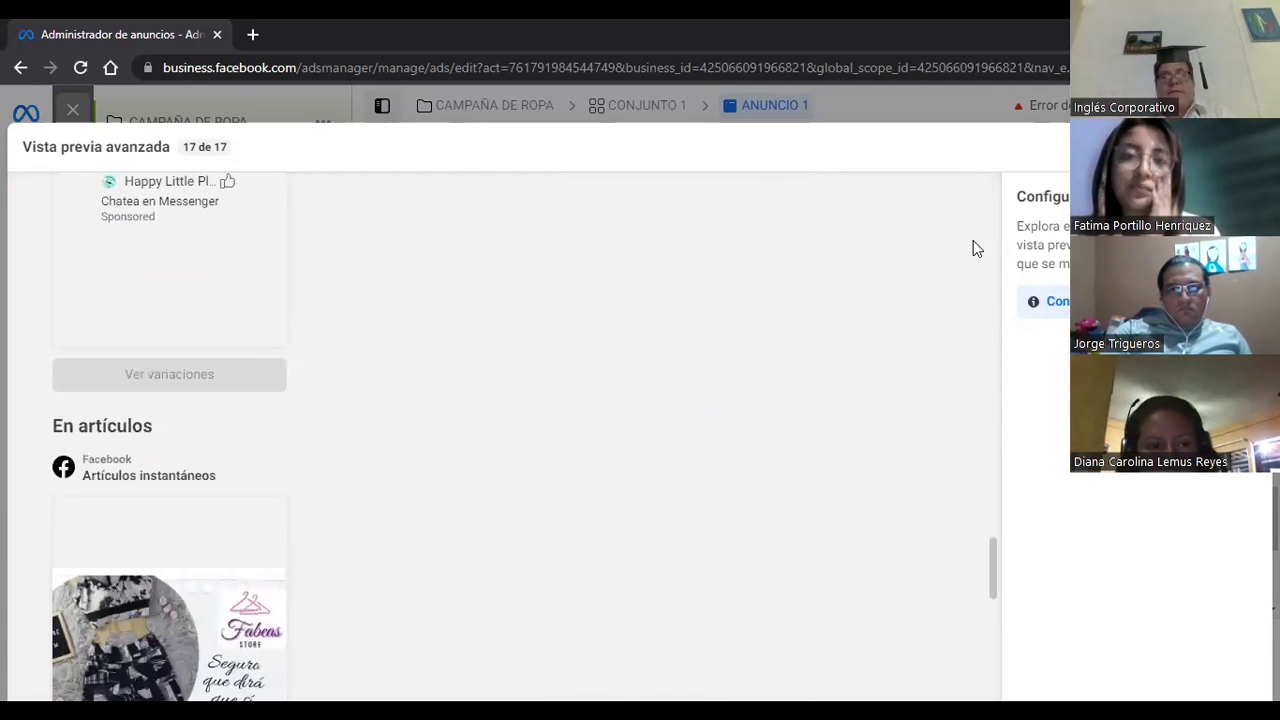
pyautogui.scroll(15, 985, 210)
pyautogui.scroll(5, 1001, 169)
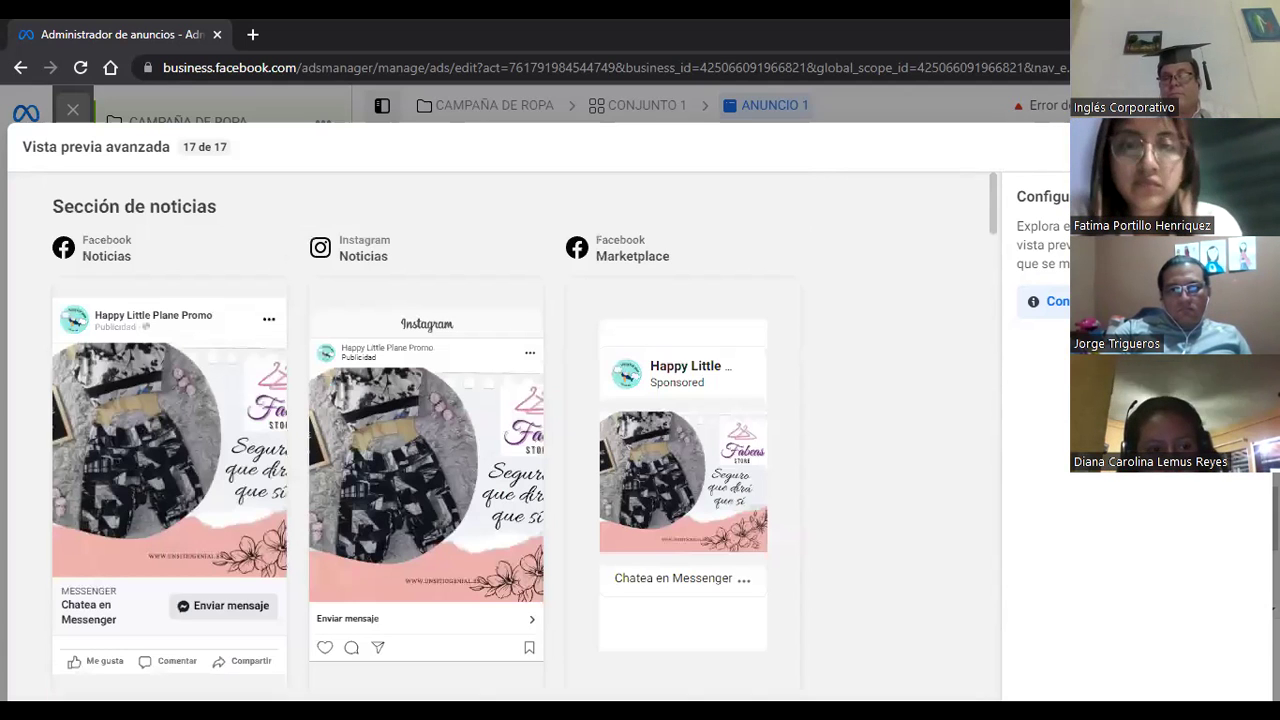
pyautogui.press('Escape')
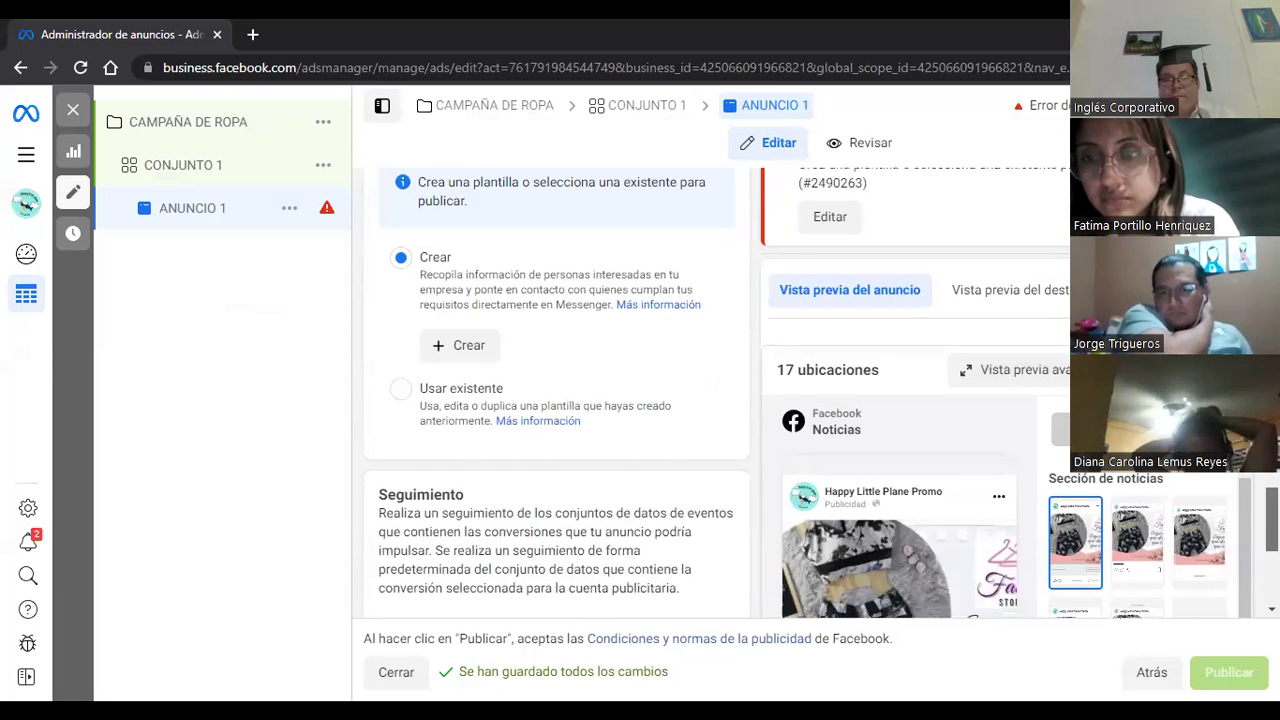
# Enter "¿Deseas prendas a la moda en un buen precio?" as the opening line of the ad's Texto principal.
pyautogui.scroll(-3, 700, 400)
pyautogui.scroll(-1, 700, 400)
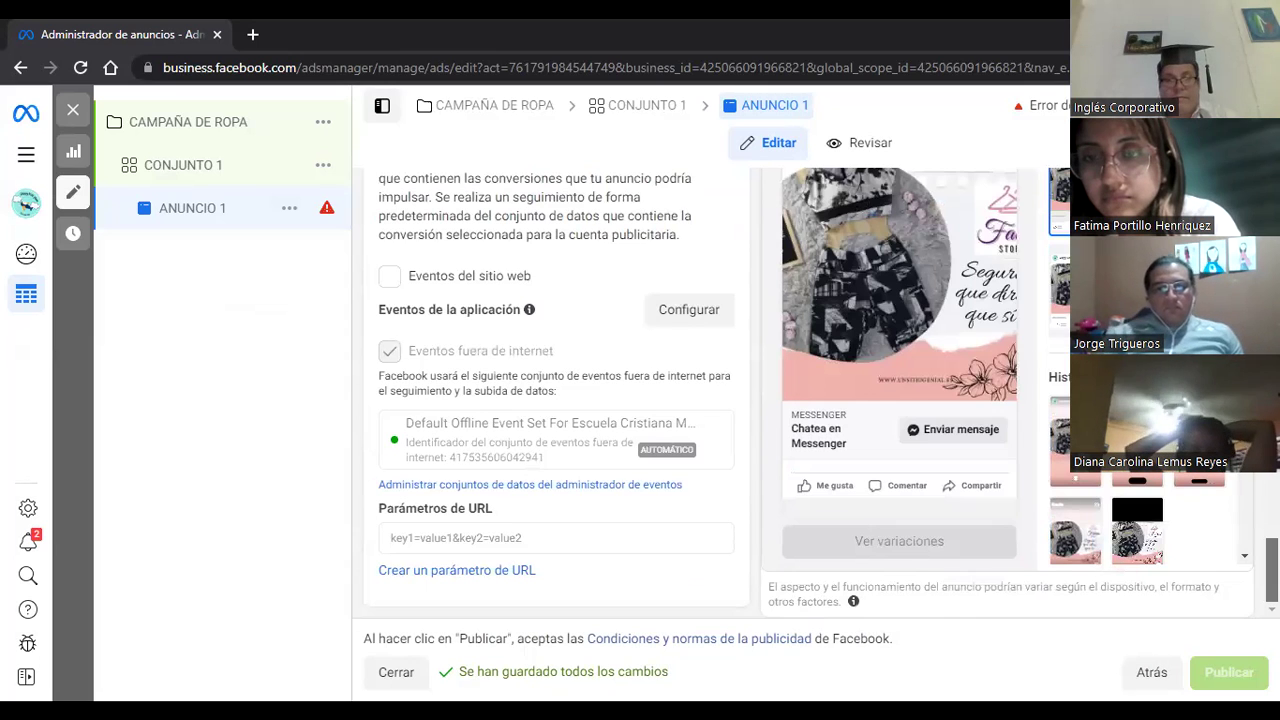
pyautogui.scroll(4, 556, 400)
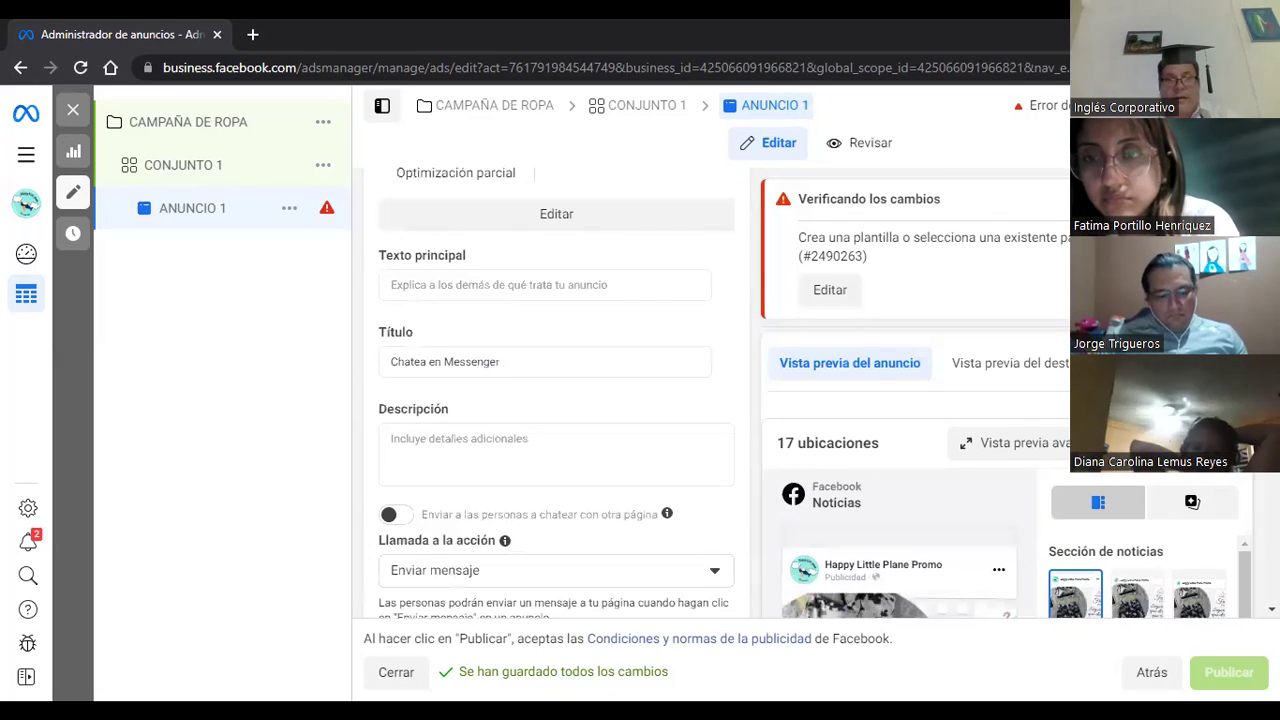
pyautogui.scroll(1, 523, 351)
pyautogui.scroll(-1, 523, 351)
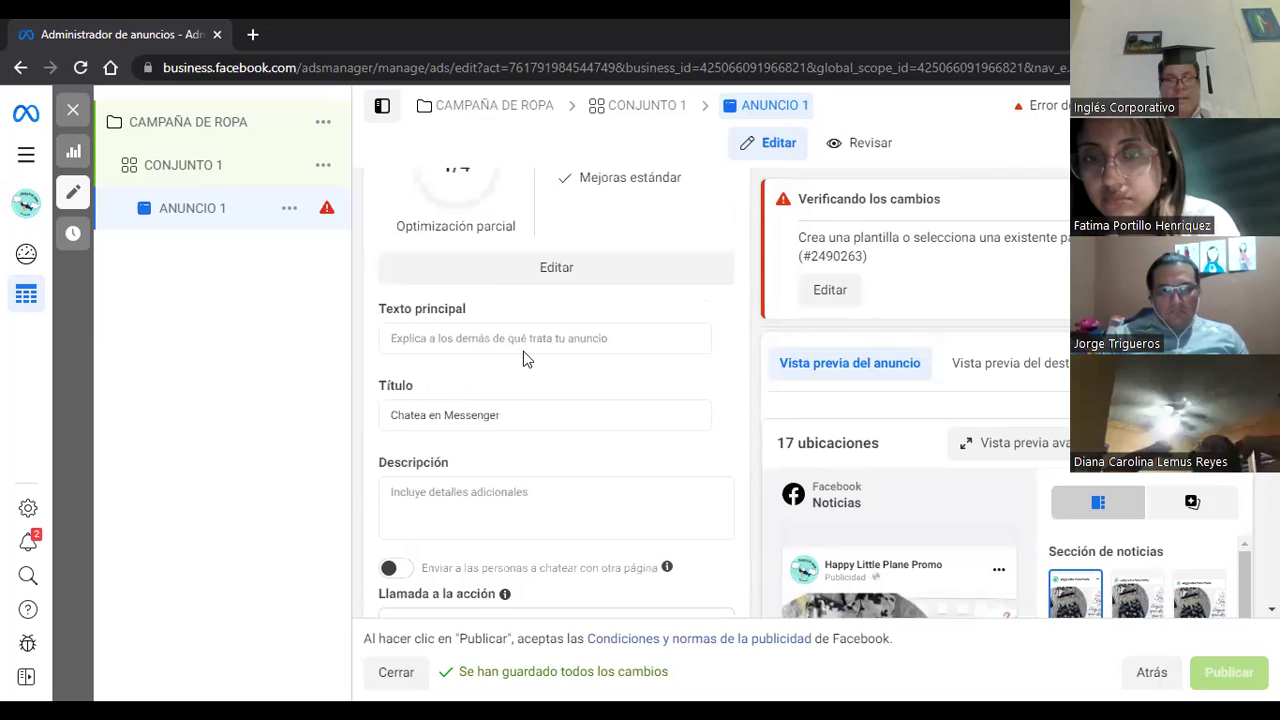
pyautogui.scroll(-1, 545, 331)
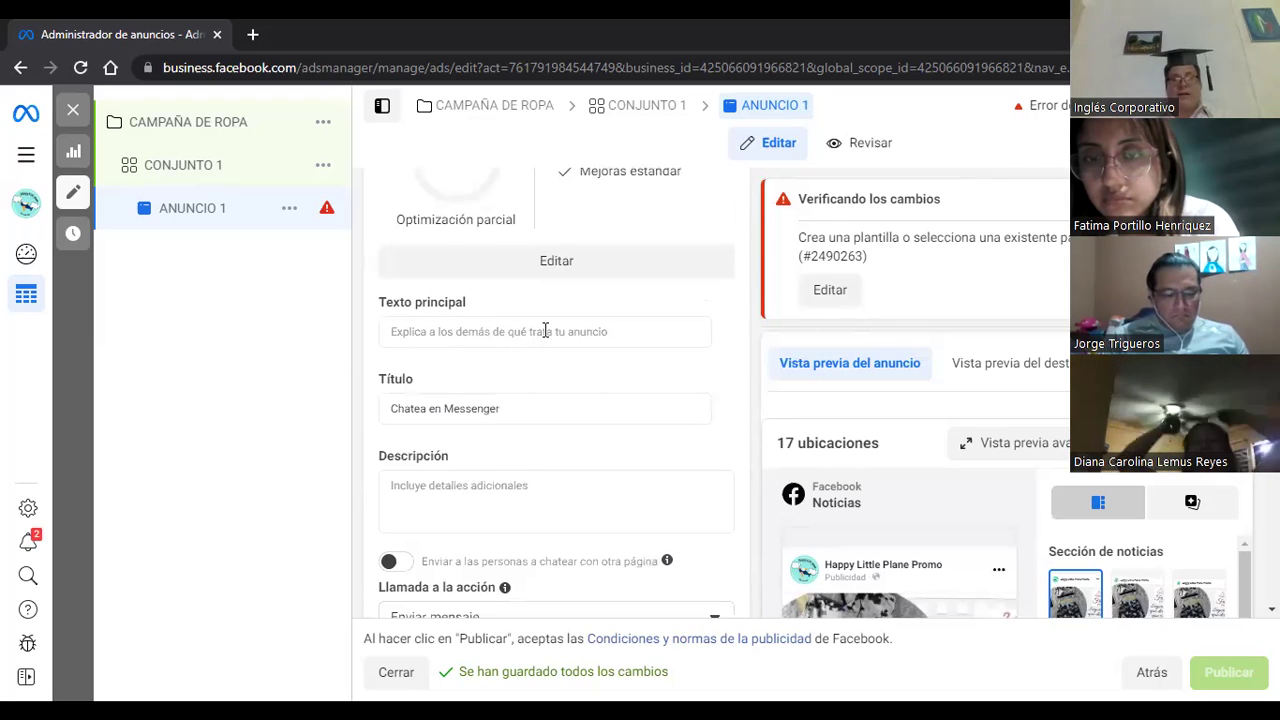
pyautogui.click(545, 331)
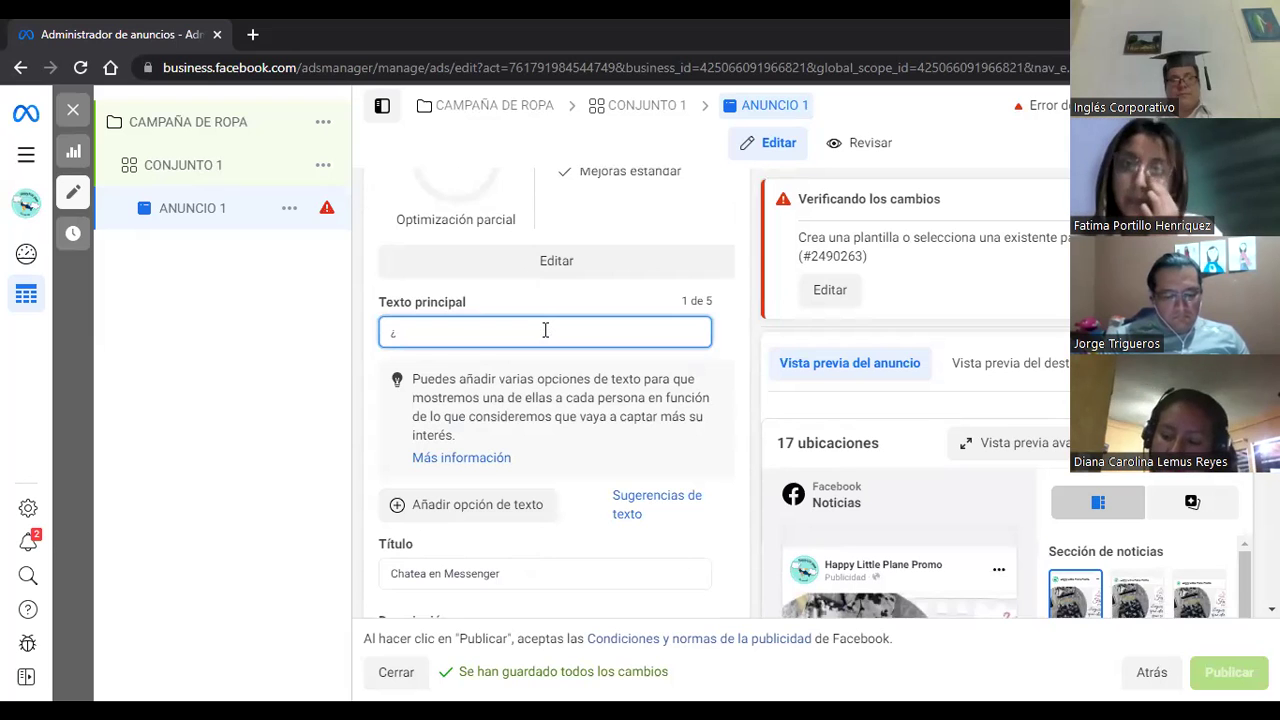
pyautogui.write('Deseaw prendas a la moda en un buen precio?')
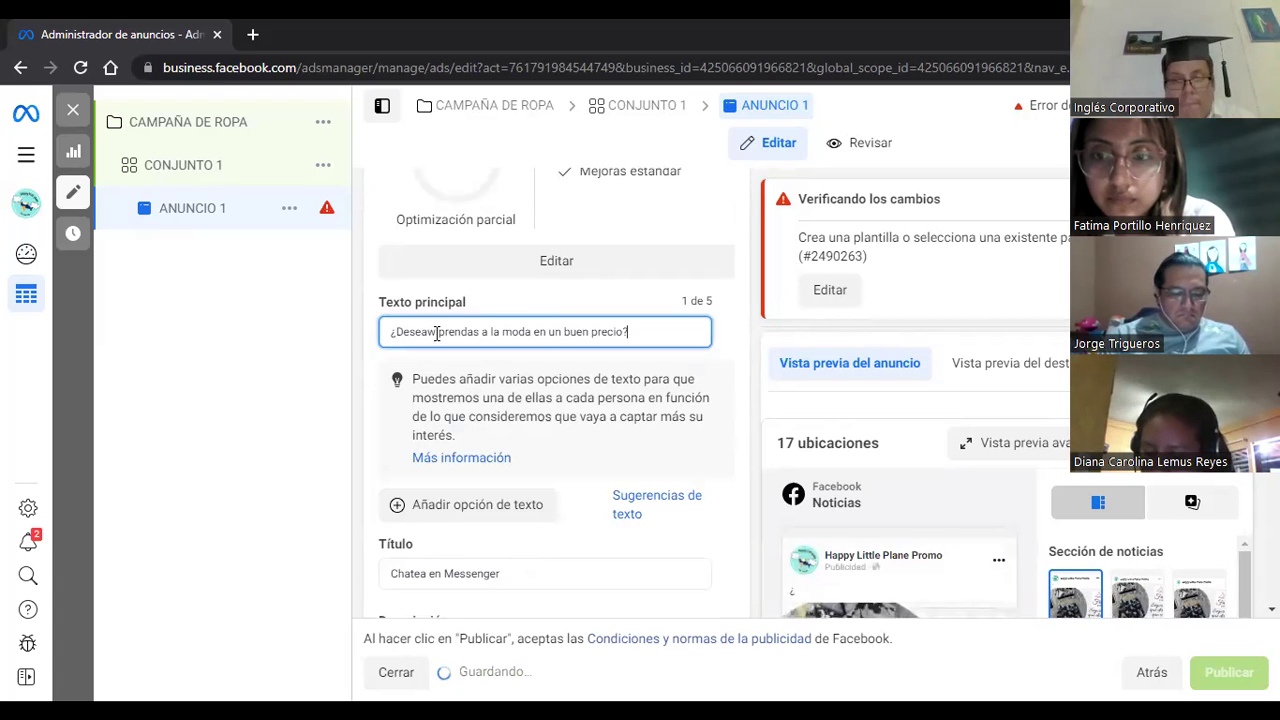
pyautogui.press('BackSpace')
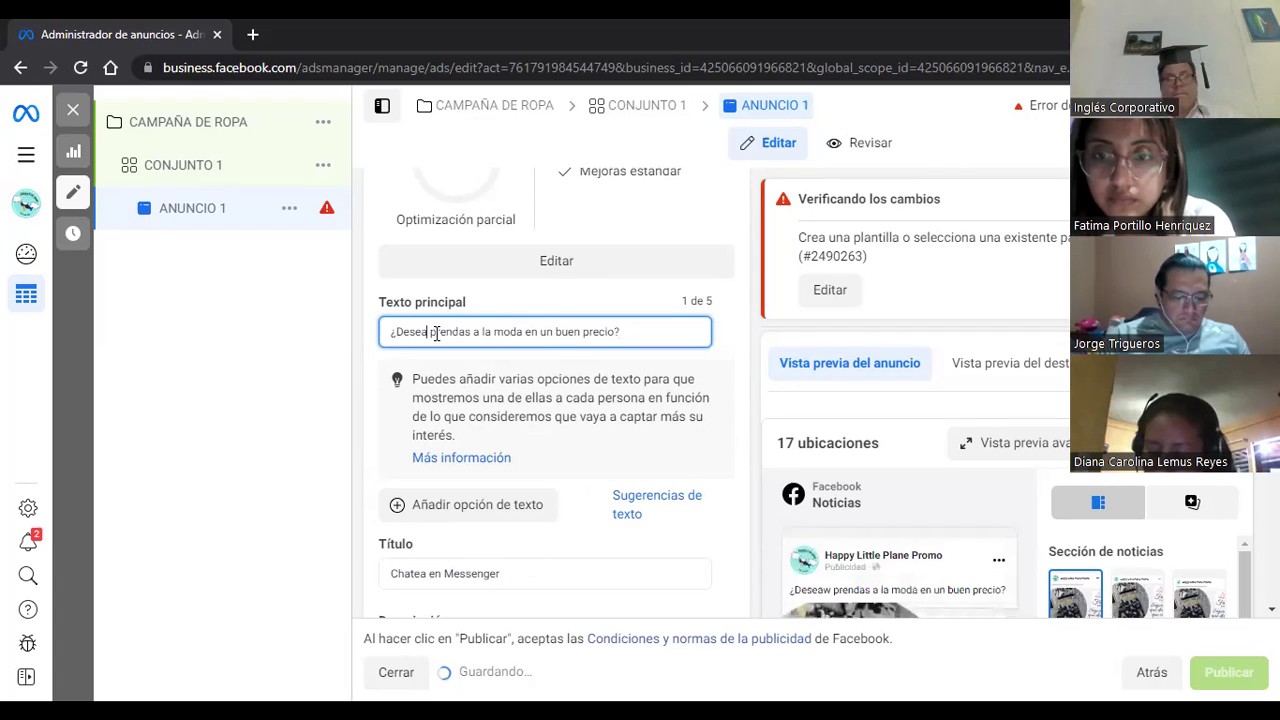
pyautogui.write('s')
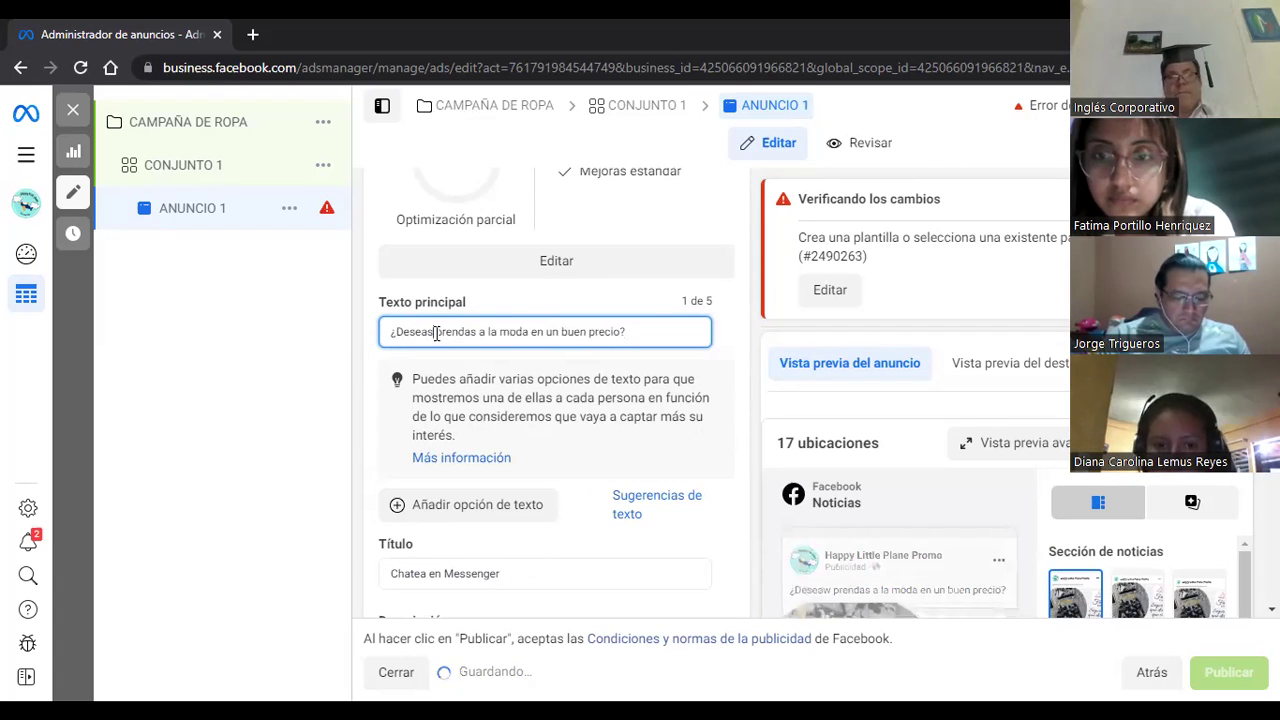
# Extend the main text with paragraphs on well-priced branded clothing and home delivery, a 35% discount for the first 25 people who write, and CONTACTANOS.
pyautogui.click(633, 331)
pyautogui.press('Return')
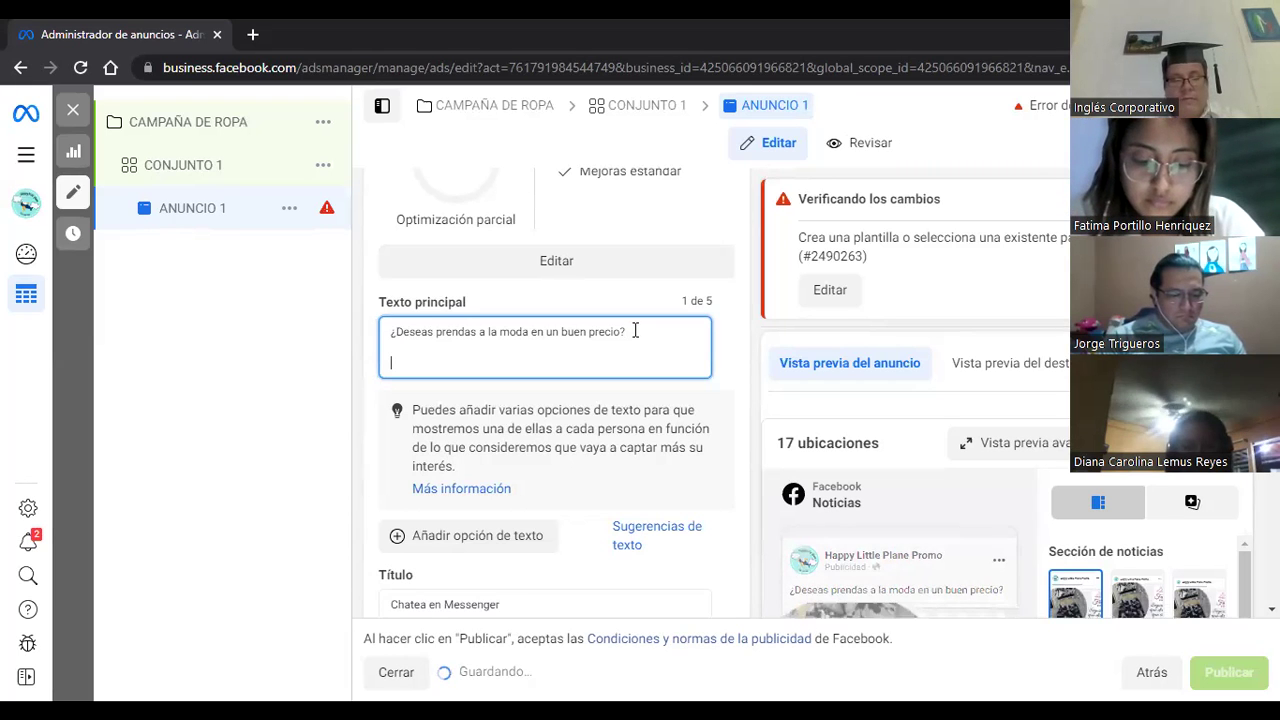
pyautogui.write('Nosotros te ayudamos, contamos con las mejores prendas de marcas a un muy buen precio, tambien tnen')
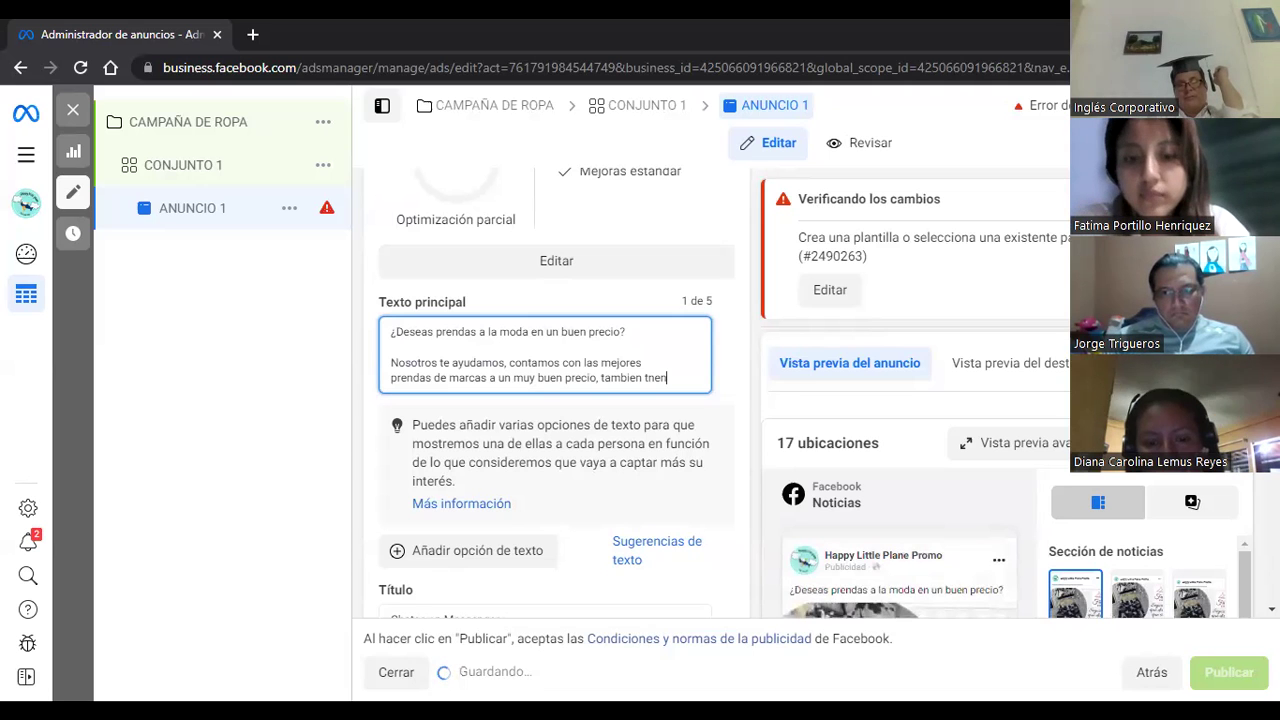
pyautogui.write('emos servicio a domicilio  35% de descuento a las prtimimeras 25 personas que nos escriban  CONTACTANOS')
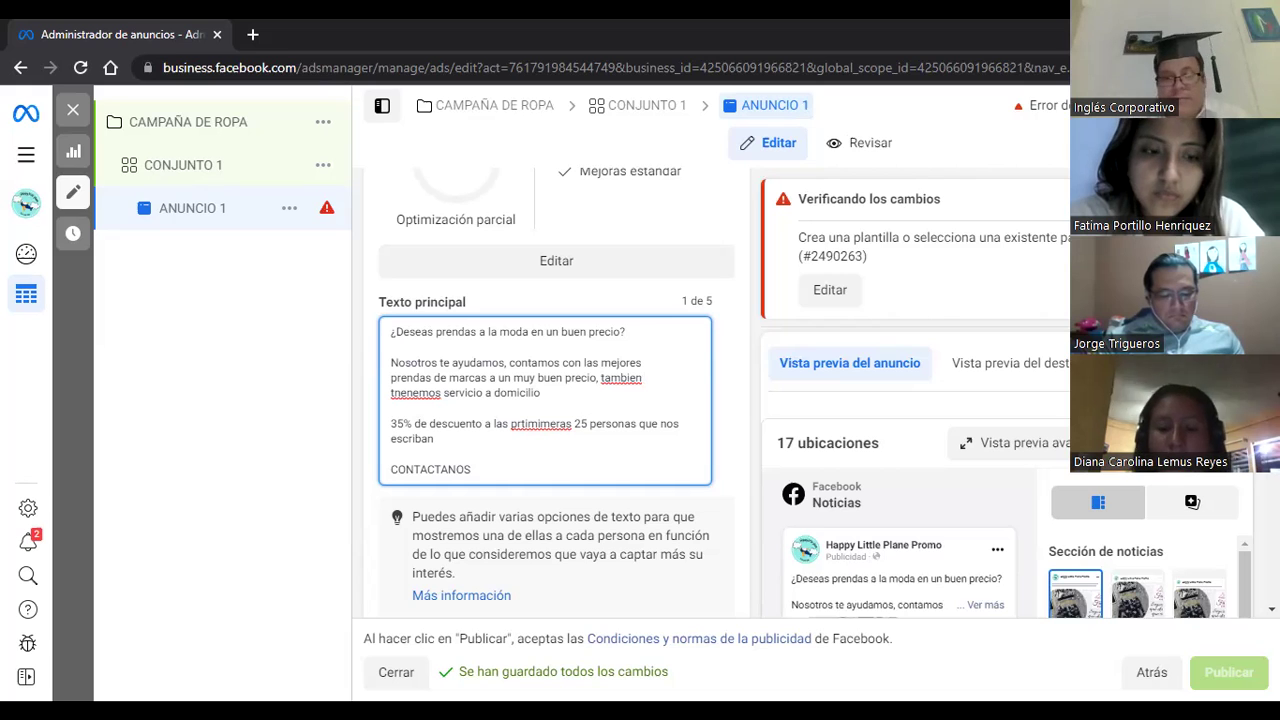
# Review the whole ad form again, from the message template and tracking sections back to the ad name and identity.
pyautogui.scroll(-4, 720, 364)
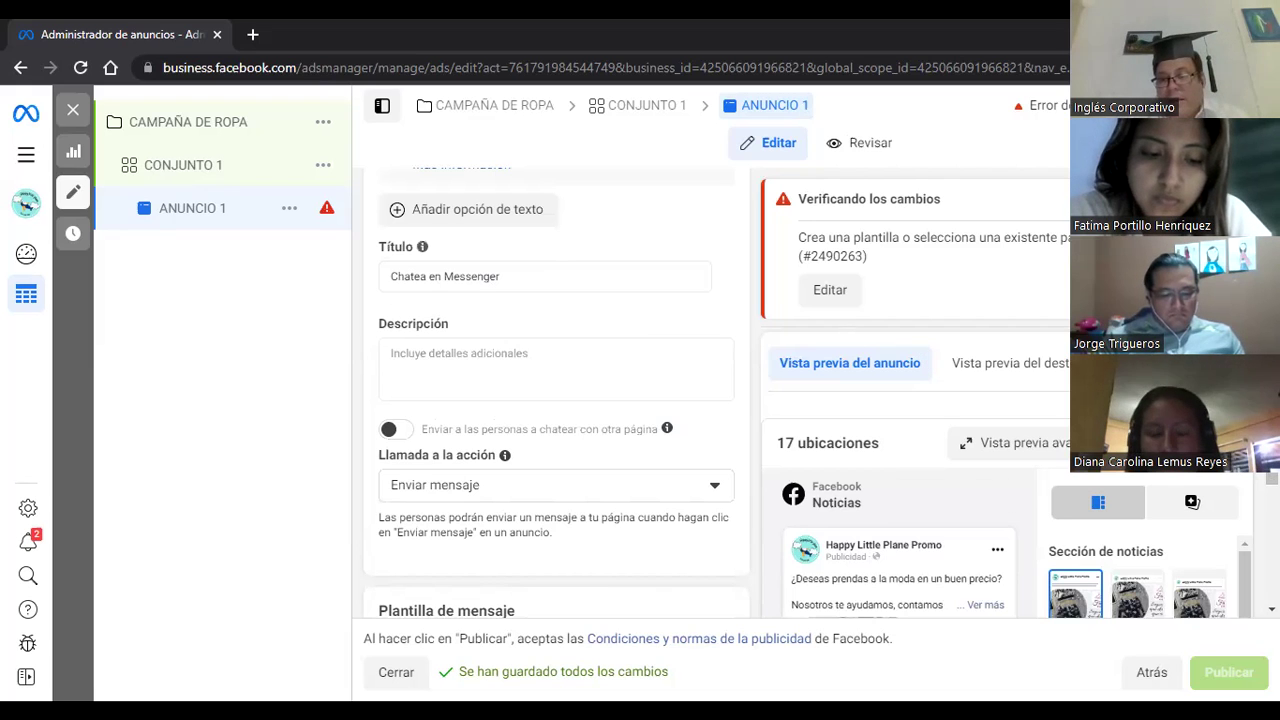
pyautogui.scroll(-5, 556, 400)
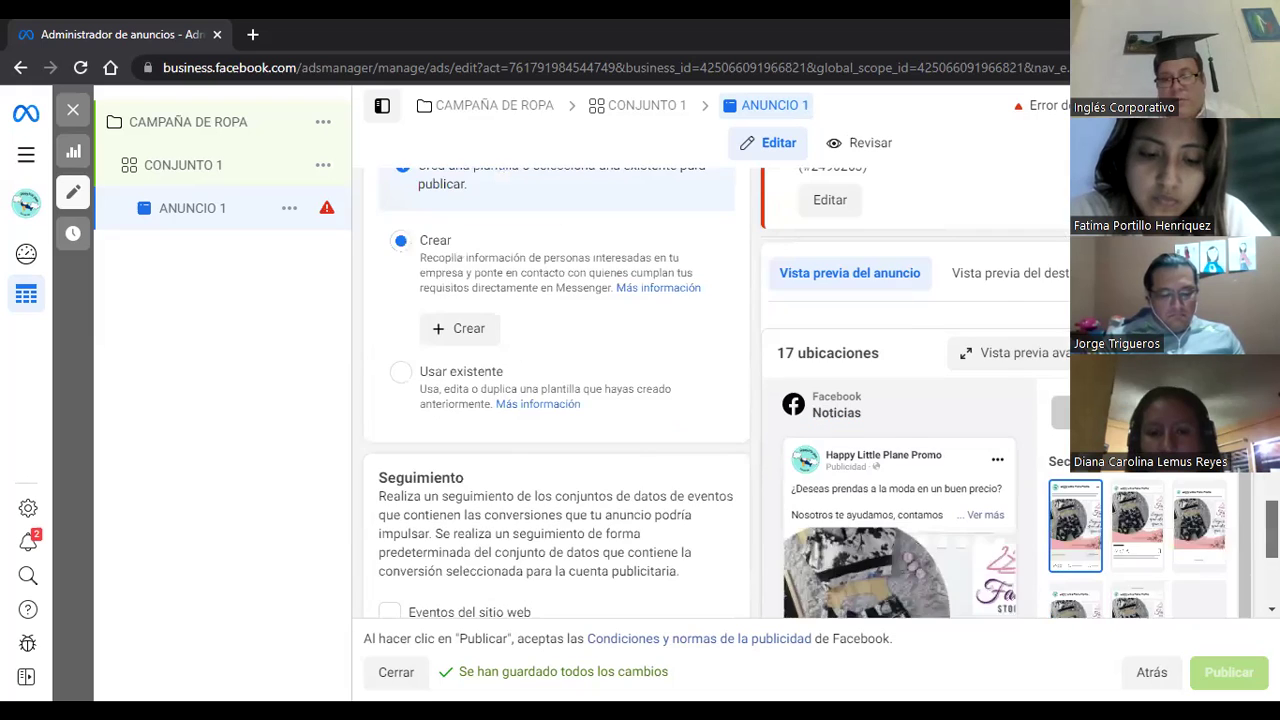
pyautogui.scroll(-2, 556, 400)
pyautogui.scroll(6, 556, 400)
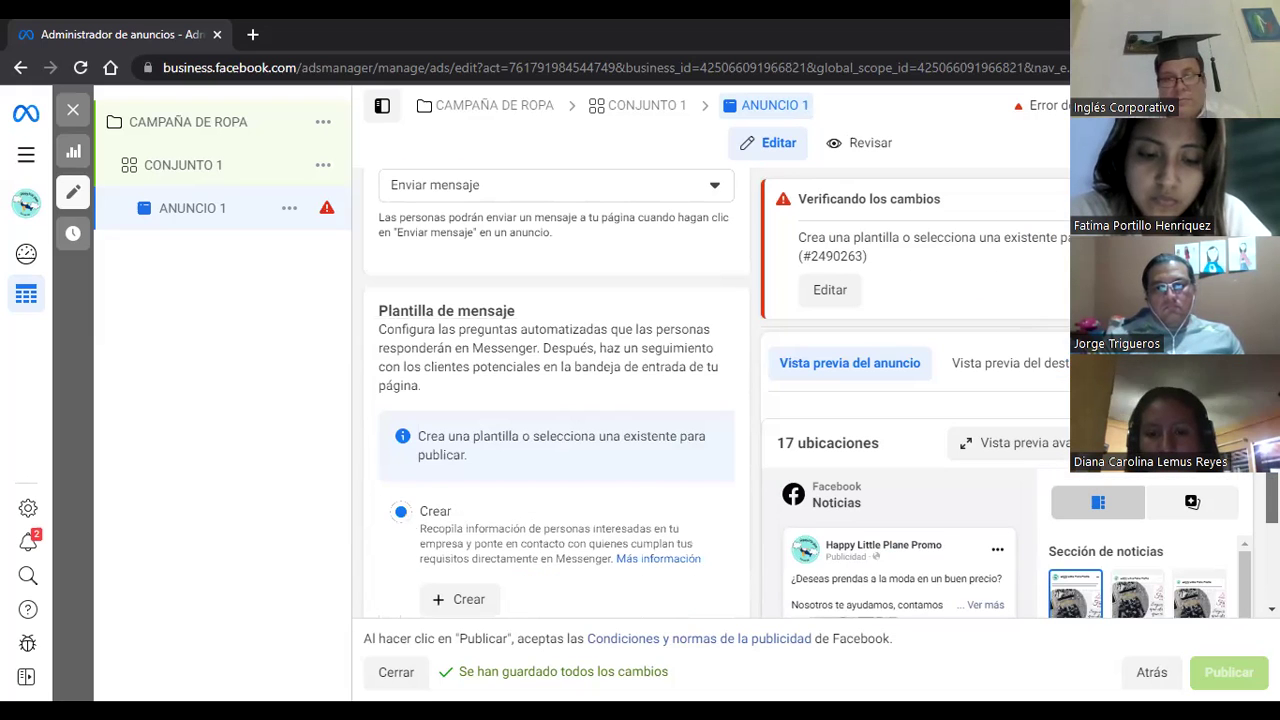
pyautogui.scroll(4, 755, 418)
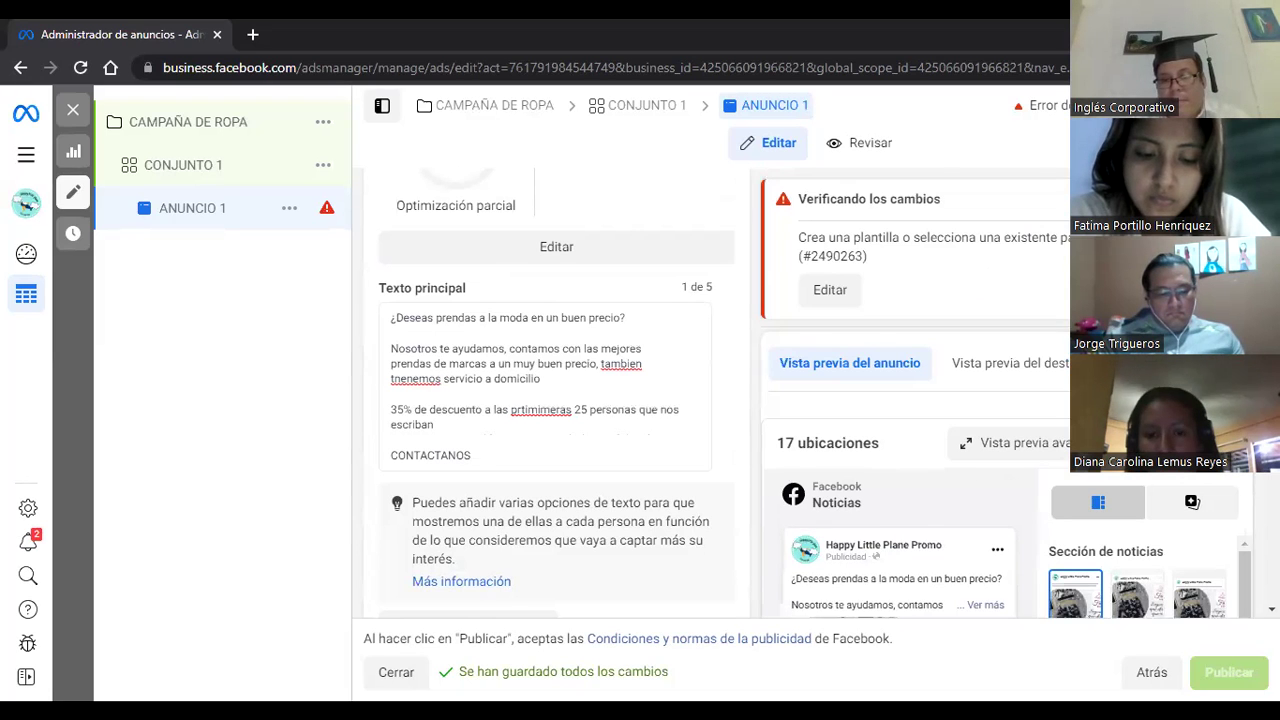
pyautogui.scroll(-10, 556, 400)
pyautogui.scroll(10, 556, 400)
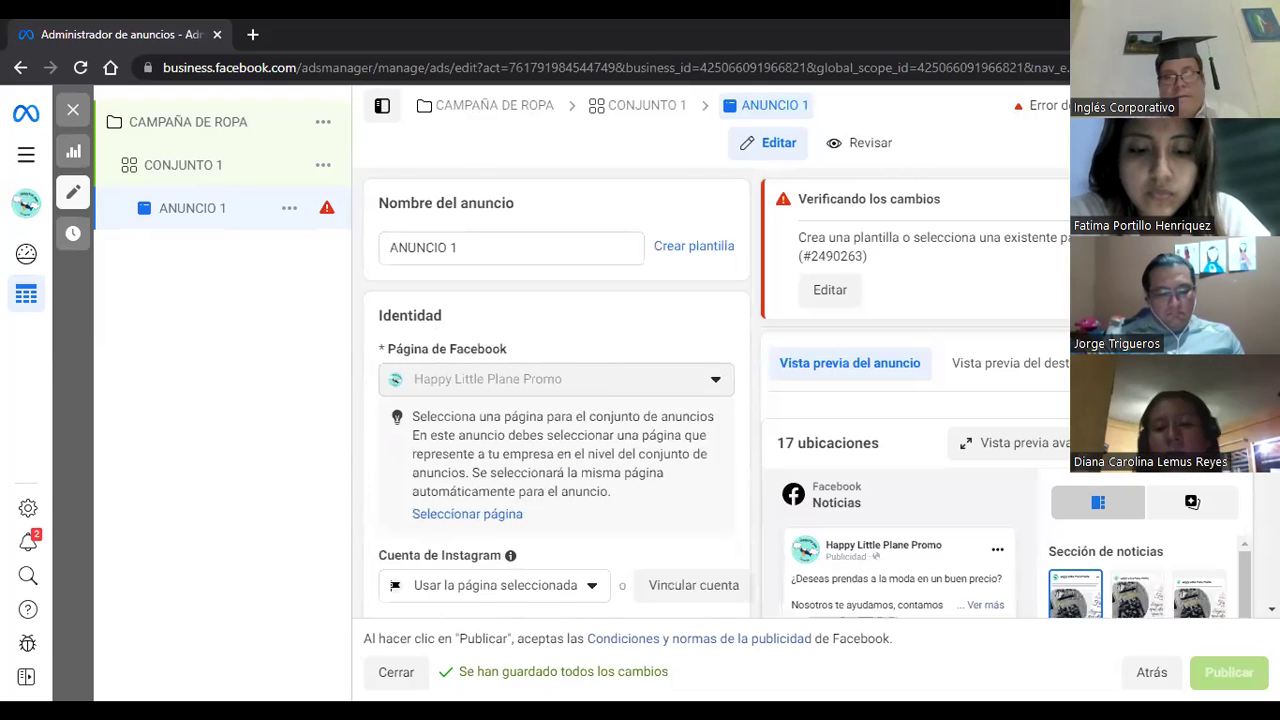
# Check the actions available for the ad set CONJUNTO 1 and dismiss them without choosing any.
pyautogui.click(323, 168)
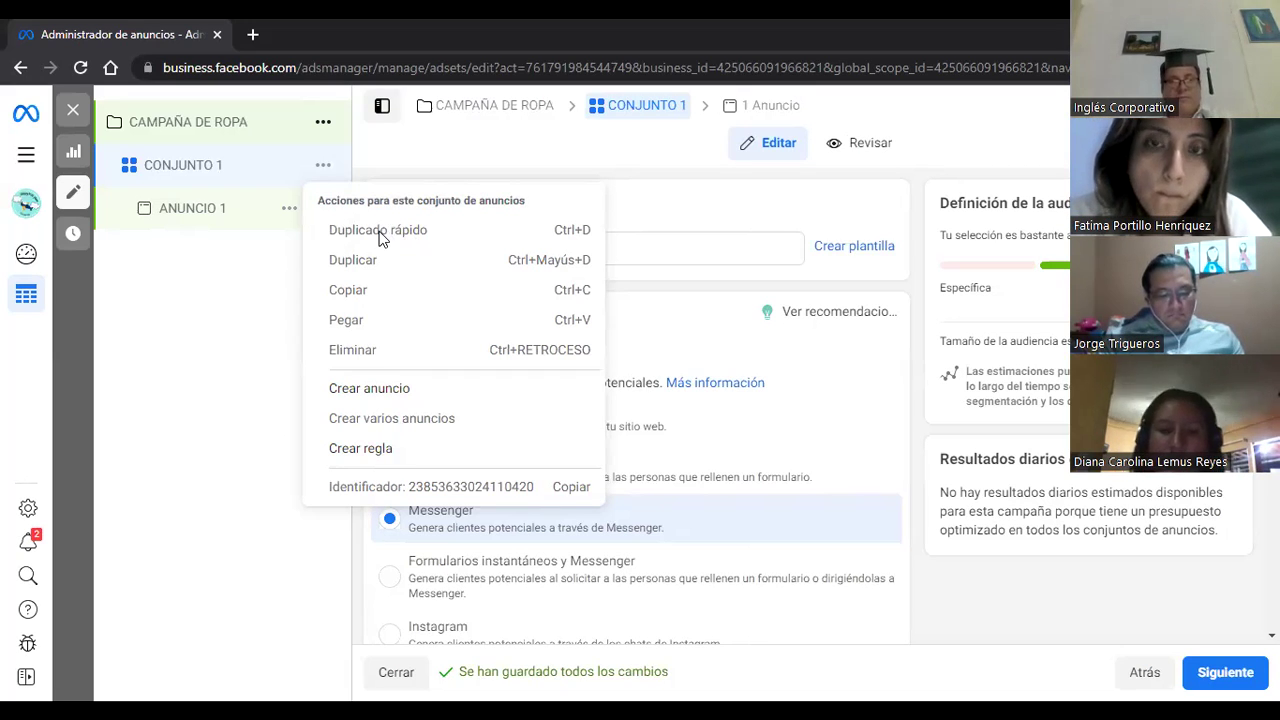
pyautogui.click(676, 310)
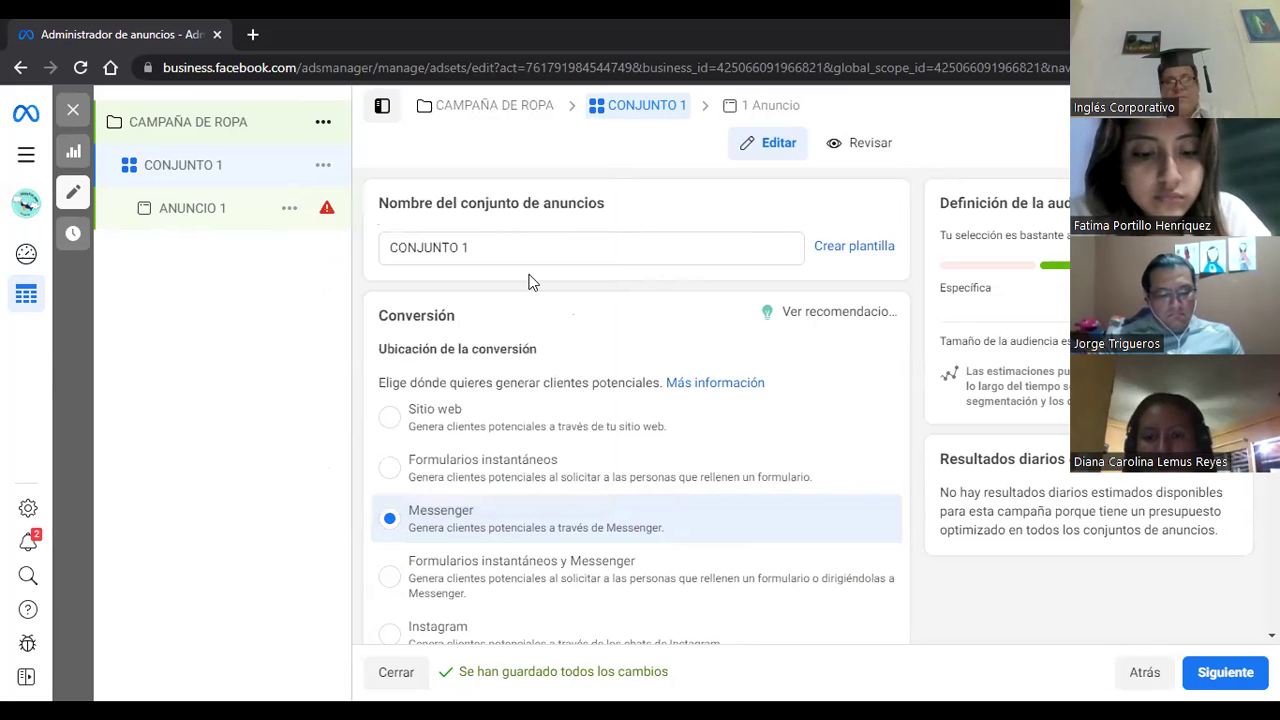
# Display the actions available for the ad set CONJUNTO 1.
pyautogui.click(323, 170)
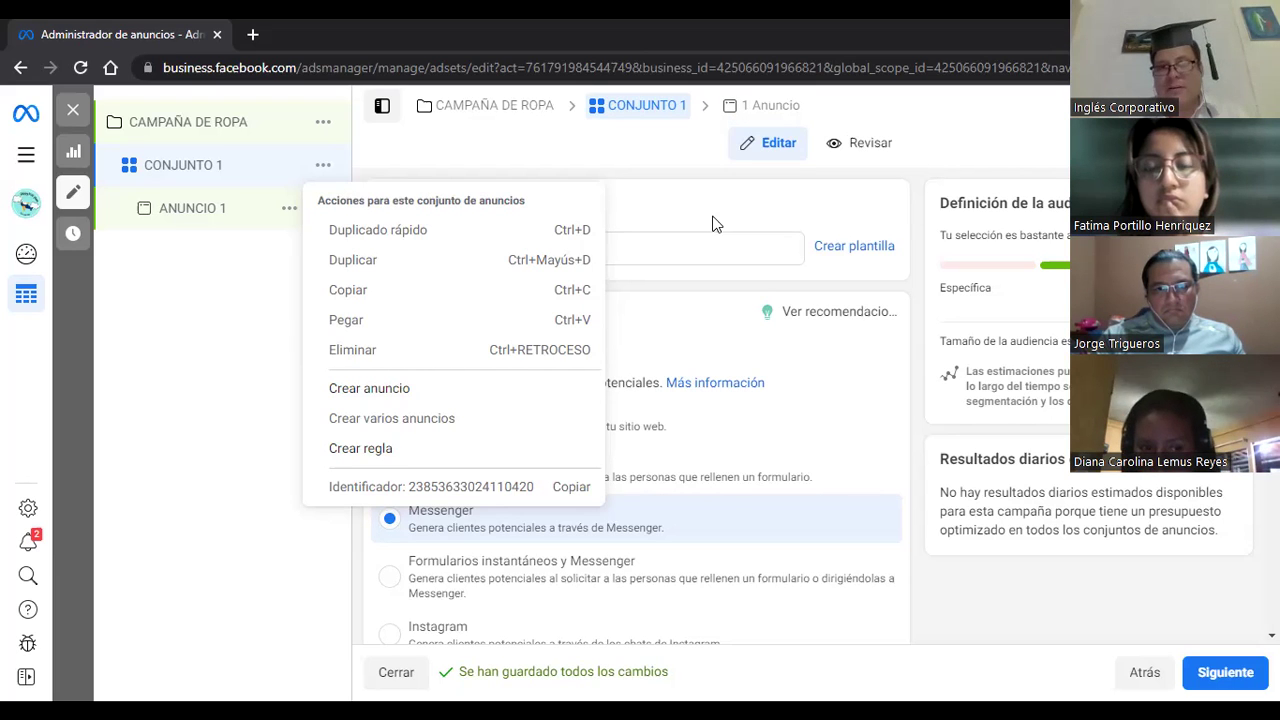
# Switch to the Gmail message with the assigned group's details and open its link to the learning platform, online.inglescorporativo.net.
pyautogui.hotkey('alt', 'Tab')
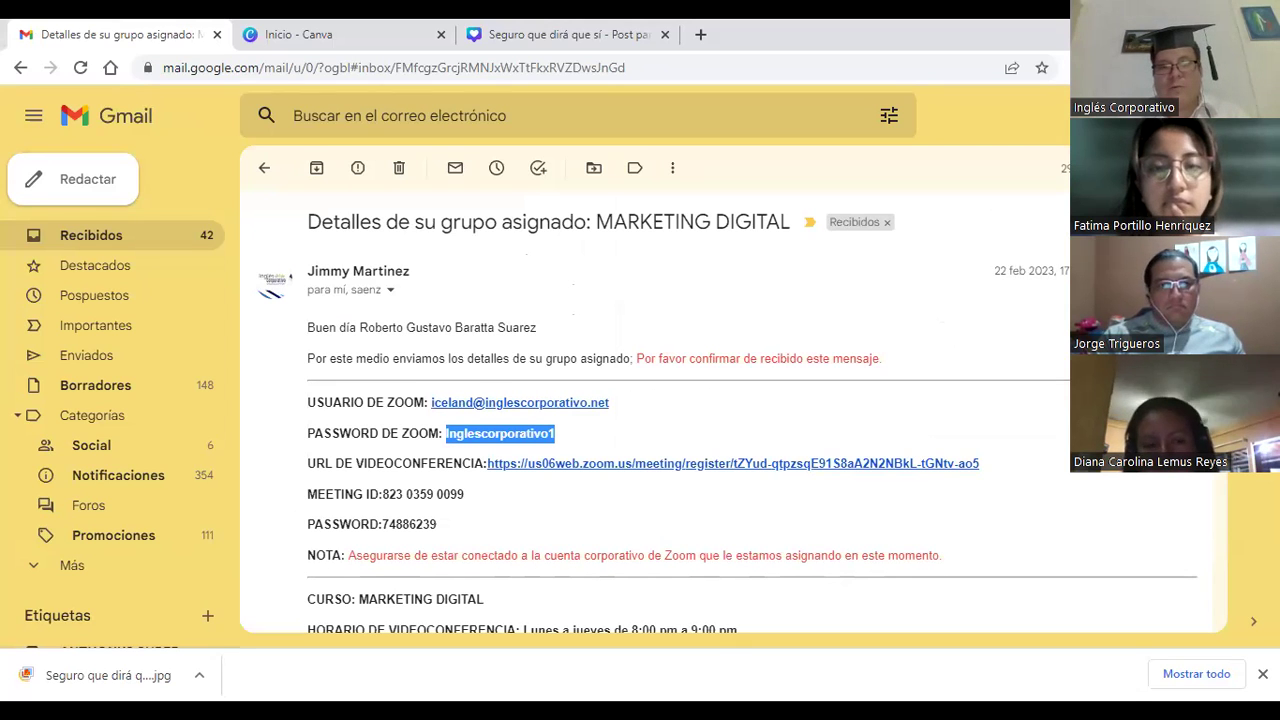
pyautogui.scroll(-2, 650, 420)
pyautogui.scroll(-2, 650, 420)
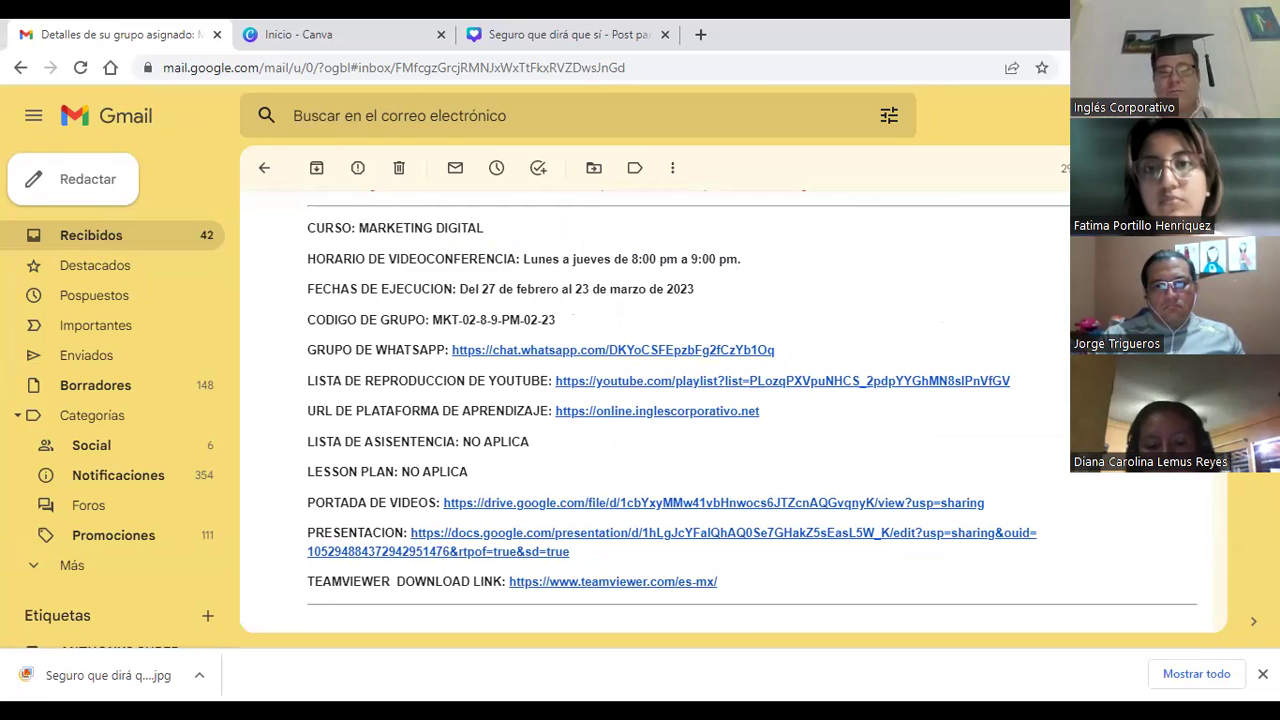
pyautogui.click(691, 411)
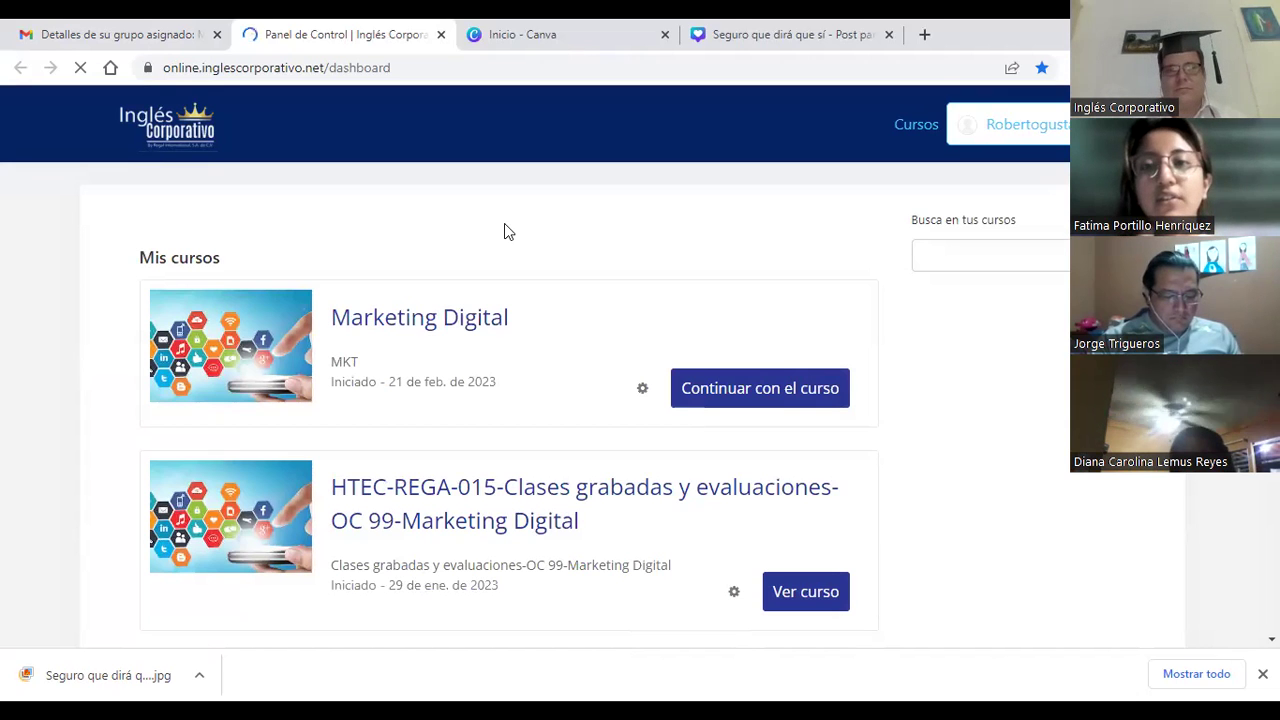
# Open the Marketing Digital course from Mis cursos and go to Sección 4 in its course outline.
pyautogui.click(455, 320)
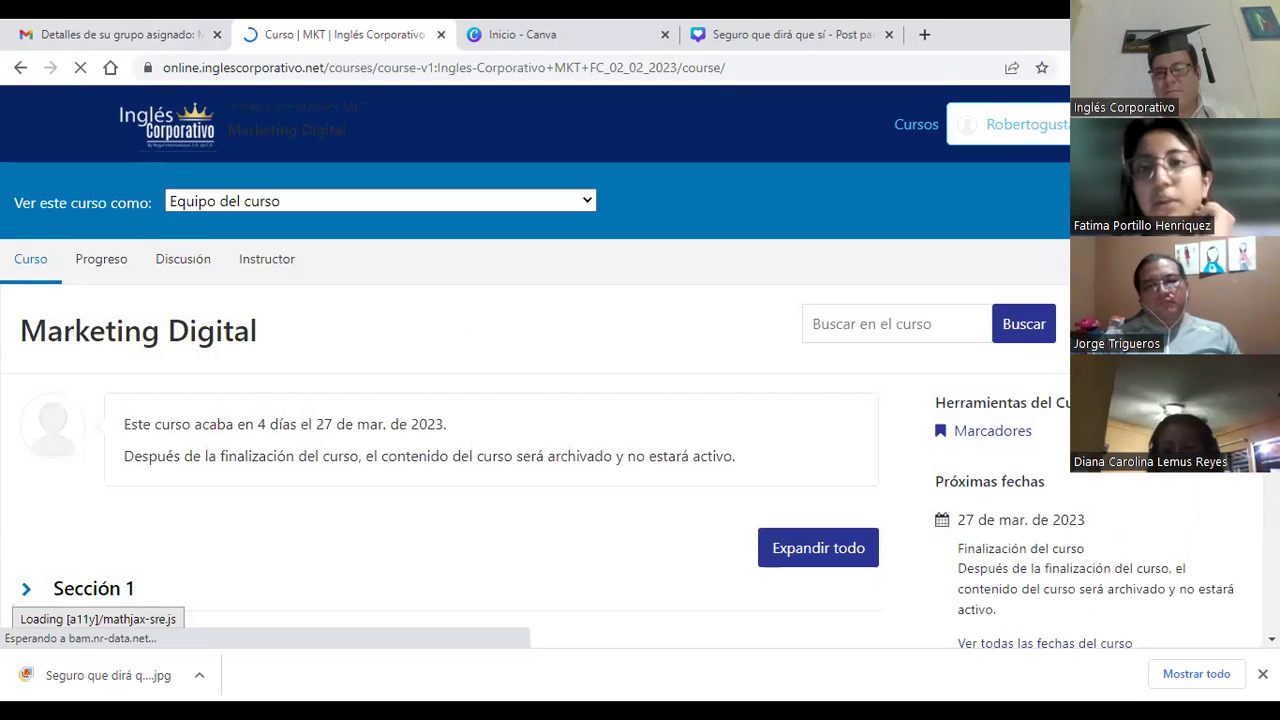
pyautogui.scroll(-1, 535, 400)
pyautogui.scroll(-1, 535, 400)
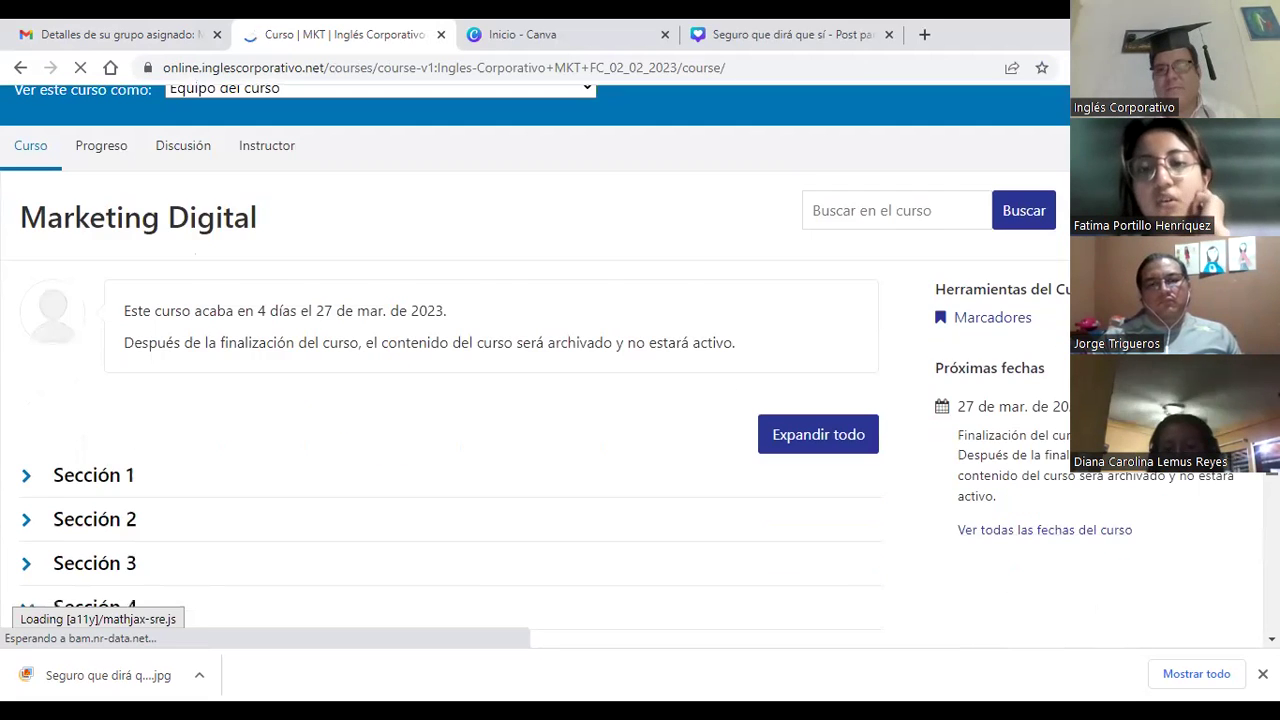
pyautogui.scroll(-1, 535, 400)
pyautogui.scroll(-2, 333, 393)
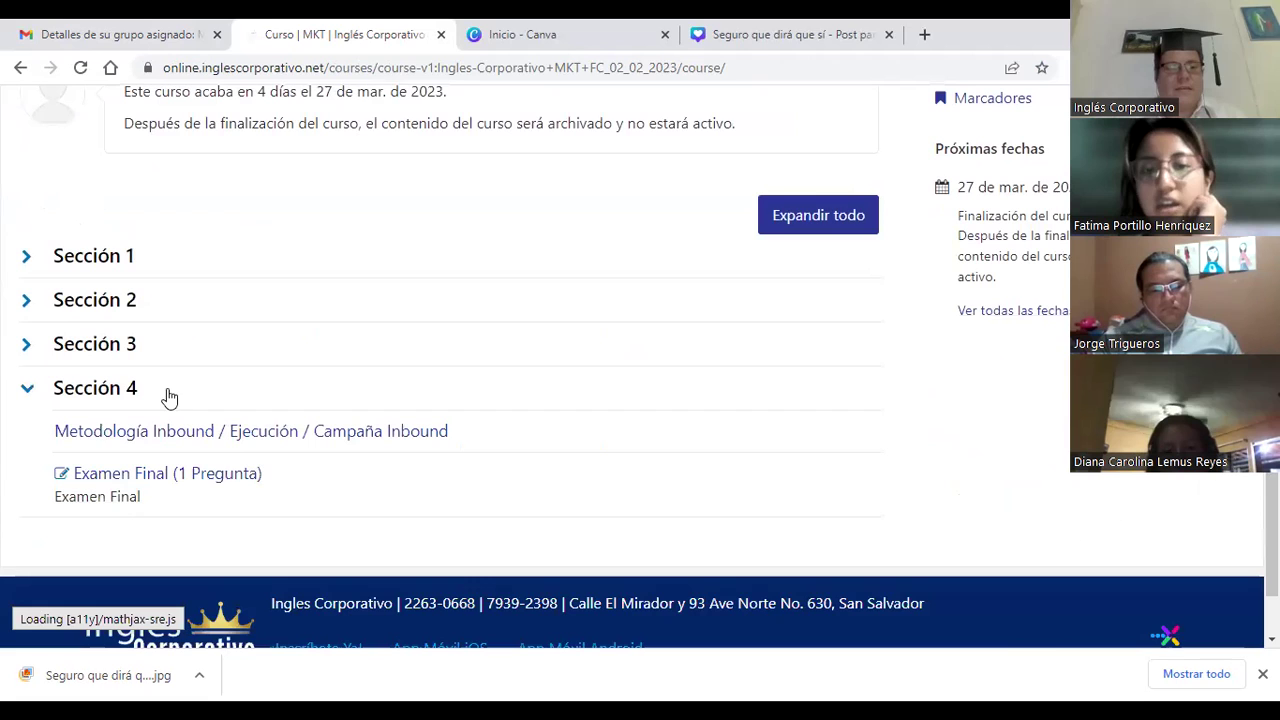